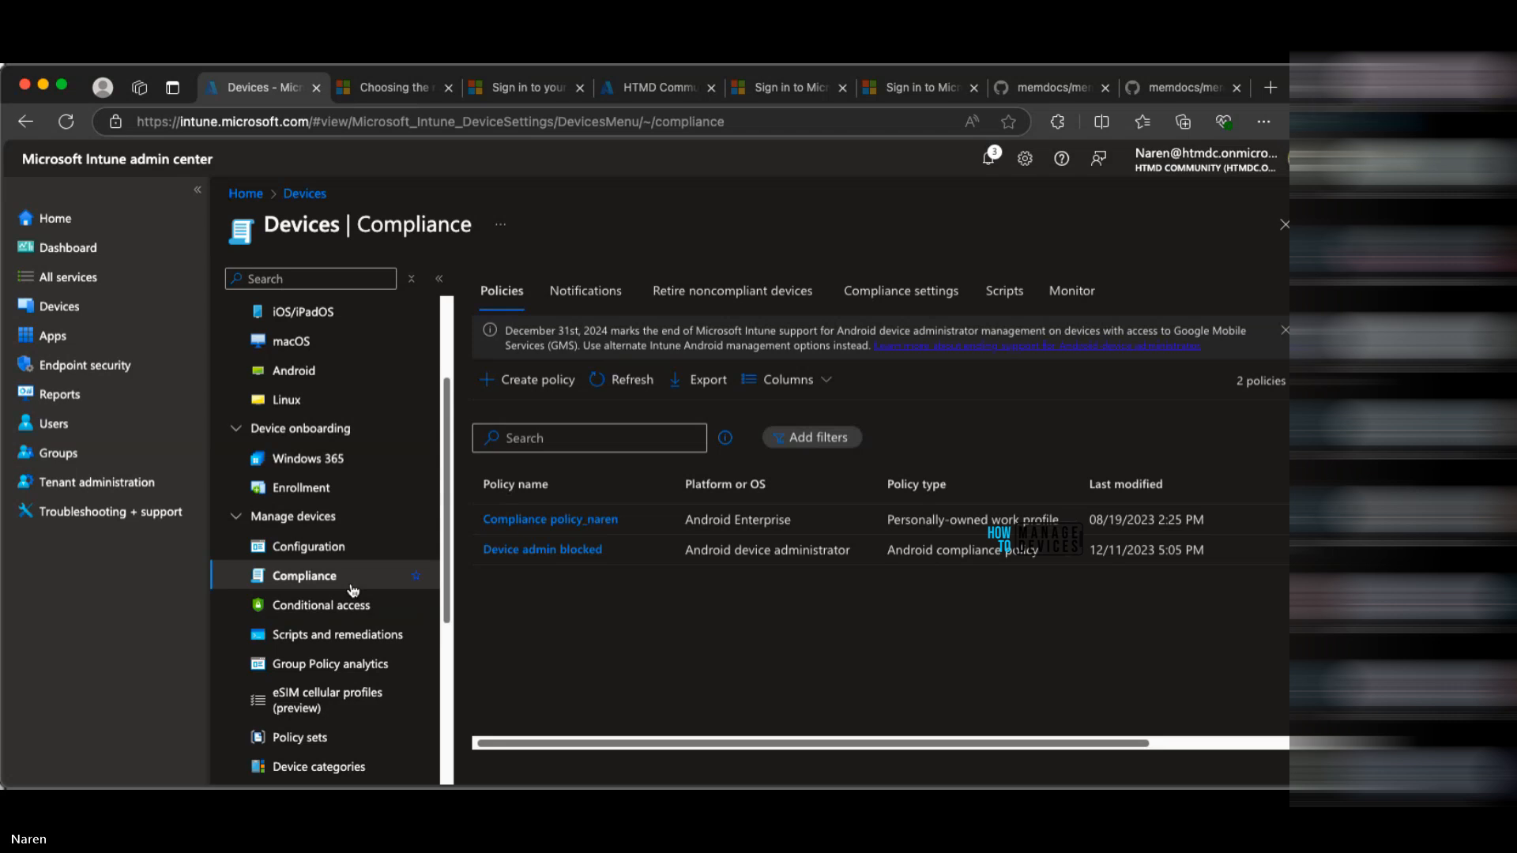
# Step: In the device compliance settings, mark devices with no compliance policy assigned as Not compliant
pyautogui.click(44, 308)
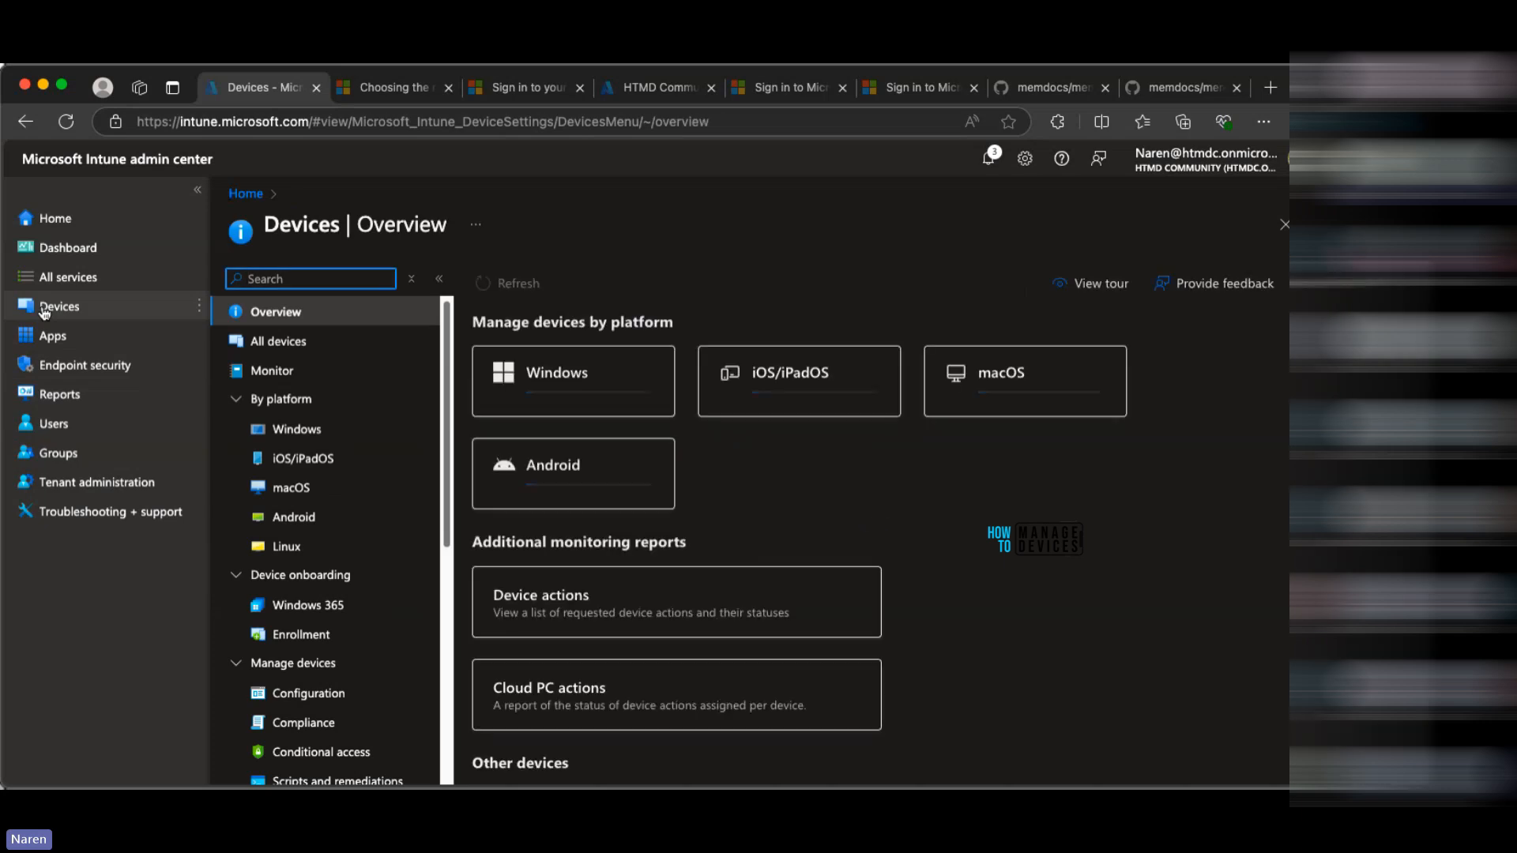
pyautogui.scroll(-2, 362, 491)
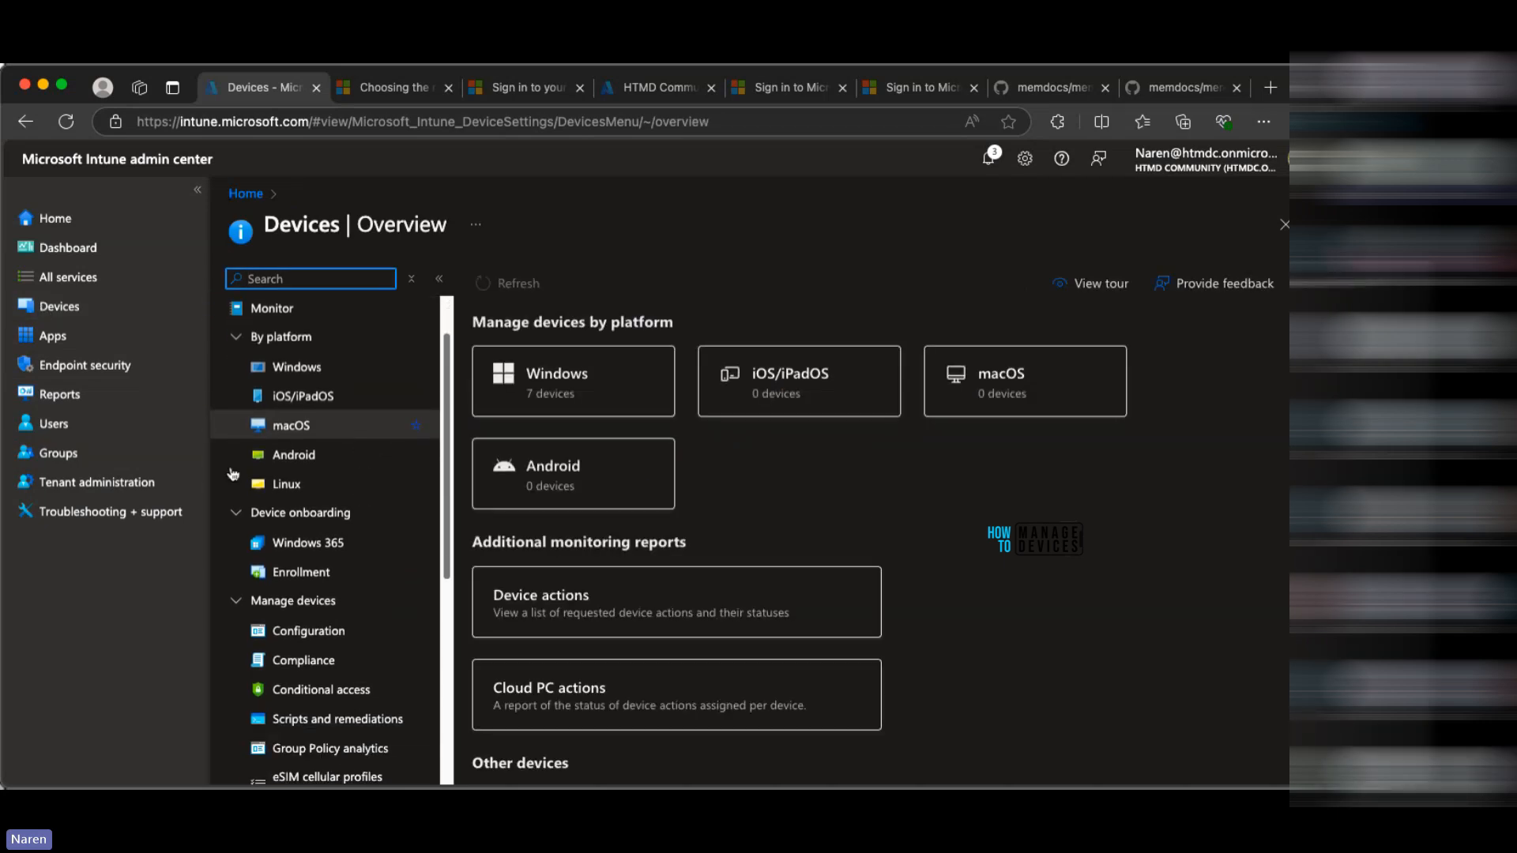
pyautogui.click(332, 668)
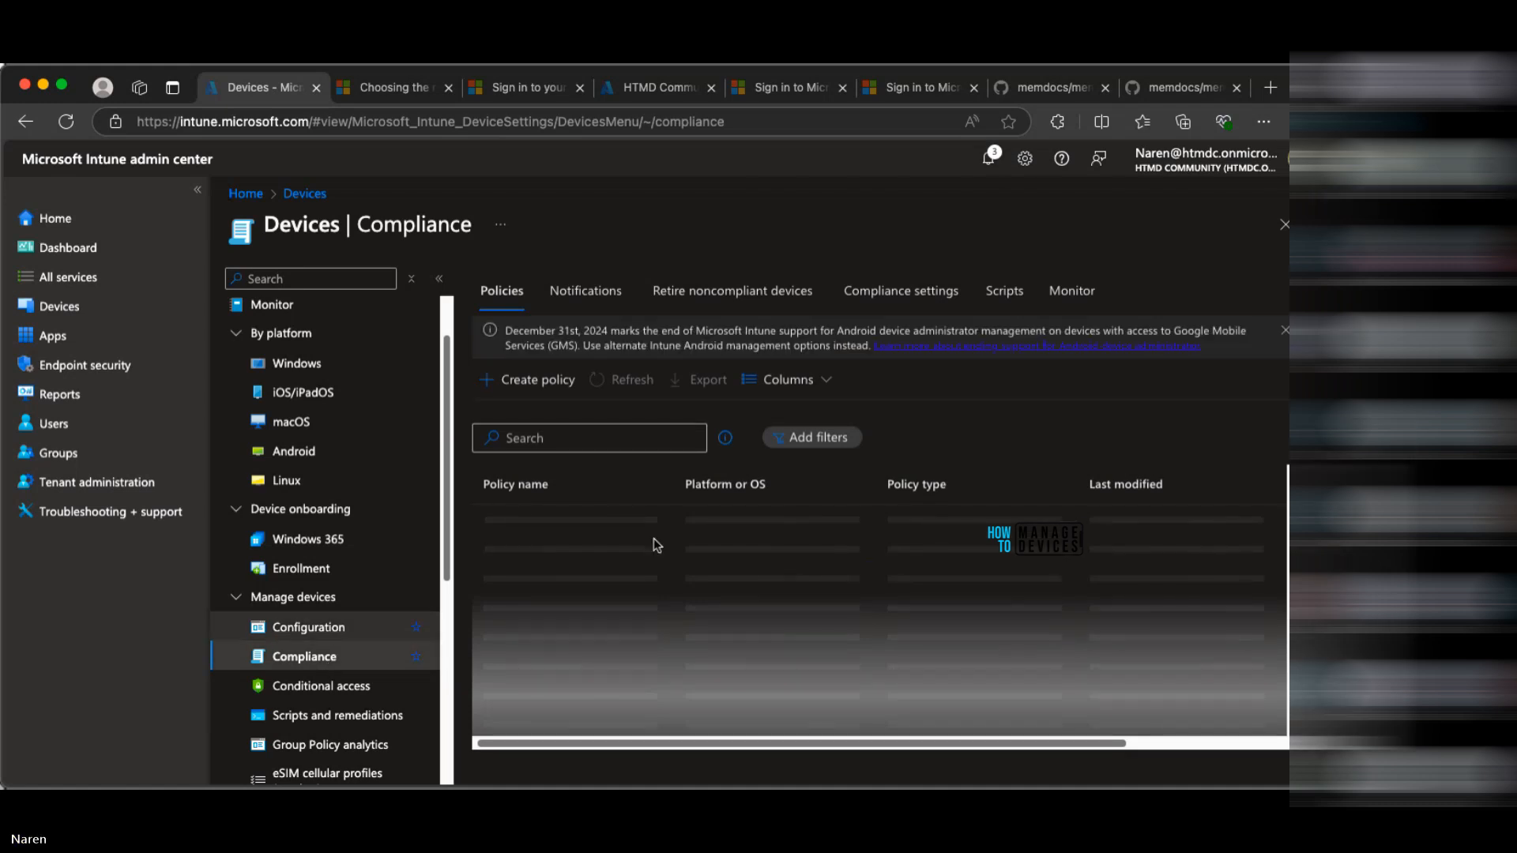
pyautogui.click(859, 294)
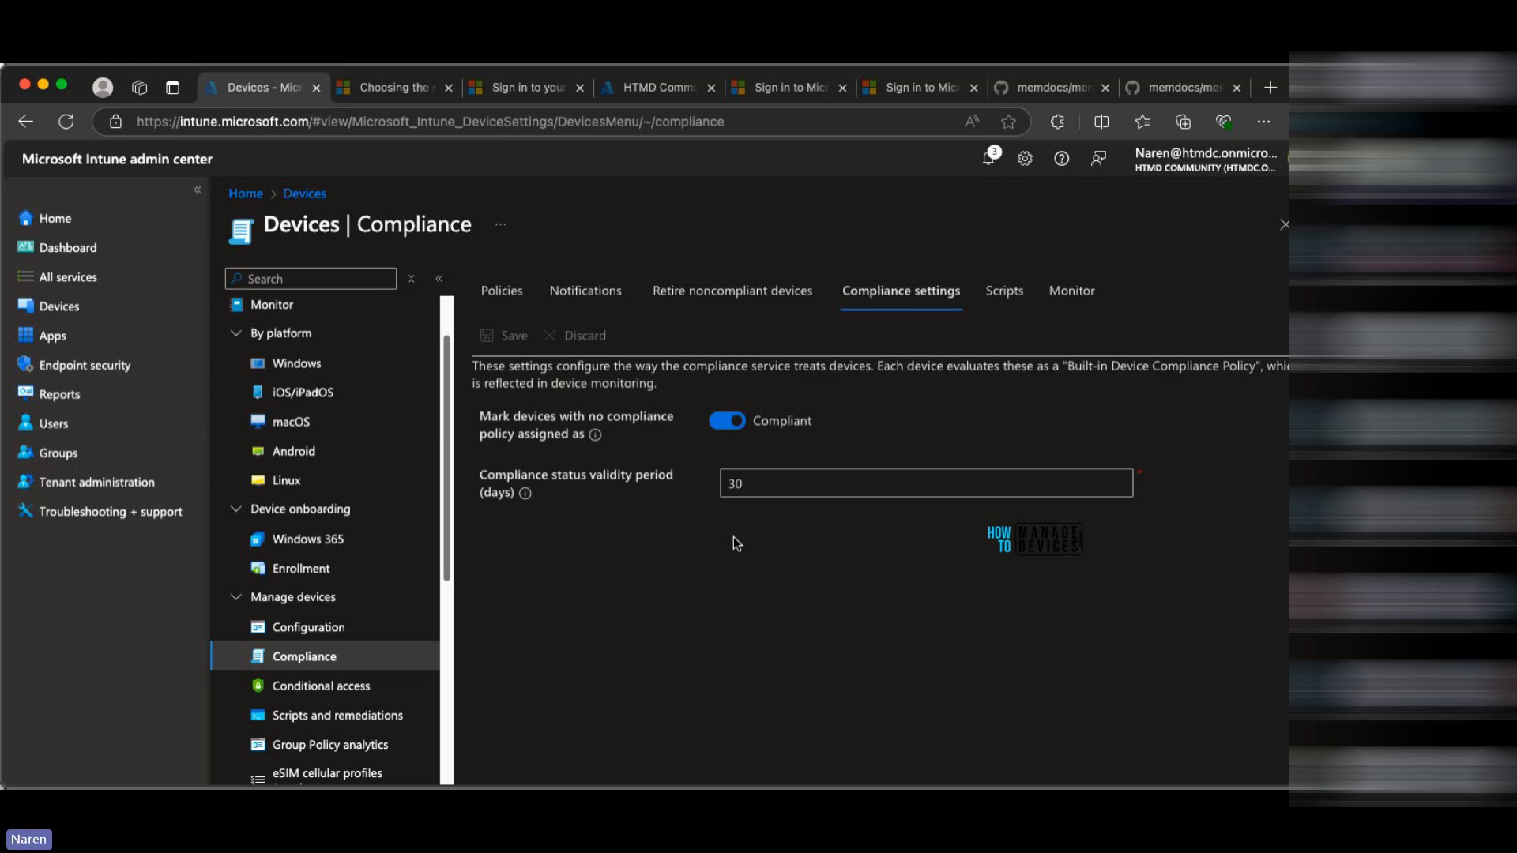
pyautogui.click(727, 421)
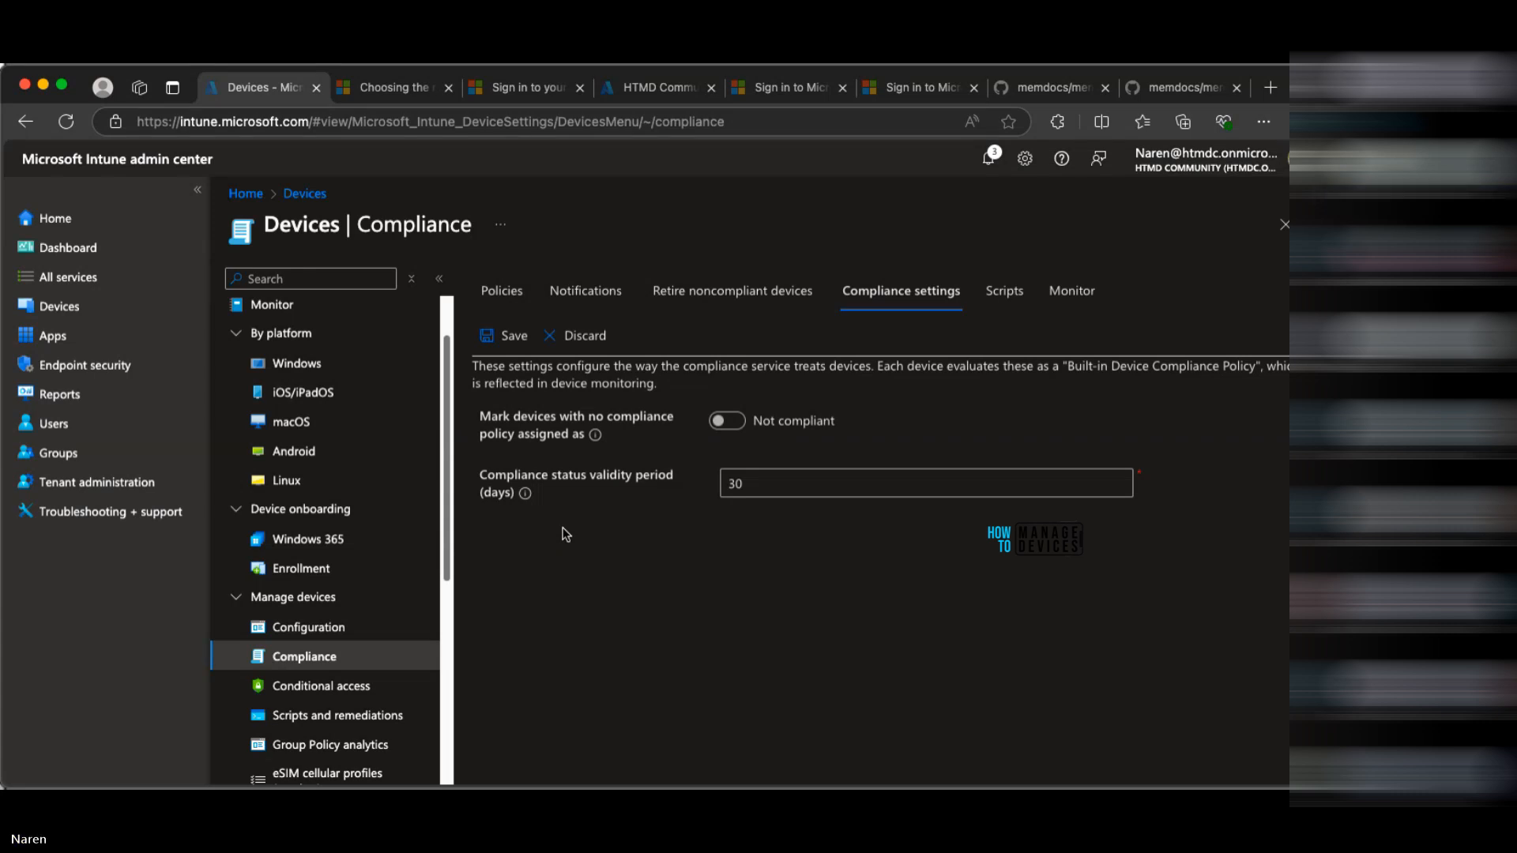
# Step: Set the compliance status validity period to 15 days
pyautogui.click(782, 485)
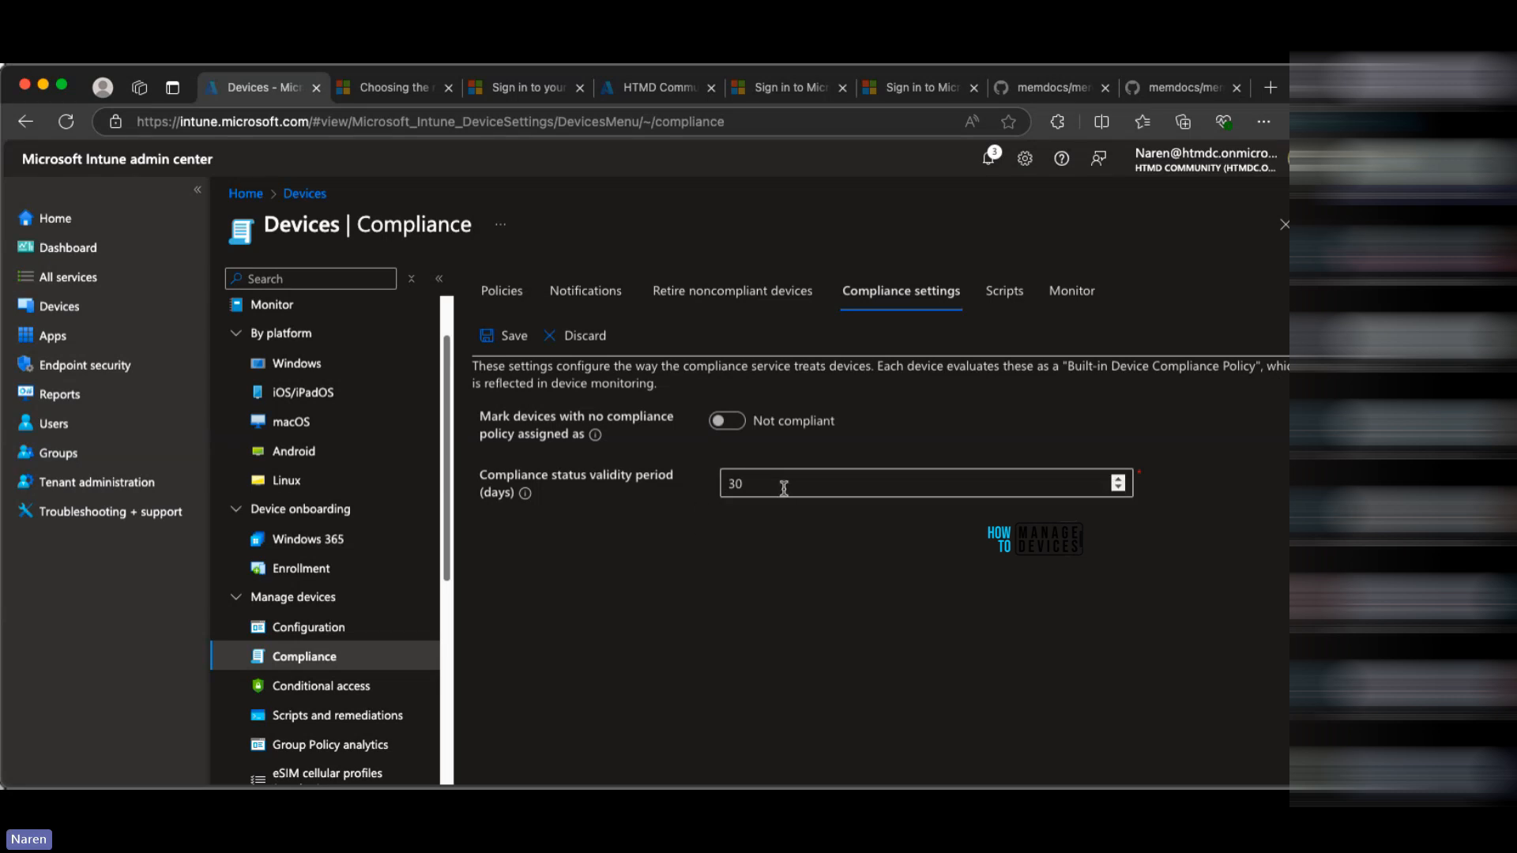
pyautogui.press('BackSpace')
pyautogui.press('BackSpace')
pyautogui.write('15')
pyautogui.click(760, 613)
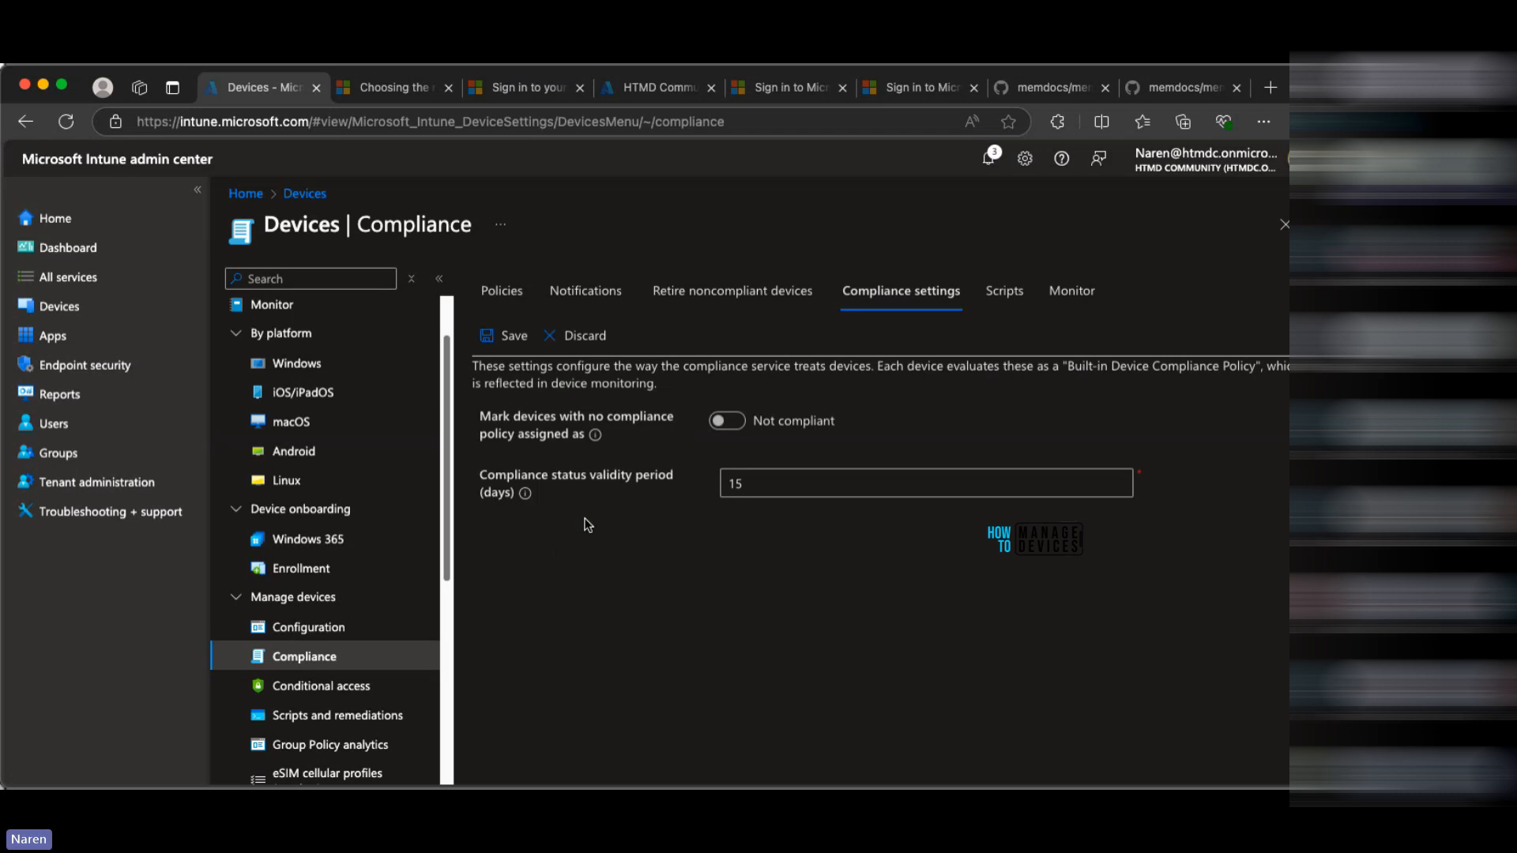
# Step: Change the compliance status validity period to 120 days
pyautogui.click(756, 489)
pyautogui.press('BackSpace')
pyautogui.write('120')
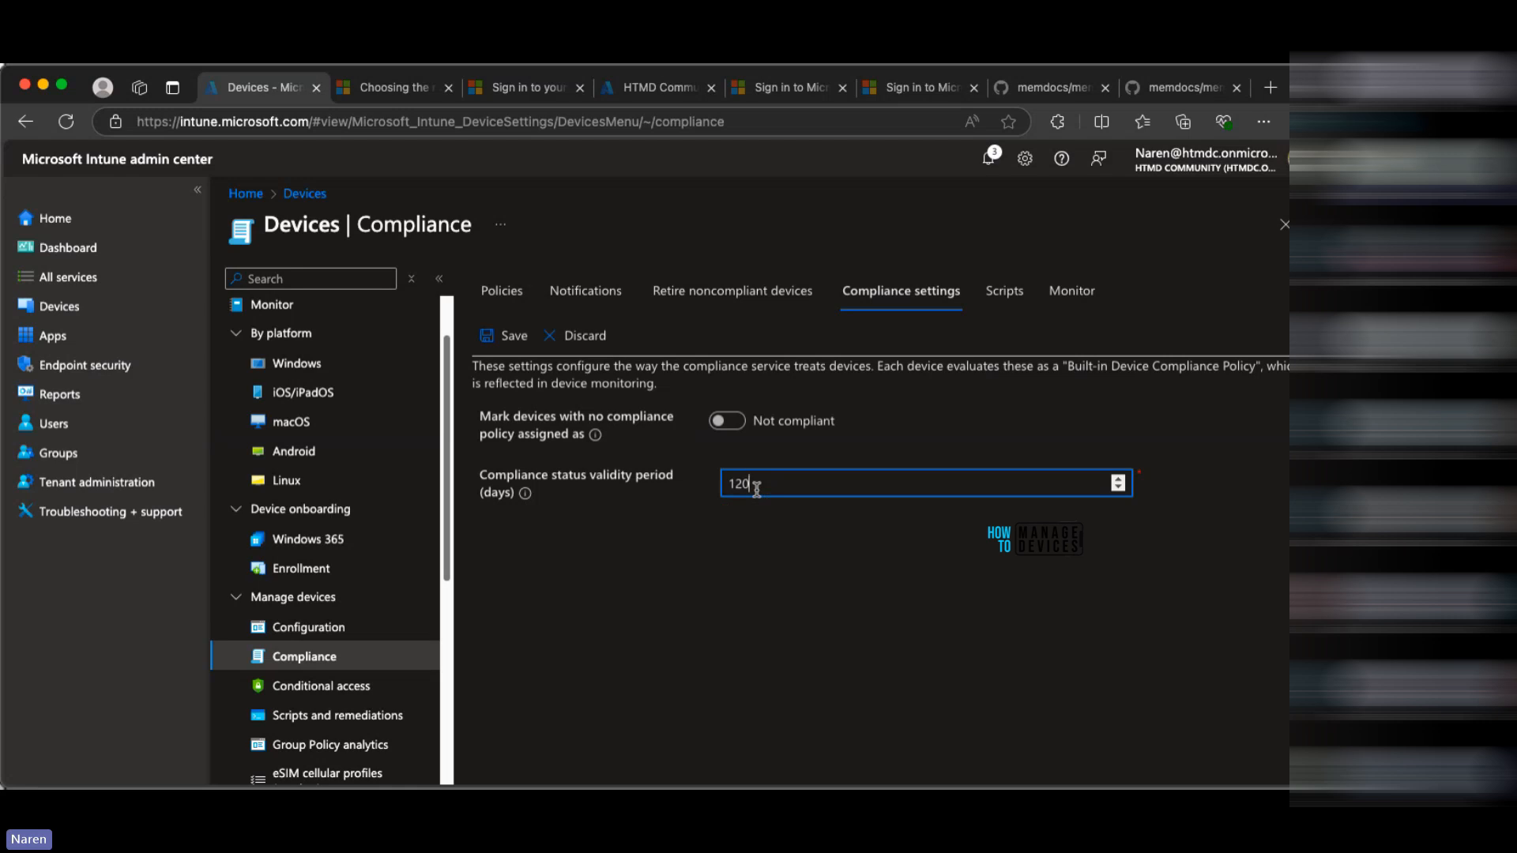
# Step: Set the compliance status validity period to 30 days and save the compliance settings
pyautogui.press('BackSpace')
pyautogui.press('BackSpace')
pyautogui.press('BackSpace')
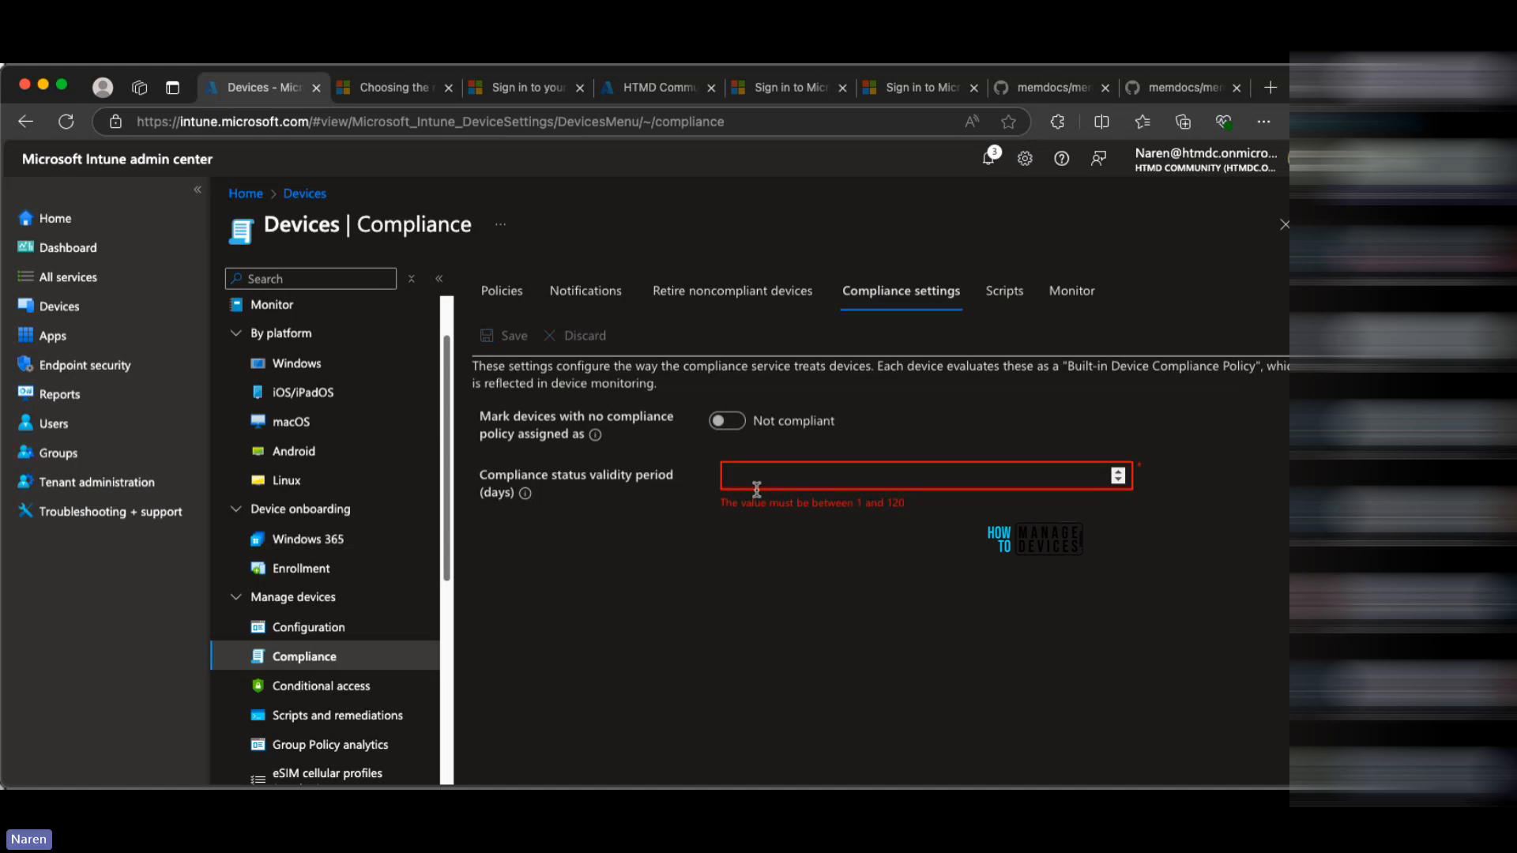
pyautogui.write('30')
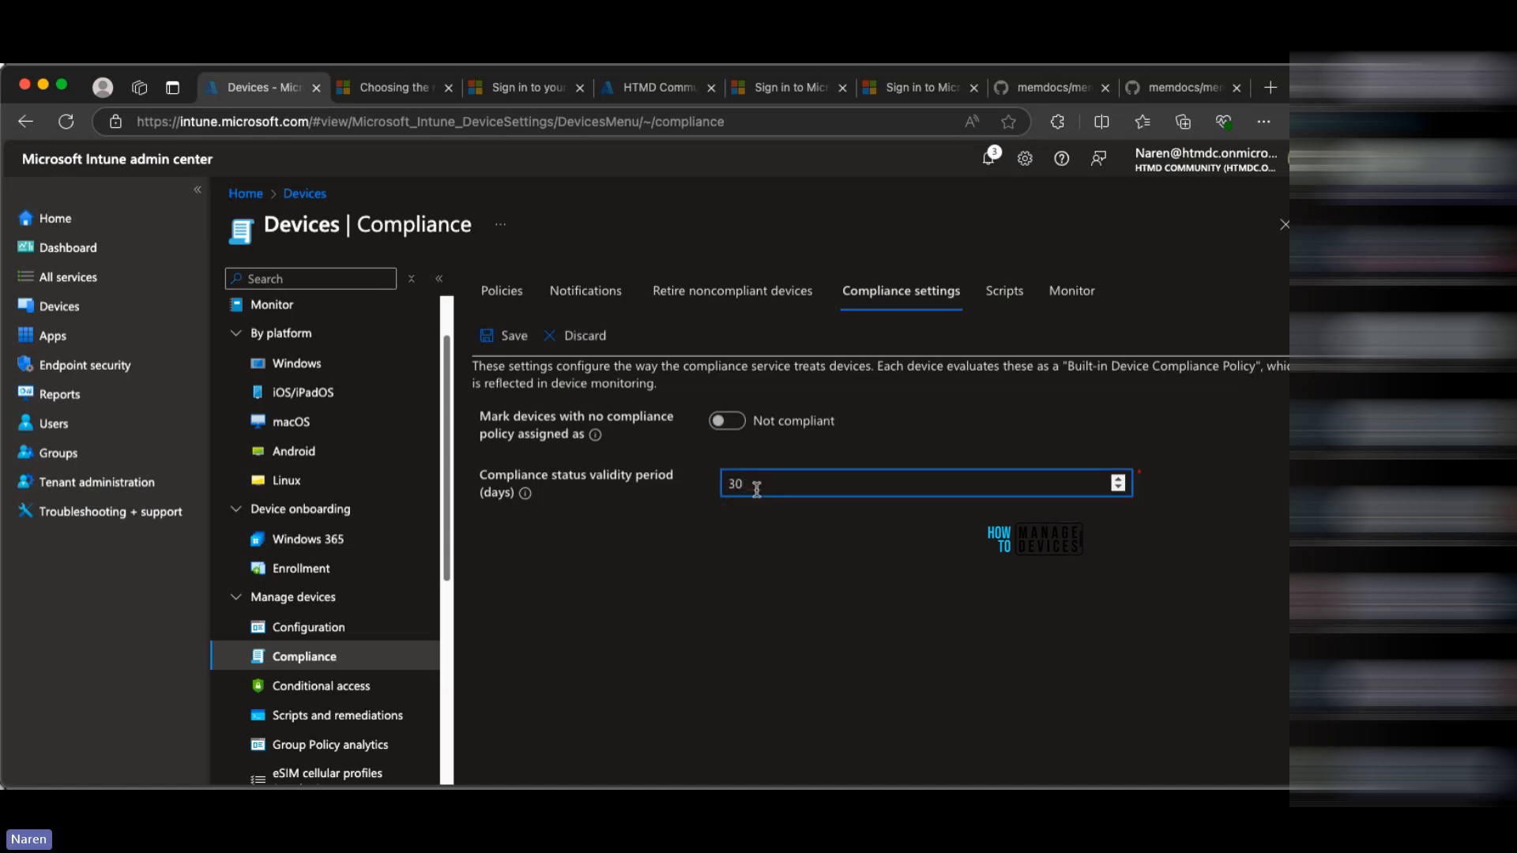
pyautogui.click(717, 594)
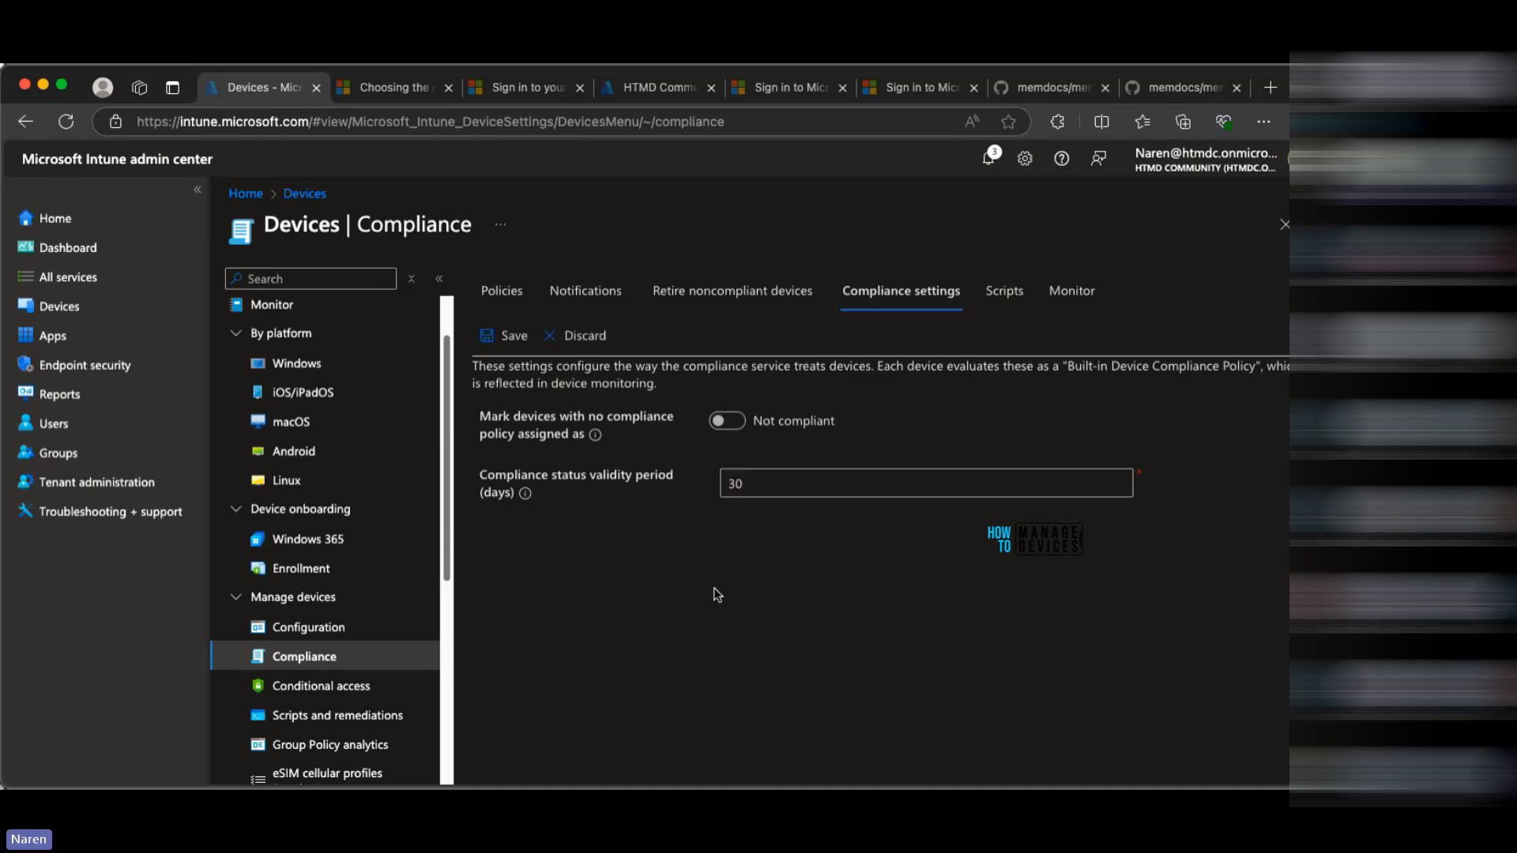
pyautogui.click(506, 339)
# Step: Start a new compliance policy for the Android Enterprise platform with the Personally-owned work profile type
pyautogui.click(519, 314)
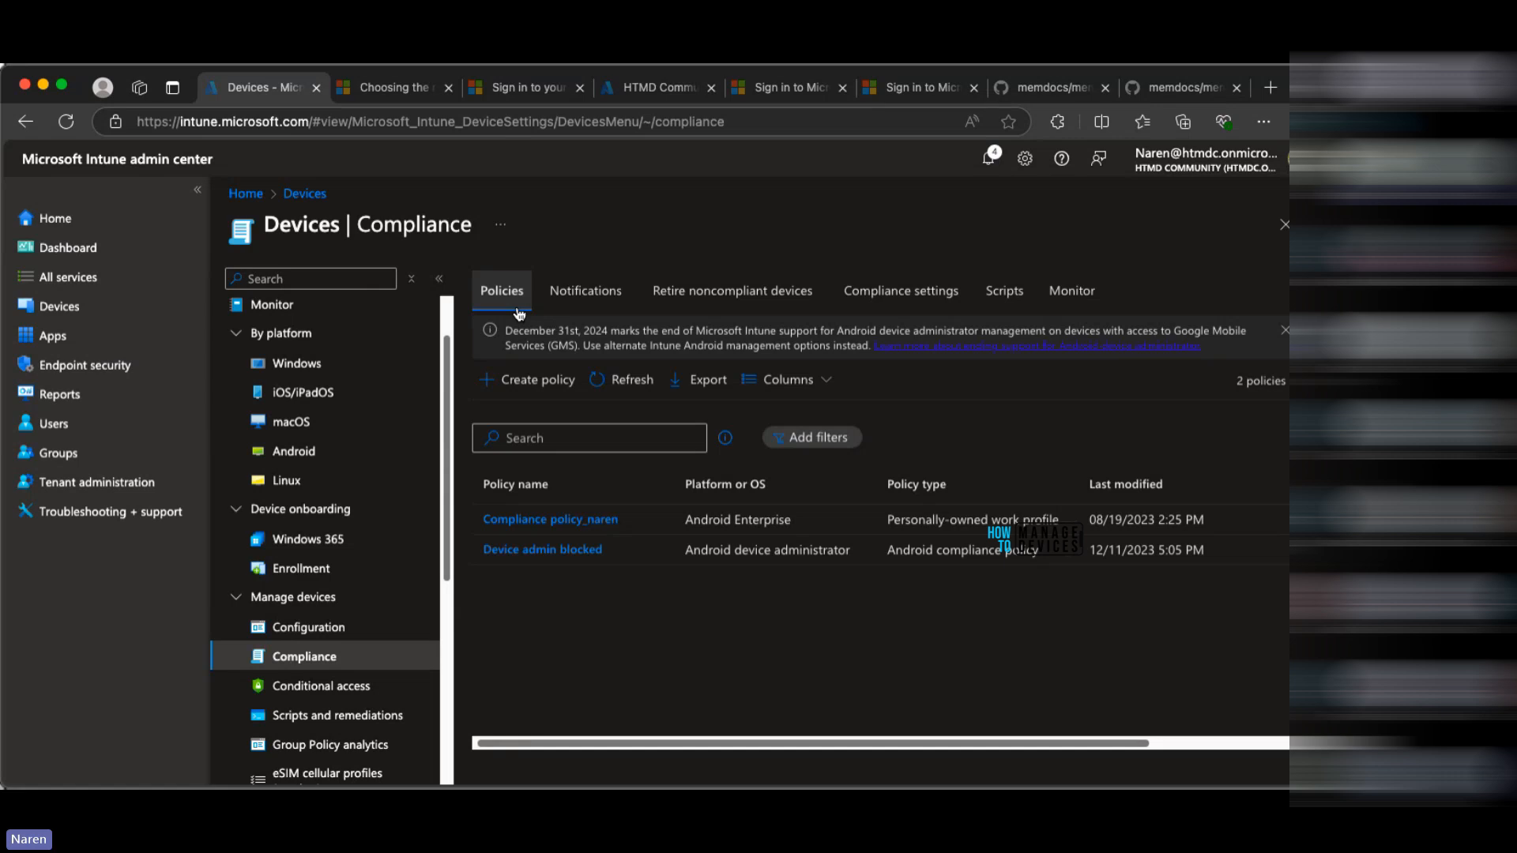
pyautogui.click(499, 398)
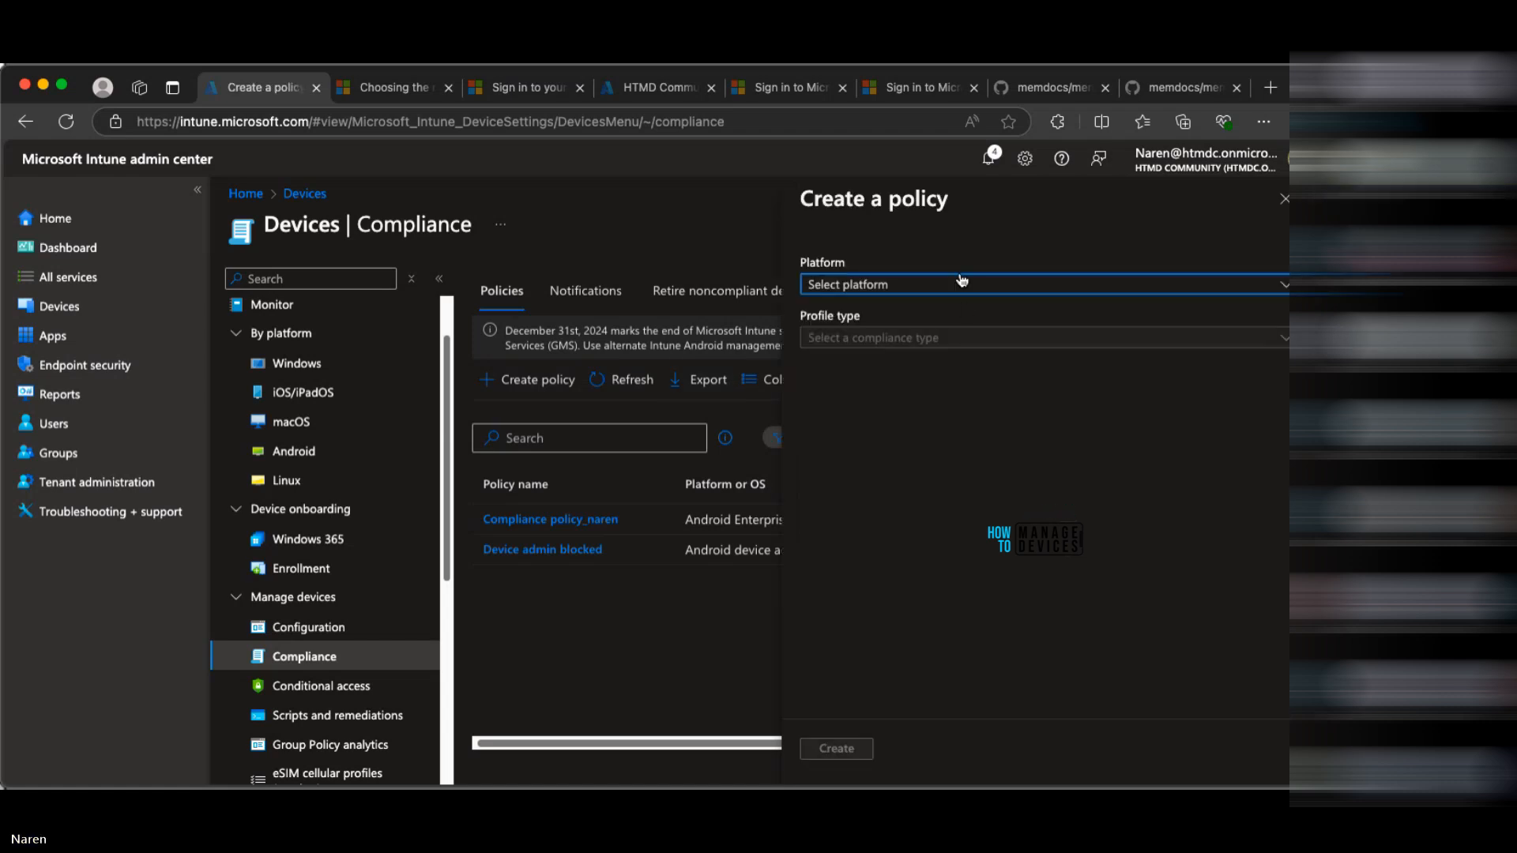
pyautogui.click(961, 296)
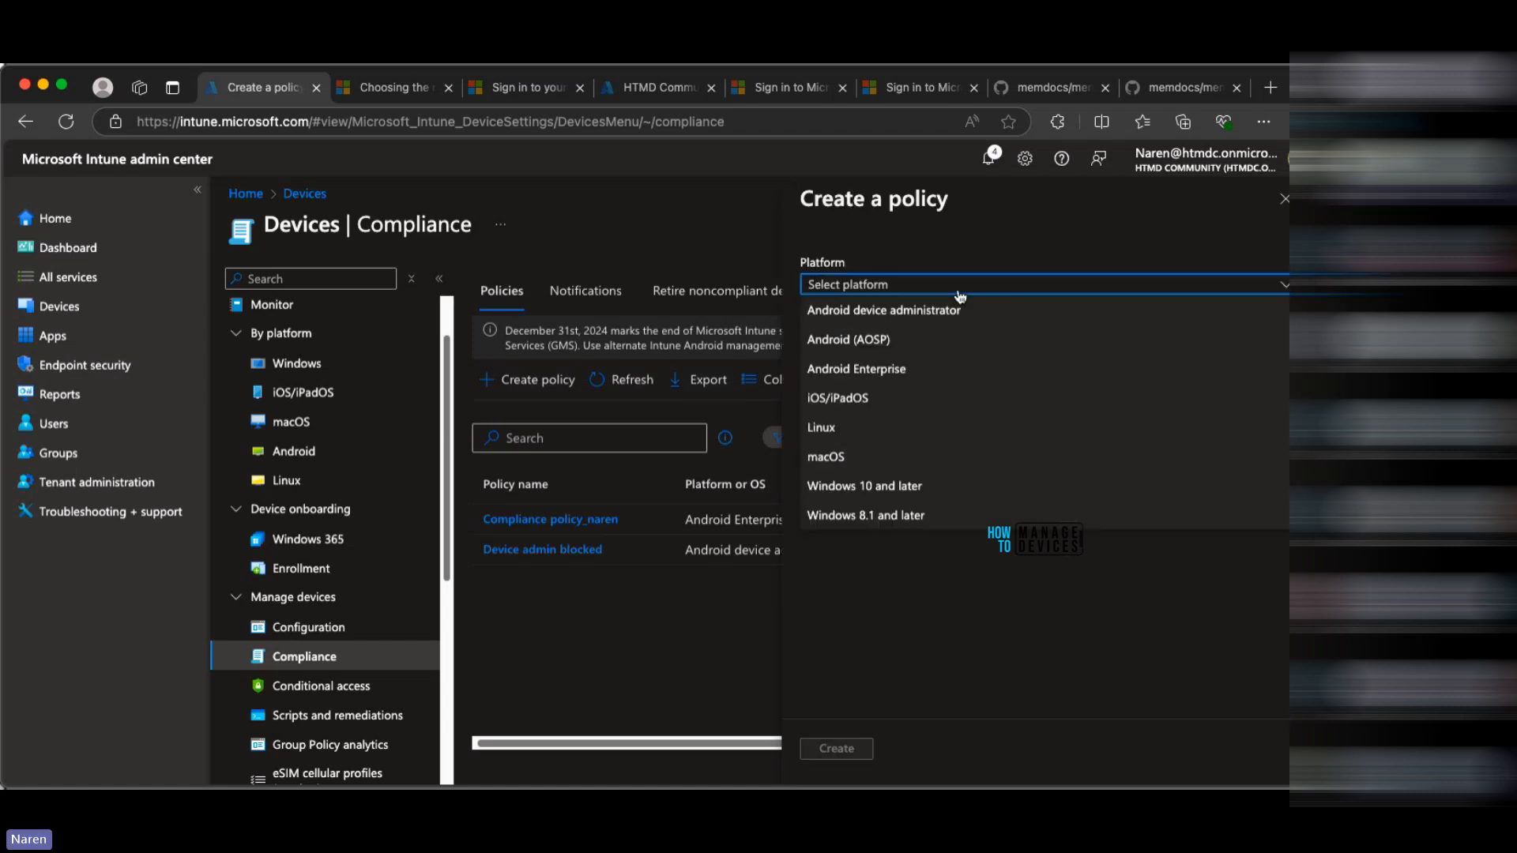
pyautogui.click(920, 355)
pyautogui.click(925, 340)
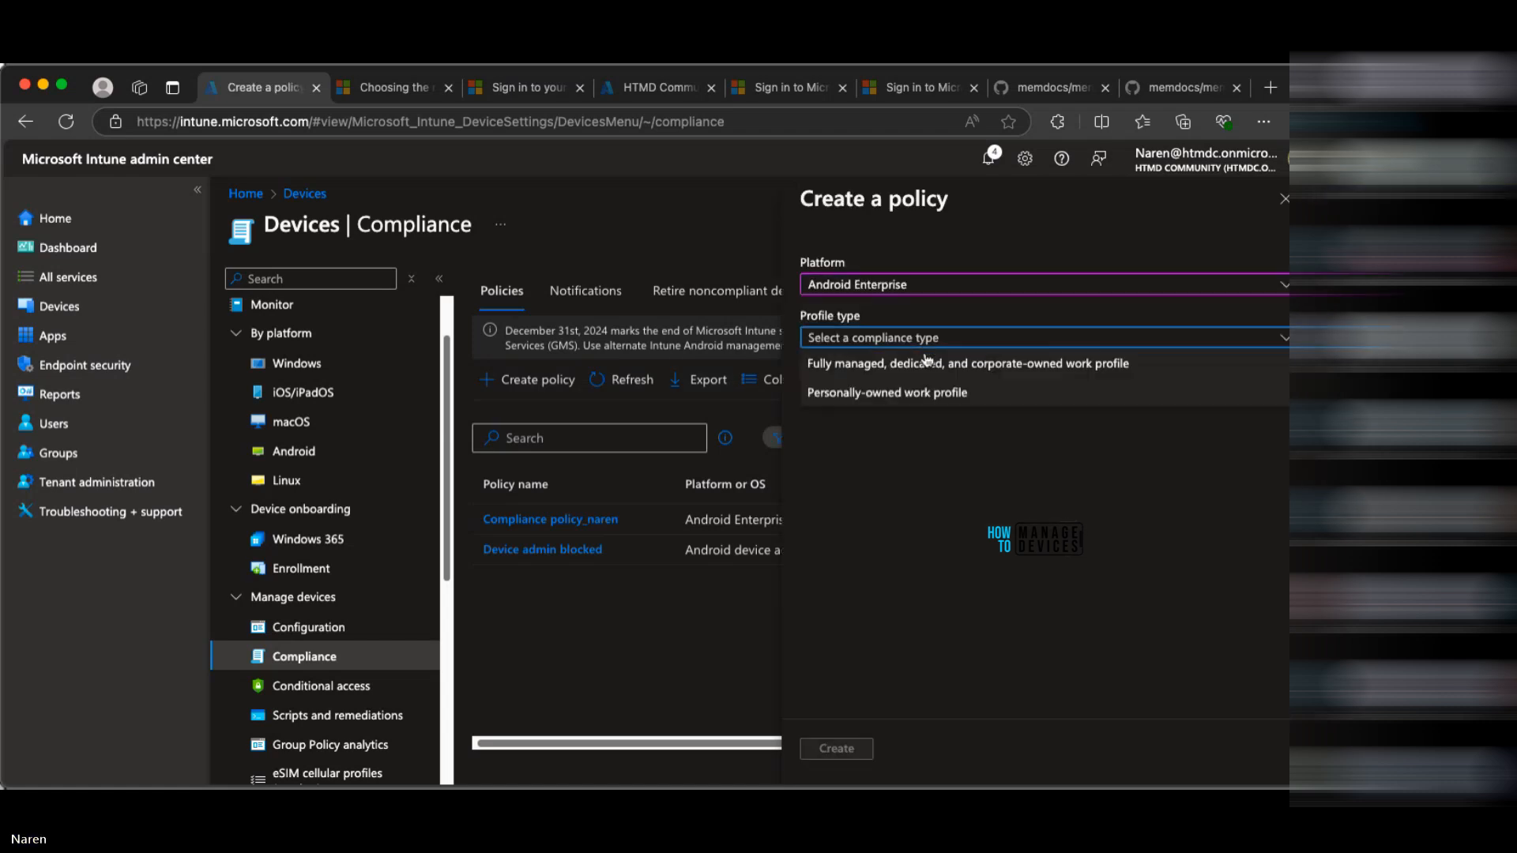
pyautogui.click(925, 404)
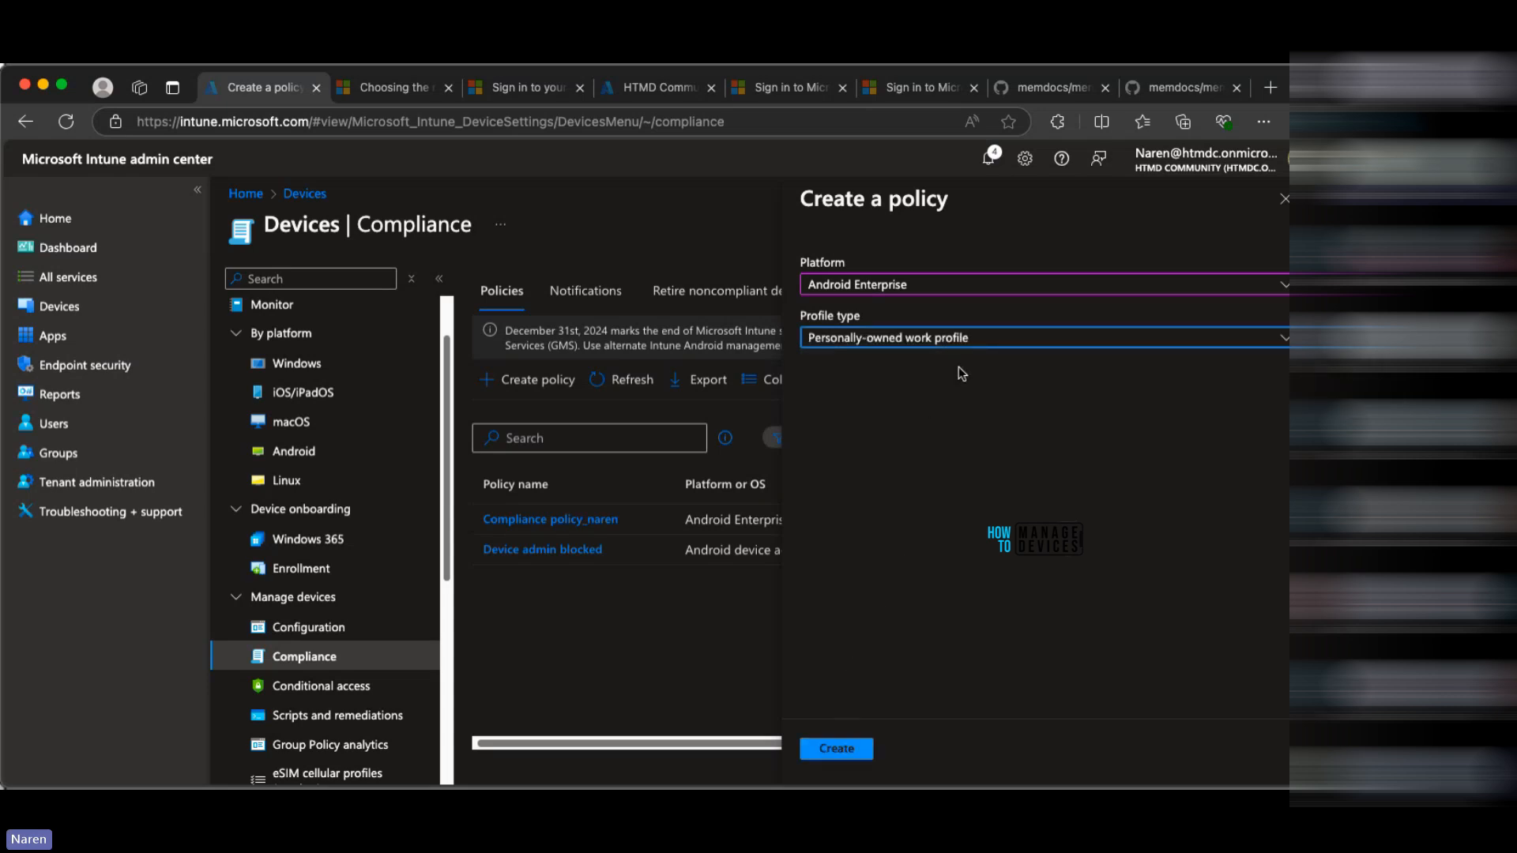
pyautogui.click(956, 338)
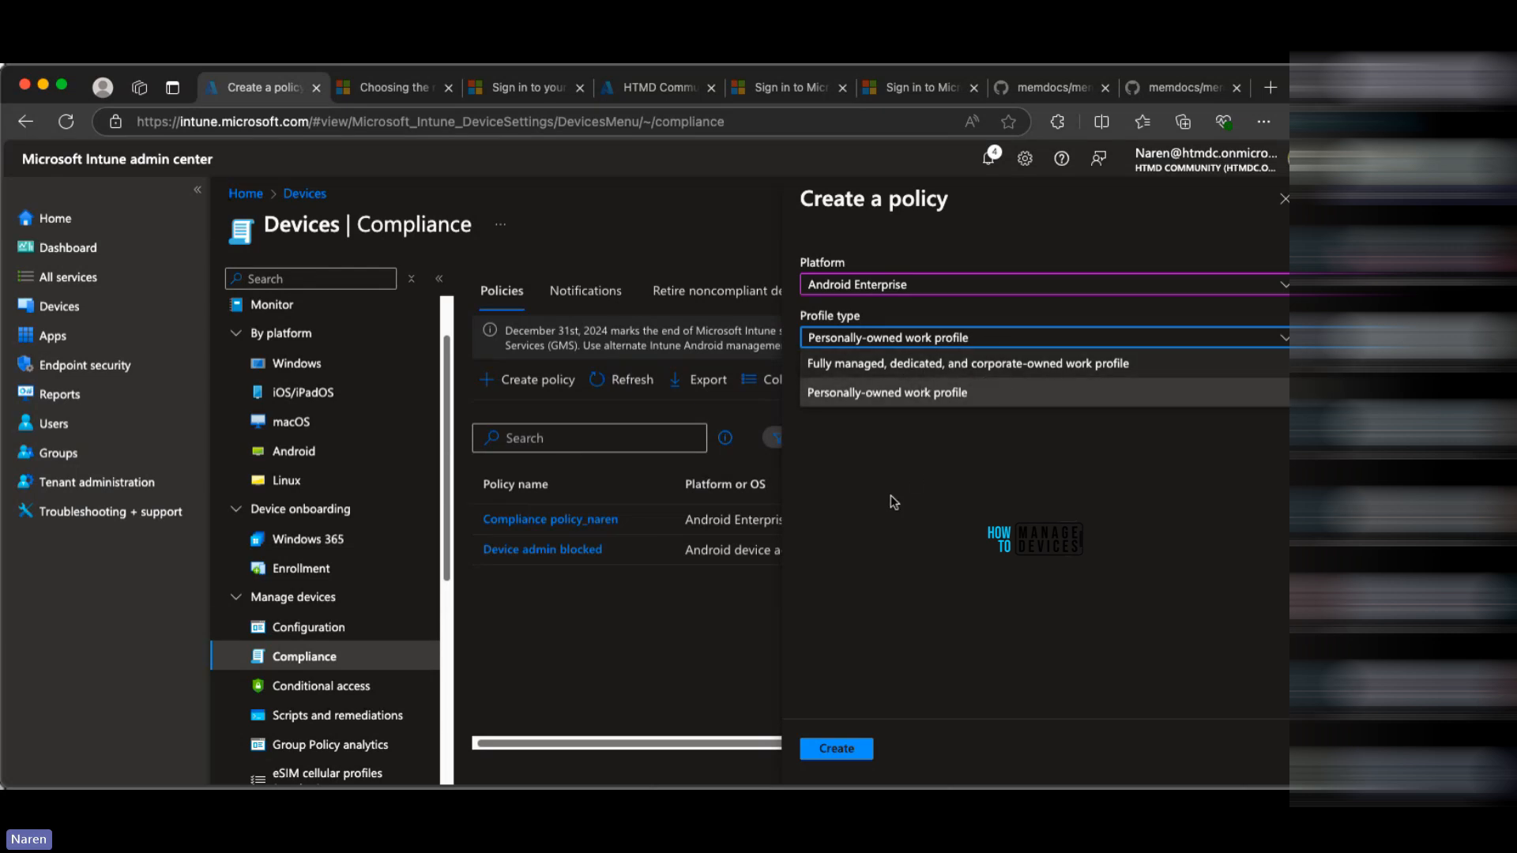
pyautogui.click(892, 395)
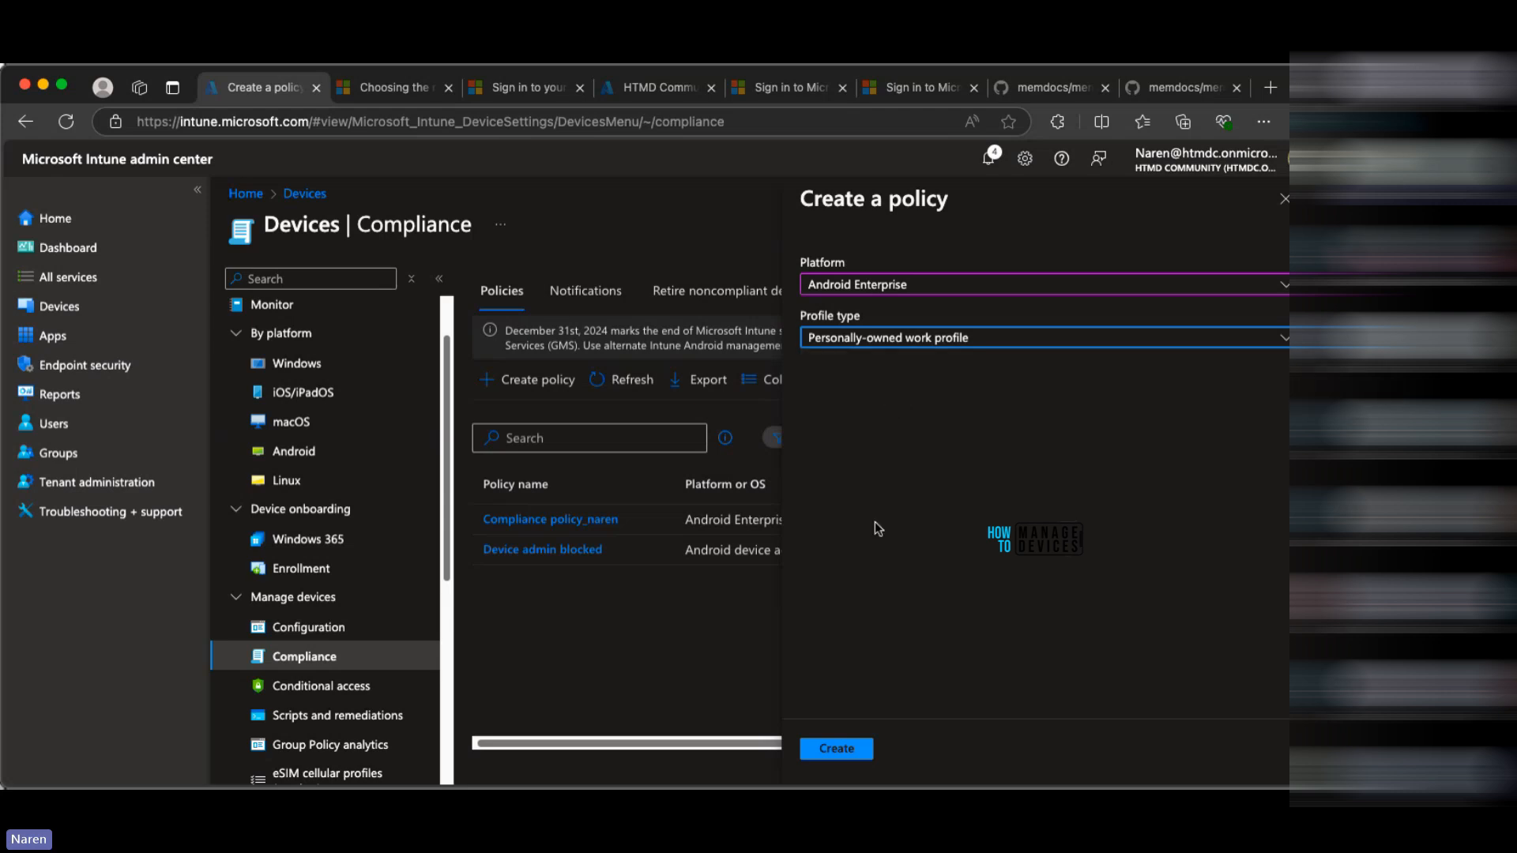
pyautogui.click(836, 760)
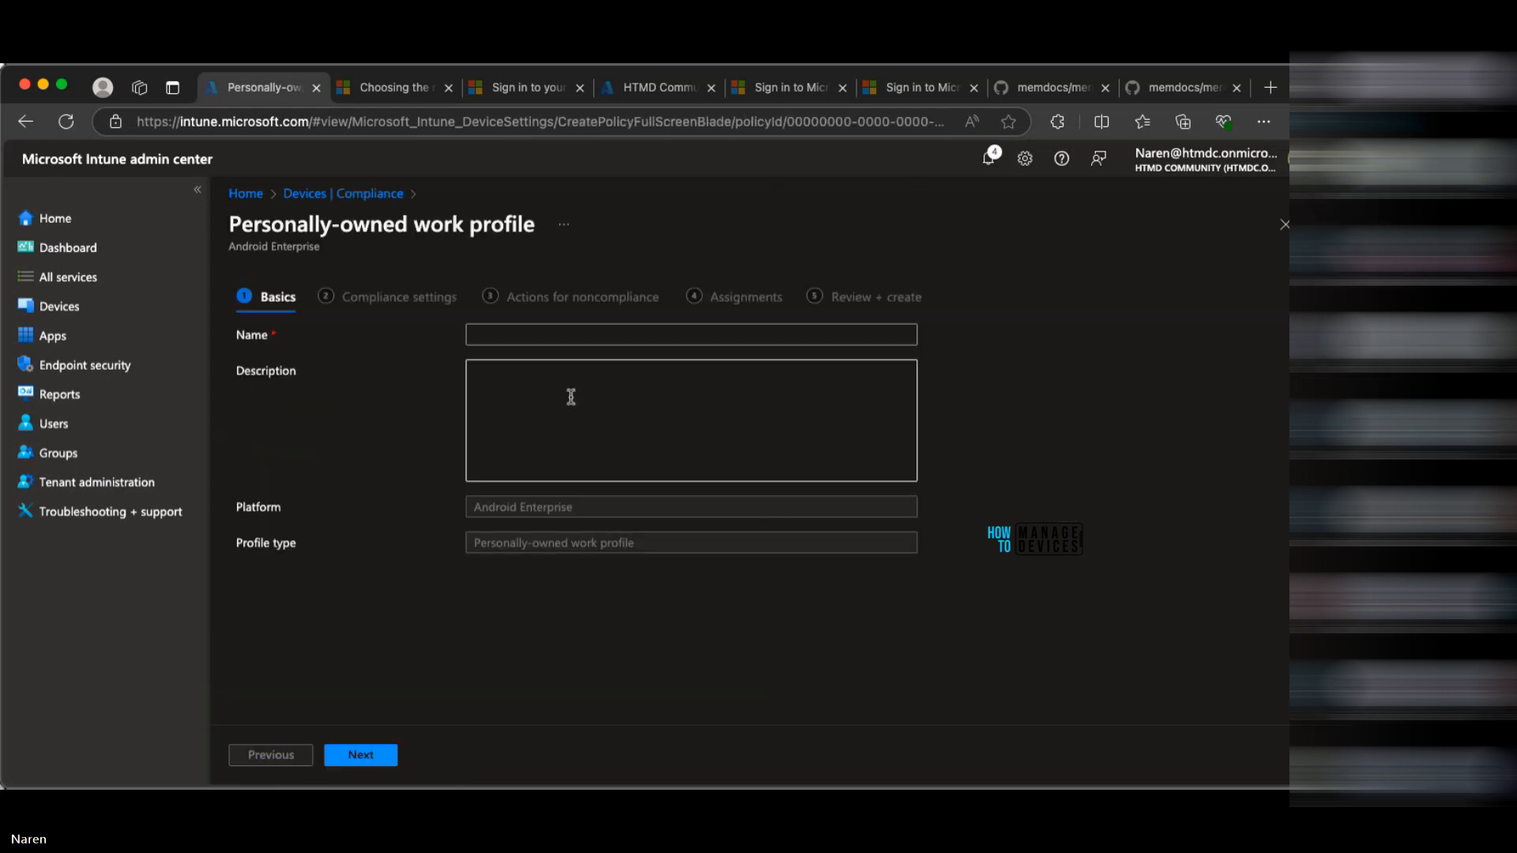
# Step: Name the policy "Demo 27th Sep", leave the description empty and continue to its compliance settings
pyautogui.click(526, 343)
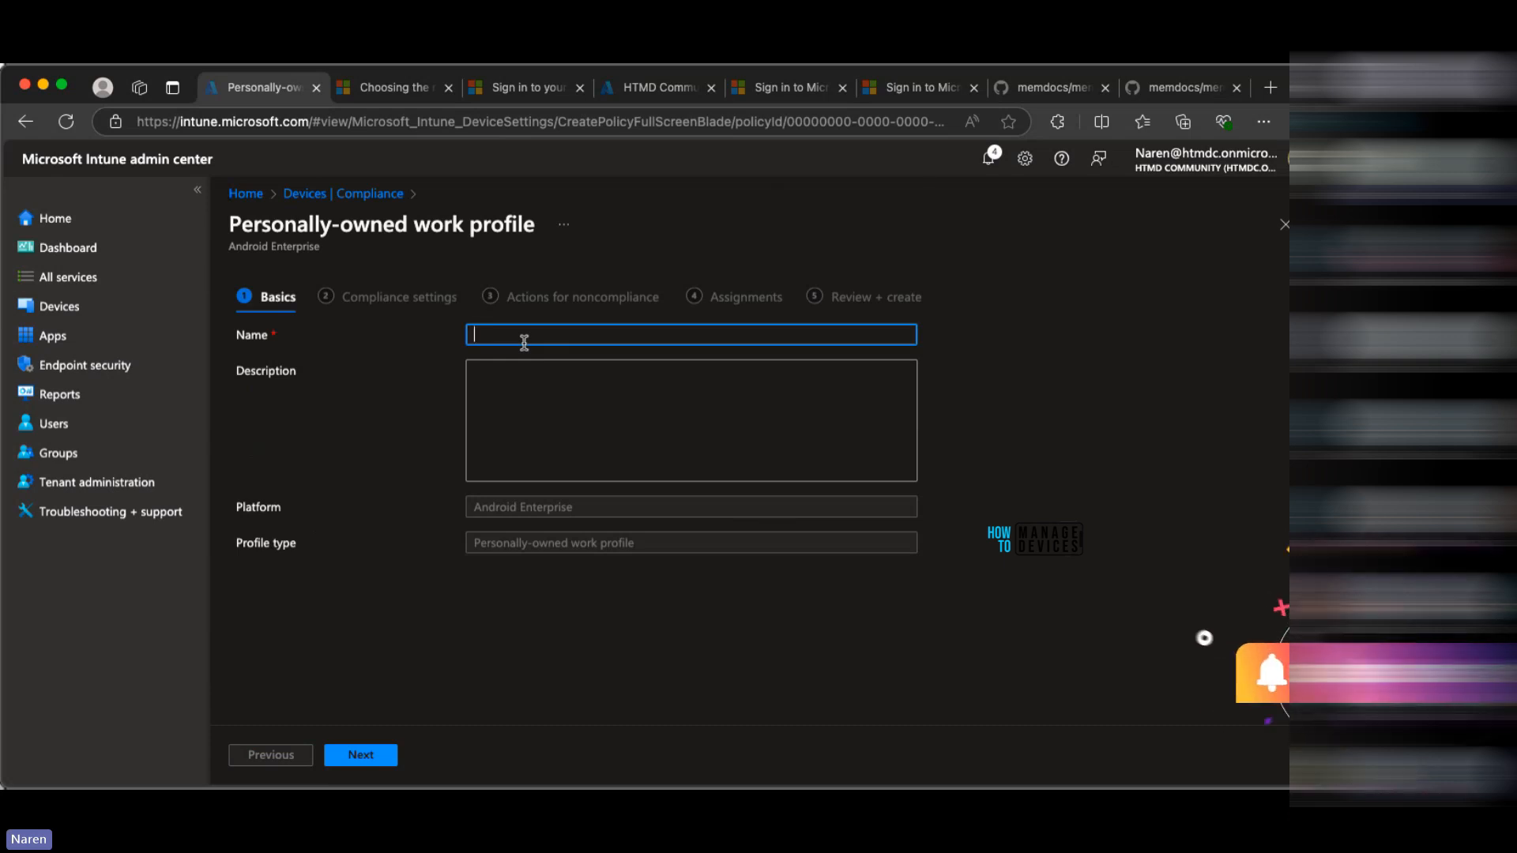
pyautogui.write('Demo')
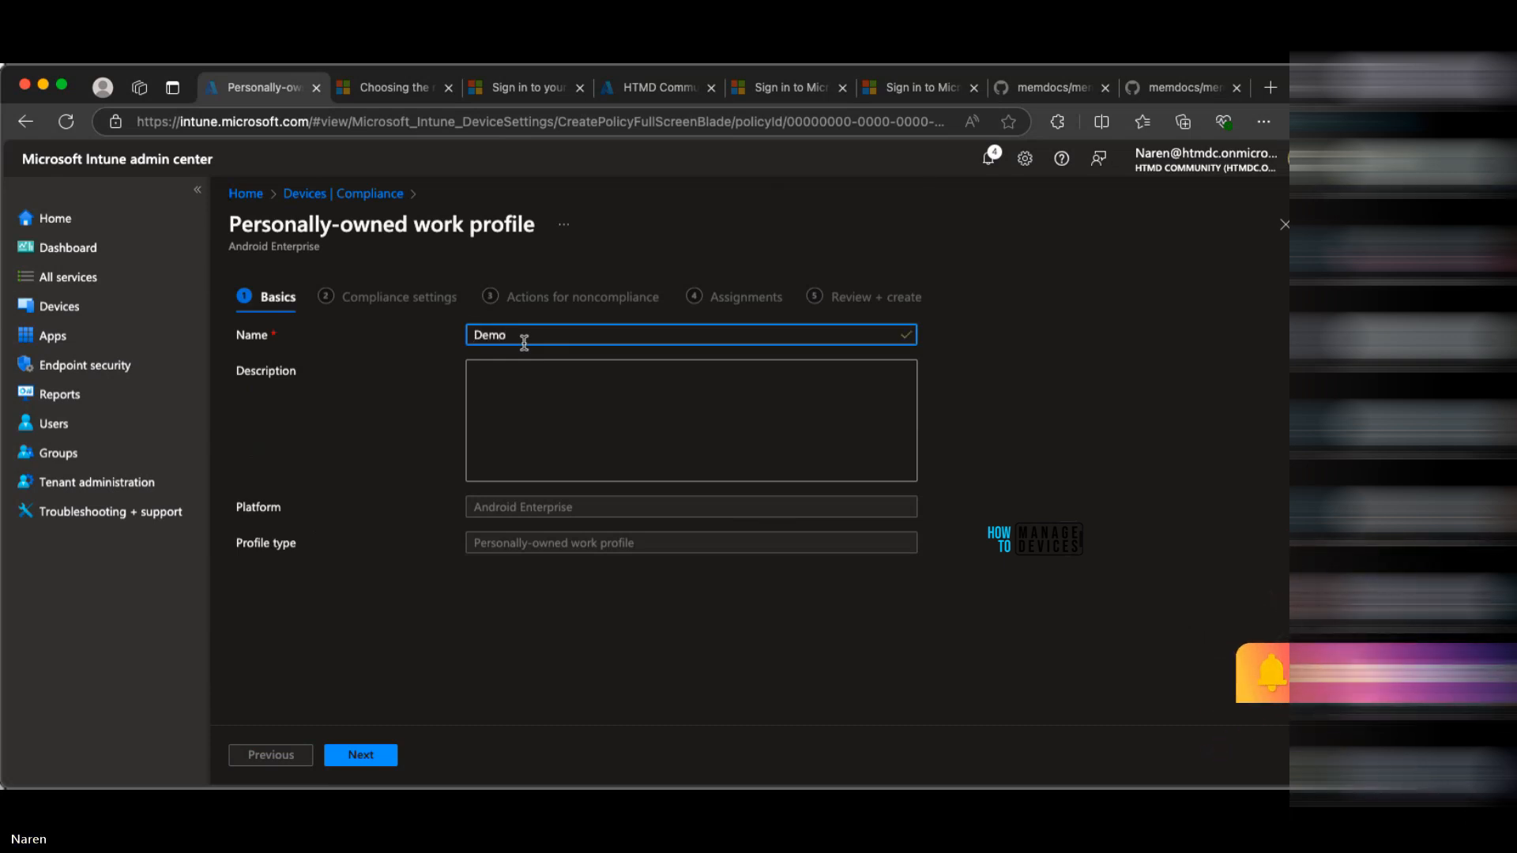
pyautogui.write(' 27')
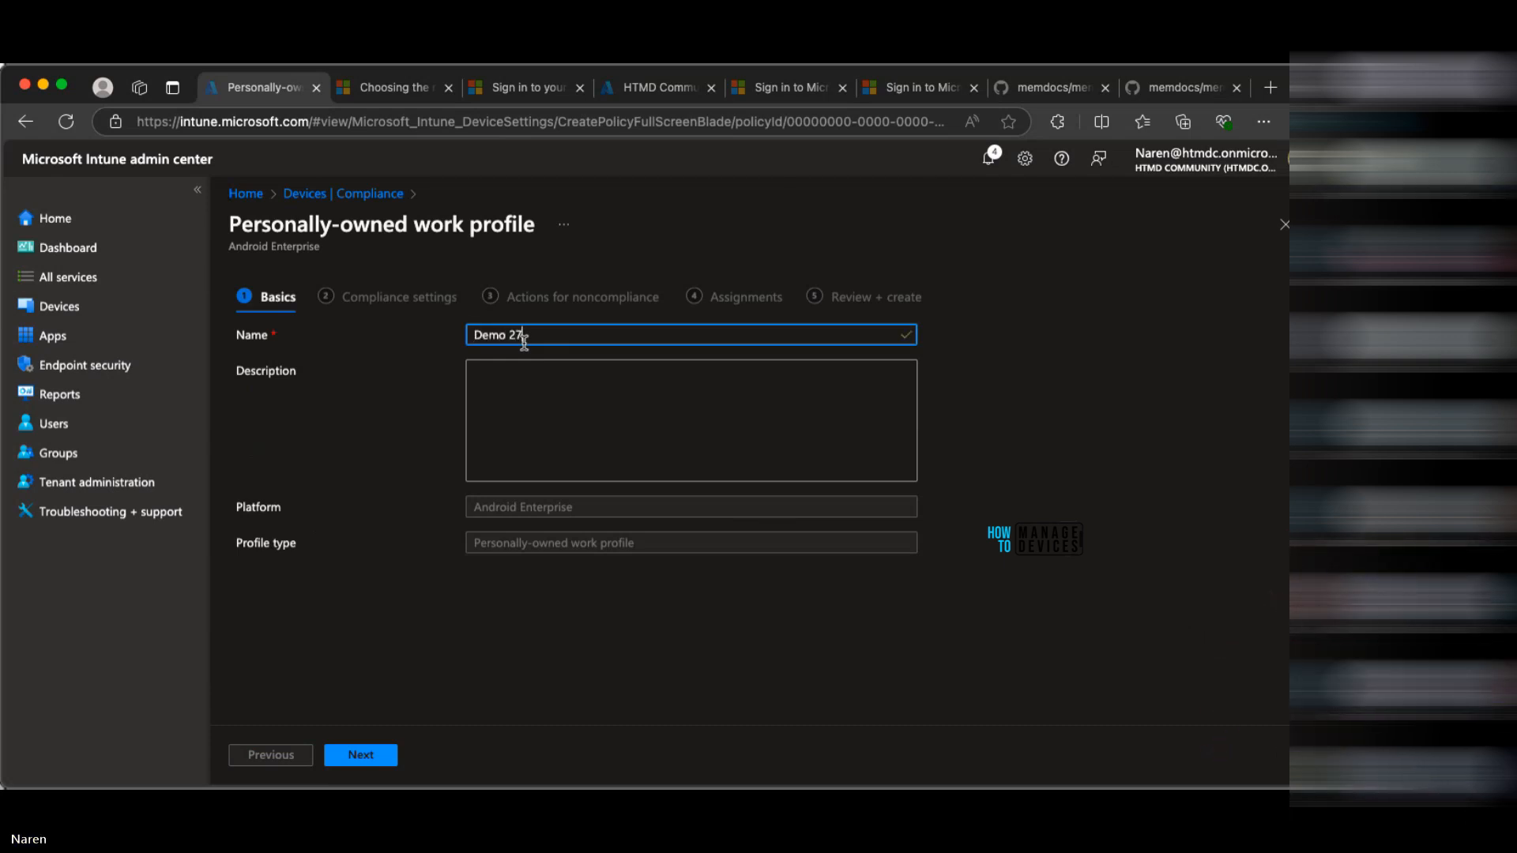
pyautogui.write('th Sep')
pyautogui.click(558, 373)
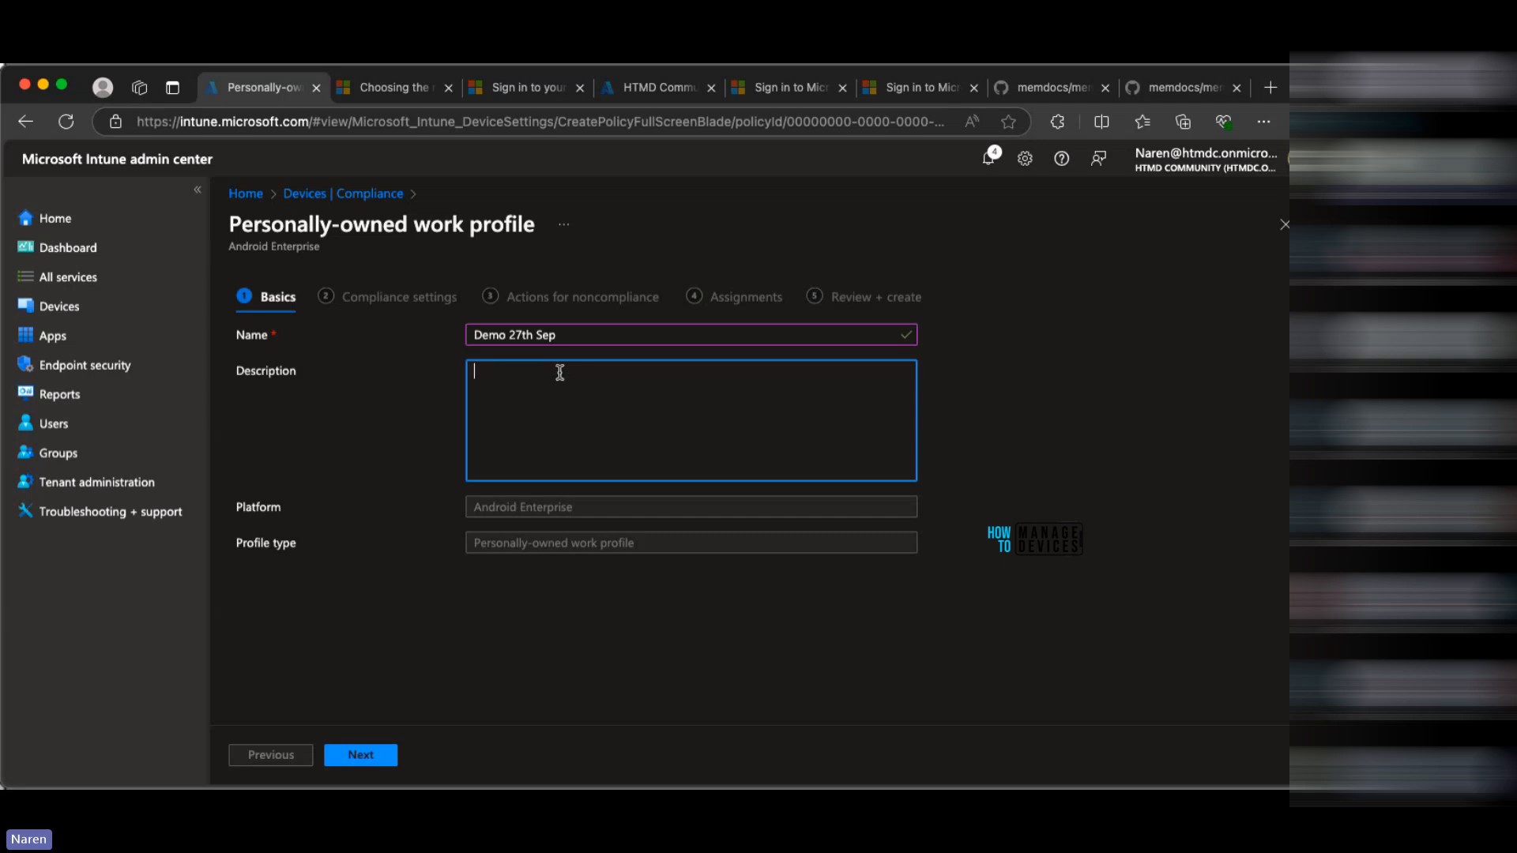
pyautogui.click(361, 755)
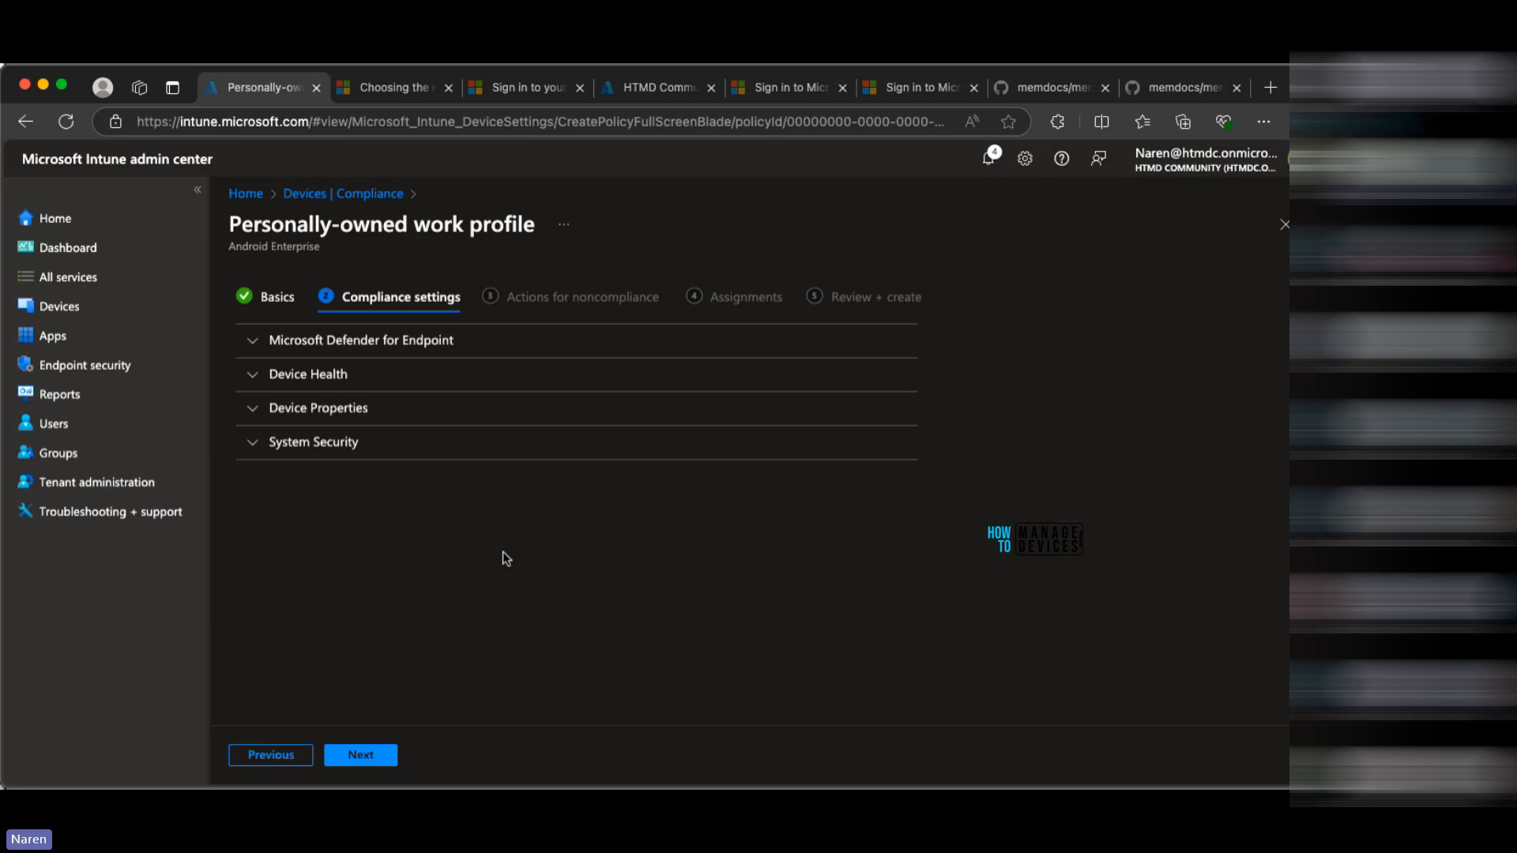
# Step: Under Microsoft Defender for Endpoint, require the device to be at or under the Clear machine risk score
pyautogui.click(341, 351)
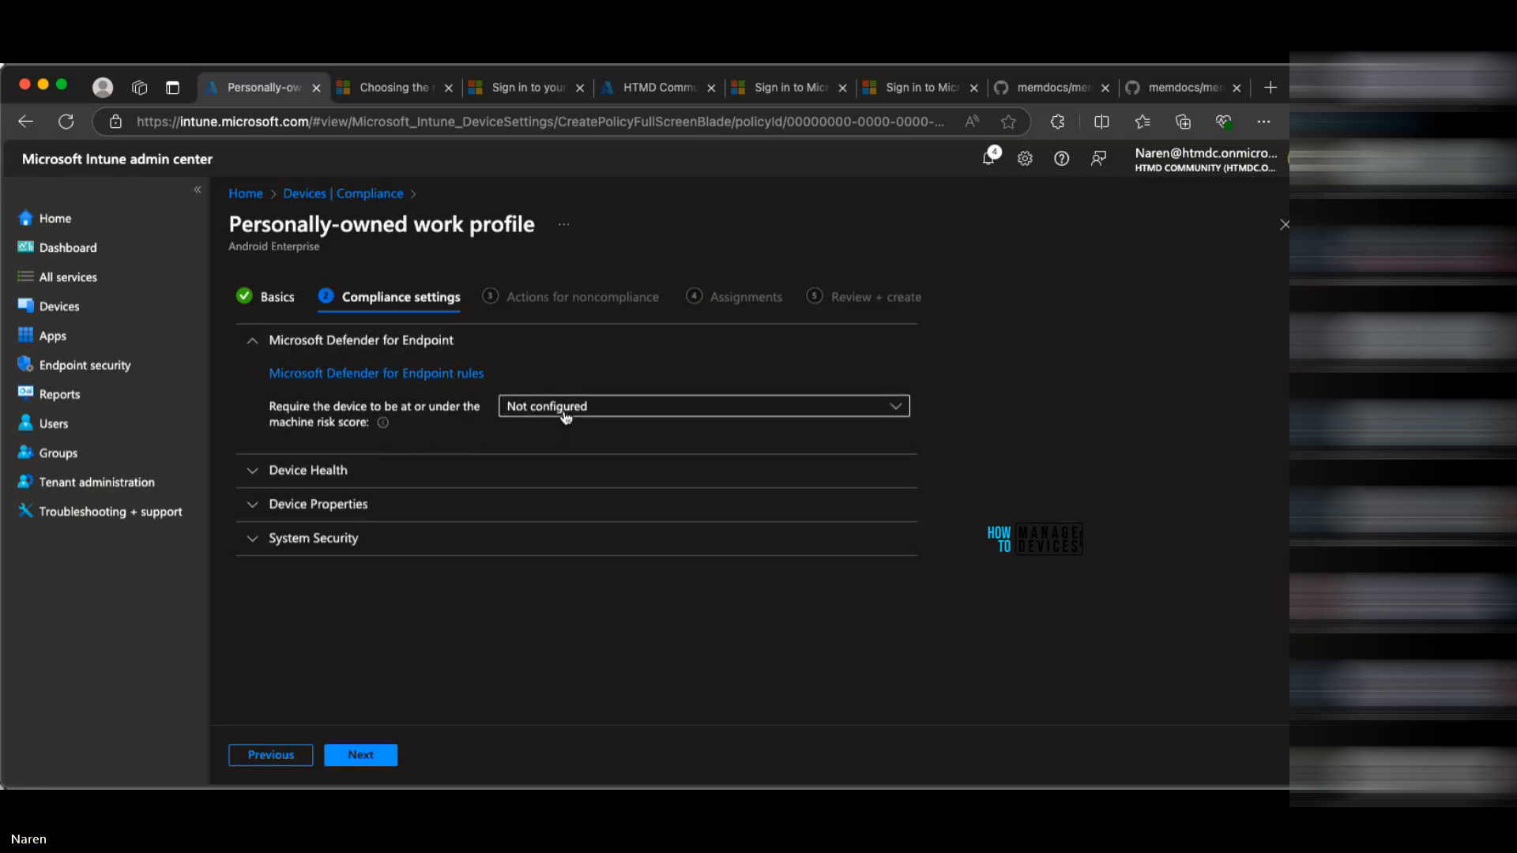
pyautogui.click(566, 412)
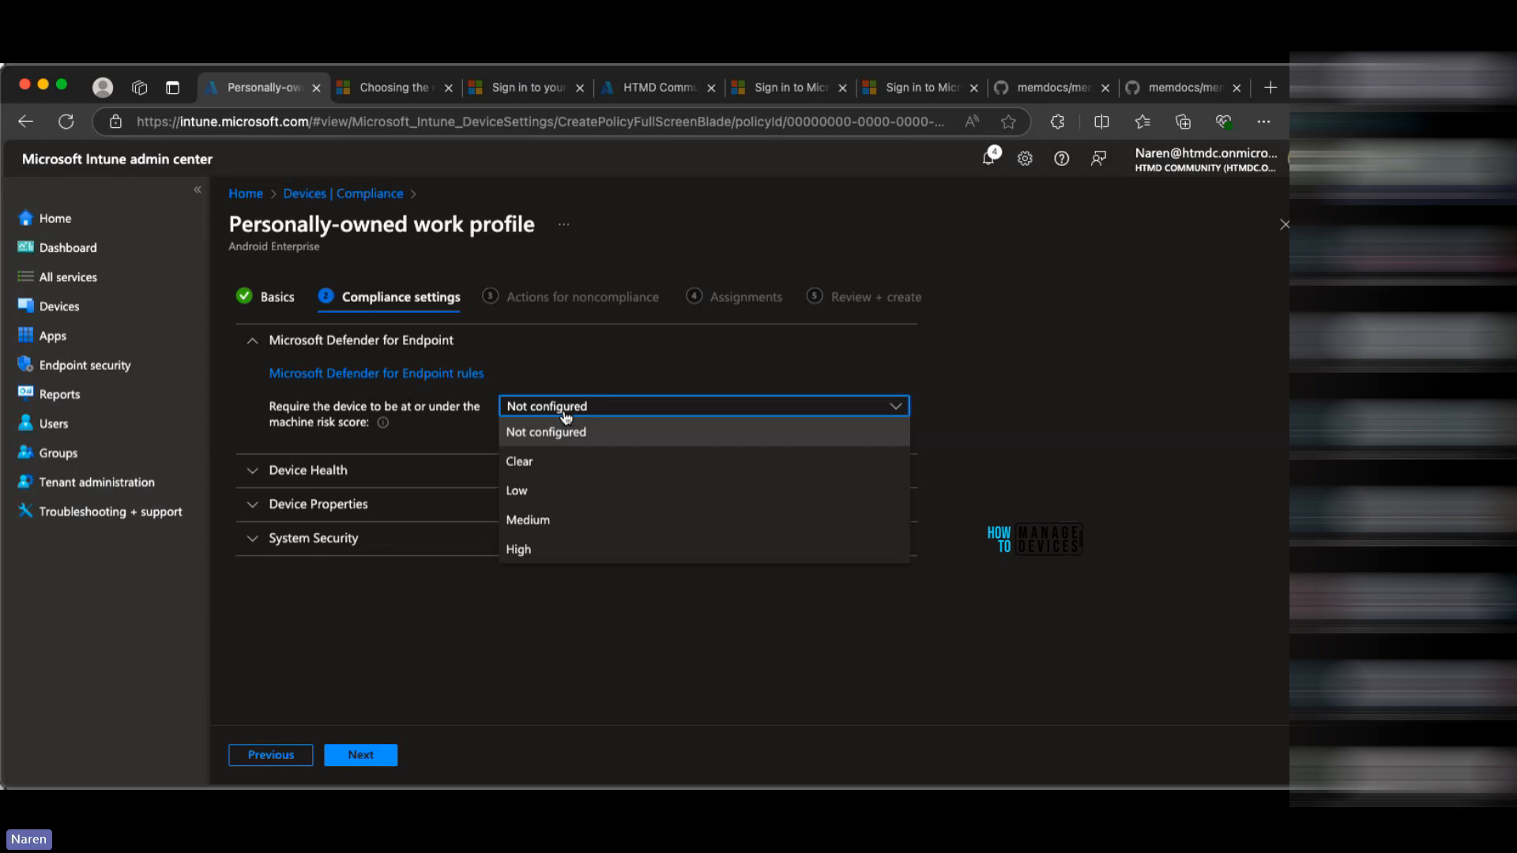
pyautogui.click(542, 466)
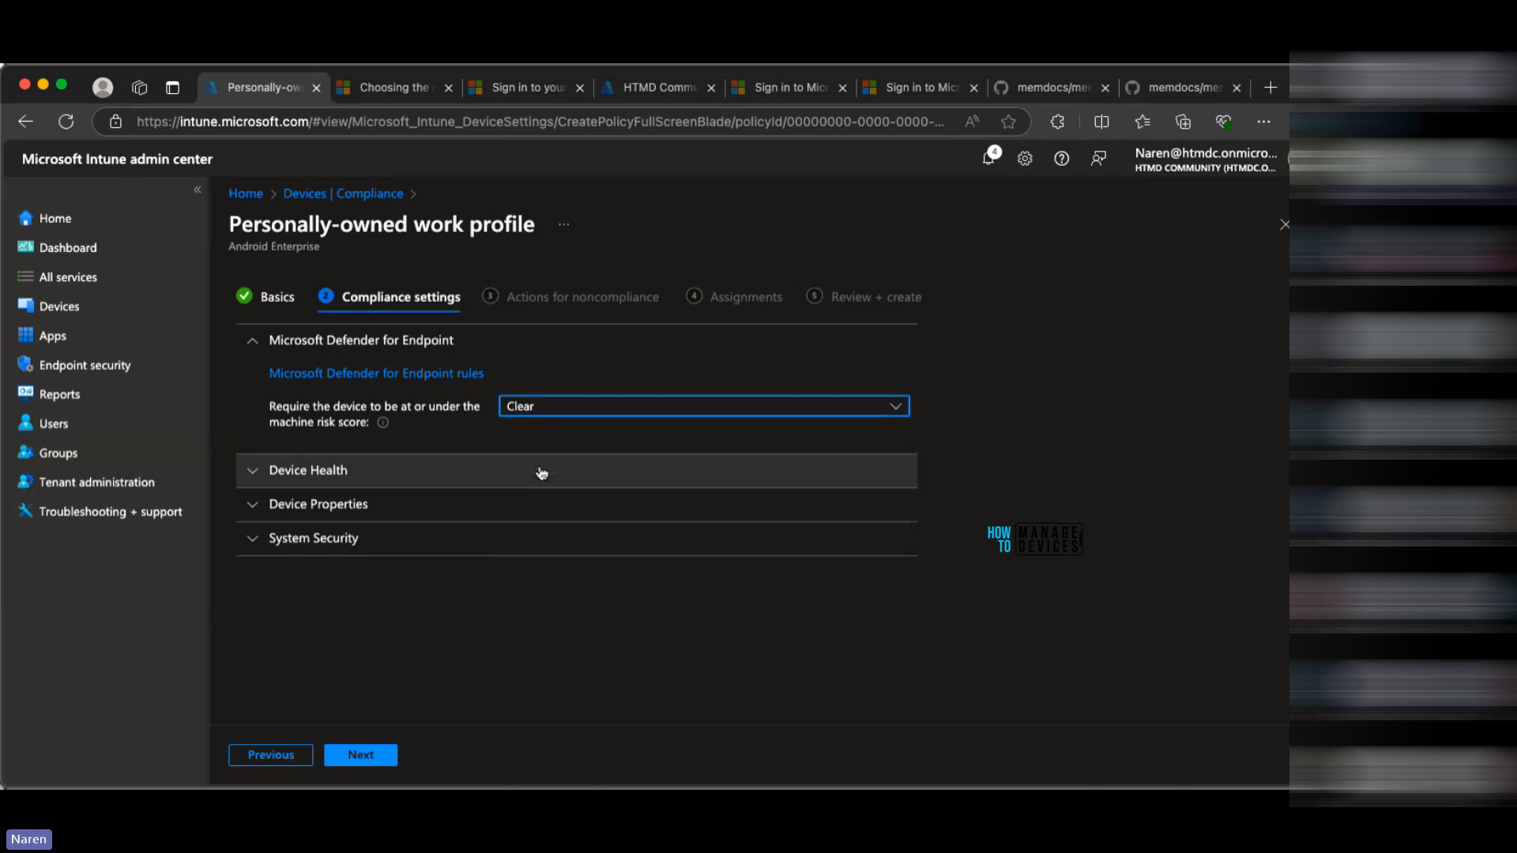
# Step: Set Rooted devices to Block in the Device Health settings
pyautogui.click(541, 471)
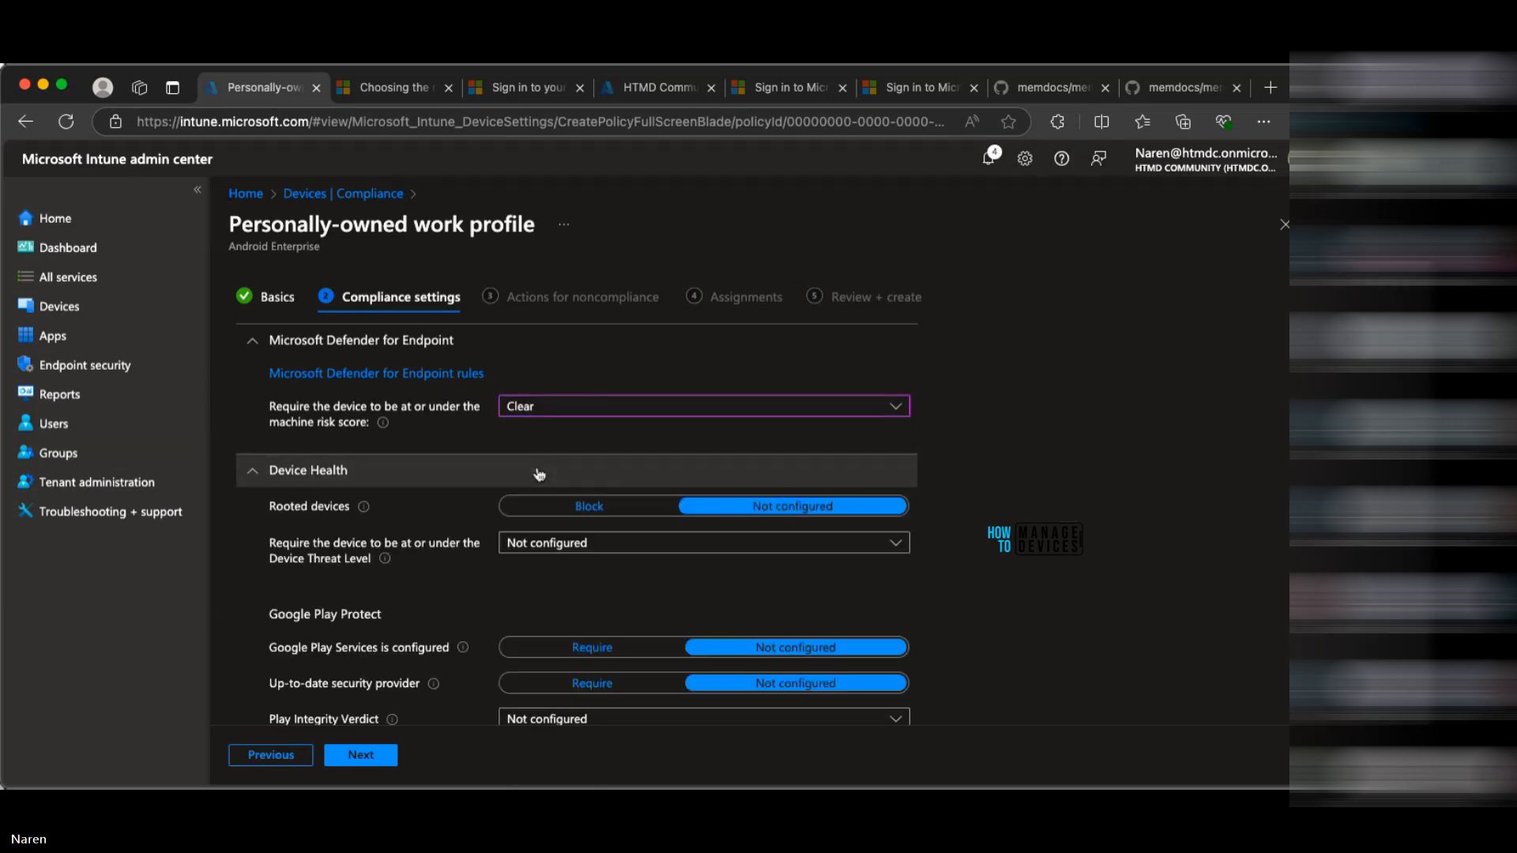
pyautogui.scroll(-2, 940, 485)
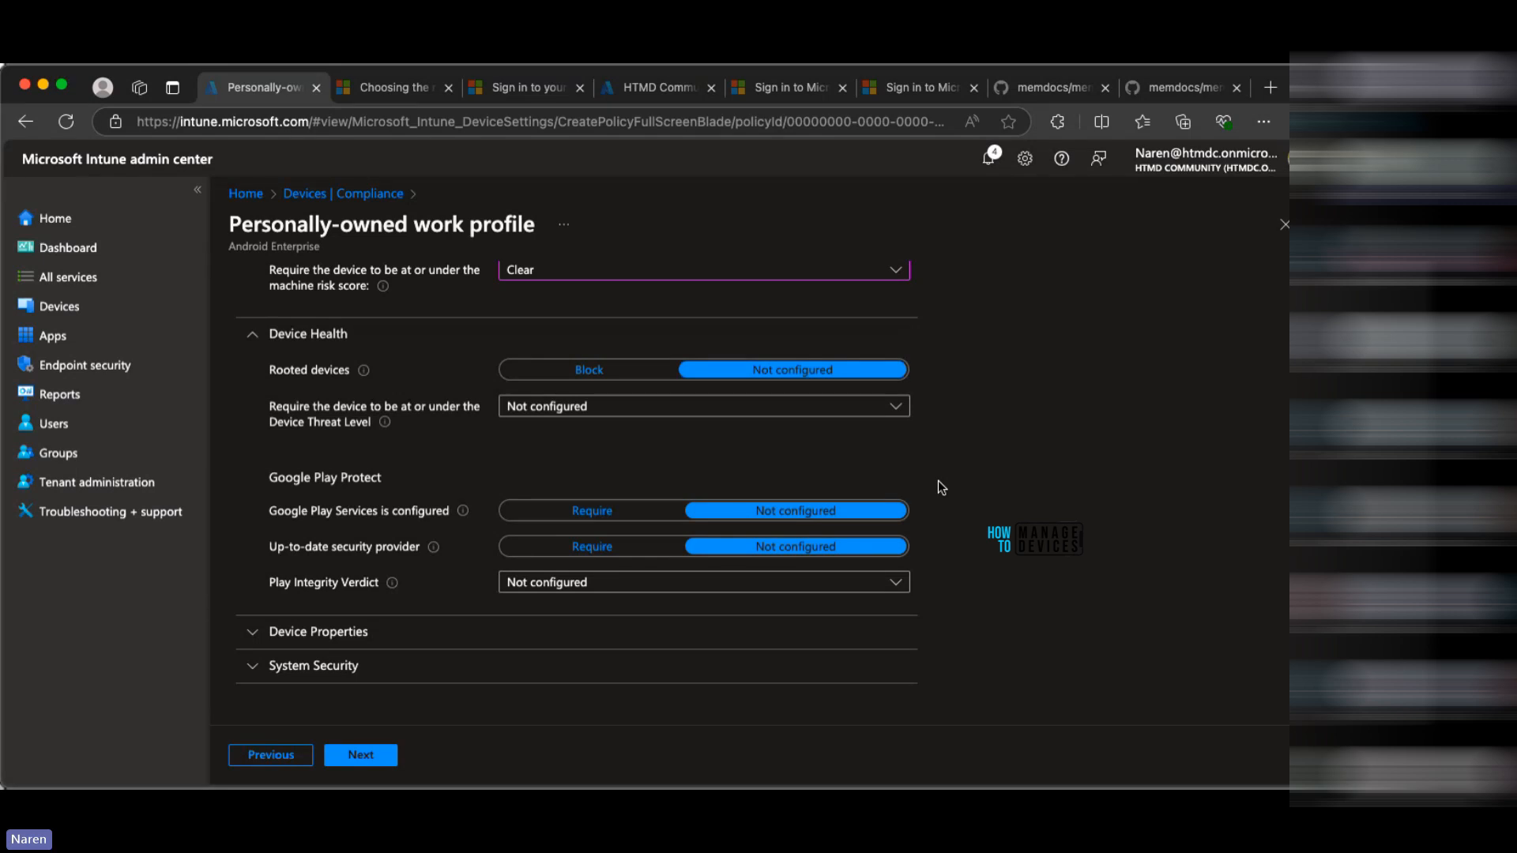
pyautogui.click(529, 381)
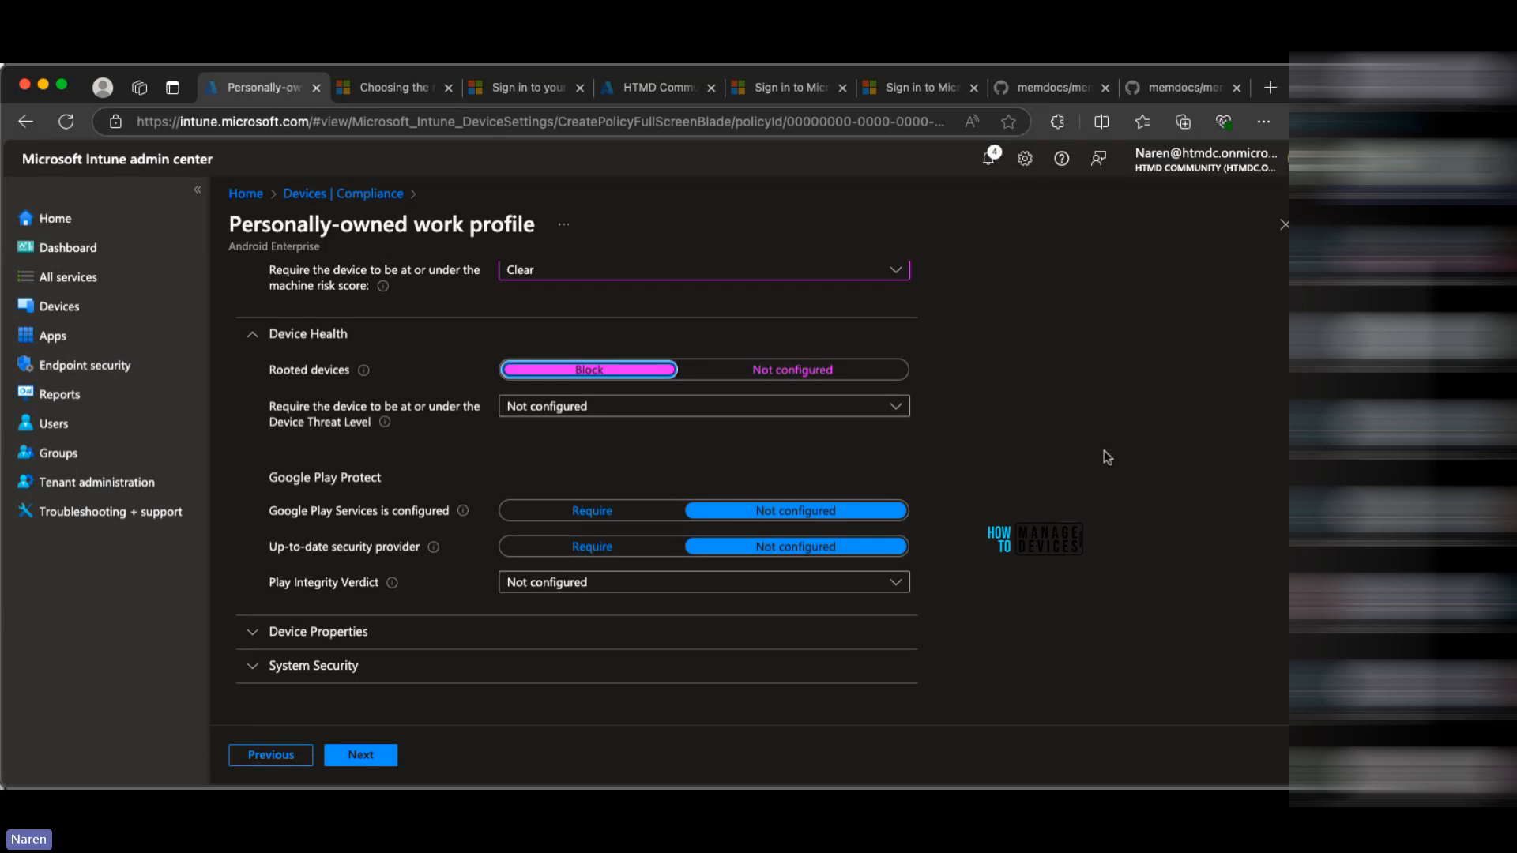
pyautogui.click(778, 370)
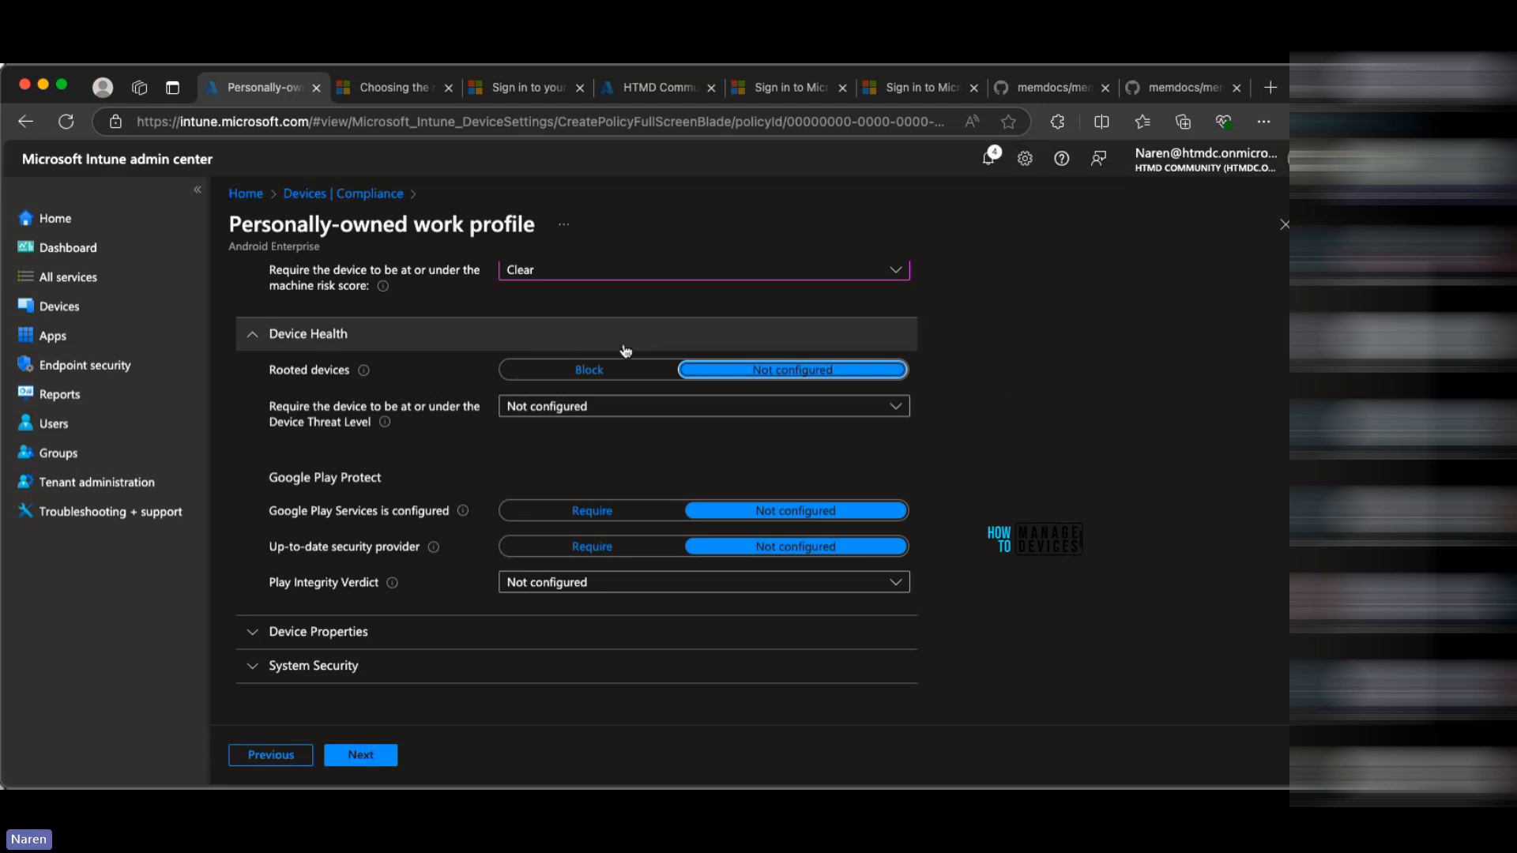
pyautogui.click(591, 370)
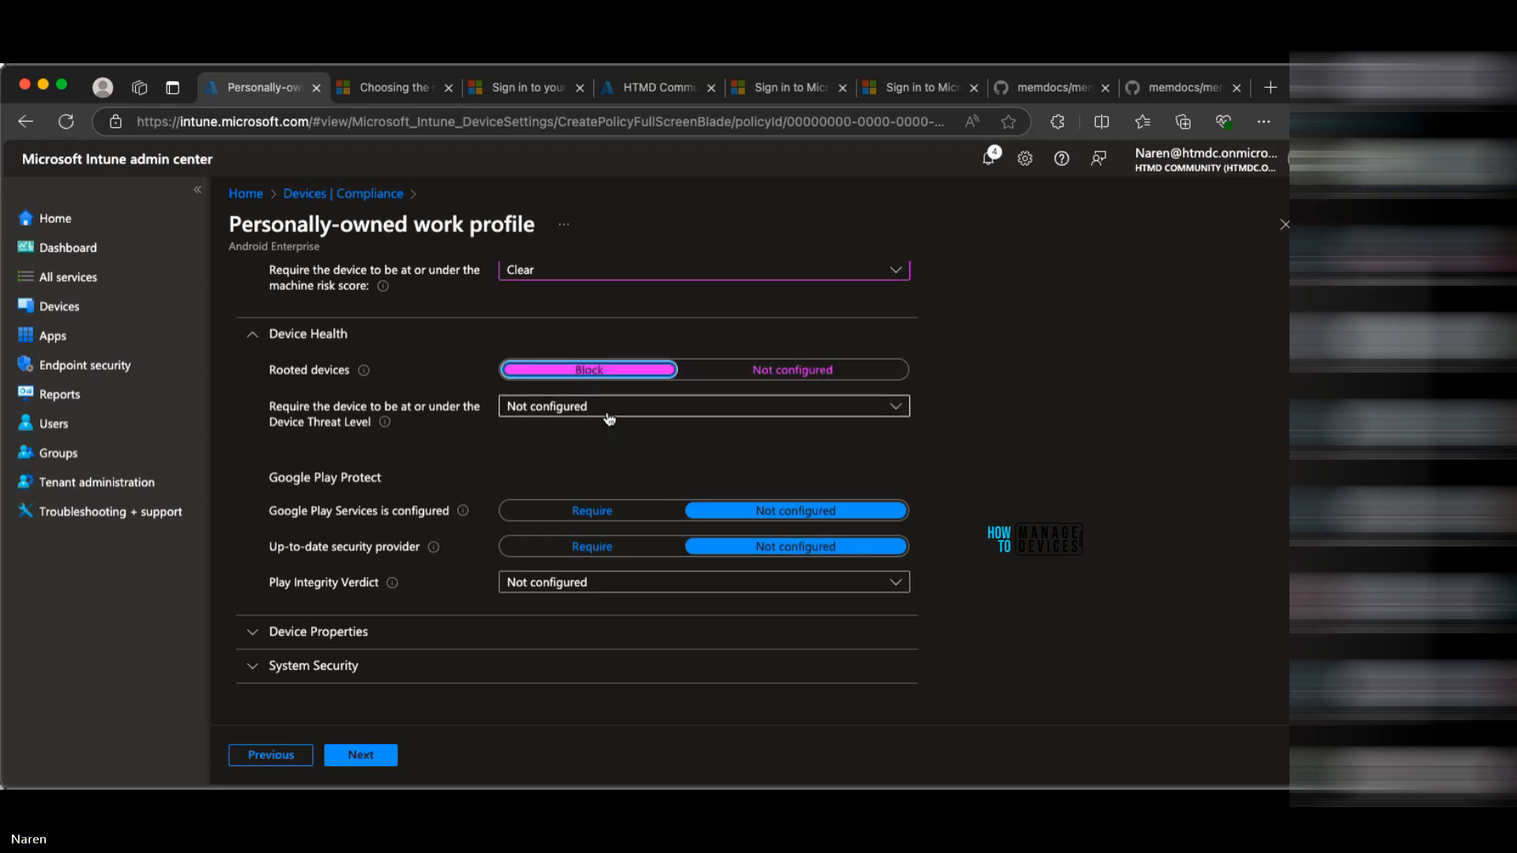
# Step: Require the device to be at or under the Secured Device Threat Level
pyautogui.scroll(1, 608, 419)
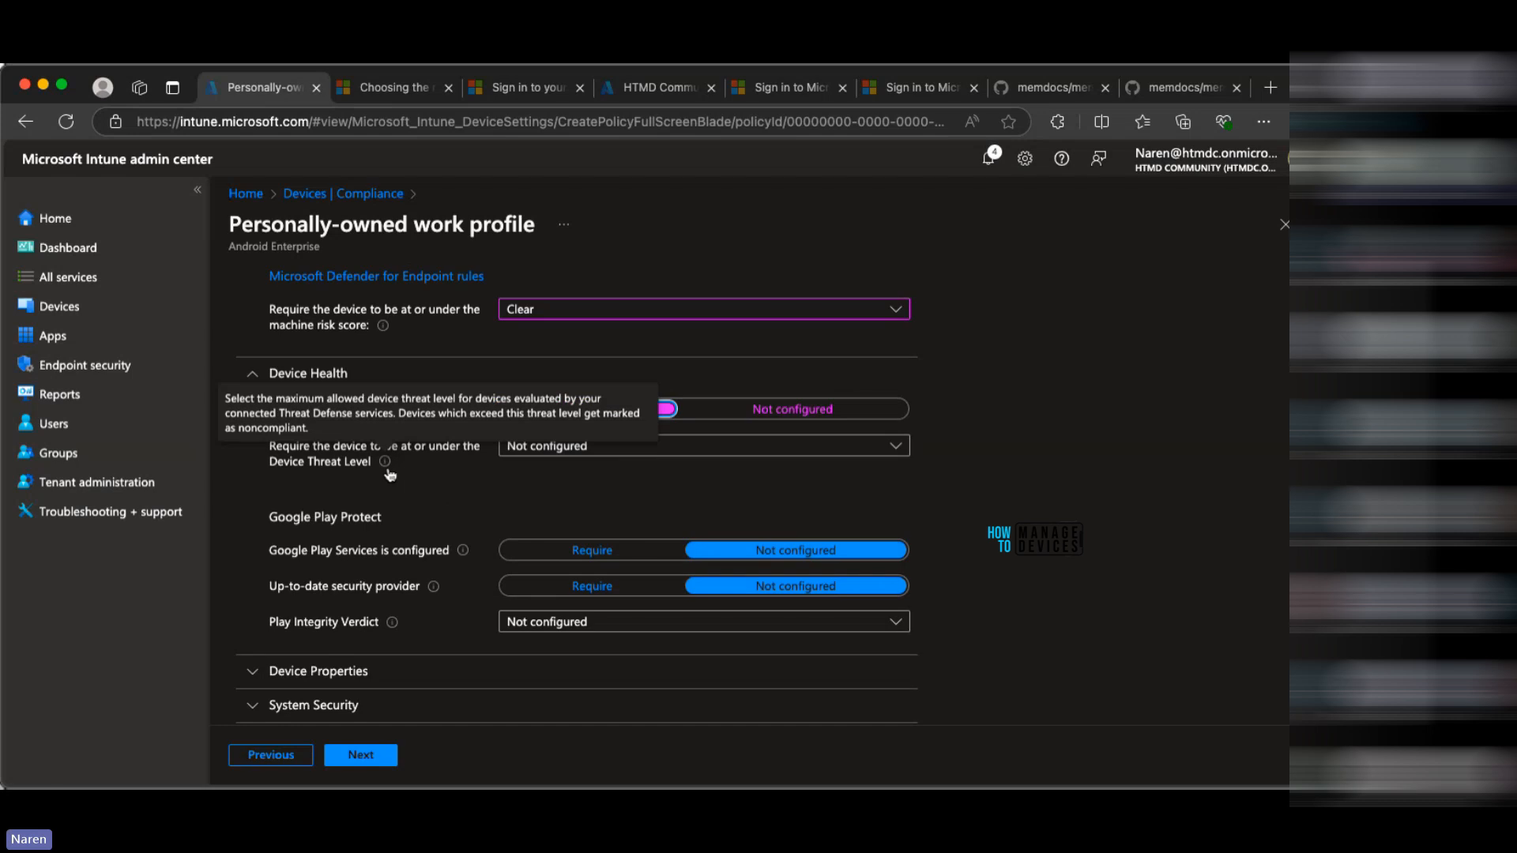
pyautogui.click(551, 447)
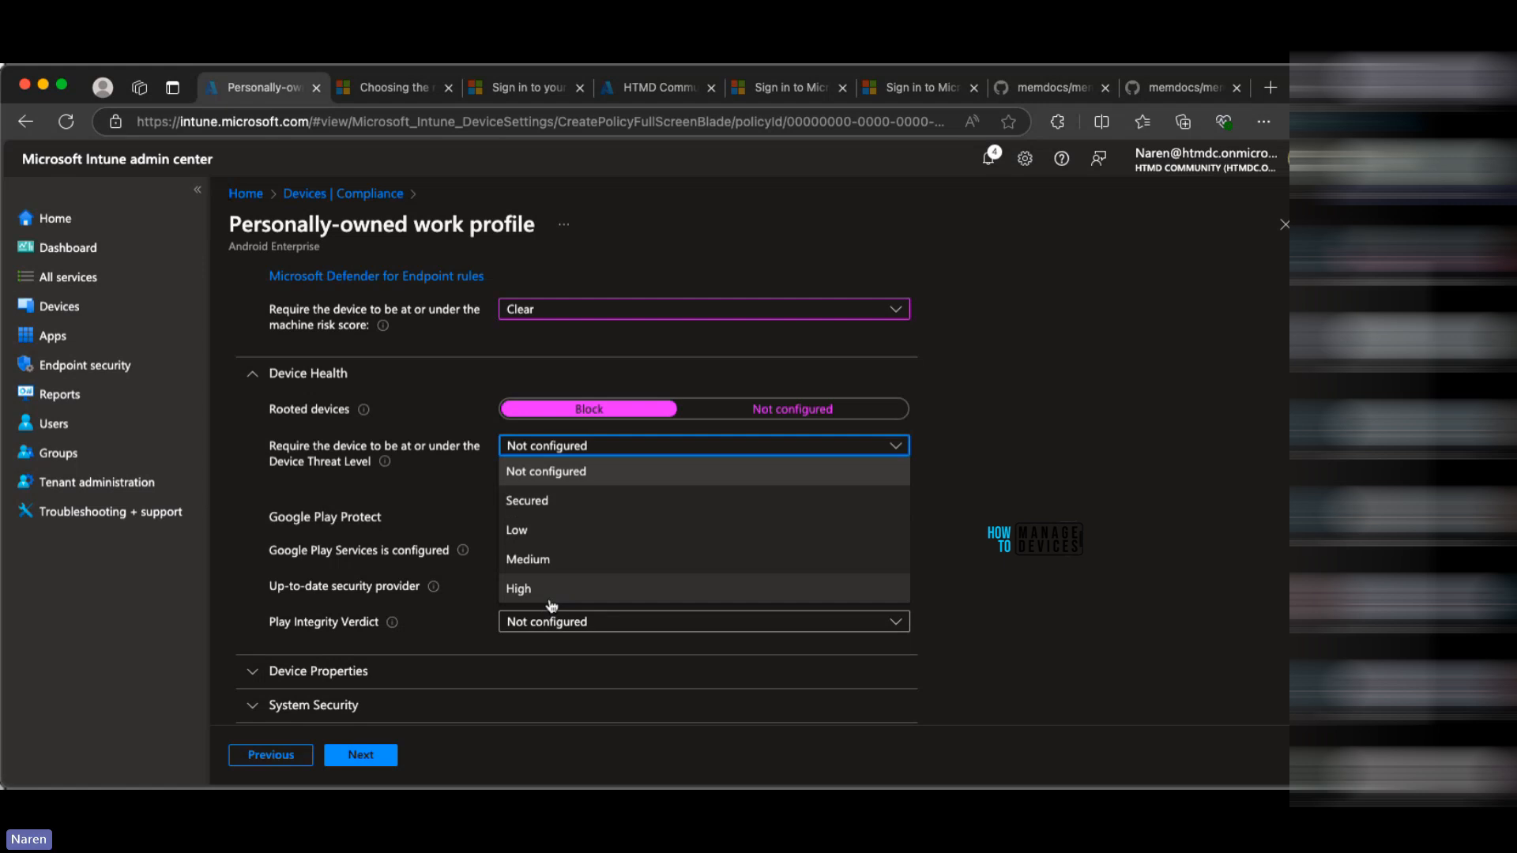
pyautogui.click(528, 503)
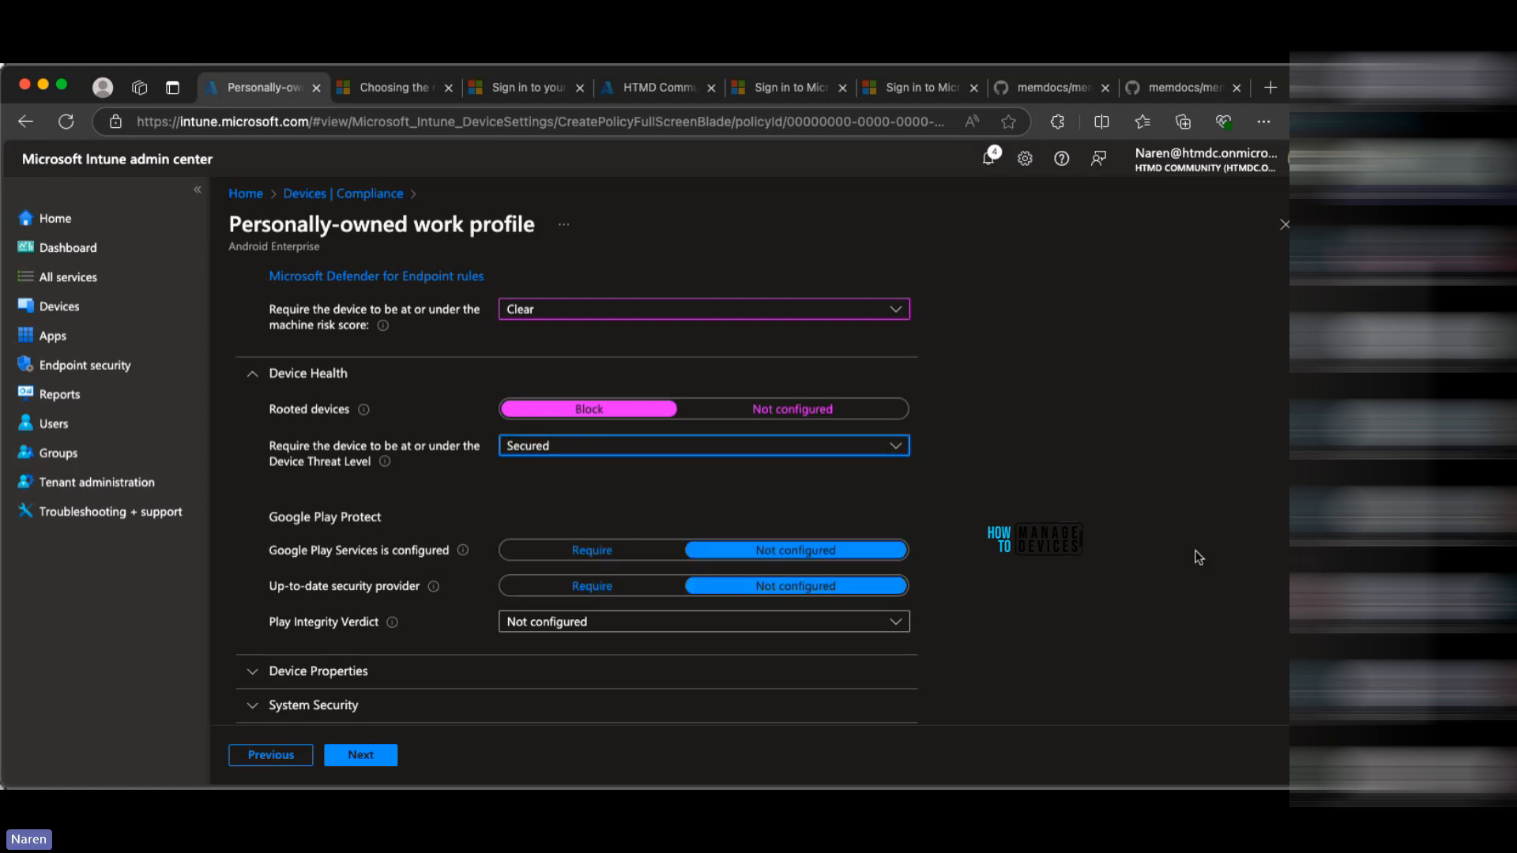
# Step: Under Google Play Protect, require Google Play Services and an up-to-date security provider, with Play Integrity Verdict set to Check basic integrity & device integrity
pyautogui.scroll(-1, 960, 490)
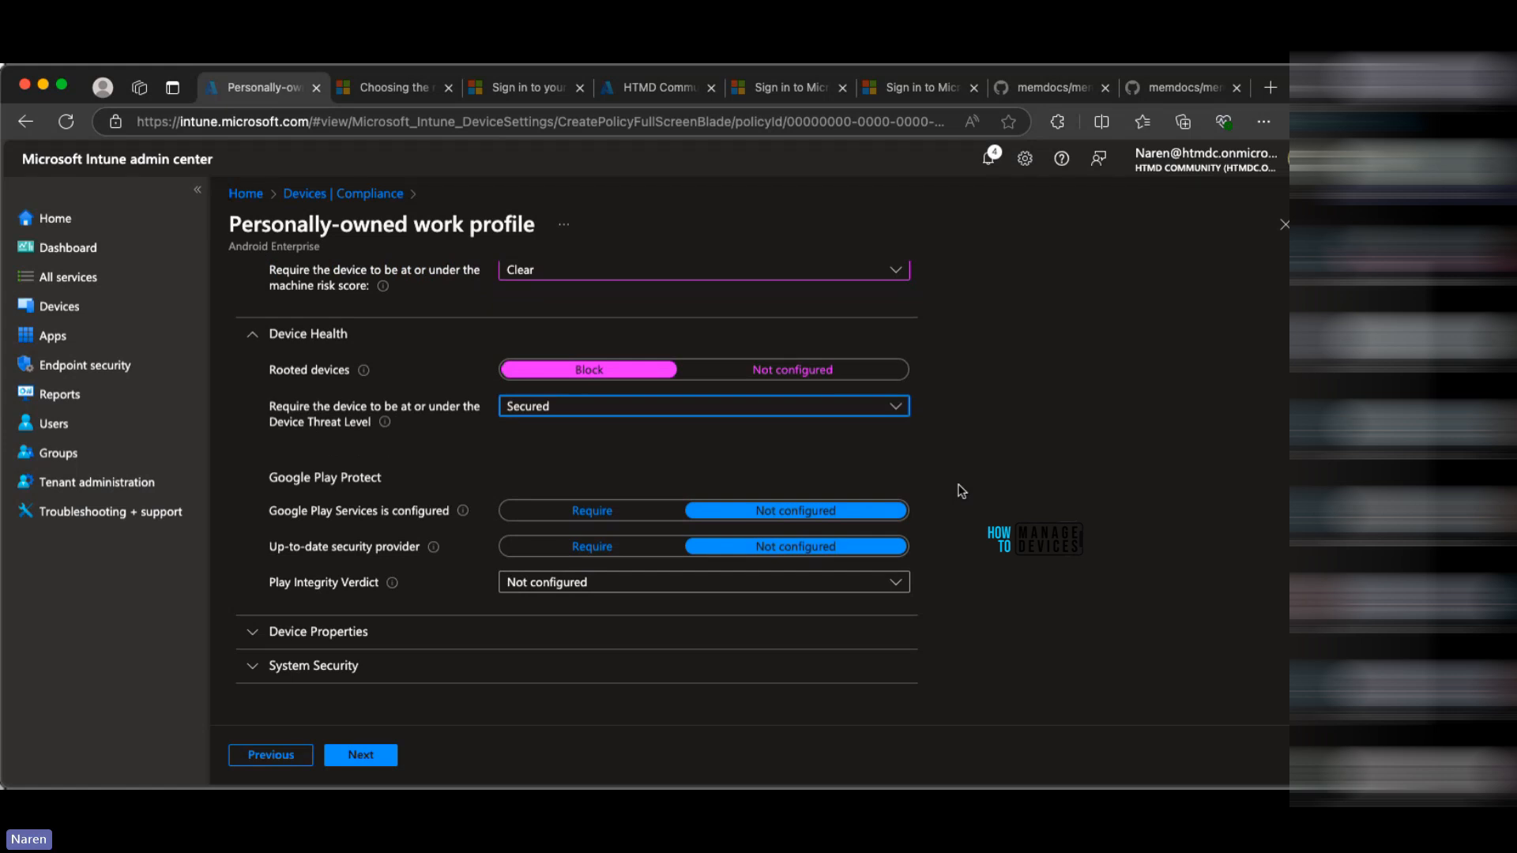
pyautogui.click(562, 511)
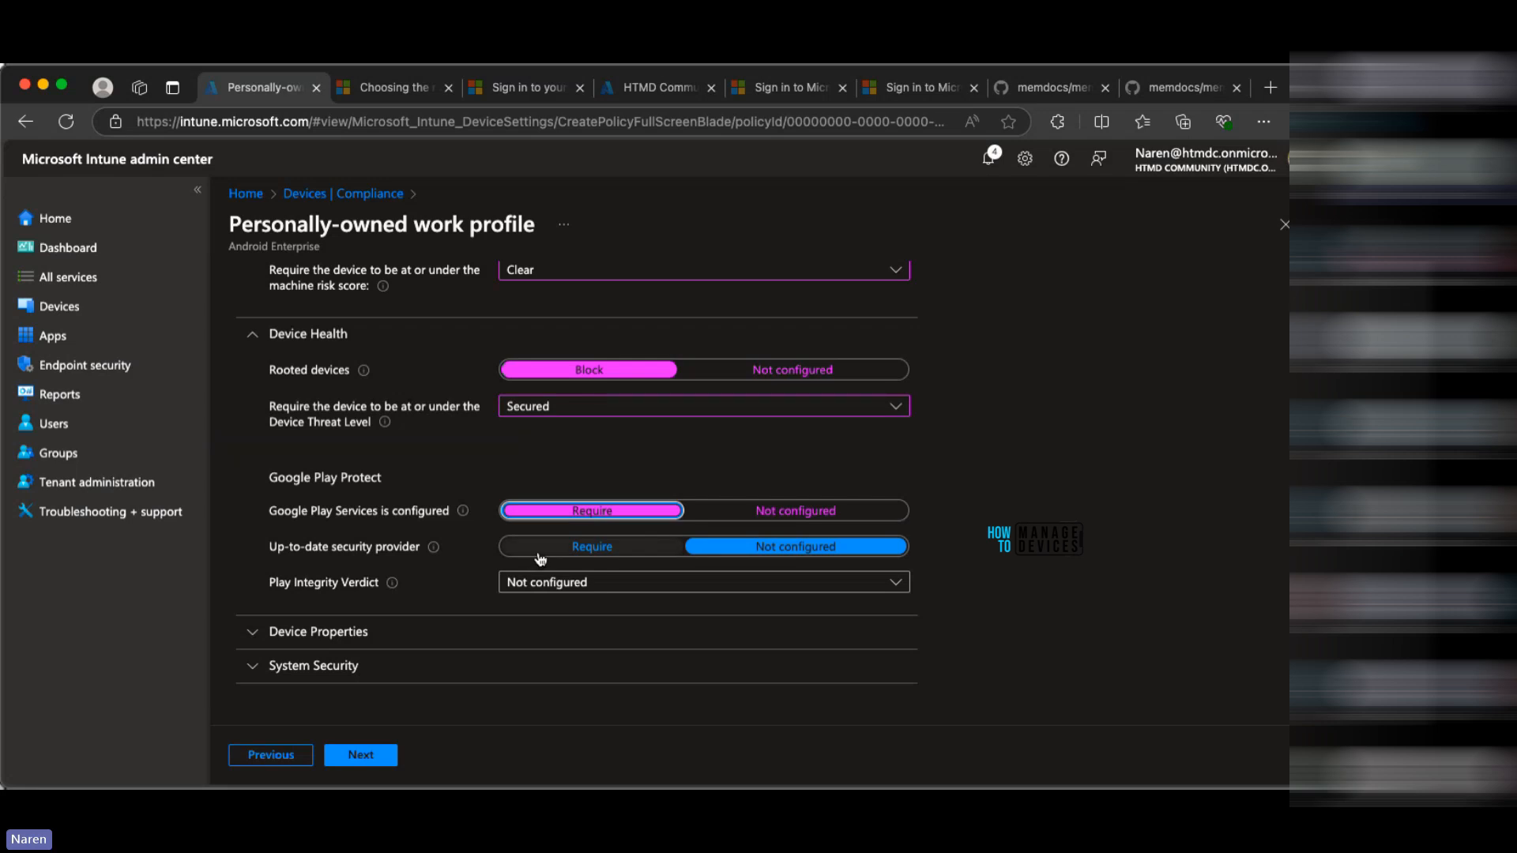
pyautogui.click(540, 553)
pyautogui.click(551, 583)
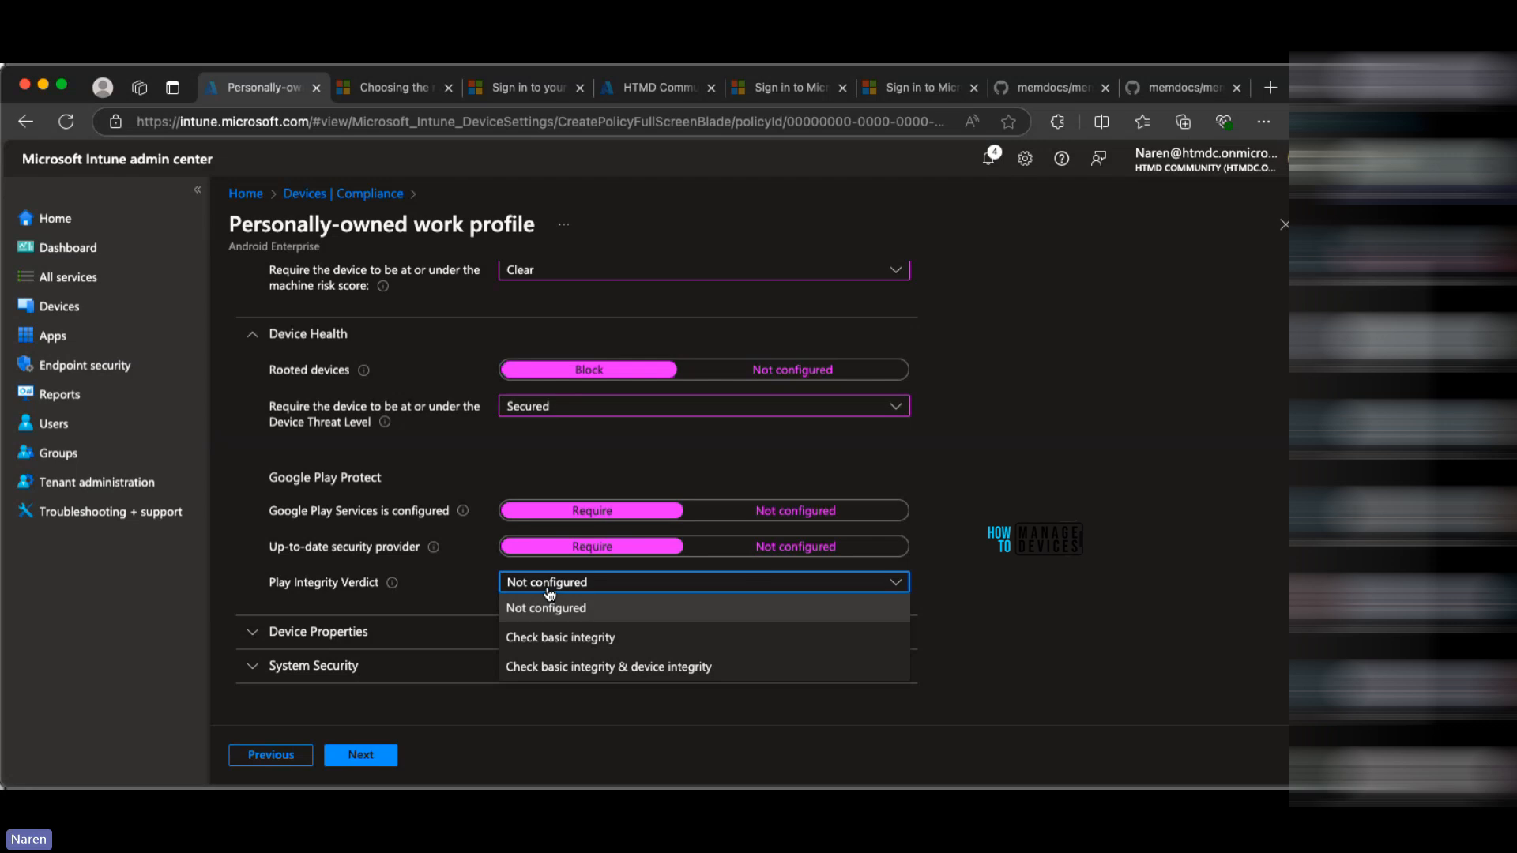
pyautogui.click(669, 668)
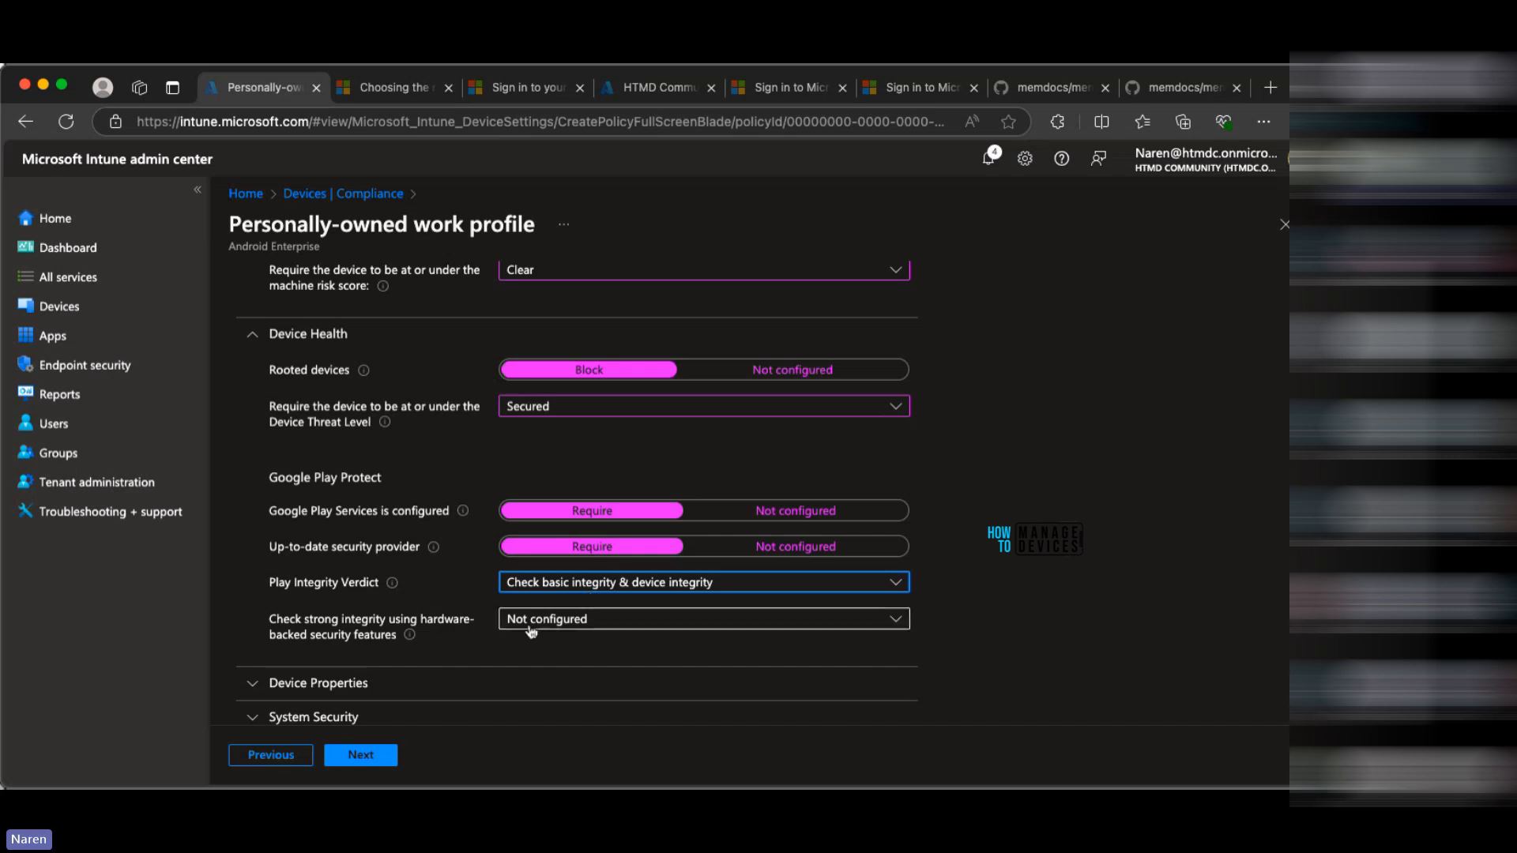
# Step: In the Device Properties settings, set the maximum OS version to 14 and the minimum OS version to 12
pyautogui.scroll(-1, 395, 653)
pyautogui.click(357, 640)
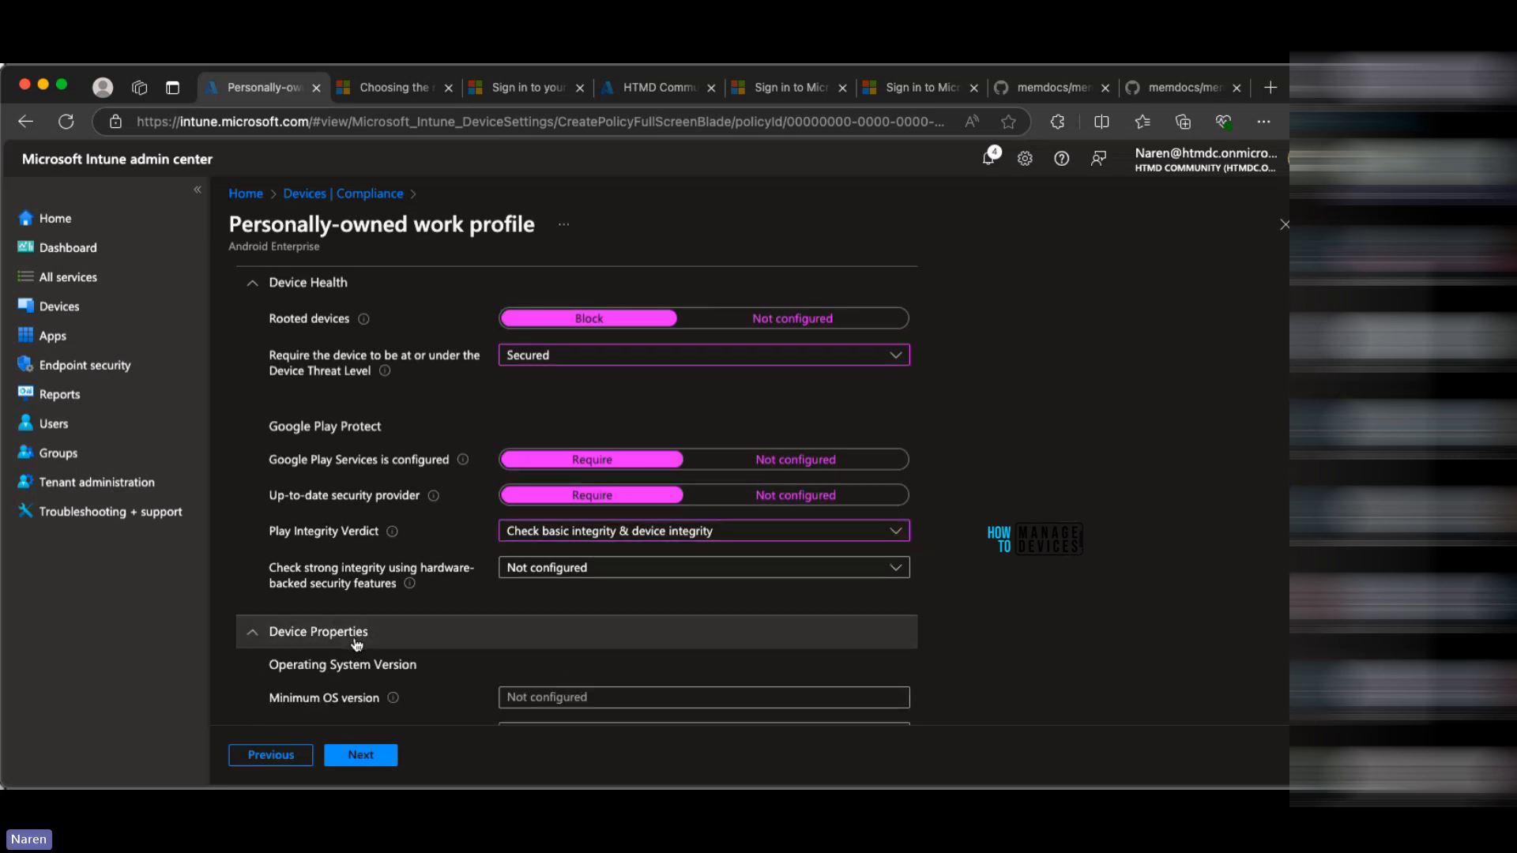
pyautogui.scroll(-2, 357, 647)
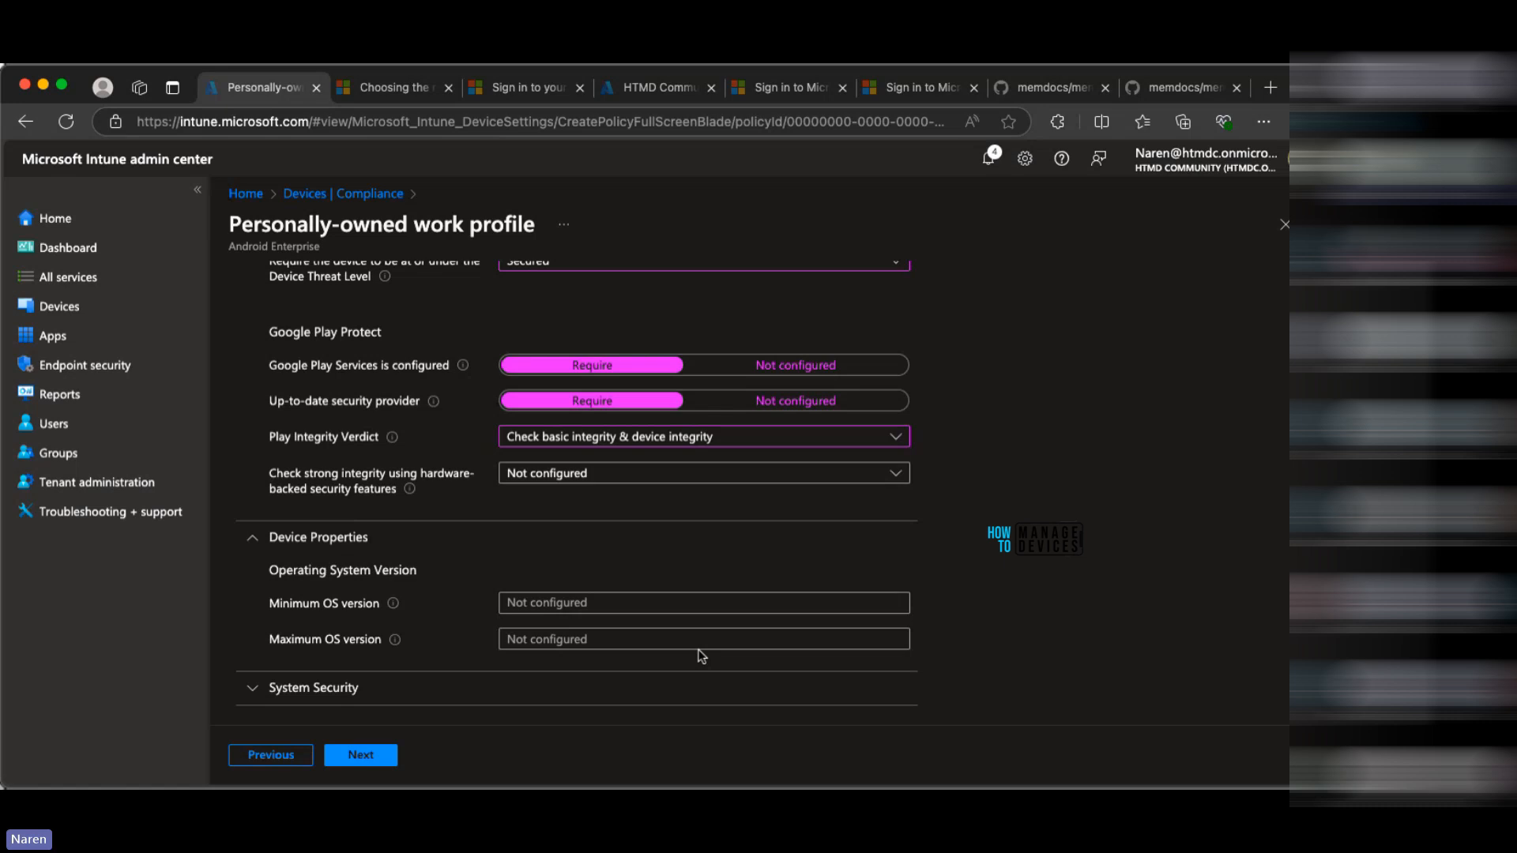
pyautogui.click(625, 643)
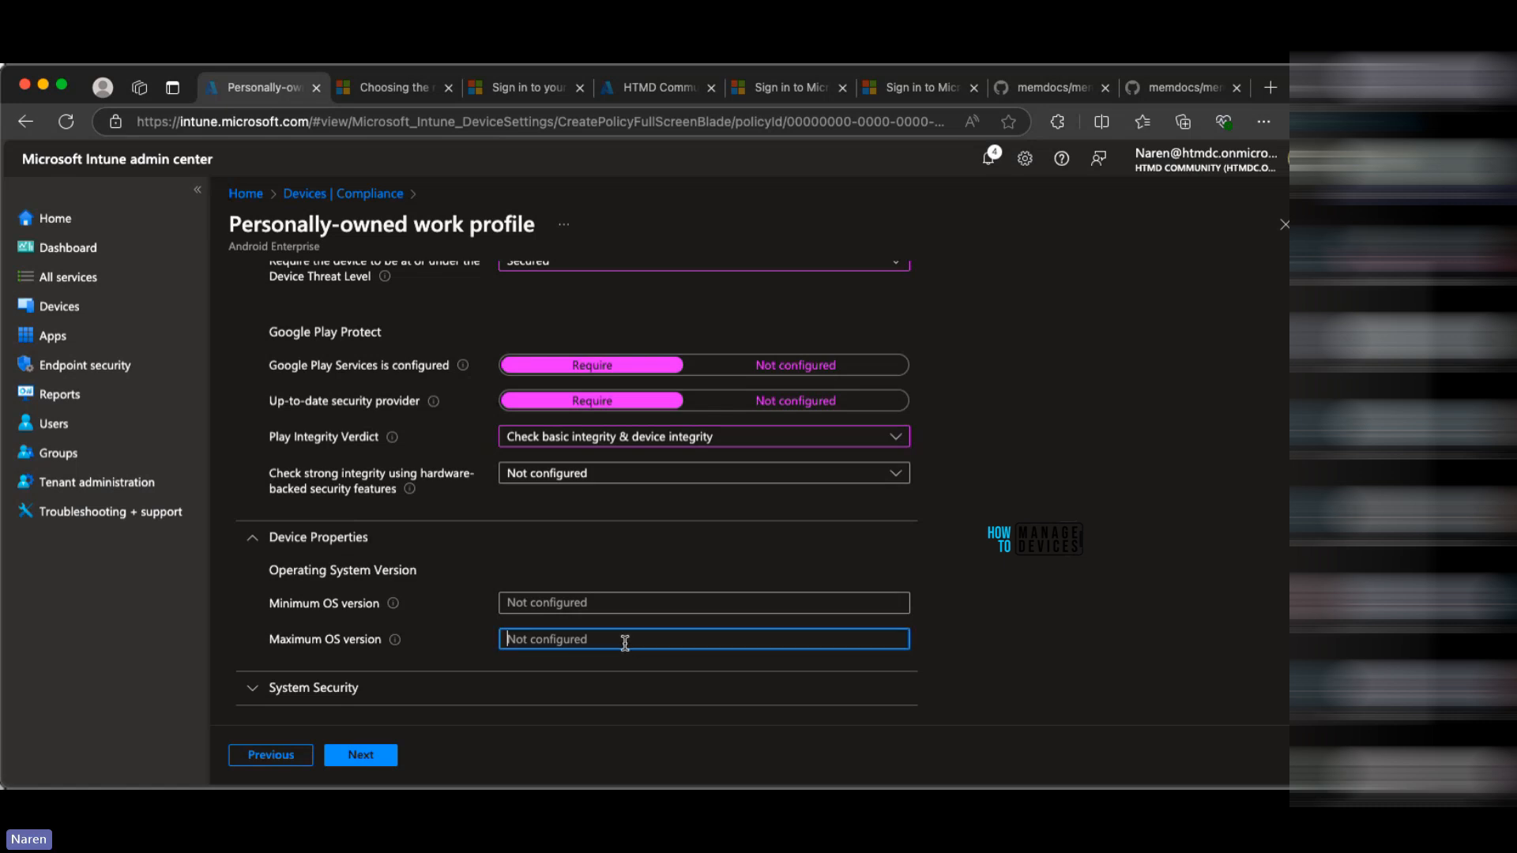
pyautogui.write('14')
pyautogui.click(585, 607)
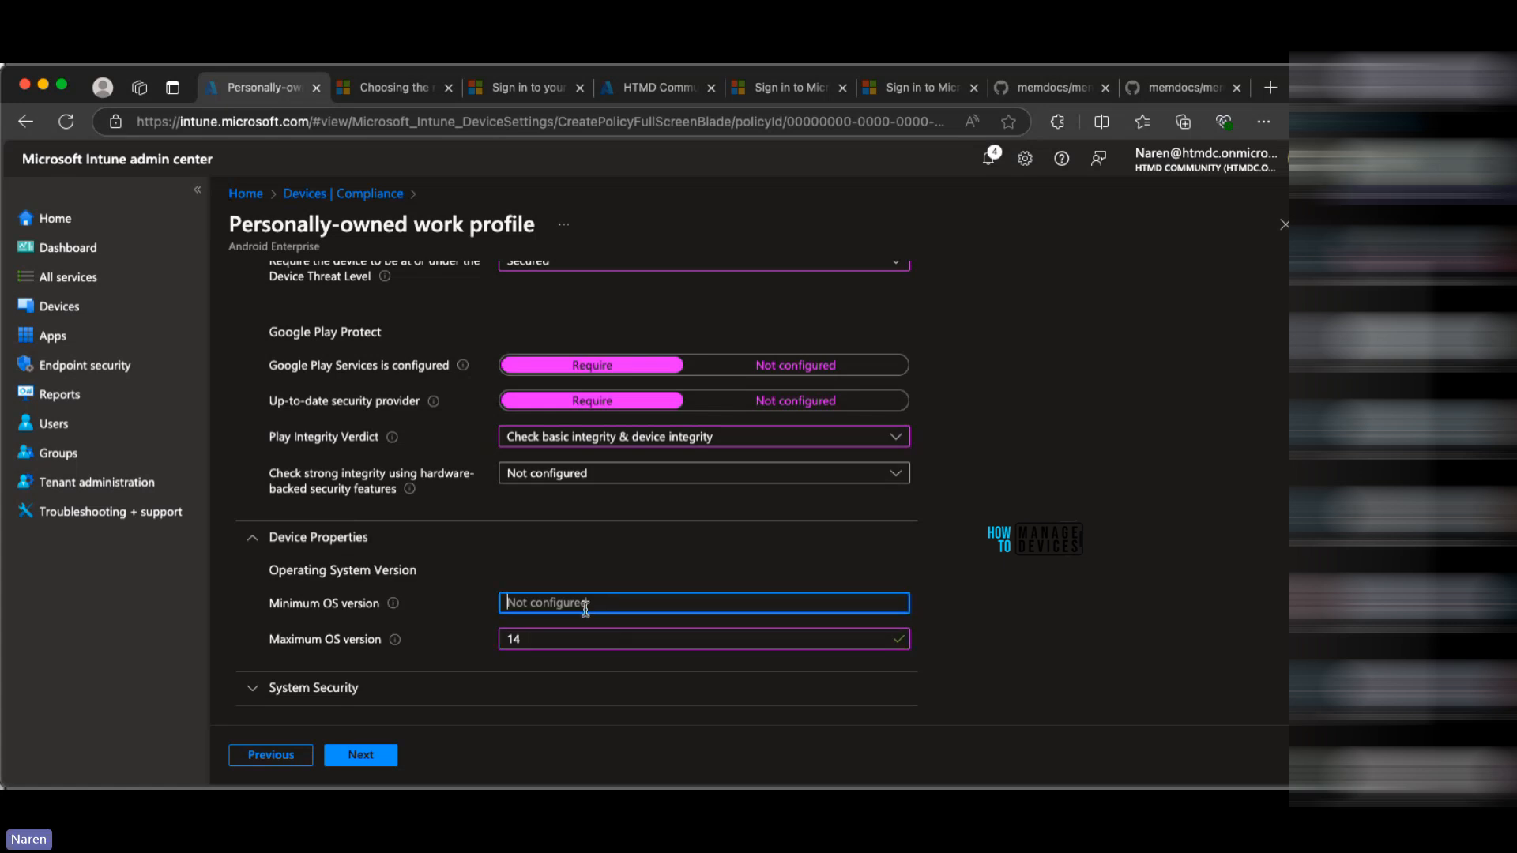
pyautogui.write('12')
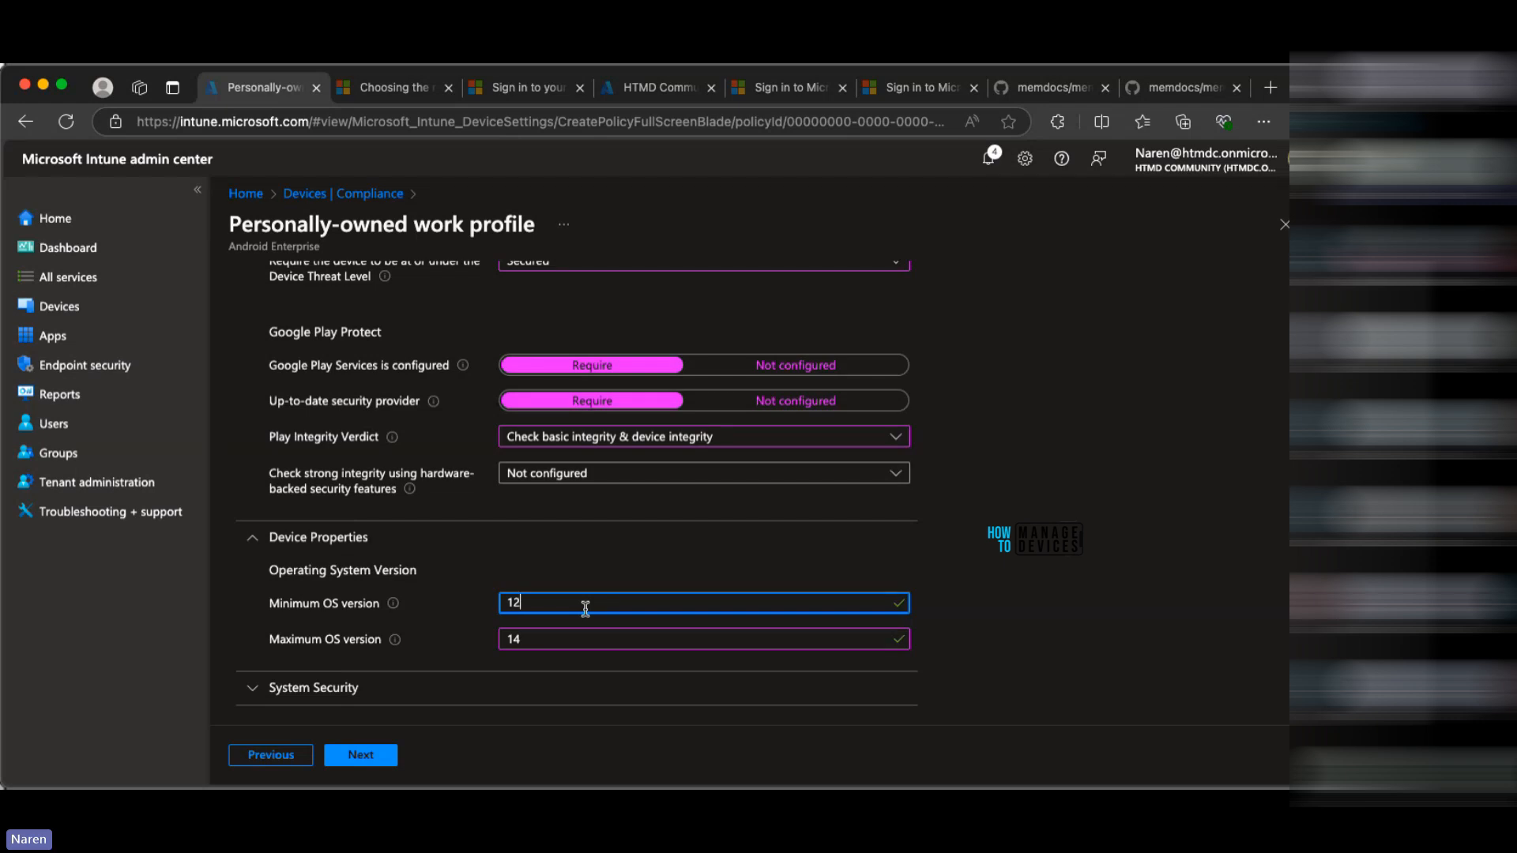
# Step: In the System Security settings, require encryption of data storage on the device
pyautogui.scroll(-1, 586, 608)
pyautogui.click(318, 667)
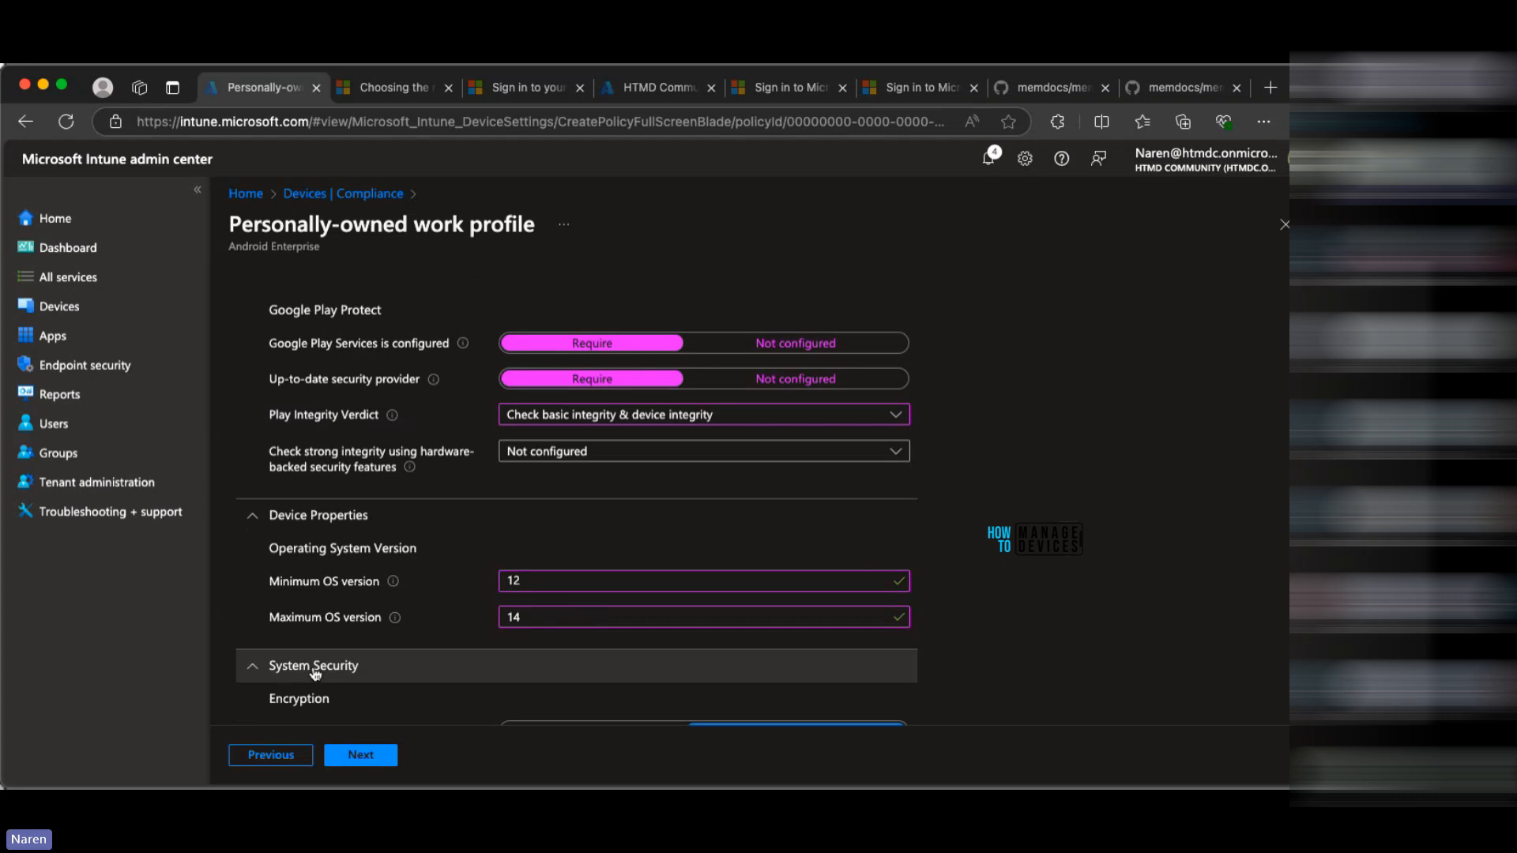
pyautogui.scroll(1, 315, 673)
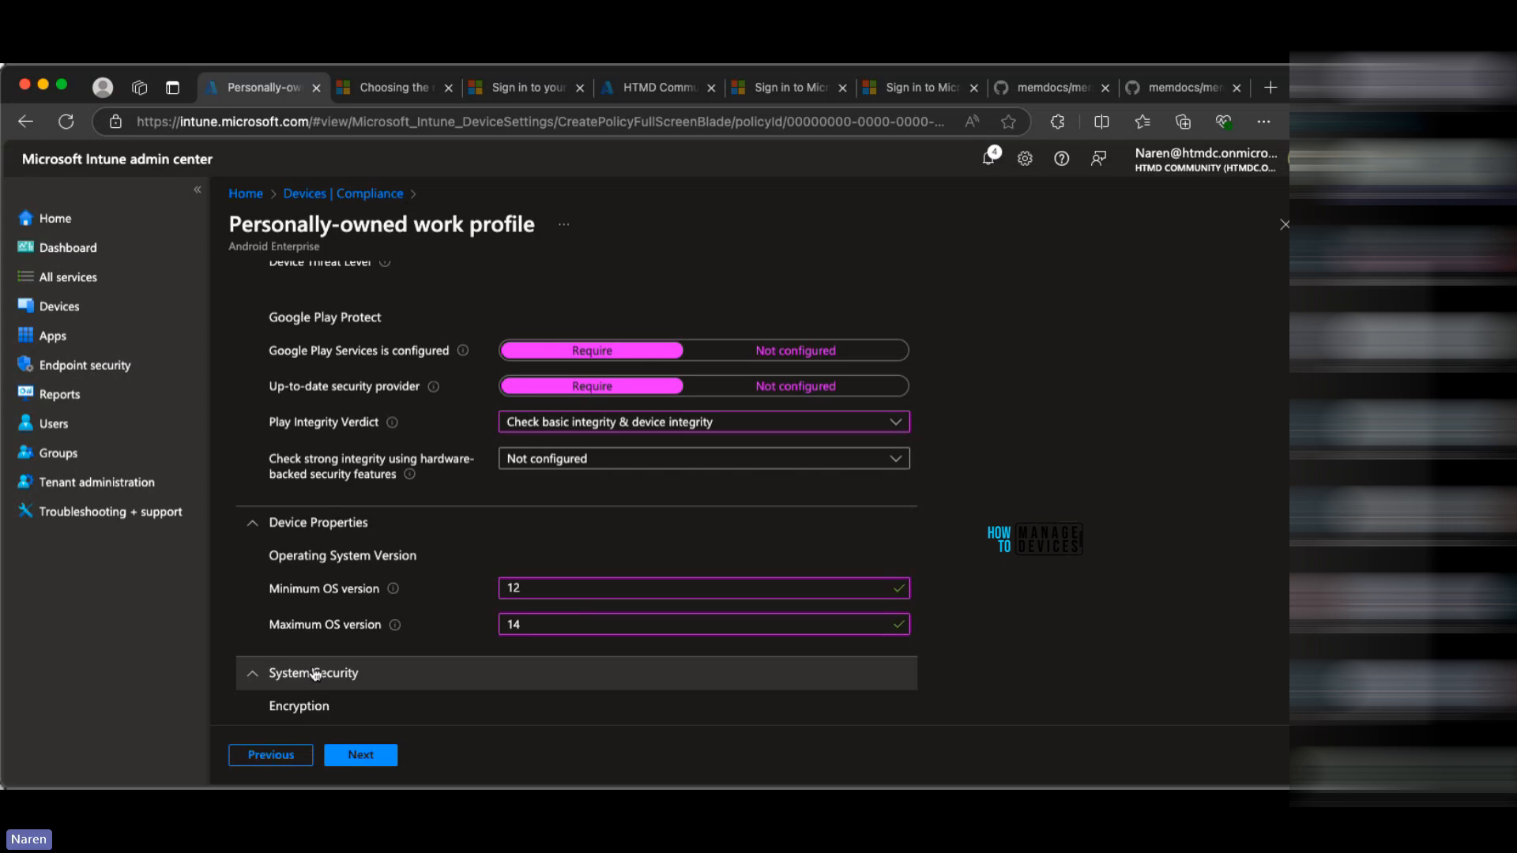
pyautogui.scroll(-5, 316, 666)
pyautogui.scroll(7, 316, 665)
pyautogui.scroll(1, 320, 673)
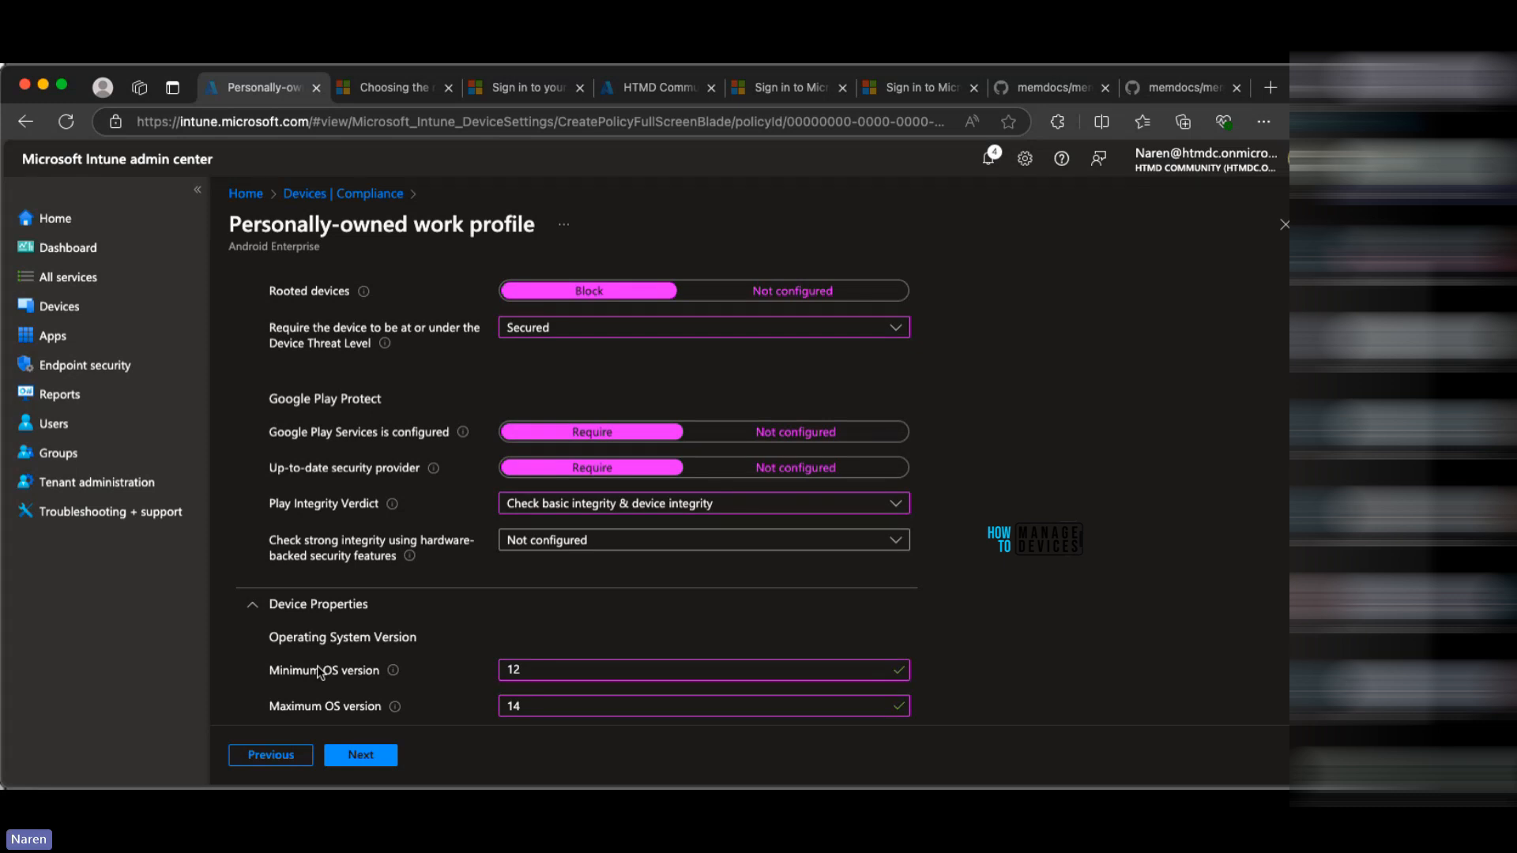
pyautogui.scroll(-4, 320, 672)
pyautogui.scroll(-1, 320, 667)
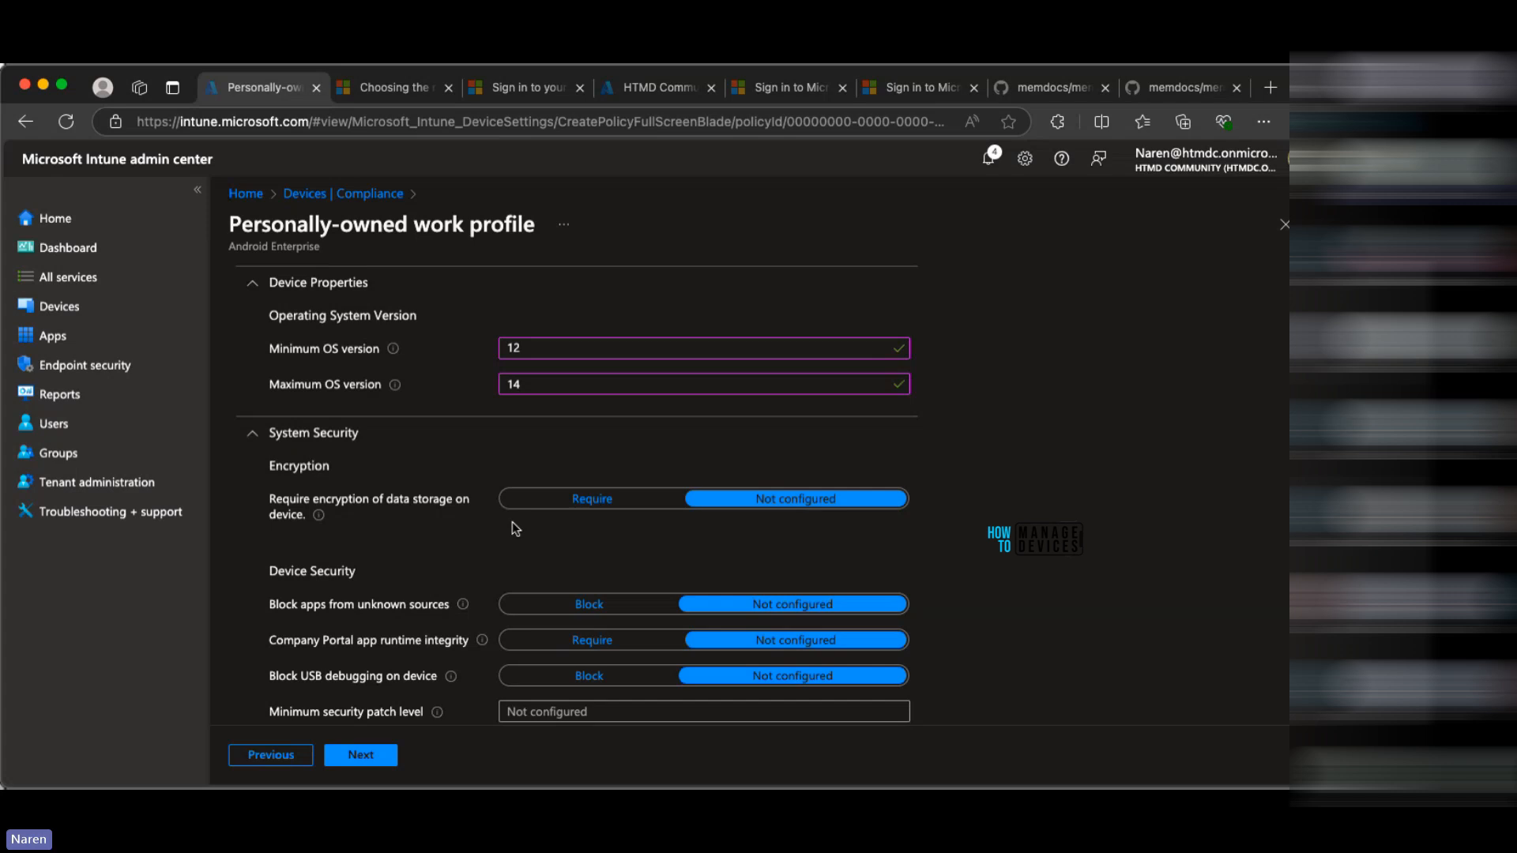
pyautogui.click(539, 504)
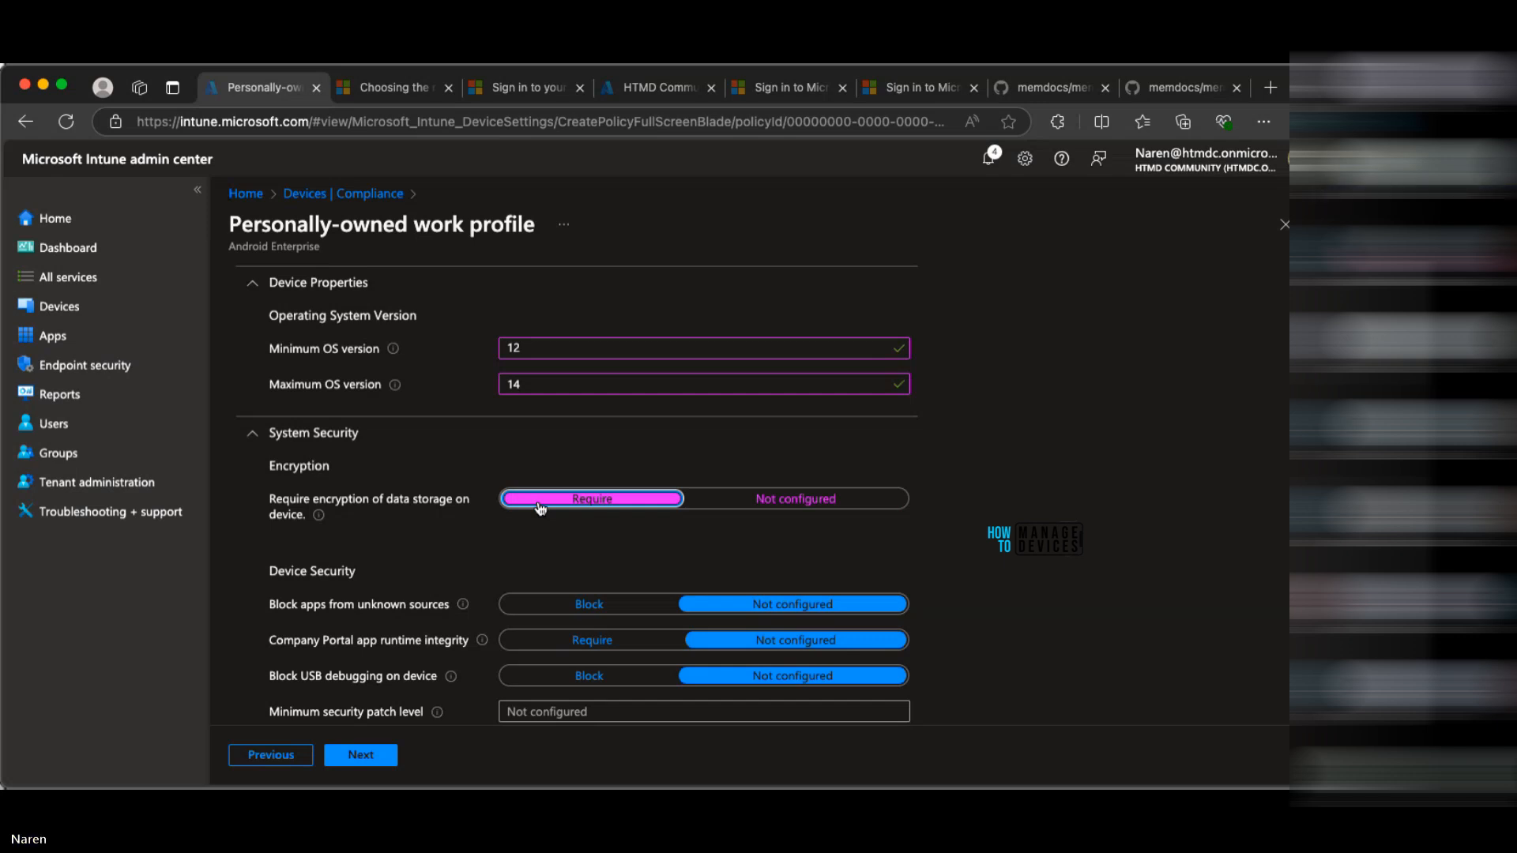
# Step: Under Device Security, block apps from unknown sources and USB debugging, and require a password to unlock mobile devices
pyautogui.scroll(-3, 540, 509)
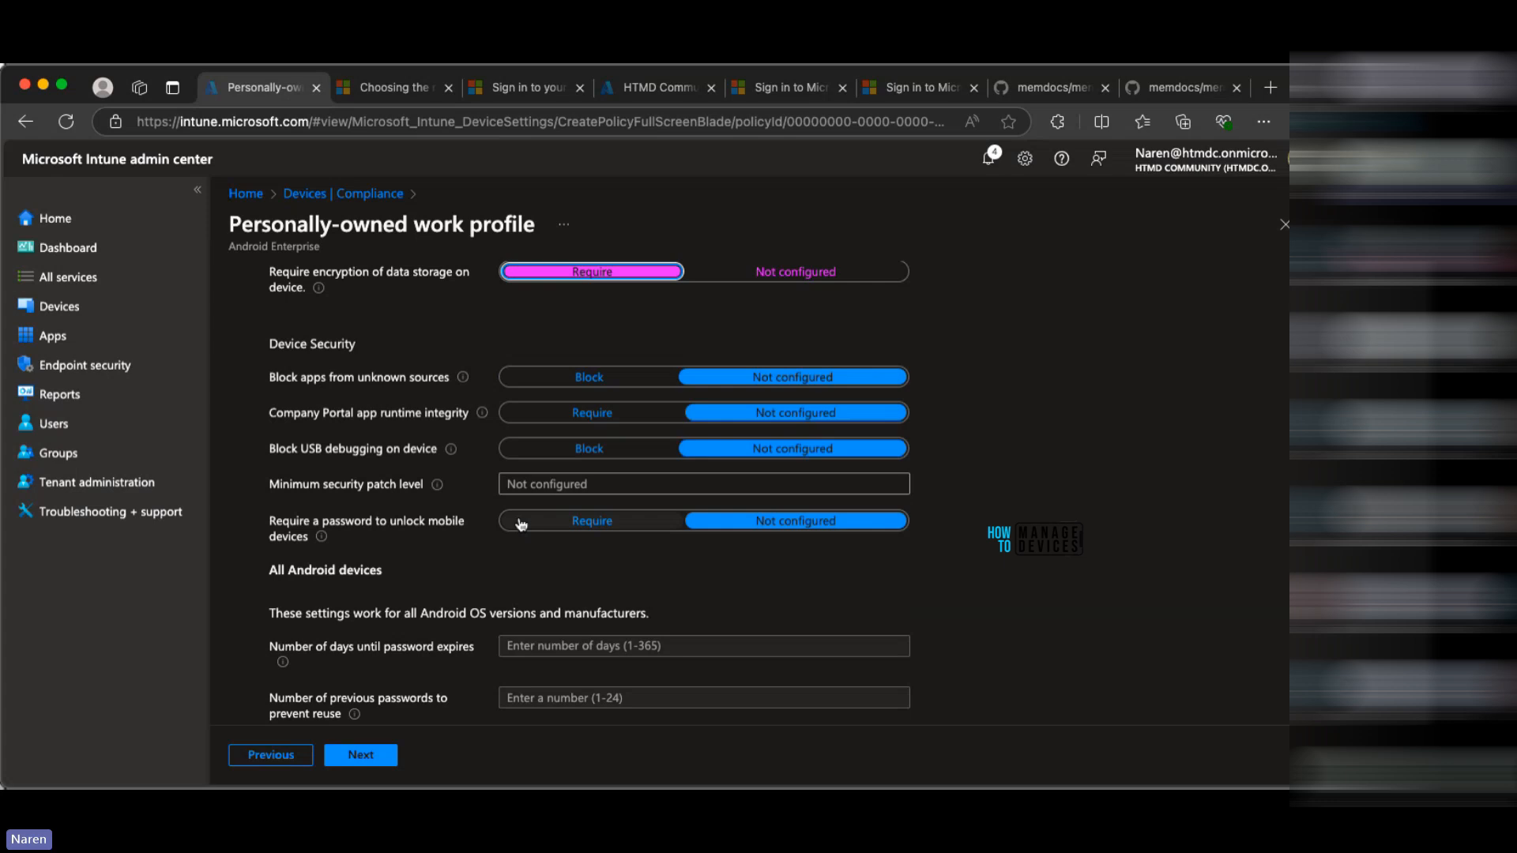
pyautogui.click(567, 382)
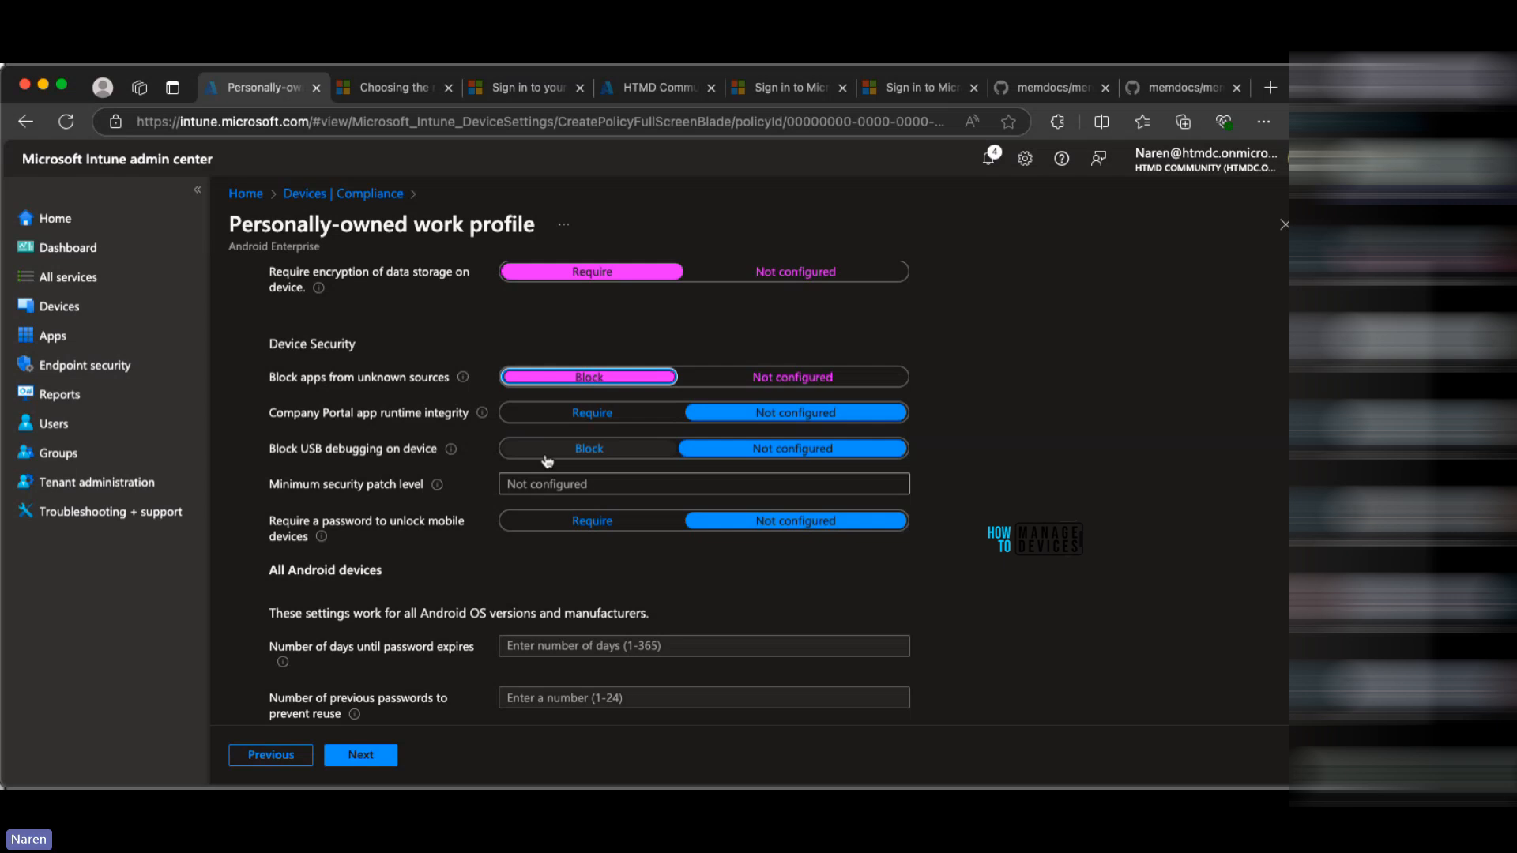
pyautogui.click(546, 459)
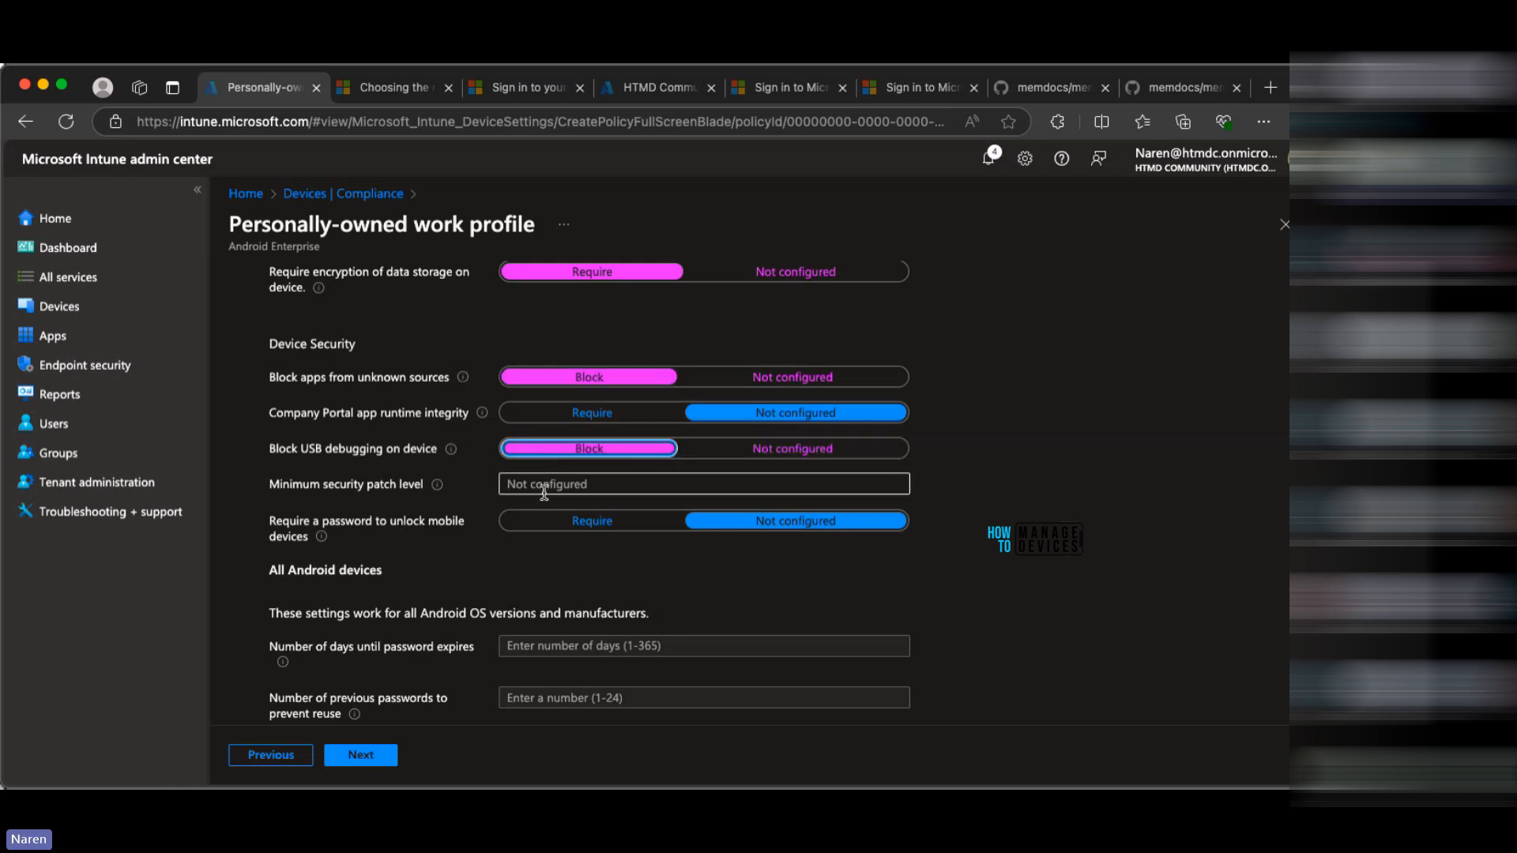
pyautogui.click(516, 485)
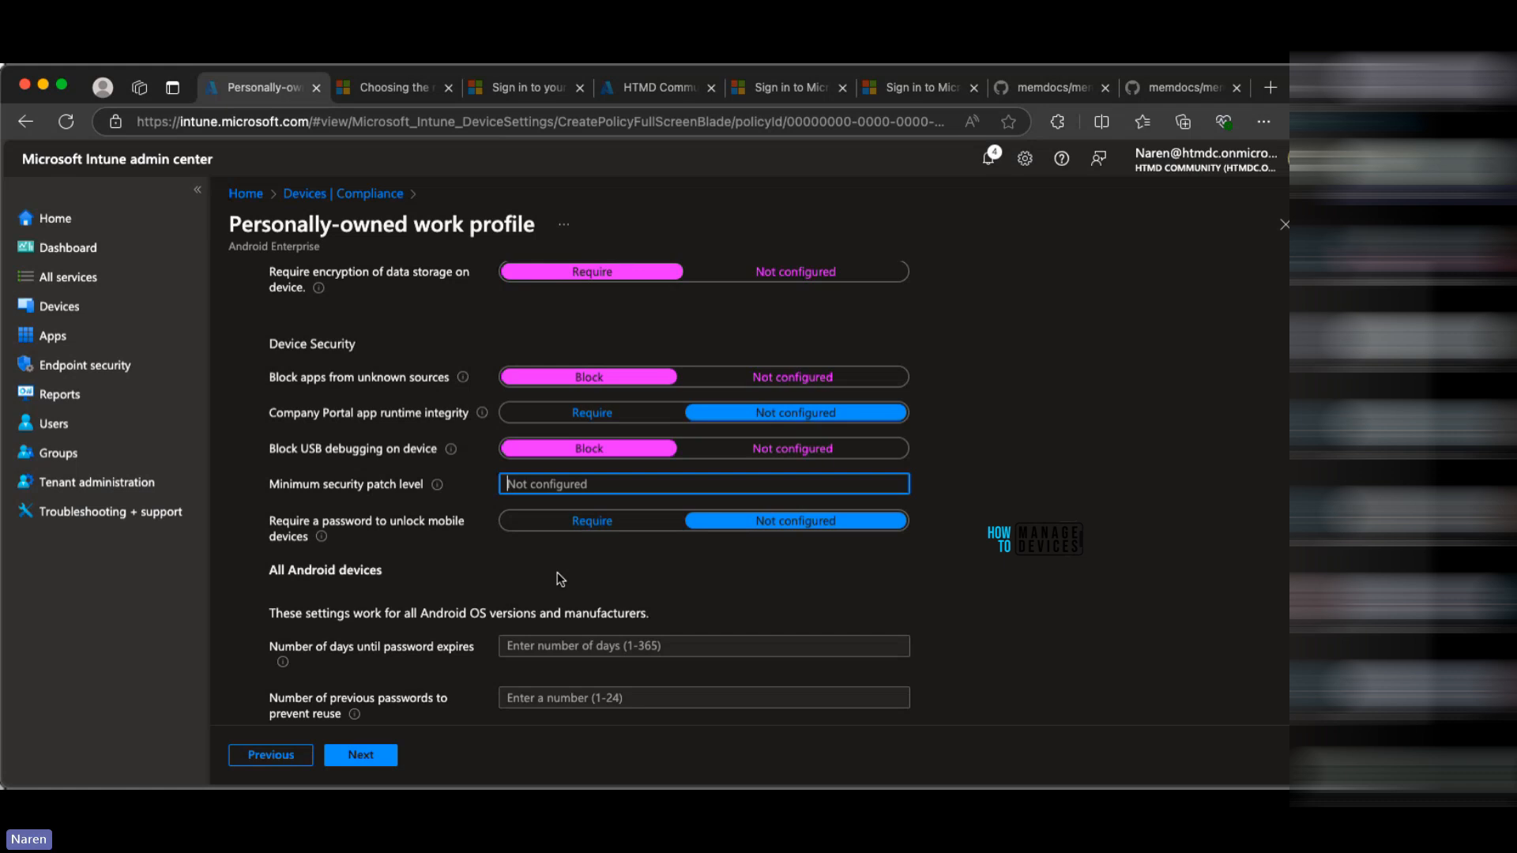
pyautogui.click(573, 528)
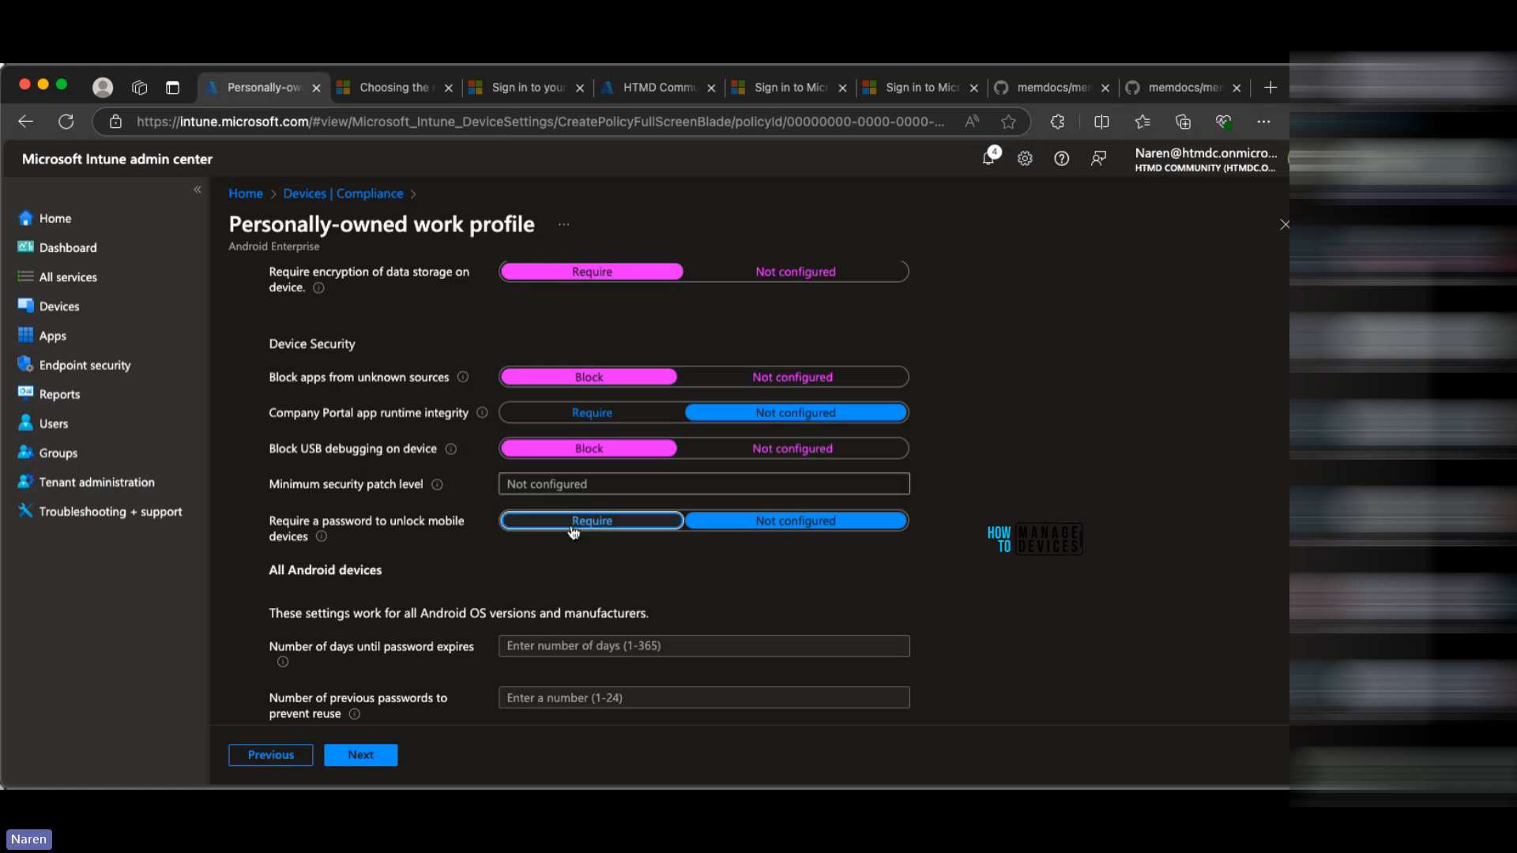
# Step: For all Android devices, set passwords to expire after 90 days and prevent reuse of the 5 previous passwords
pyautogui.scroll(-2, 610, 553)
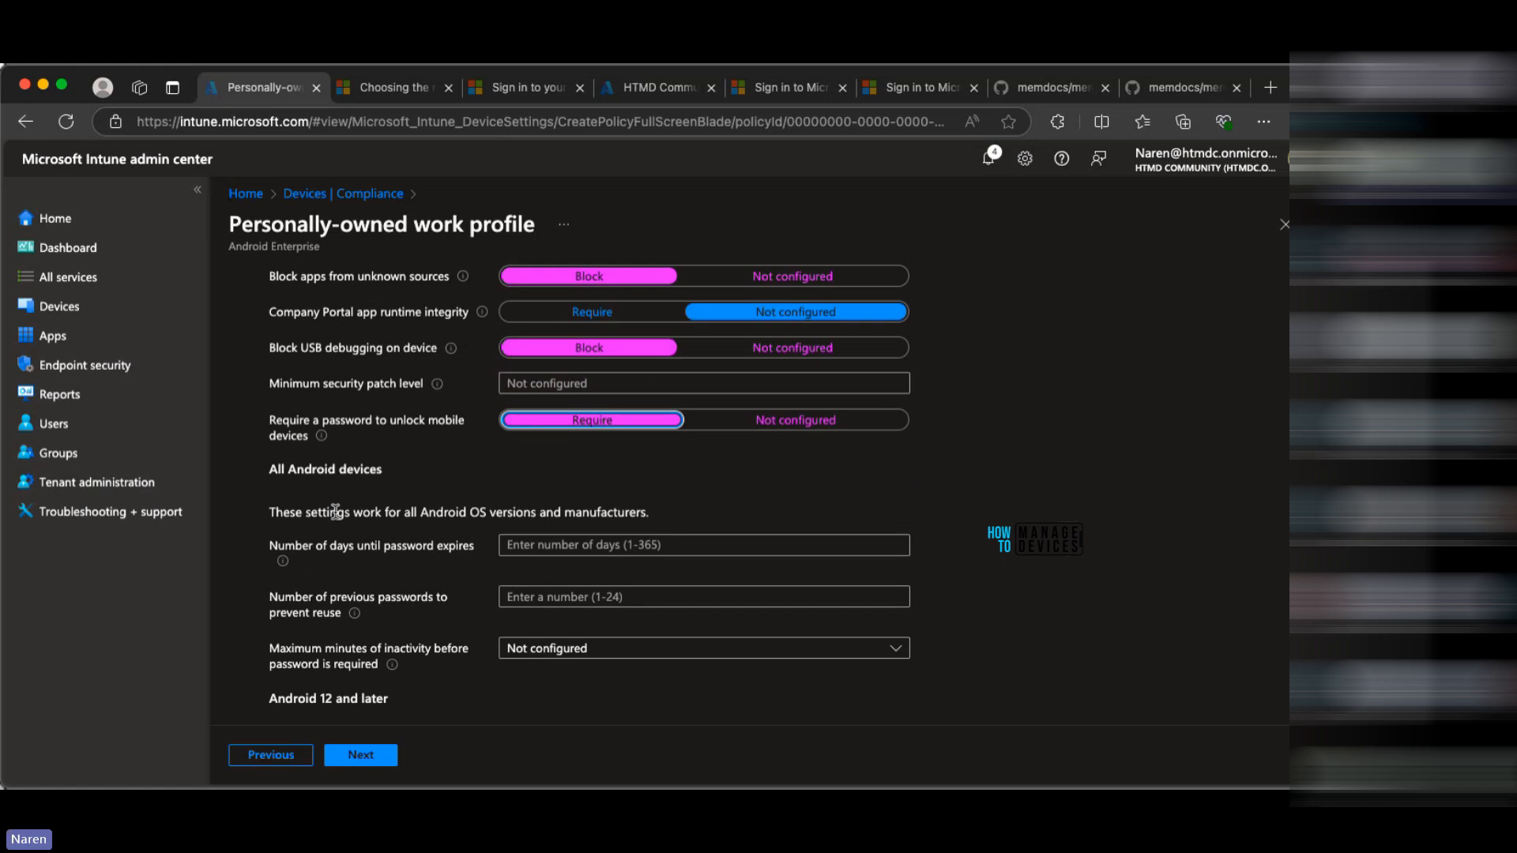
pyautogui.scroll(1, 335, 512)
pyautogui.scroll(-3, 327, 569)
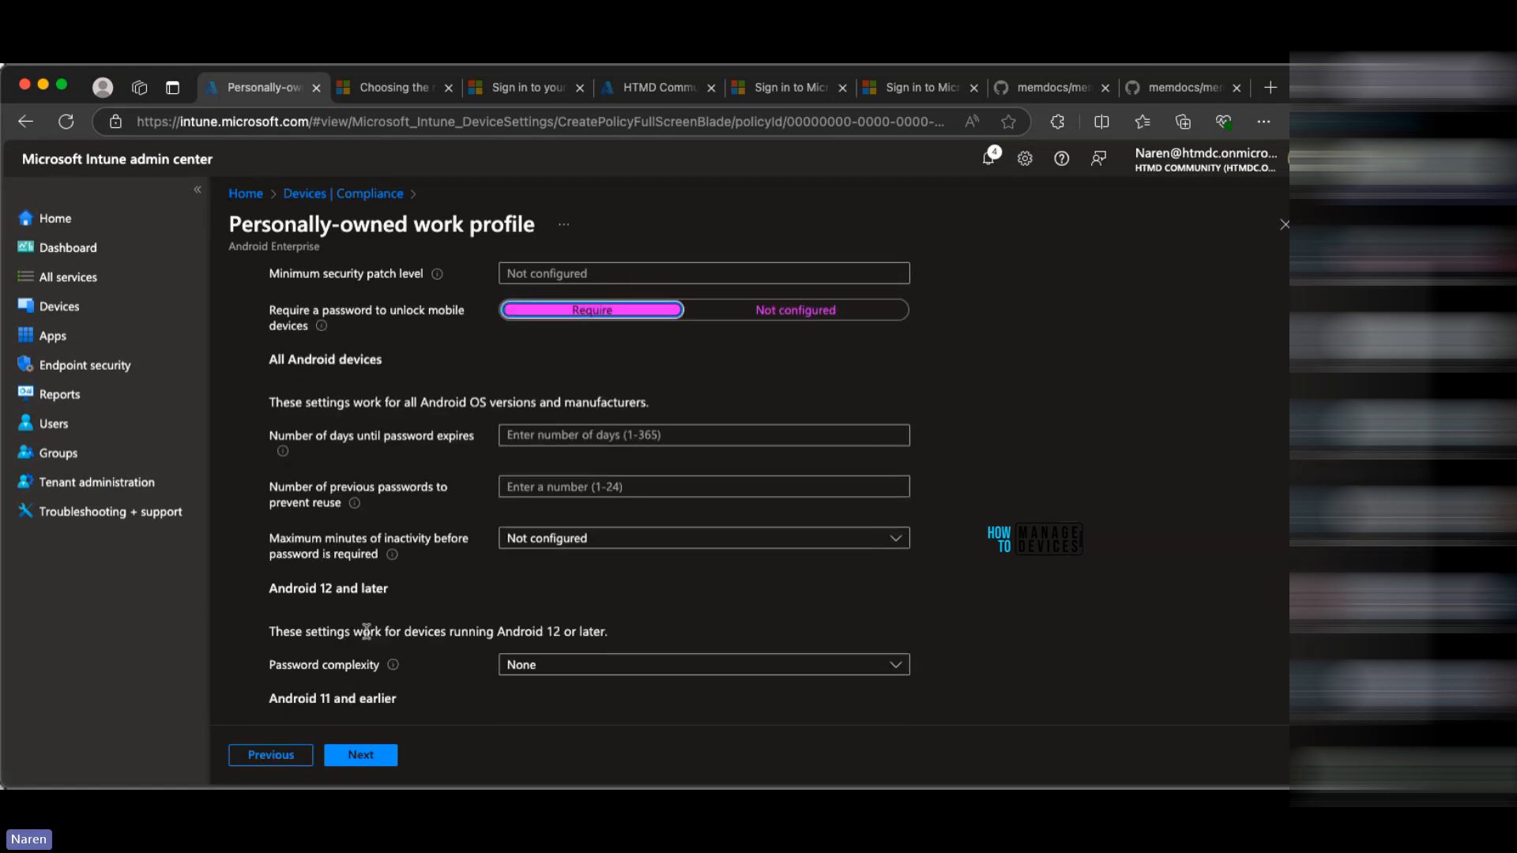
pyautogui.scroll(-3, 371, 628)
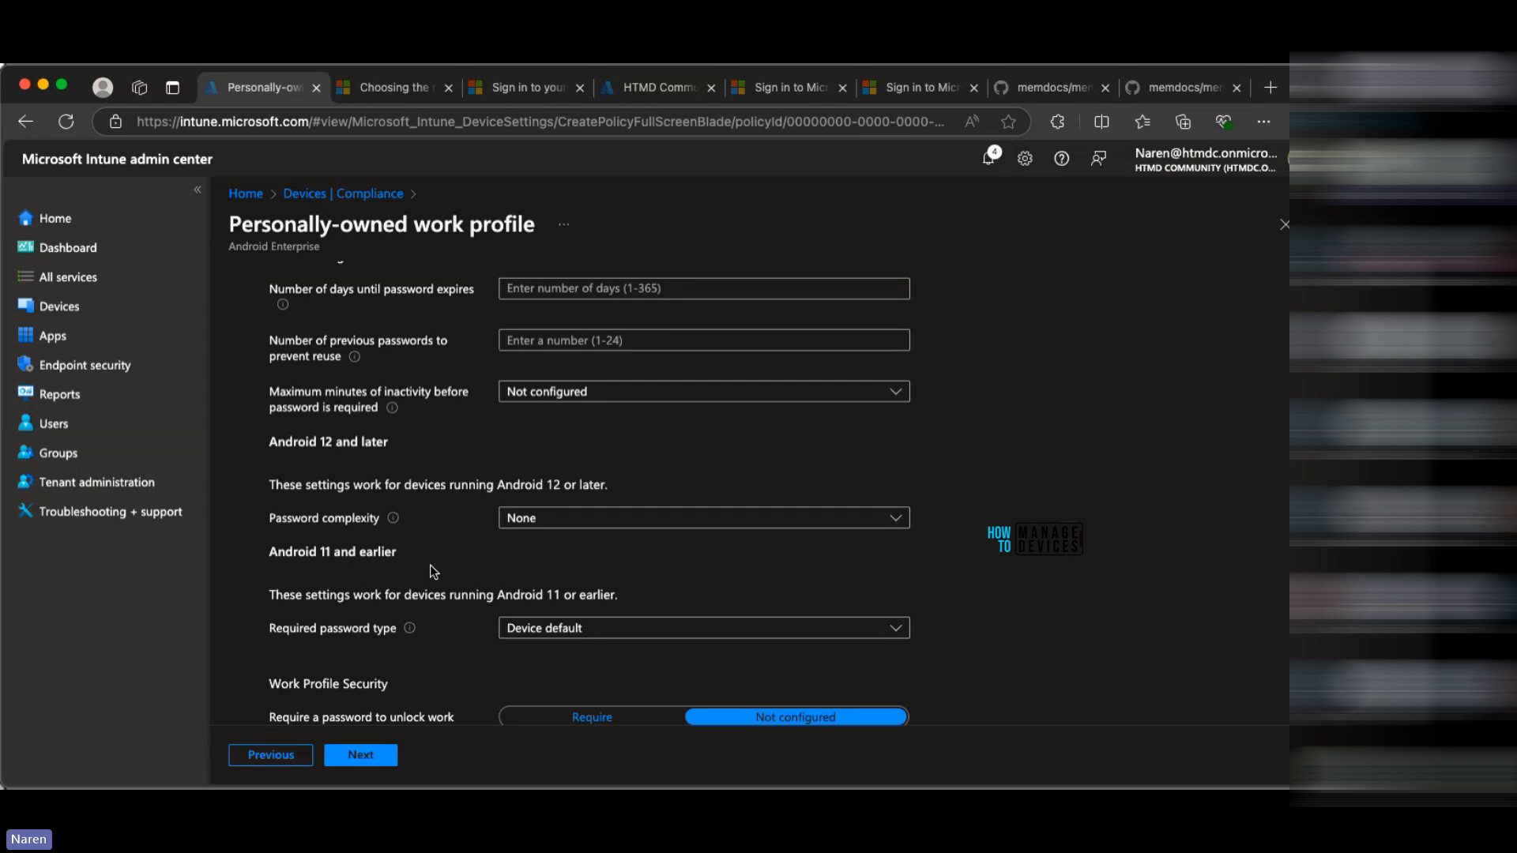
pyautogui.scroll(2, 429, 566)
pyautogui.scroll(1, 430, 566)
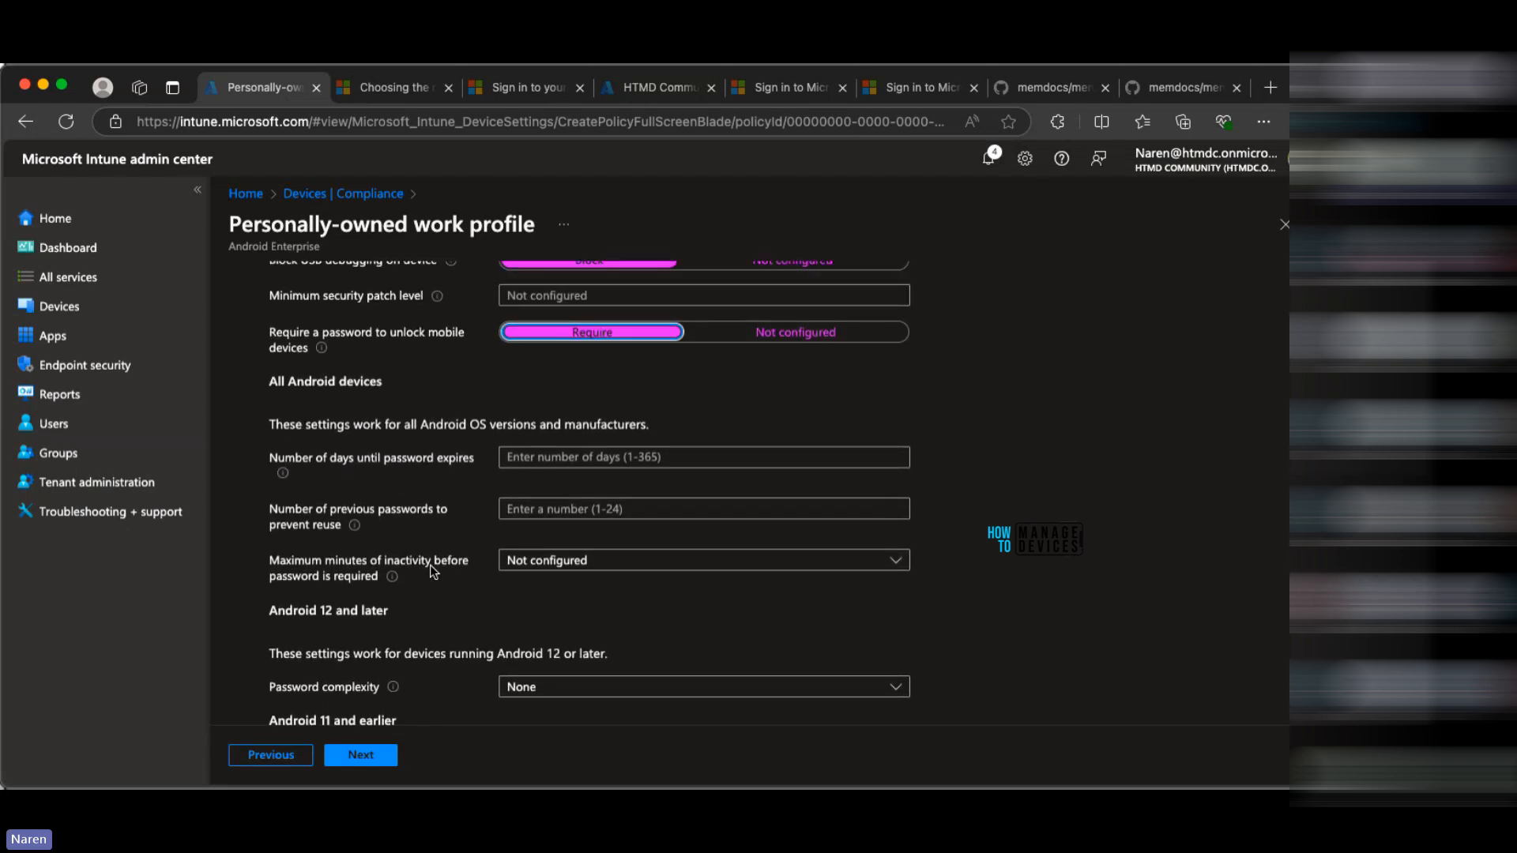
pyautogui.click(552, 458)
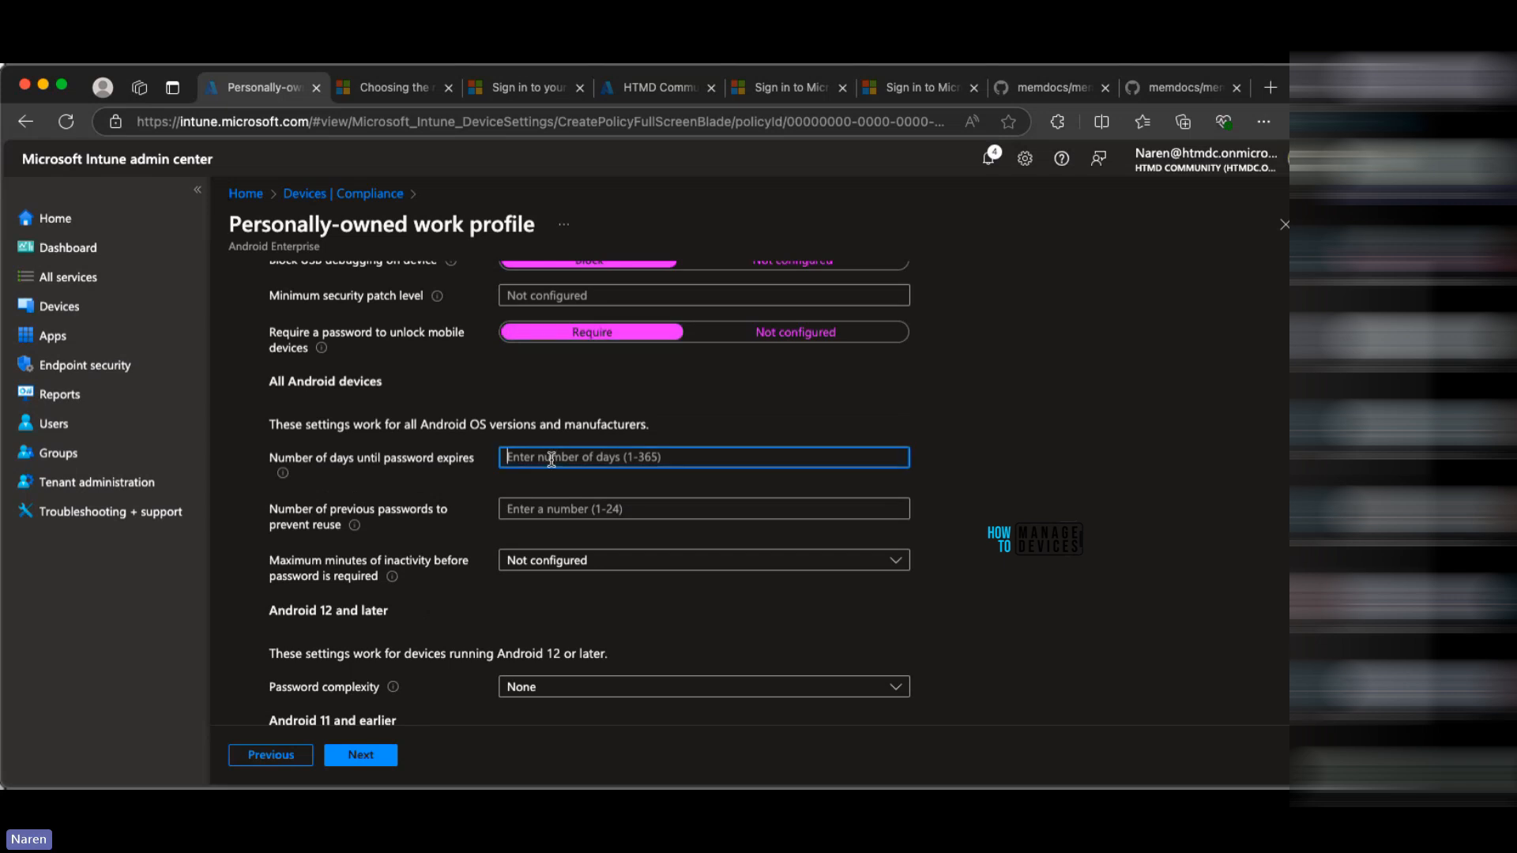
pyautogui.write('90')
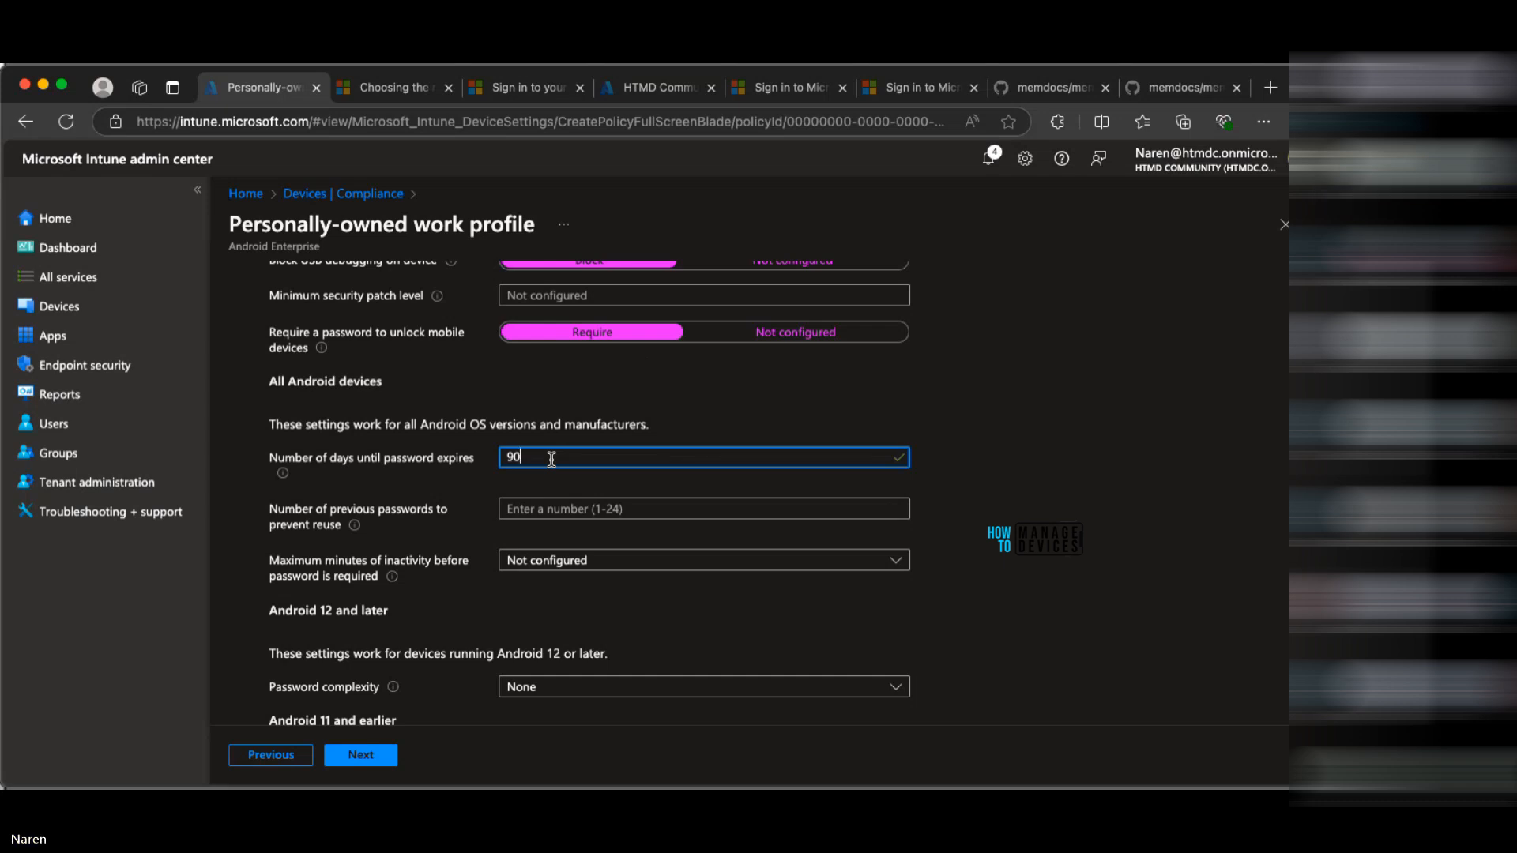
pyautogui.click(535, 507)
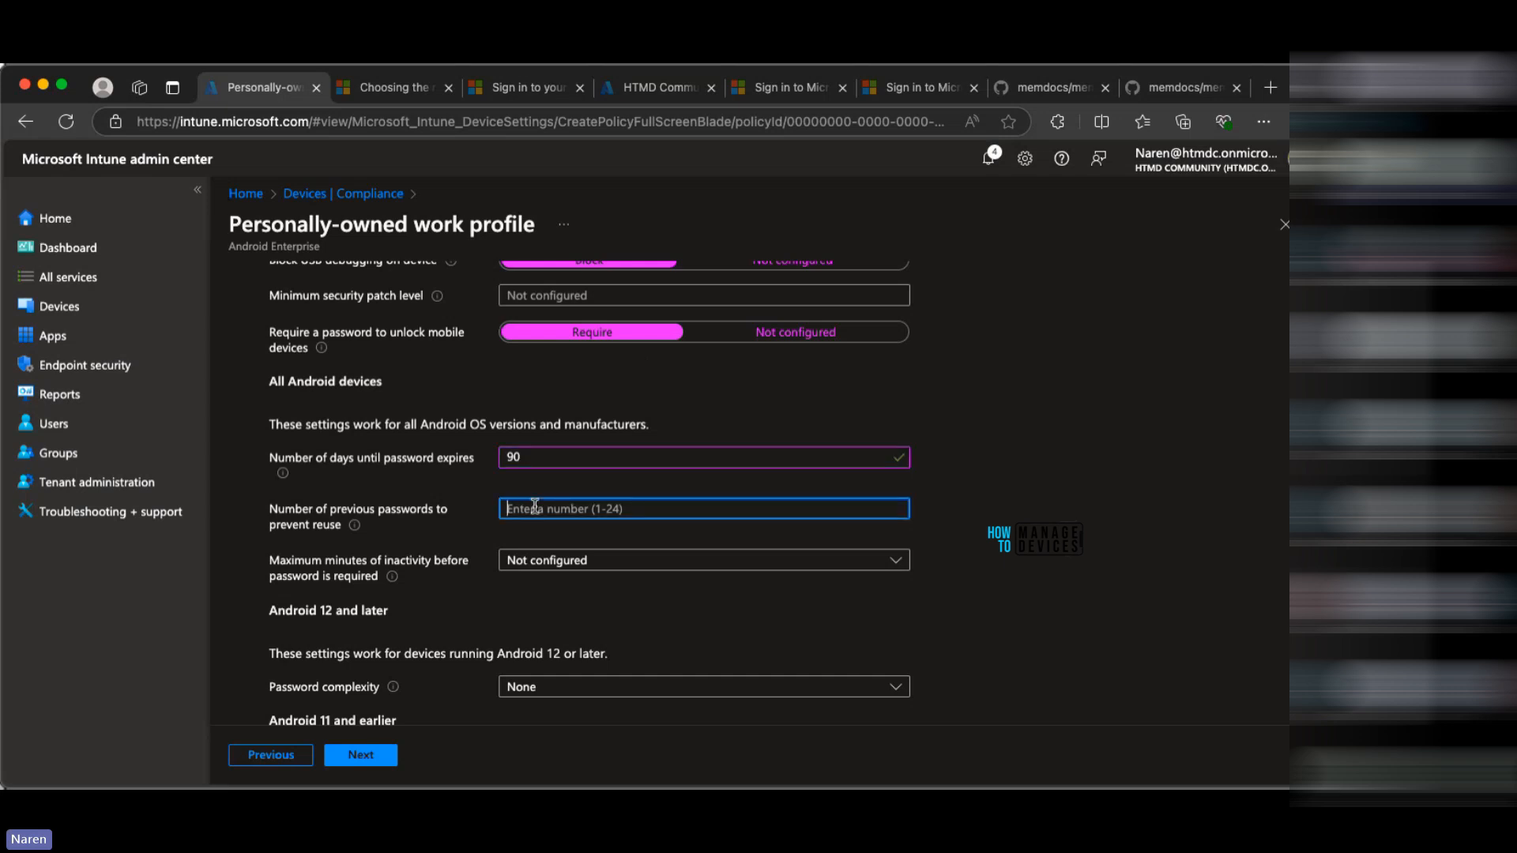
pyautogui.write('5')
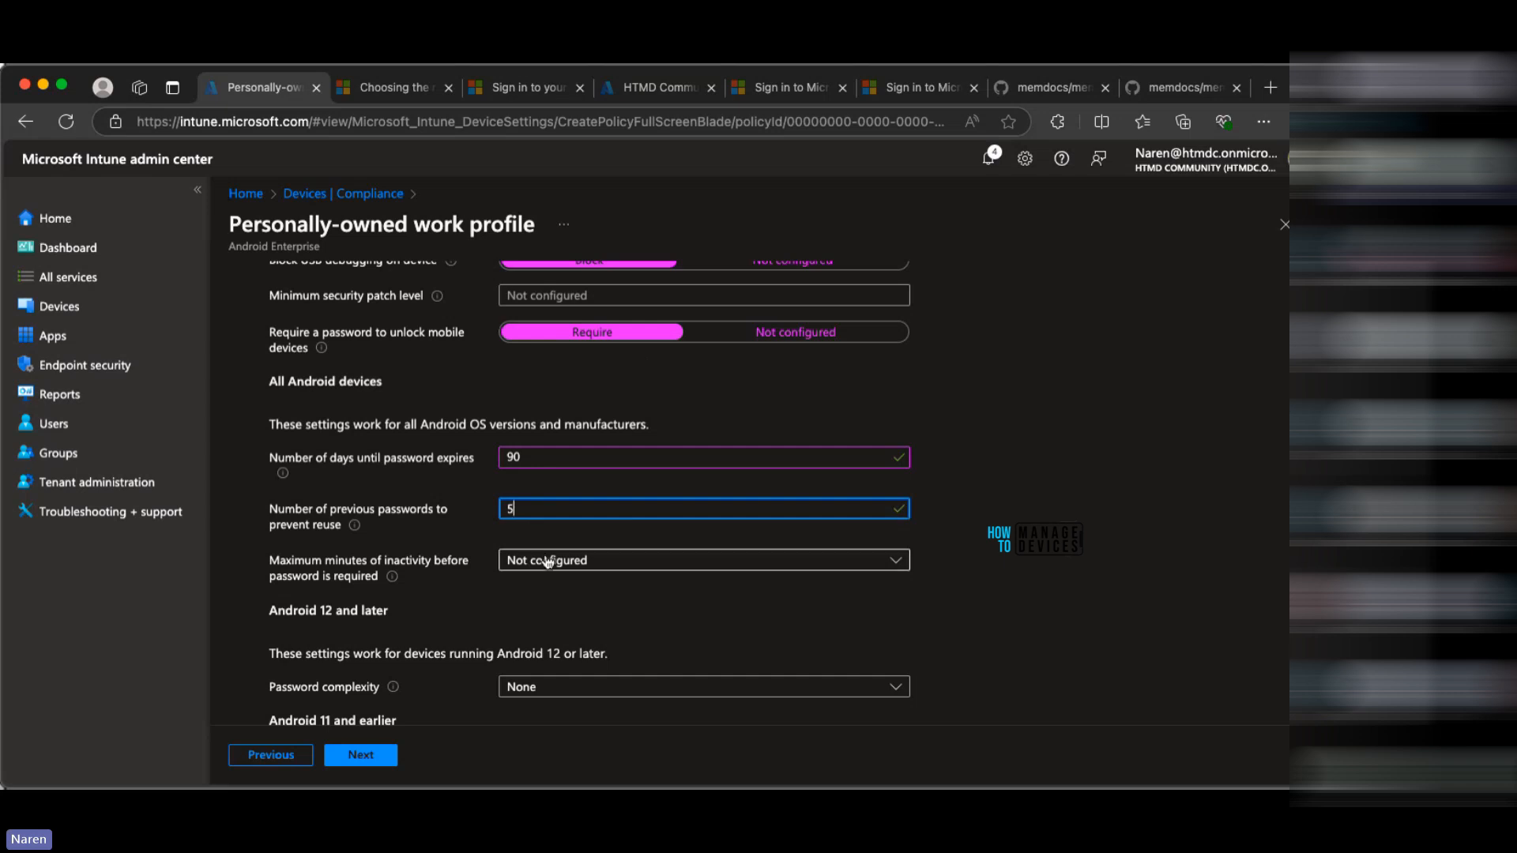
# Step: Set the maximum minutes of inactivity before a password is required to 5 minutes
pyautogui.scroll(-1, 548, 562)
pyautogui.scroll(-1, 548, 561)
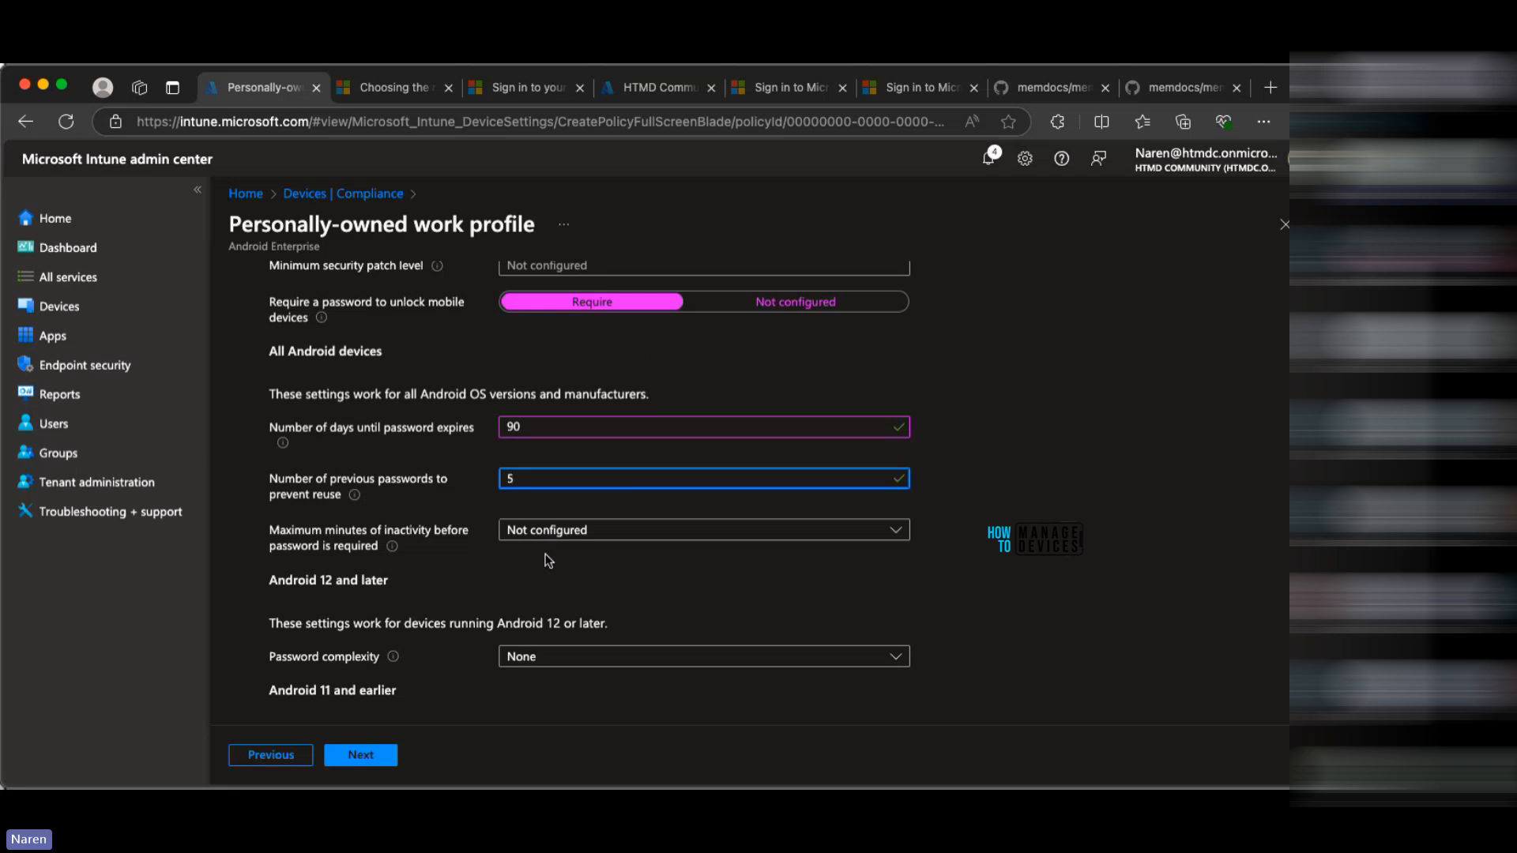
pyautogui.click(553, 537)
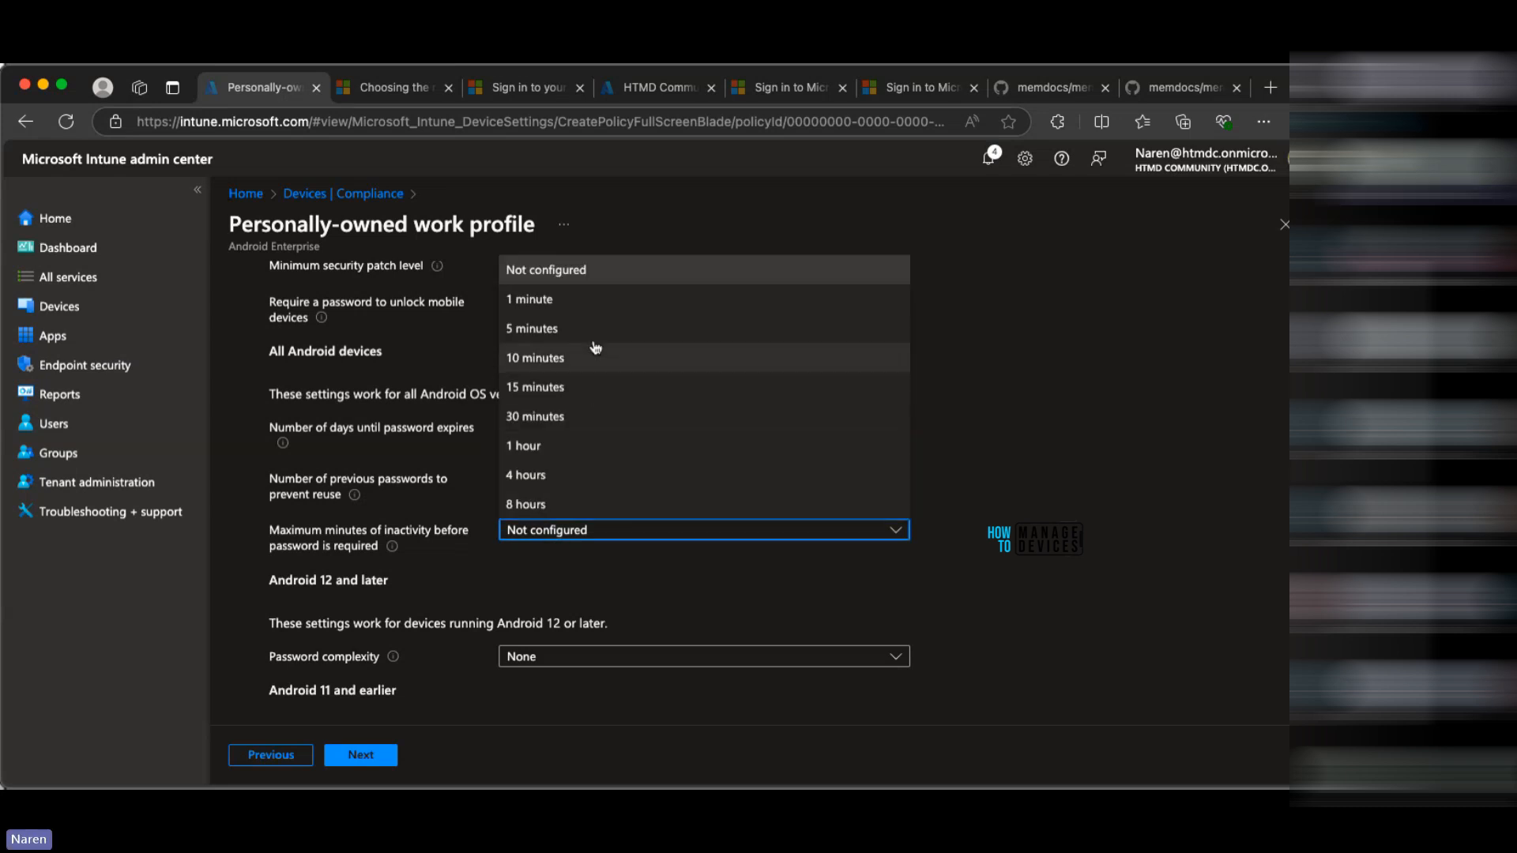
pyautogui.scroll(-2, 600, 540)
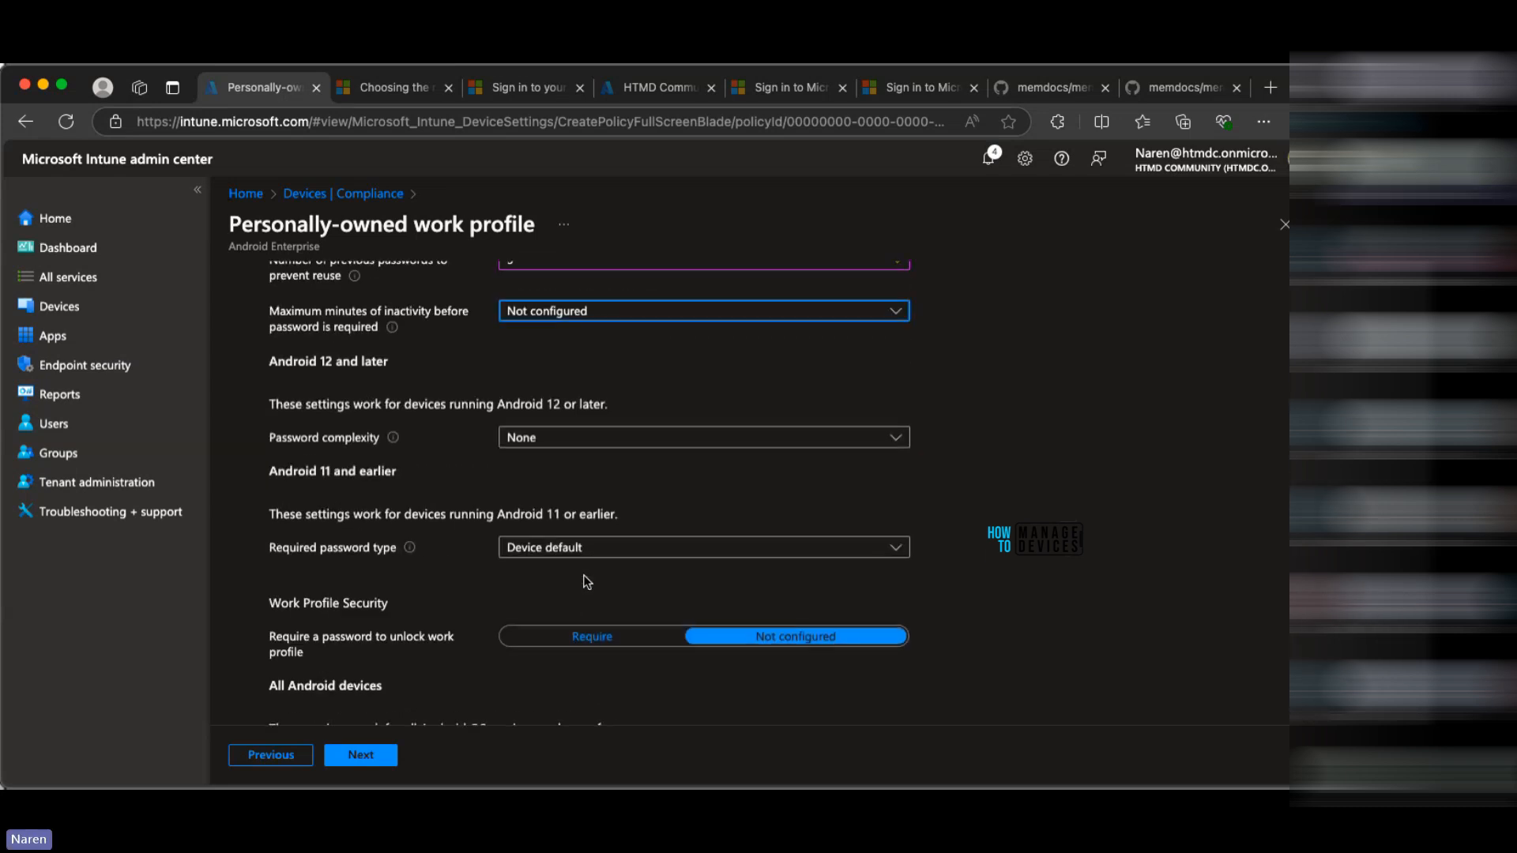
pyautogui.scroll(3, 583, 576)
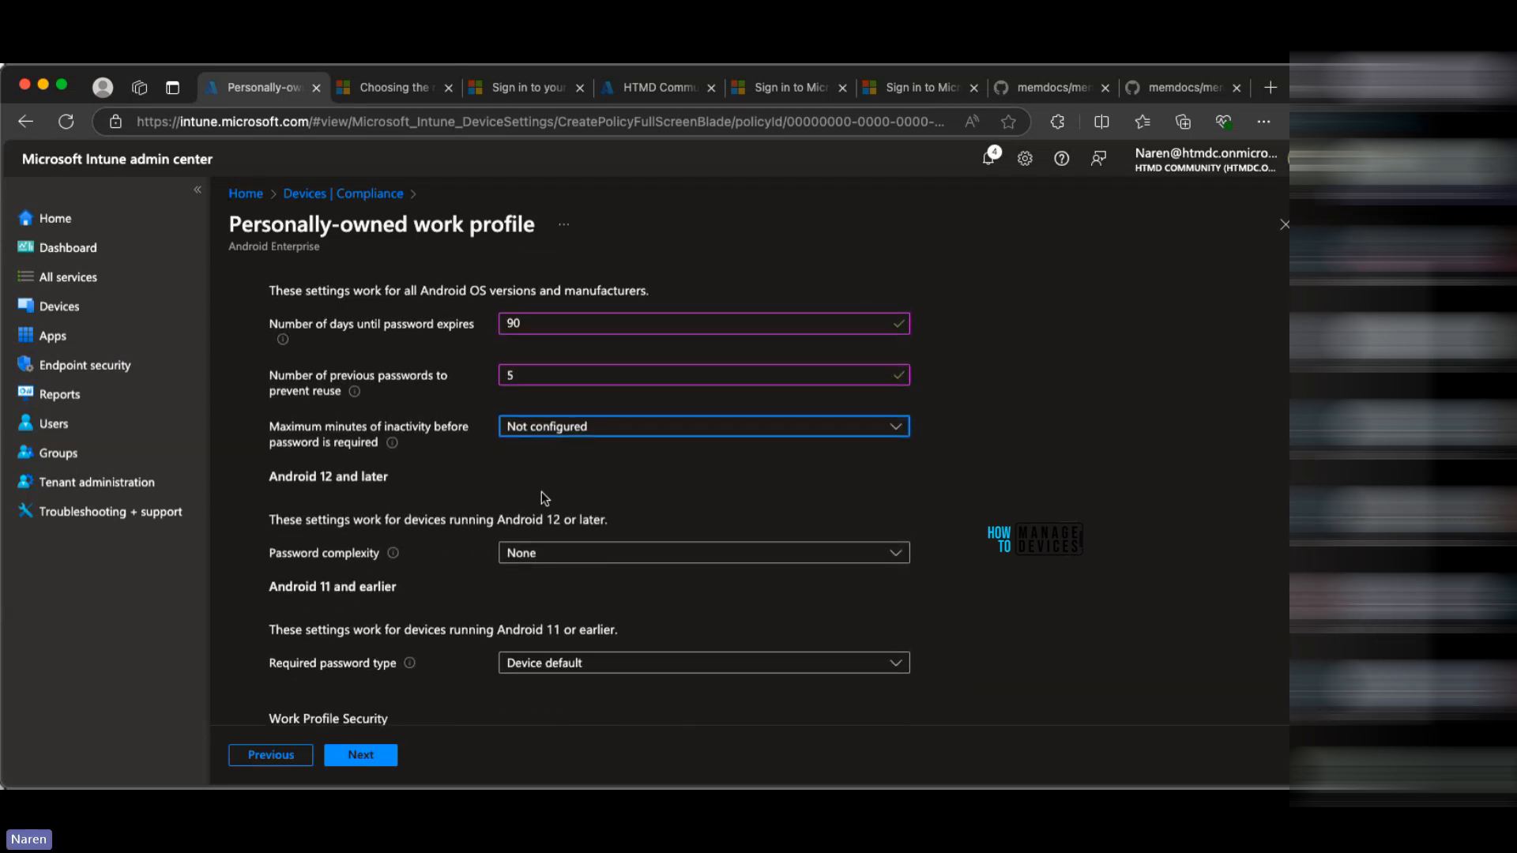
pyautogui.click(532, 431)
pyautogui.click(538, 508)
pyautogui.click(915, 466)
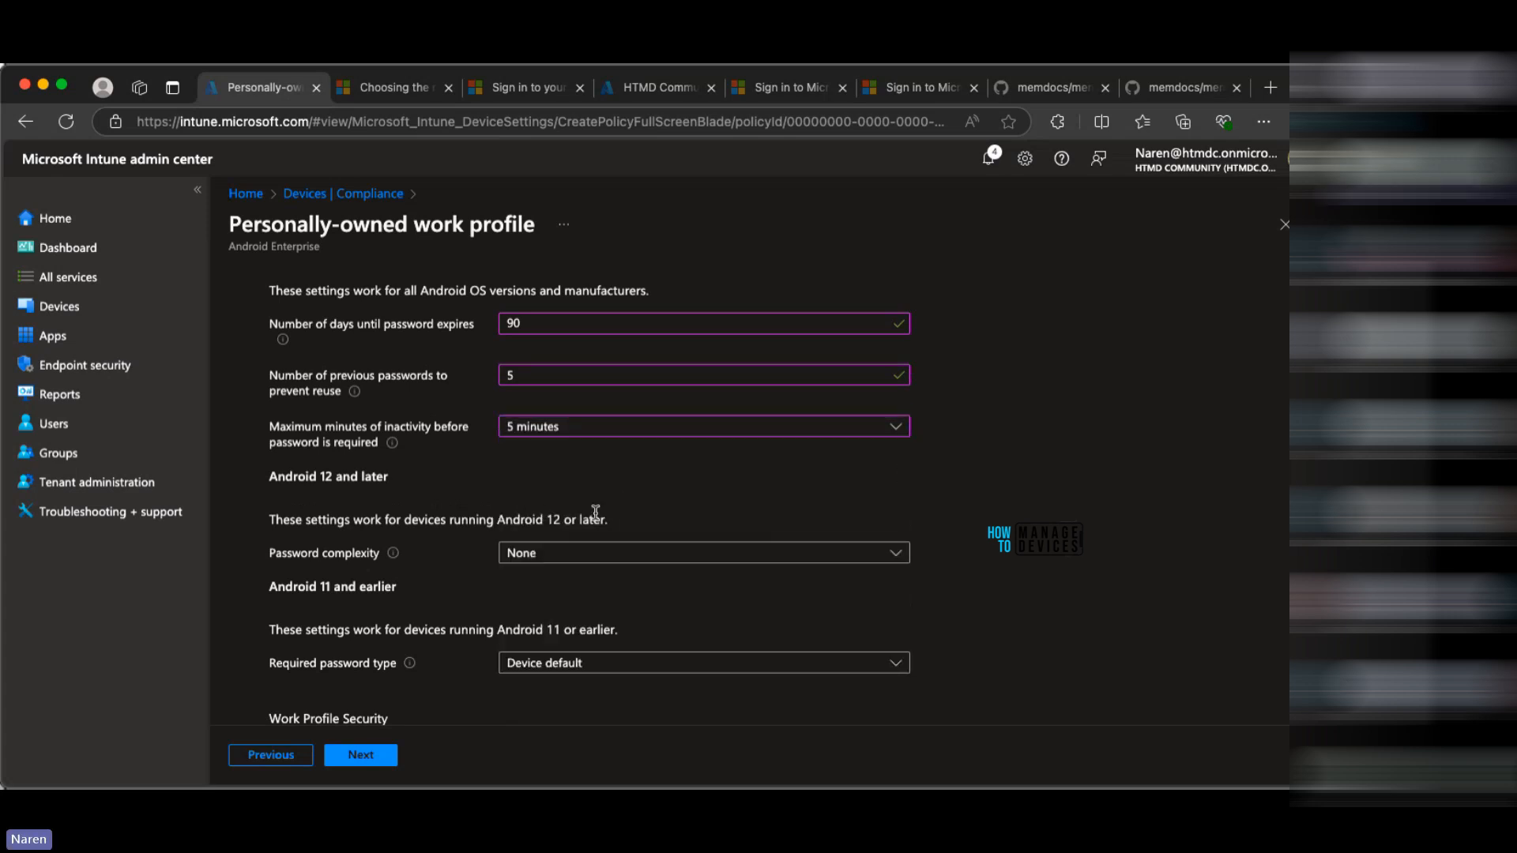
# Step: Set the password complexity for devices running Android 12 and later to High under Device Security
pyautogui.scroll(-1, 596, 512)
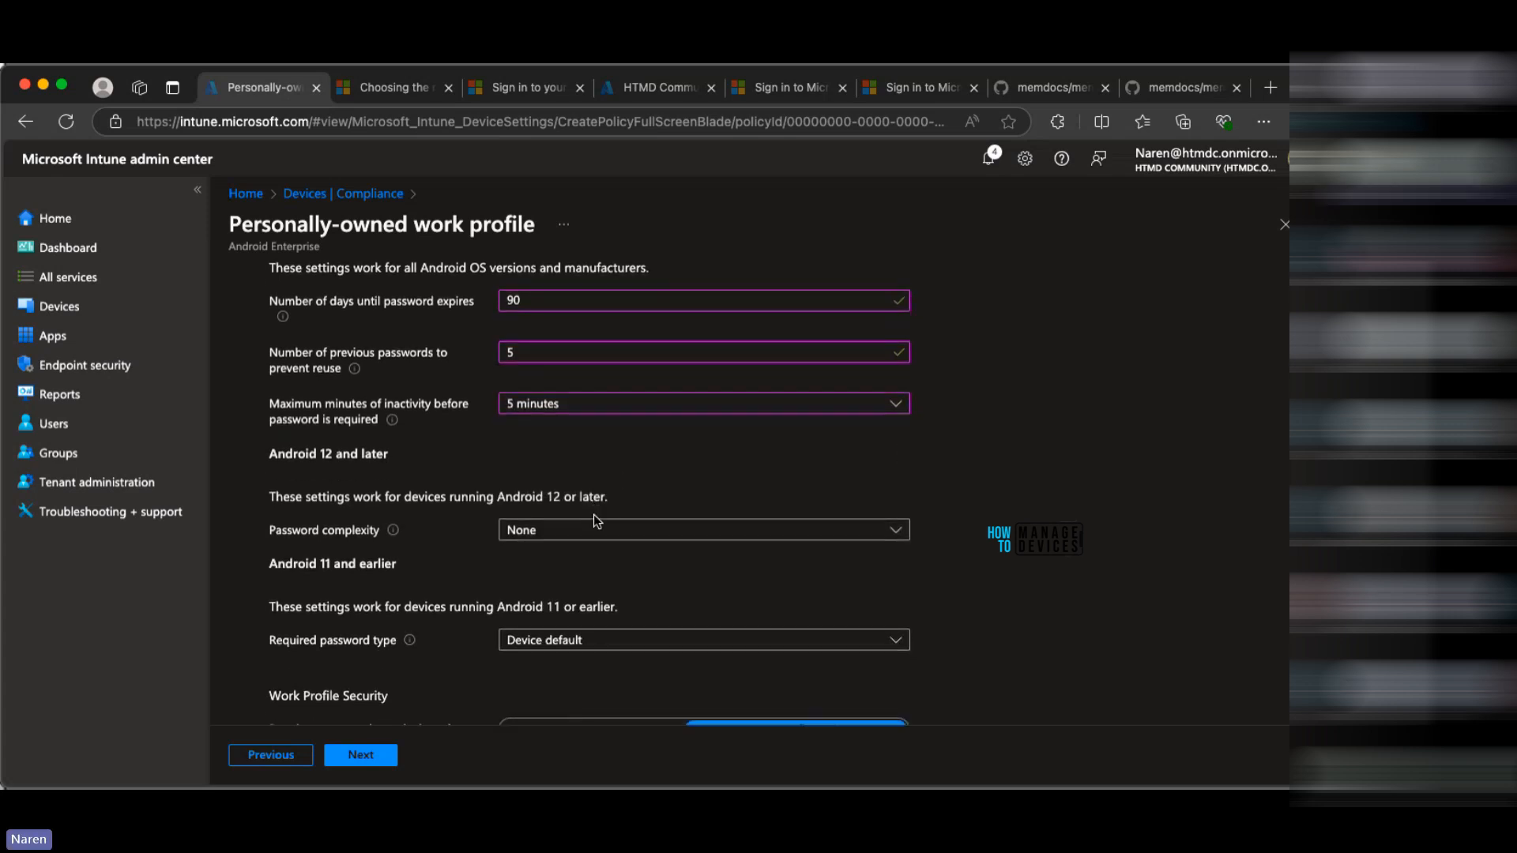
pyautogui.click(515, 541)
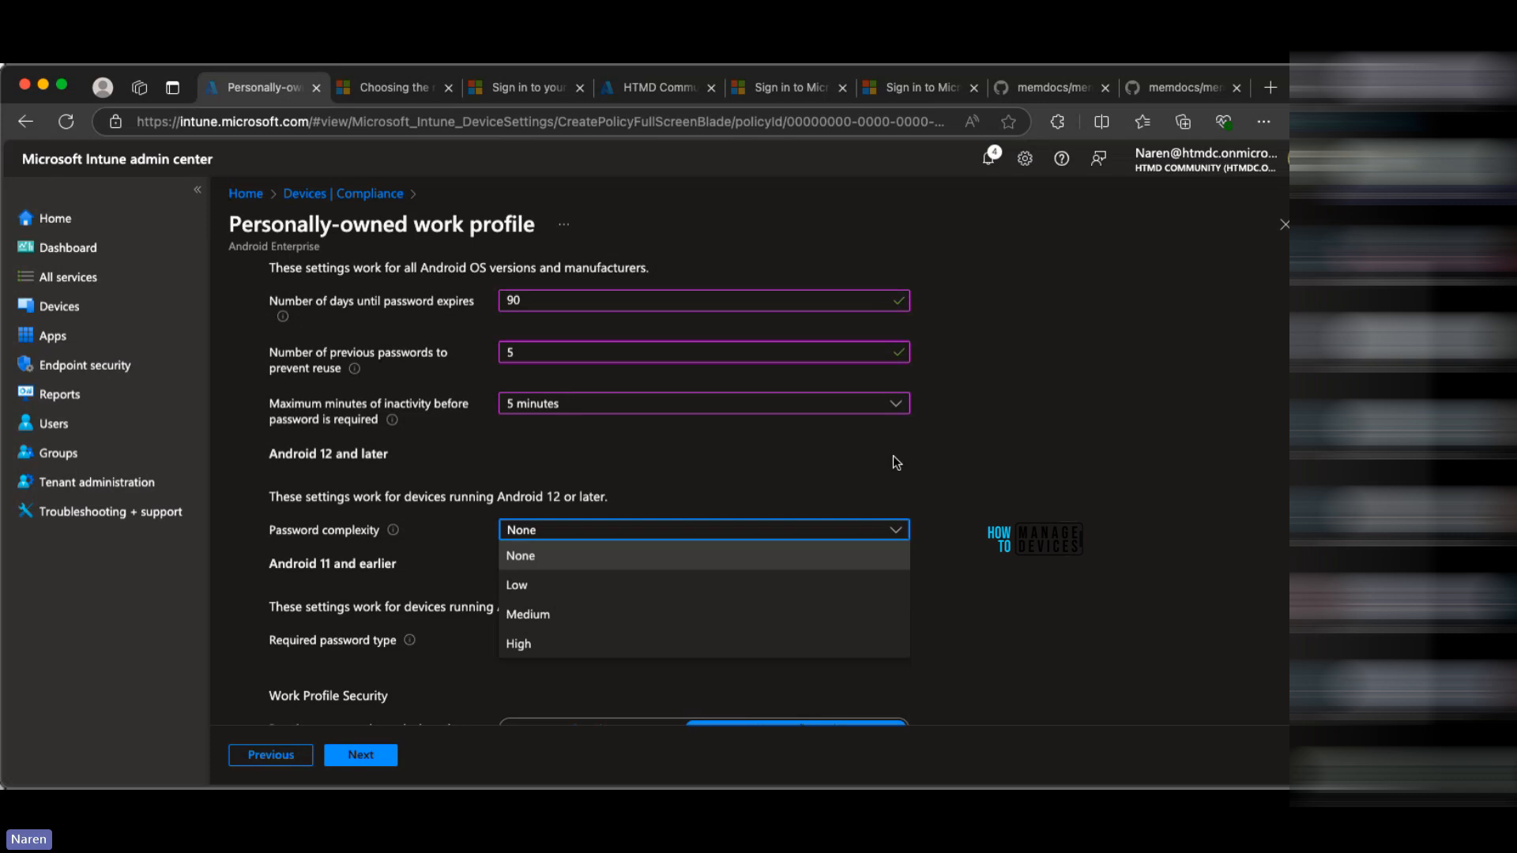
pyautogui.scroll(-3, 893, 455)
pyautogui.click(574, 357)
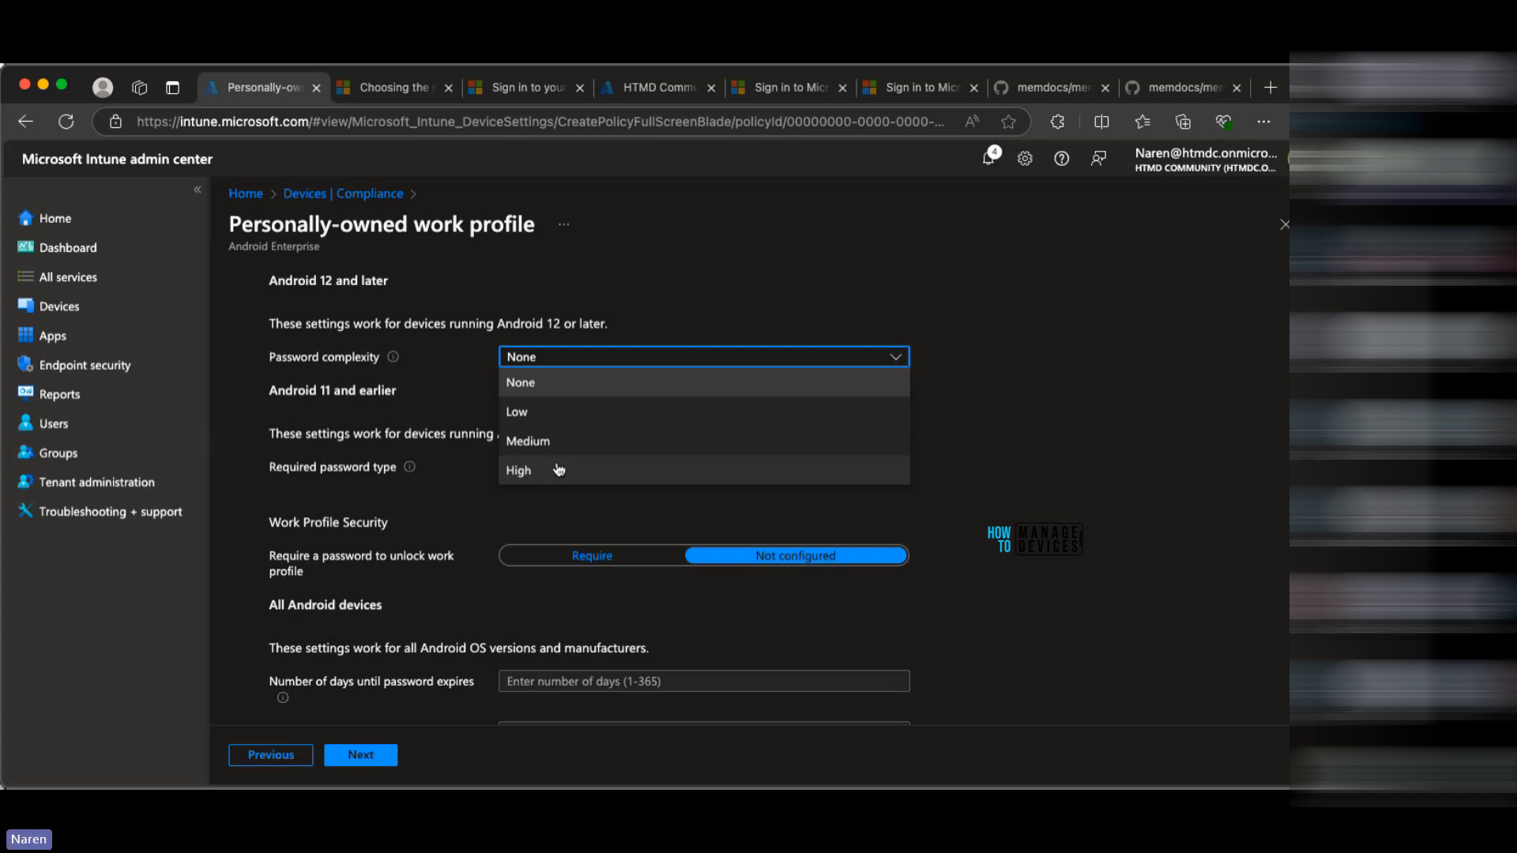
pyautogui.click(559, 470)
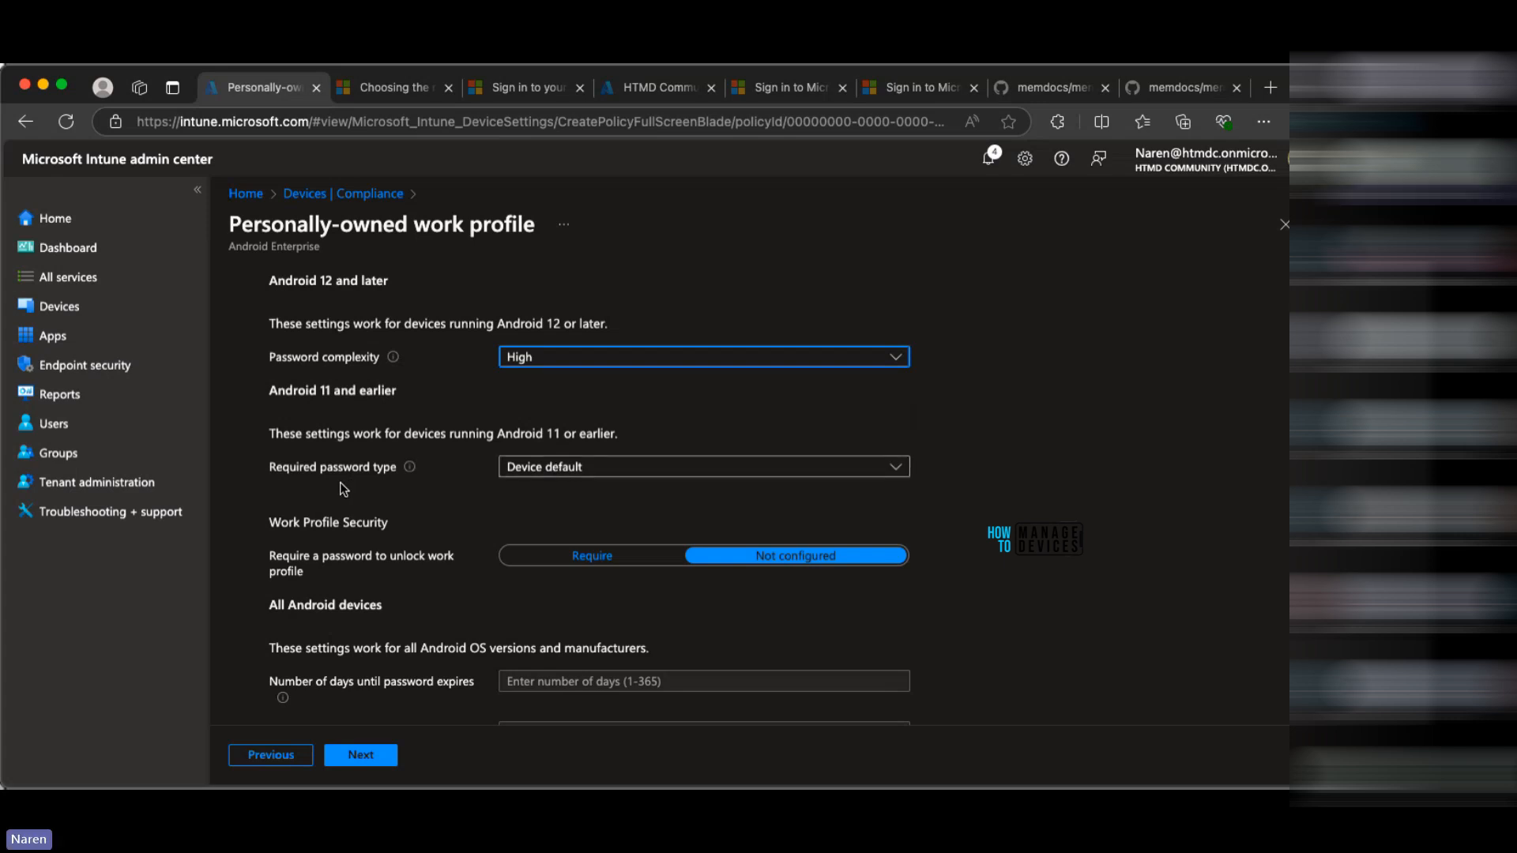
# Step: Set the required password type for Android 11 and earlier to Numeric complex
pyautogui.click(535, 474)
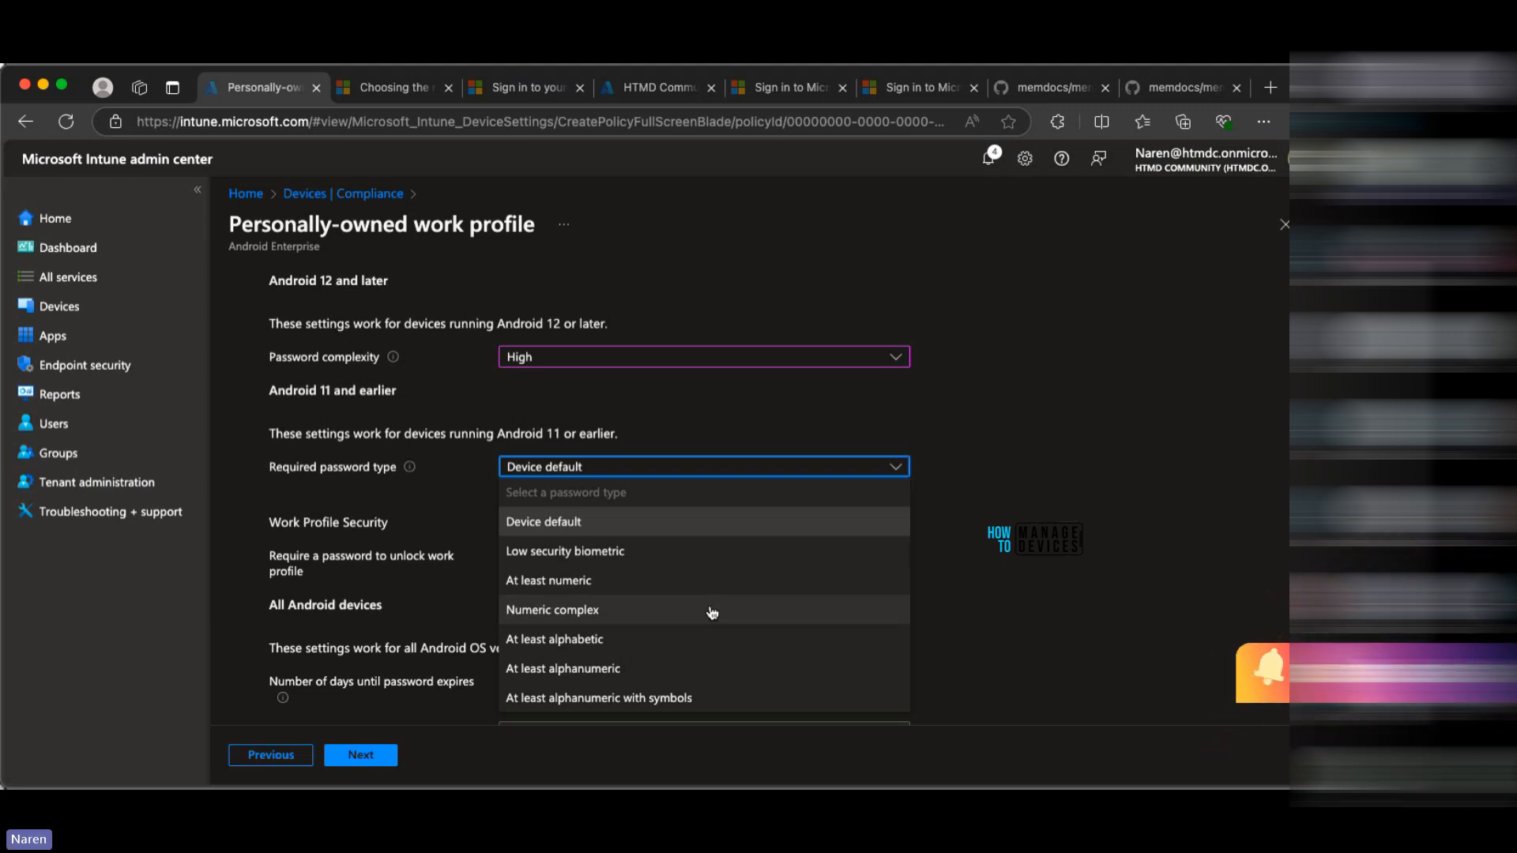
pyautogui.click(699, 699)
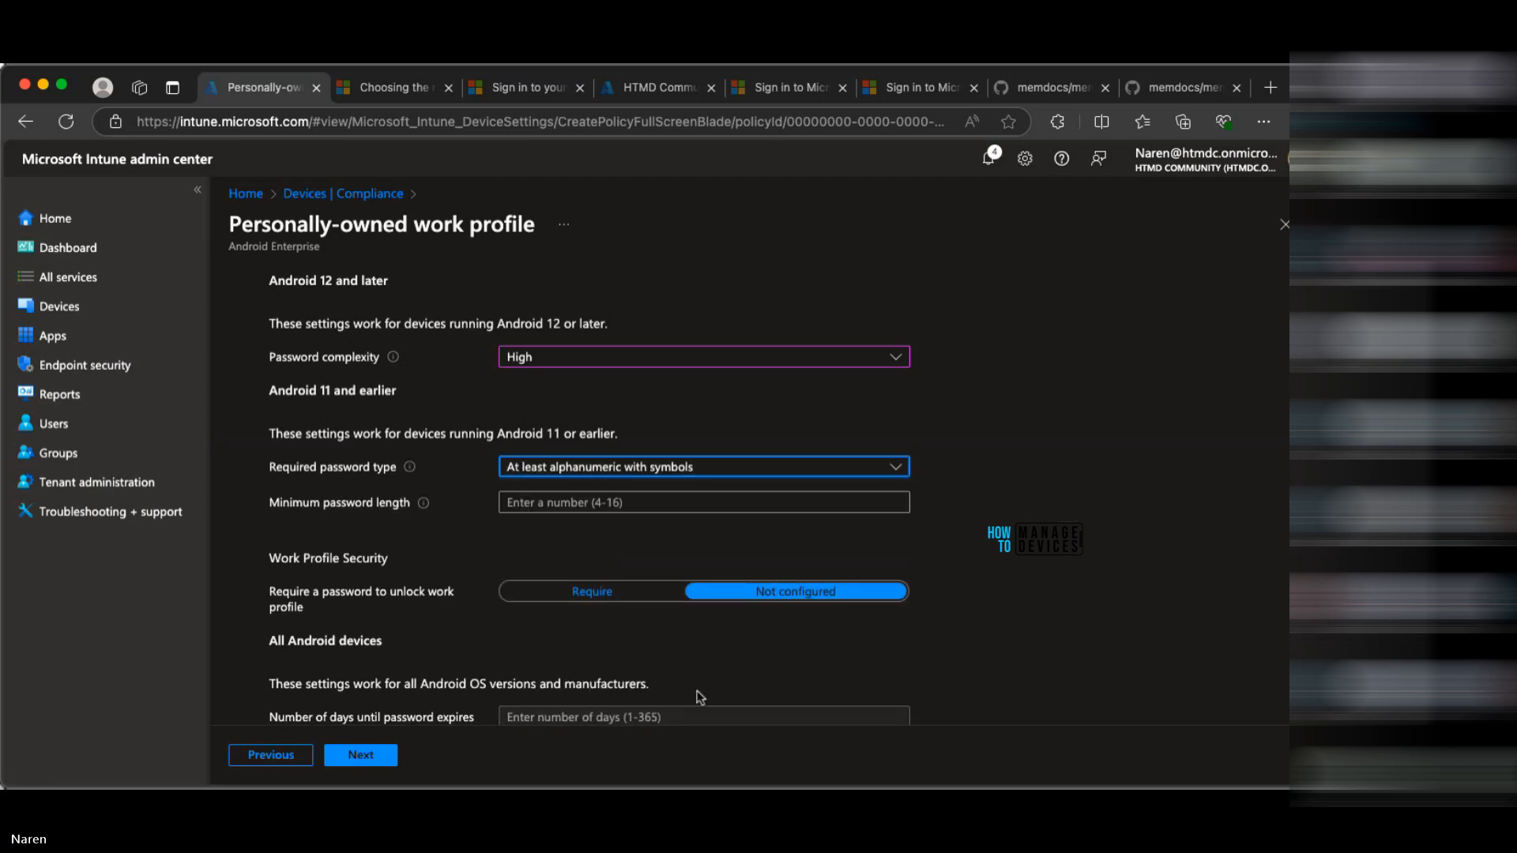
pyautogui.click(651, 472)
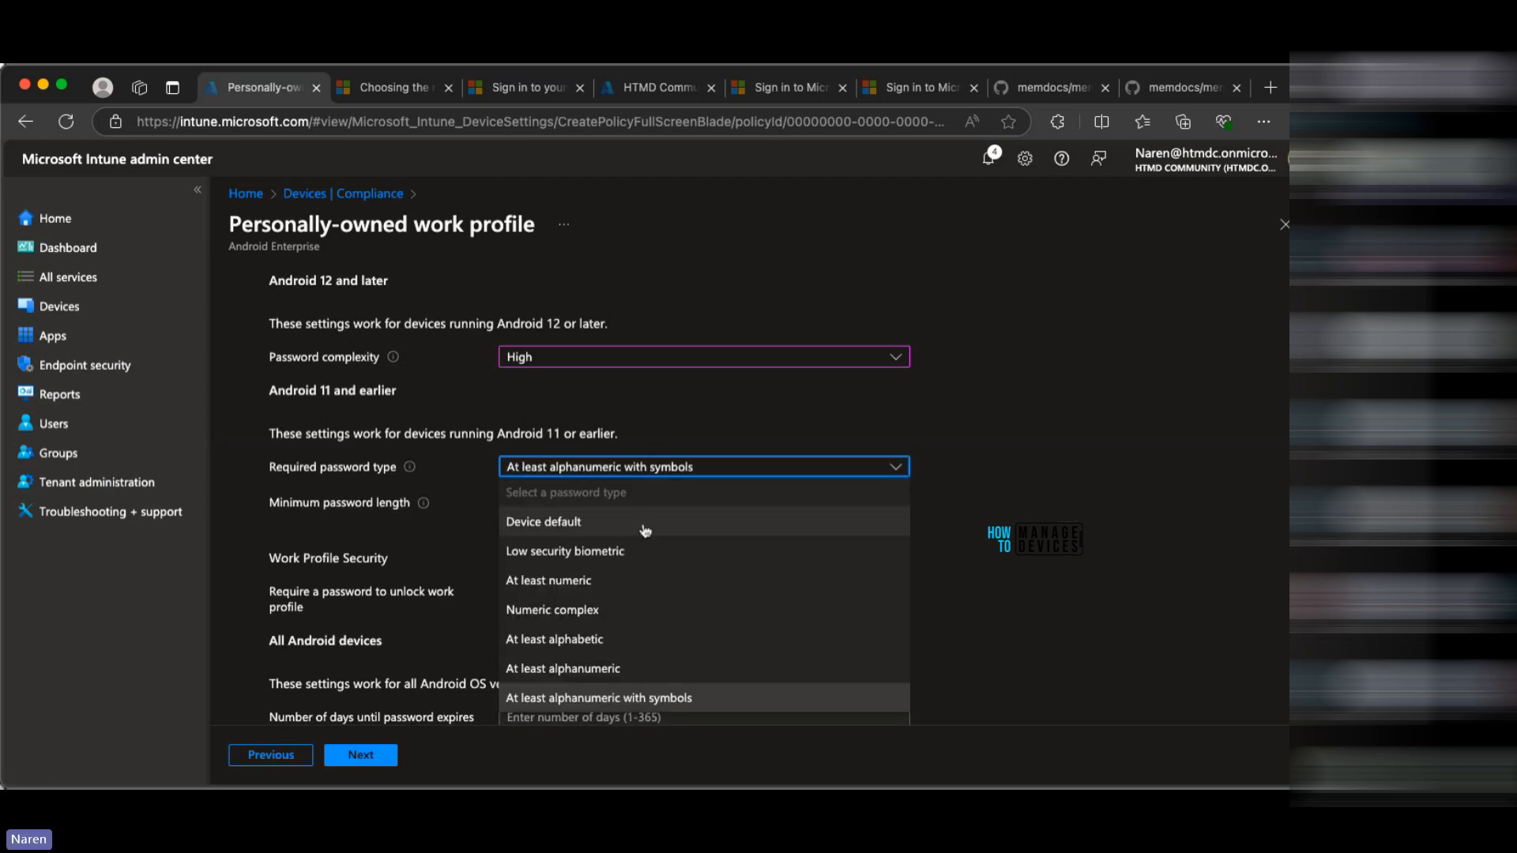
pyautogui.click(619, 609)
# Step: Set the minimum password length for Android 11 and earlier to 6
pyautogui.click(595, 502)
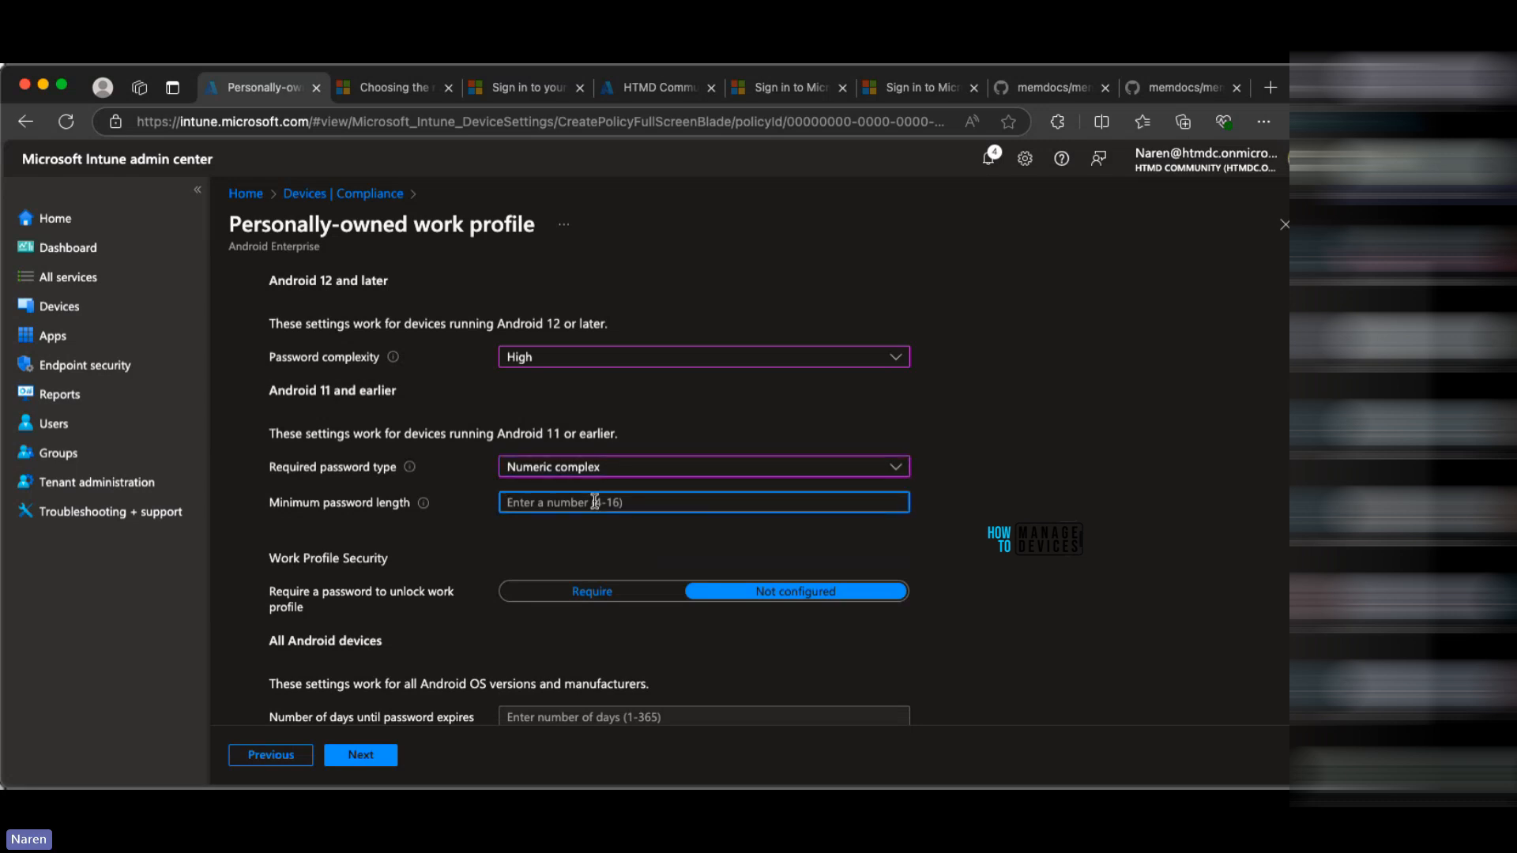
pyautogui.moveTo(391, 360)
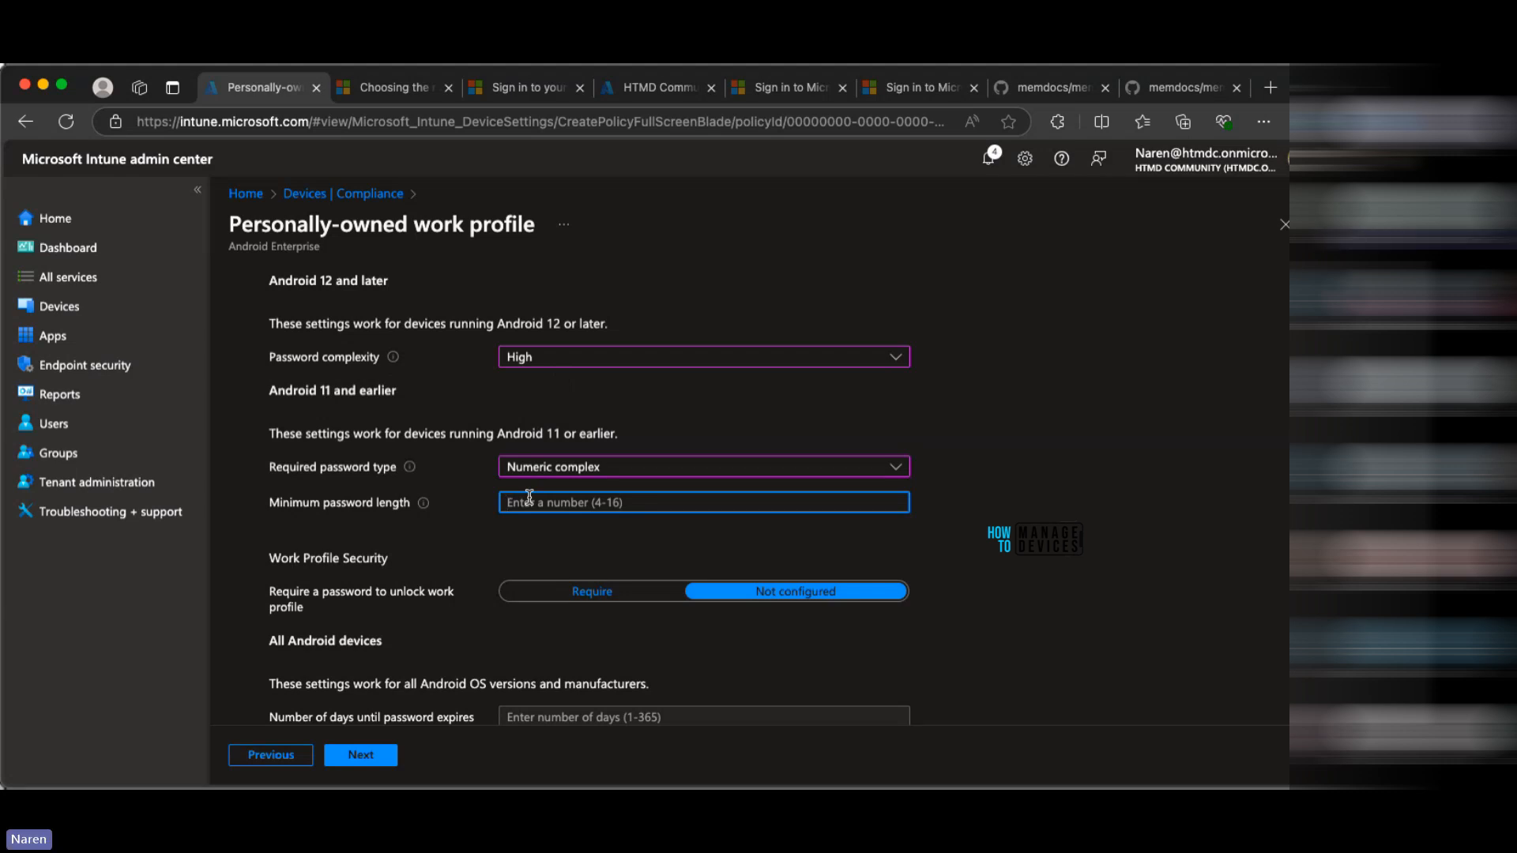
pyautogui.write('6')
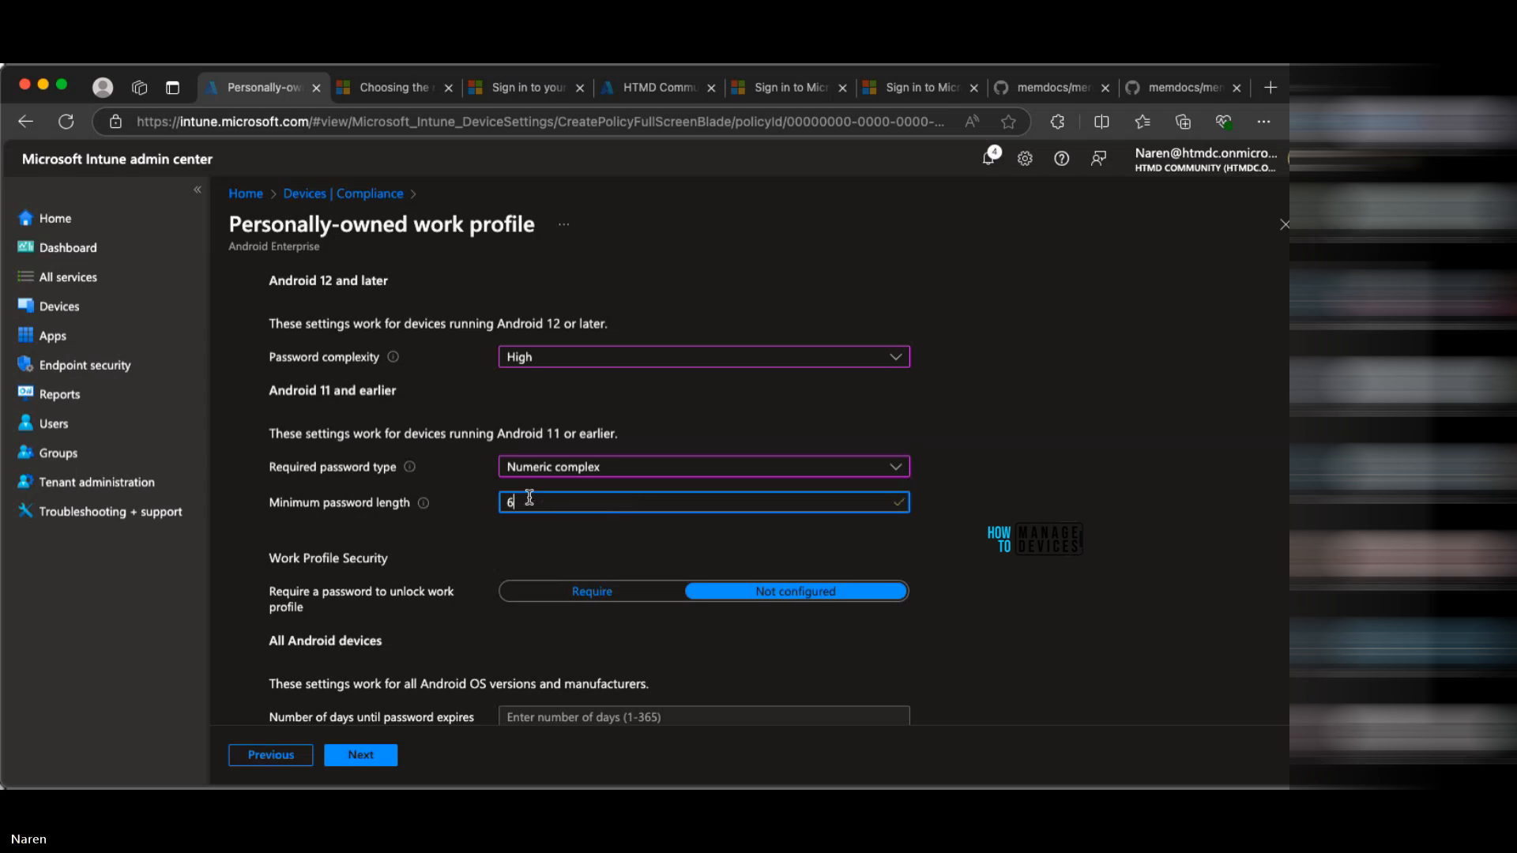
pyautogui.press('BackSpace')
pyautogui.write('7')
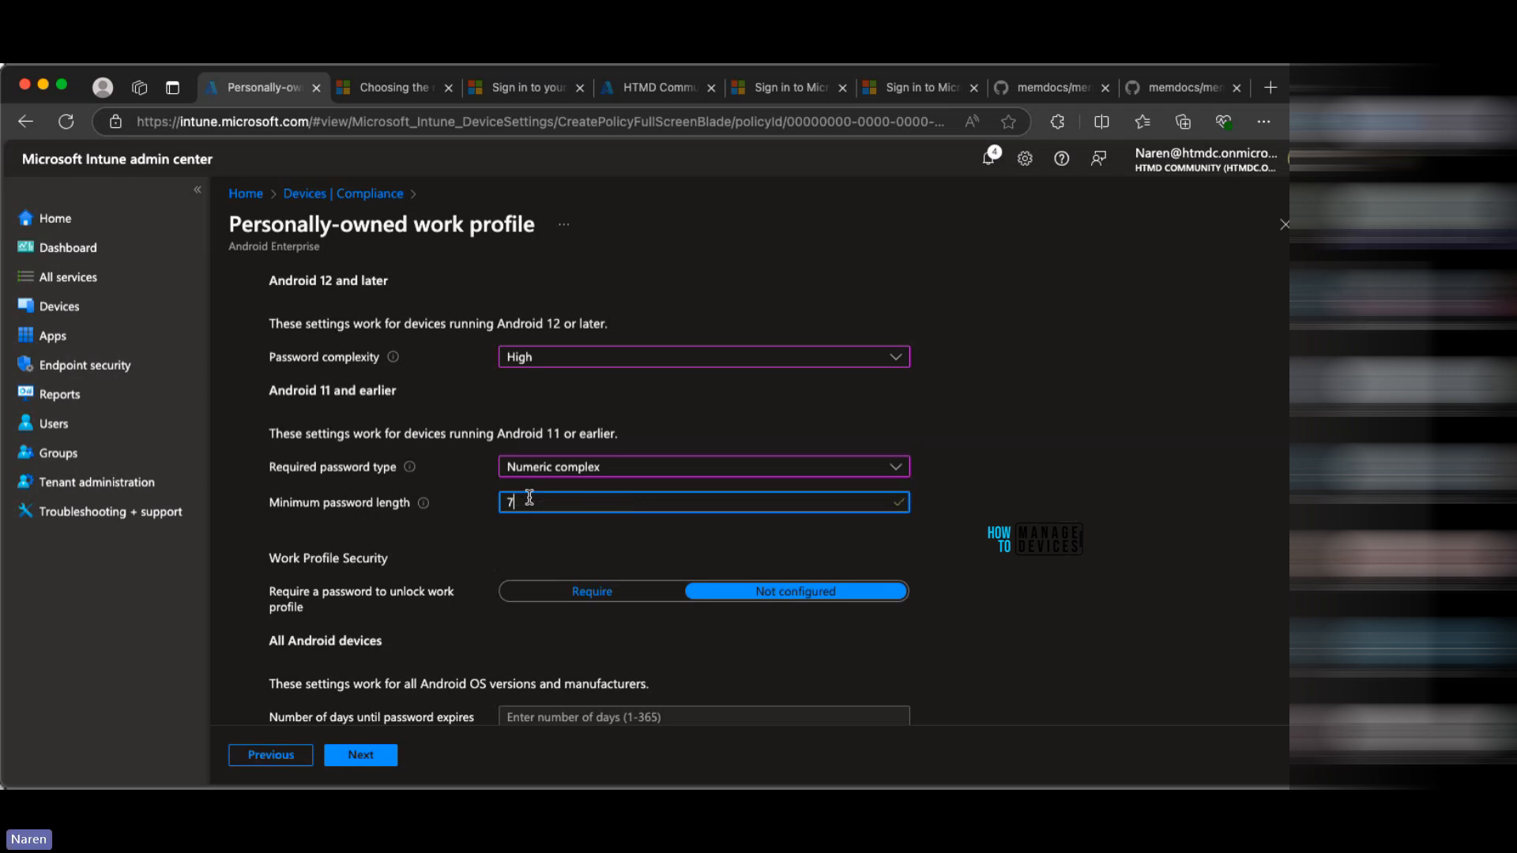
pyautogui.press('BackSpace')
pyautogui.write('6')
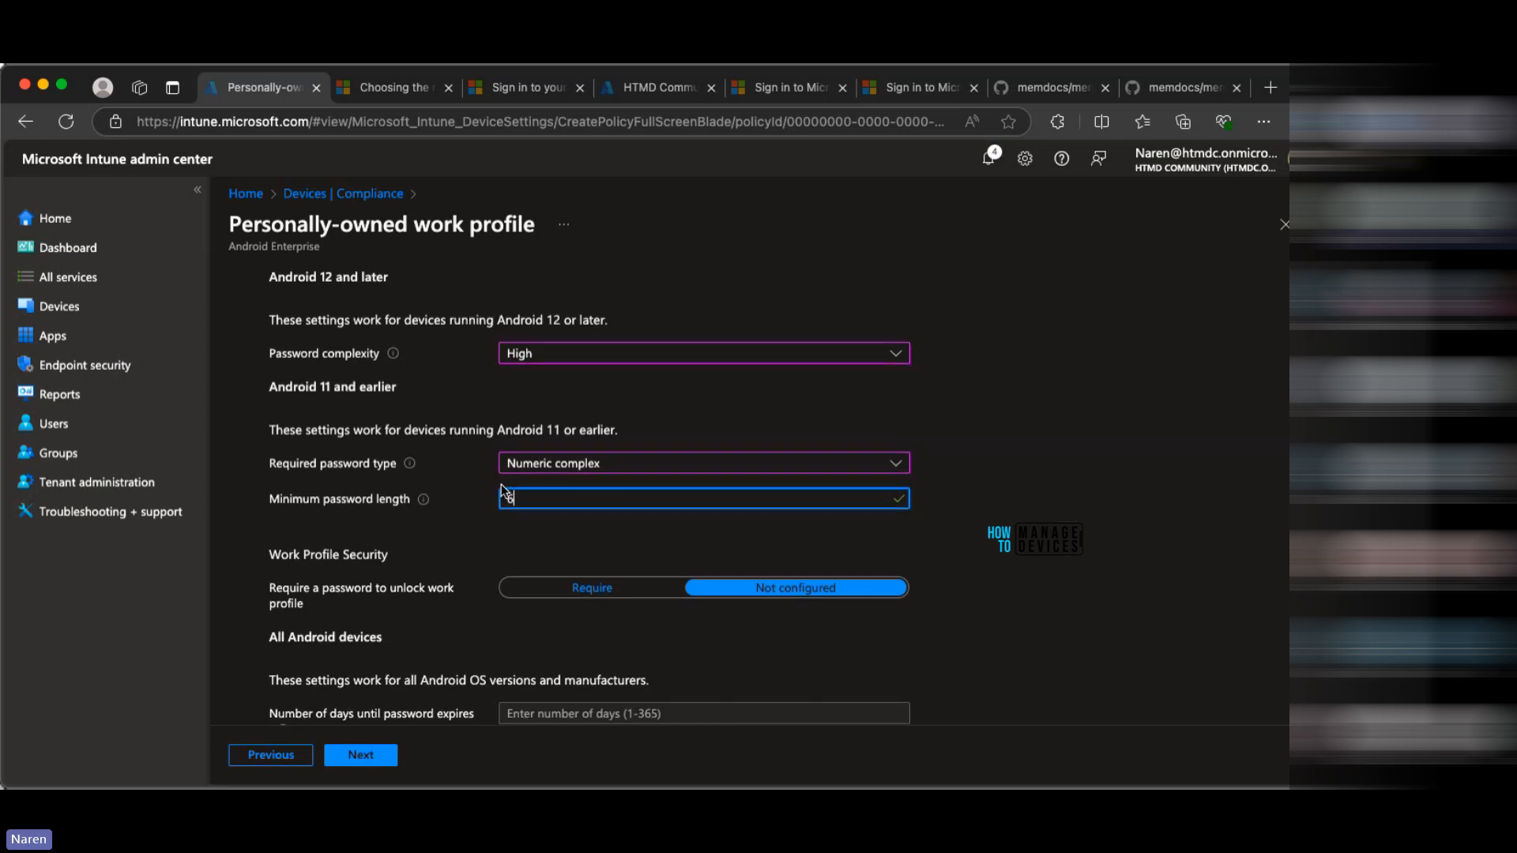
# Step: Require a password to unlock the work profile under Work Profile Security
pyautogui.scroll(-3, 501, 485)
pyautogui.scroll(-1, 404, 540)
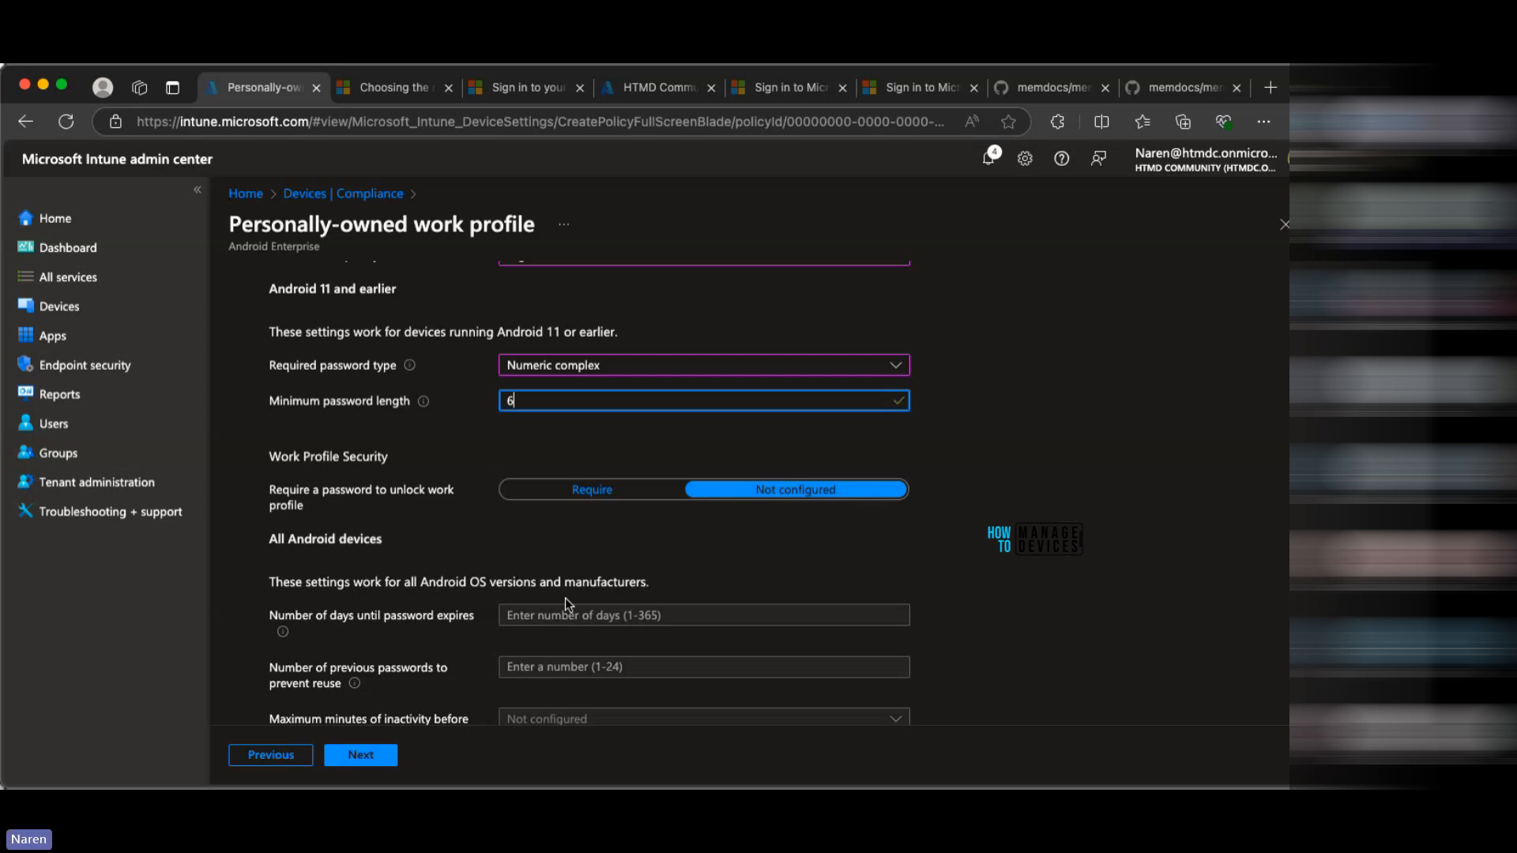
pyautogui.click(596, 490)
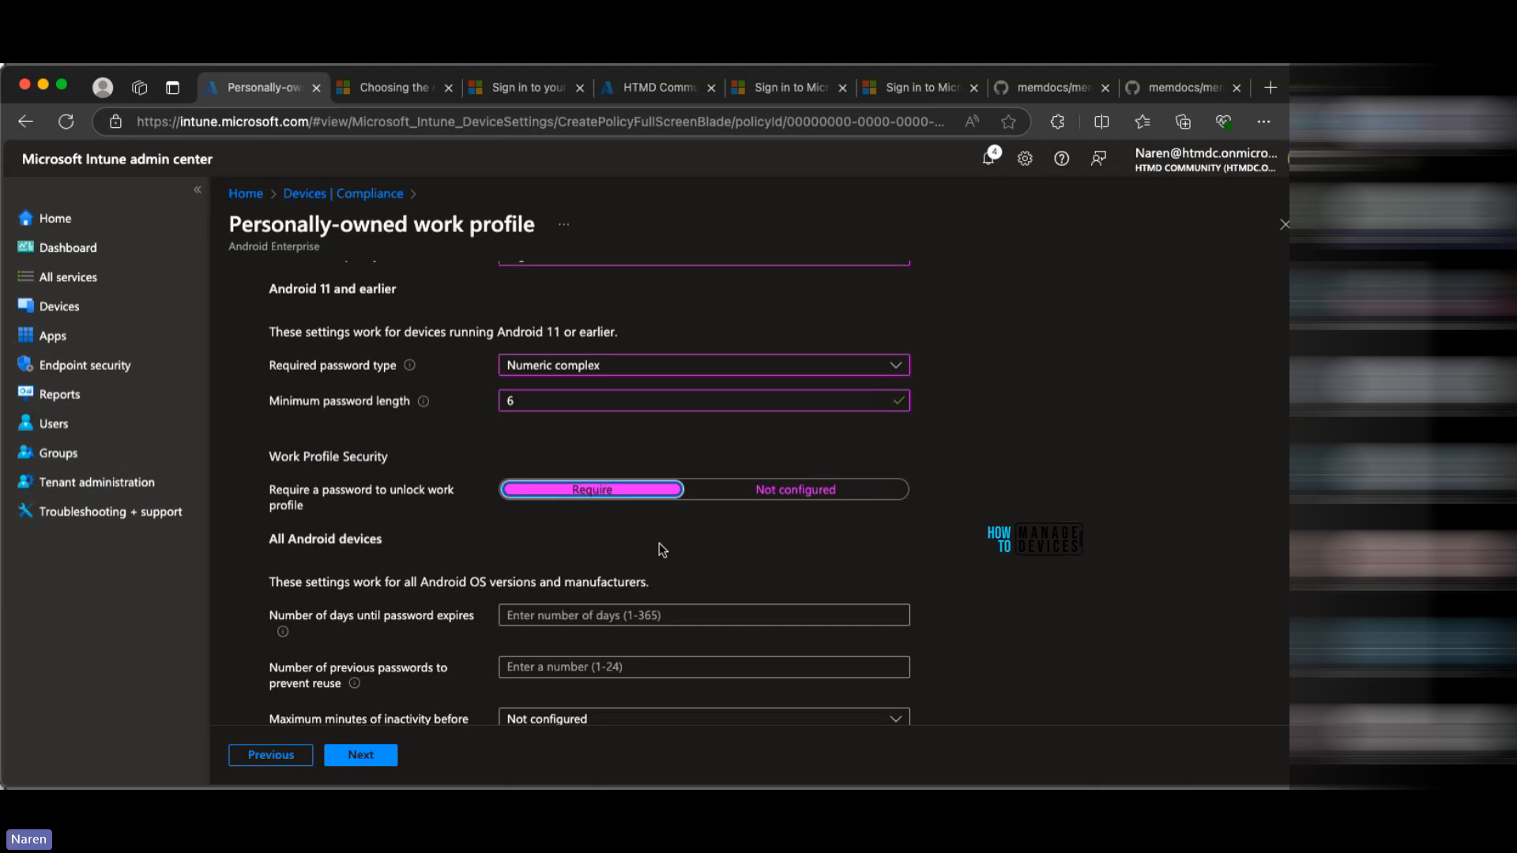
pyautogui.click(796, 489)
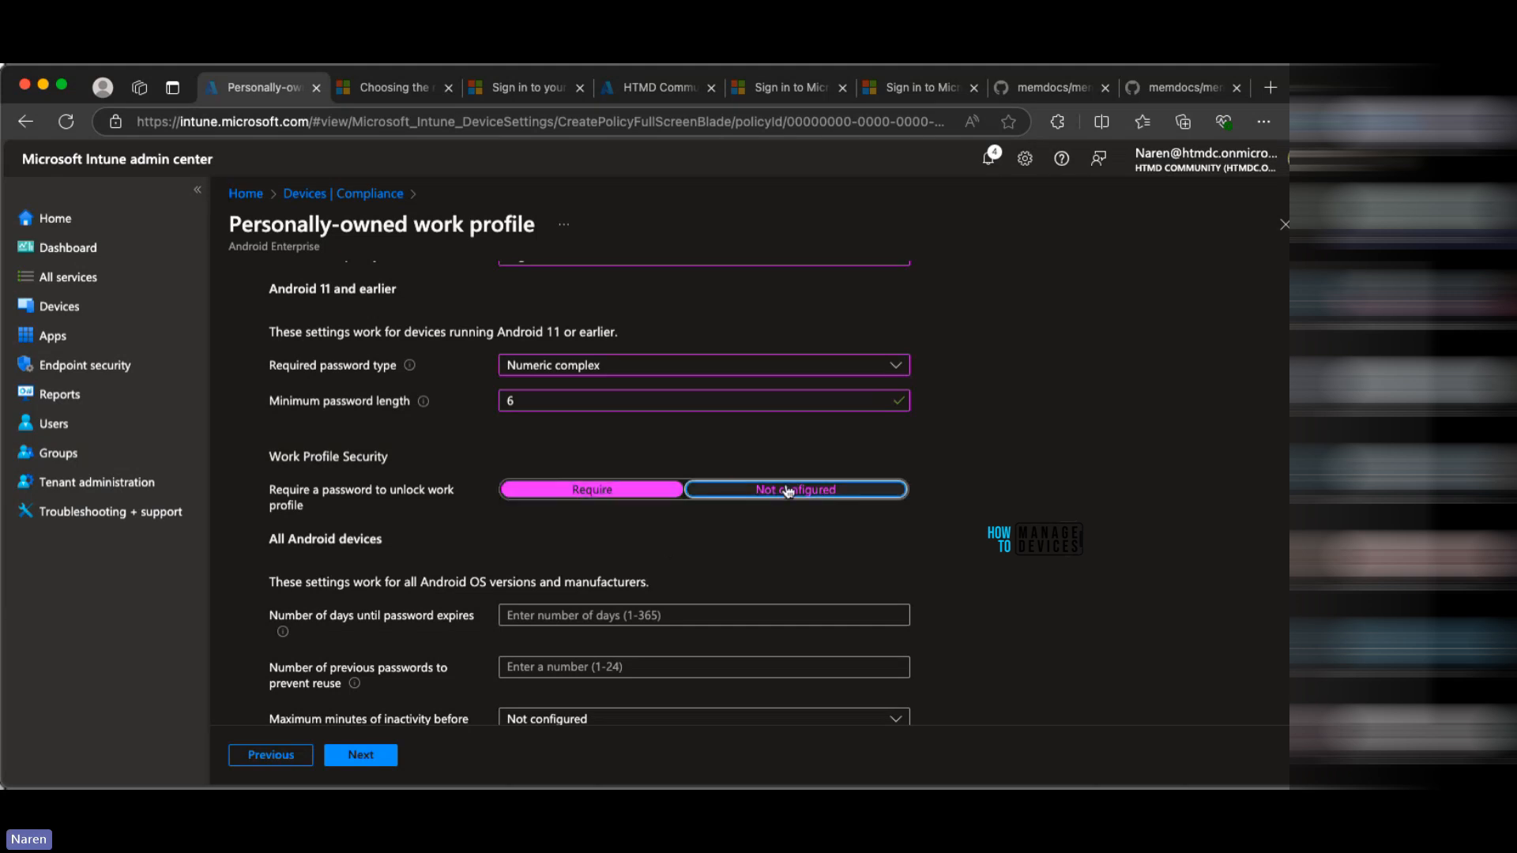
pyautogui.click(597, 492)
# Step: Set the work profile unlock password requirement back to Not configured and proceed to the actions for noncompliance
pyautogui.scroll(-5, 627, 553)
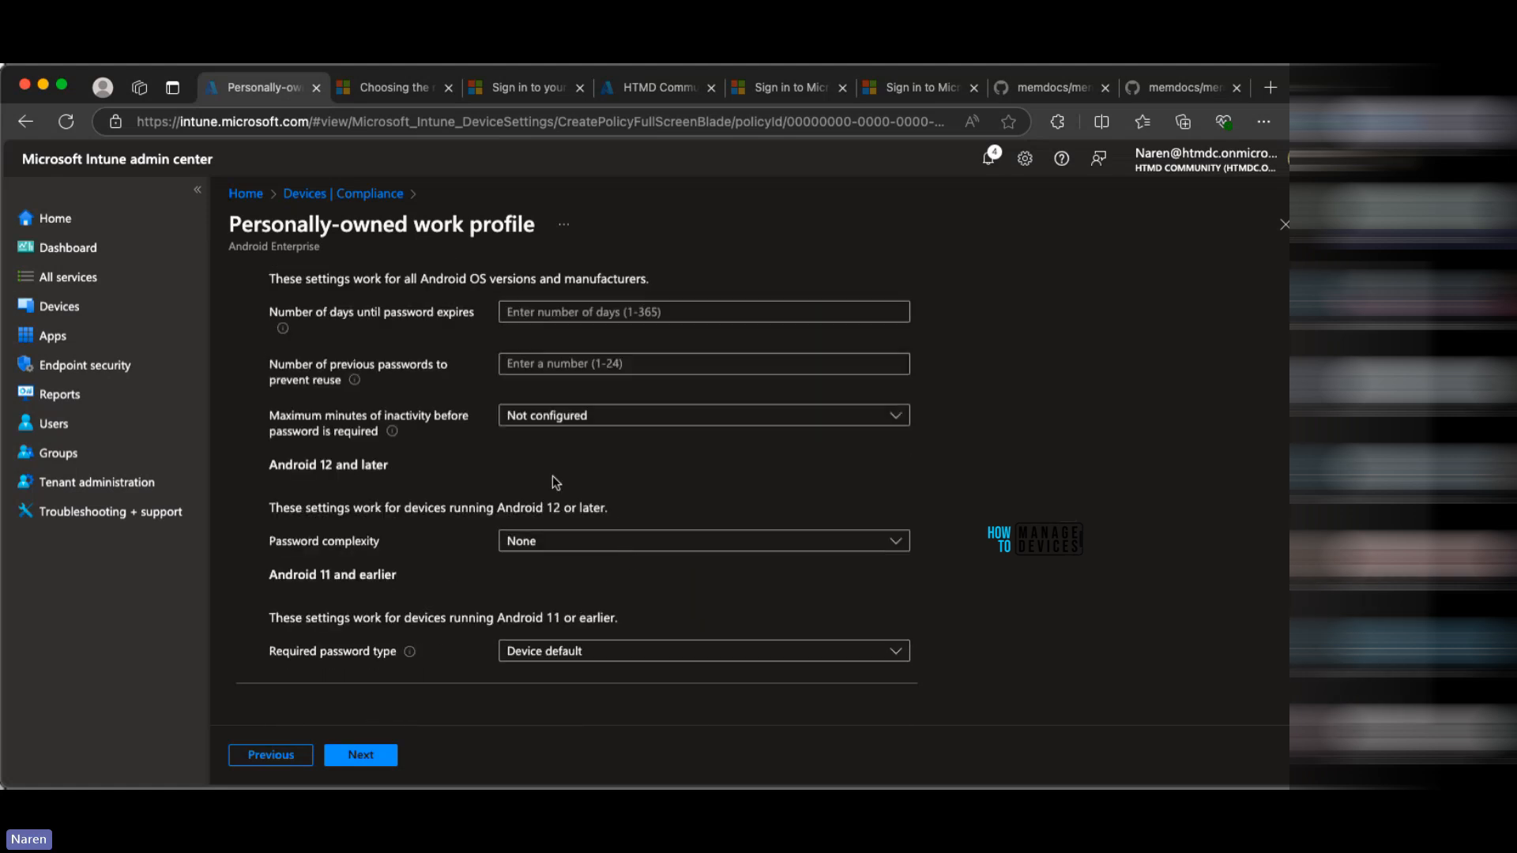
pyautogui.scroll(1, 580, 499)
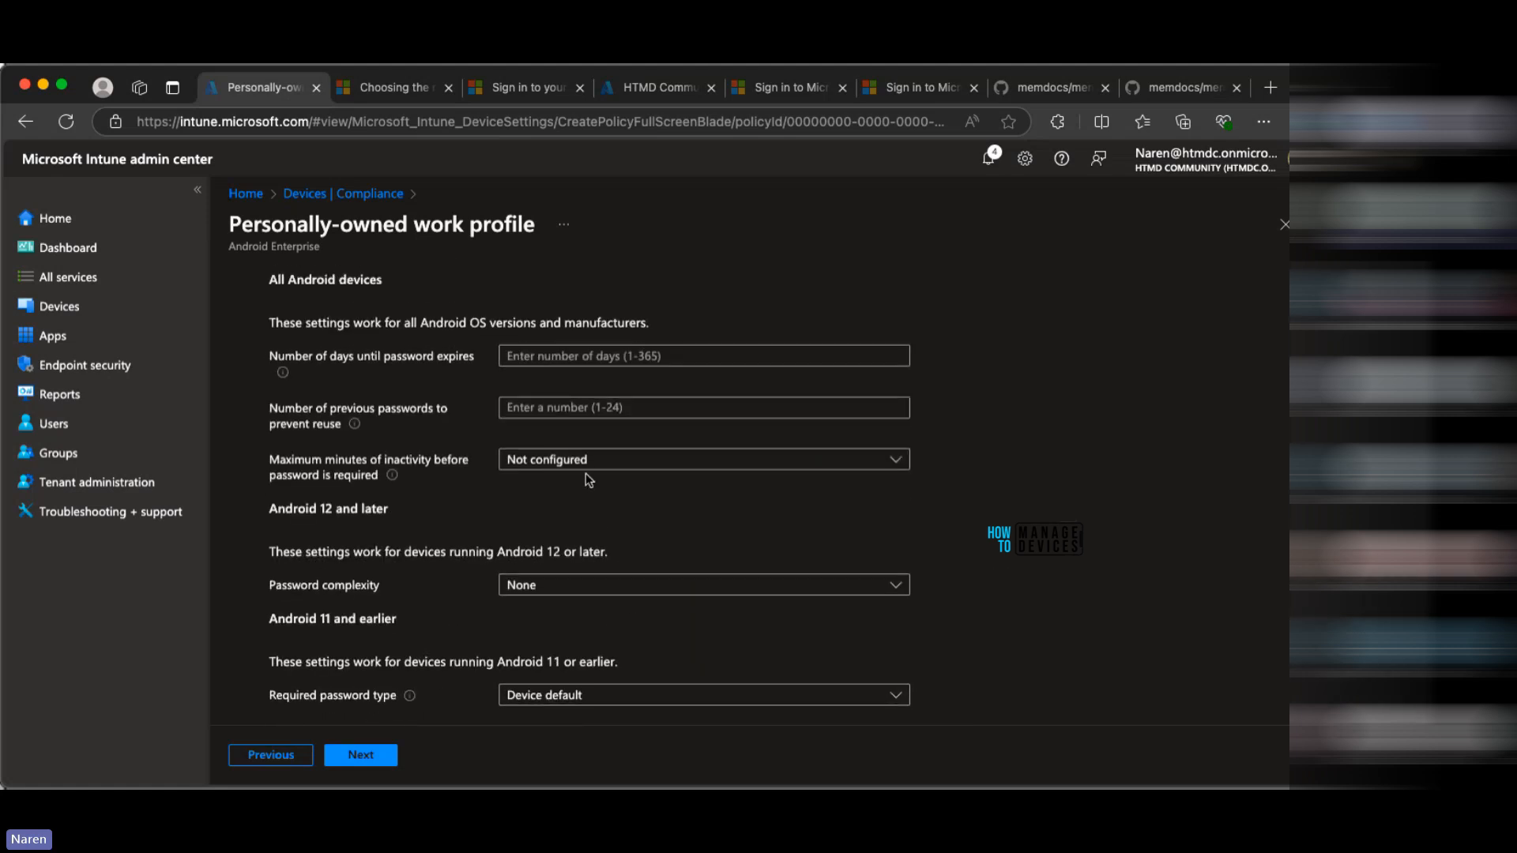
pyautogui.scroll(-1, 561, 600)
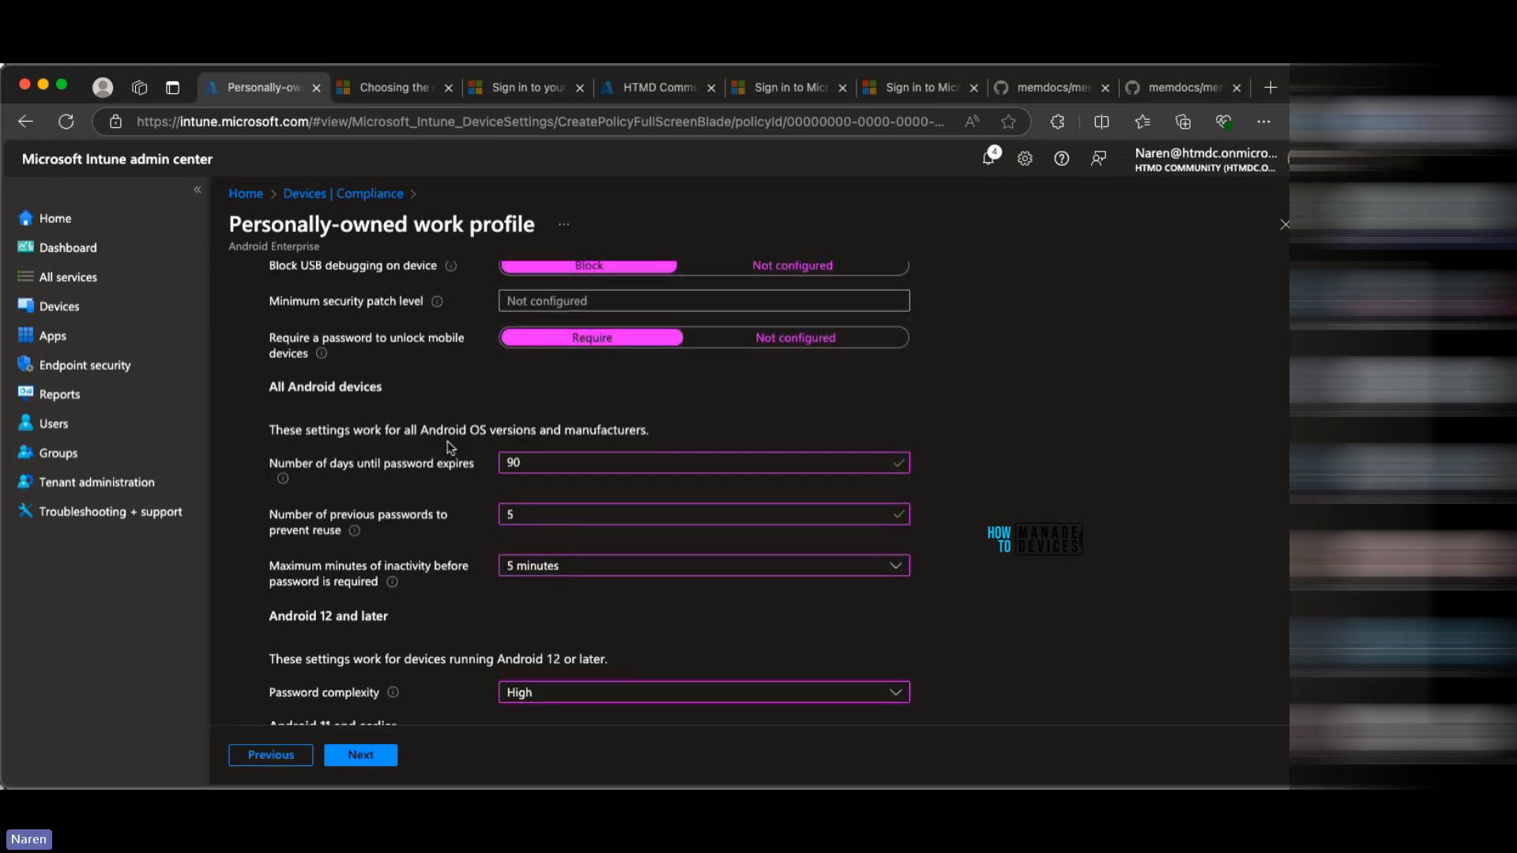
pyautogui.scroll(2, 437, 512)
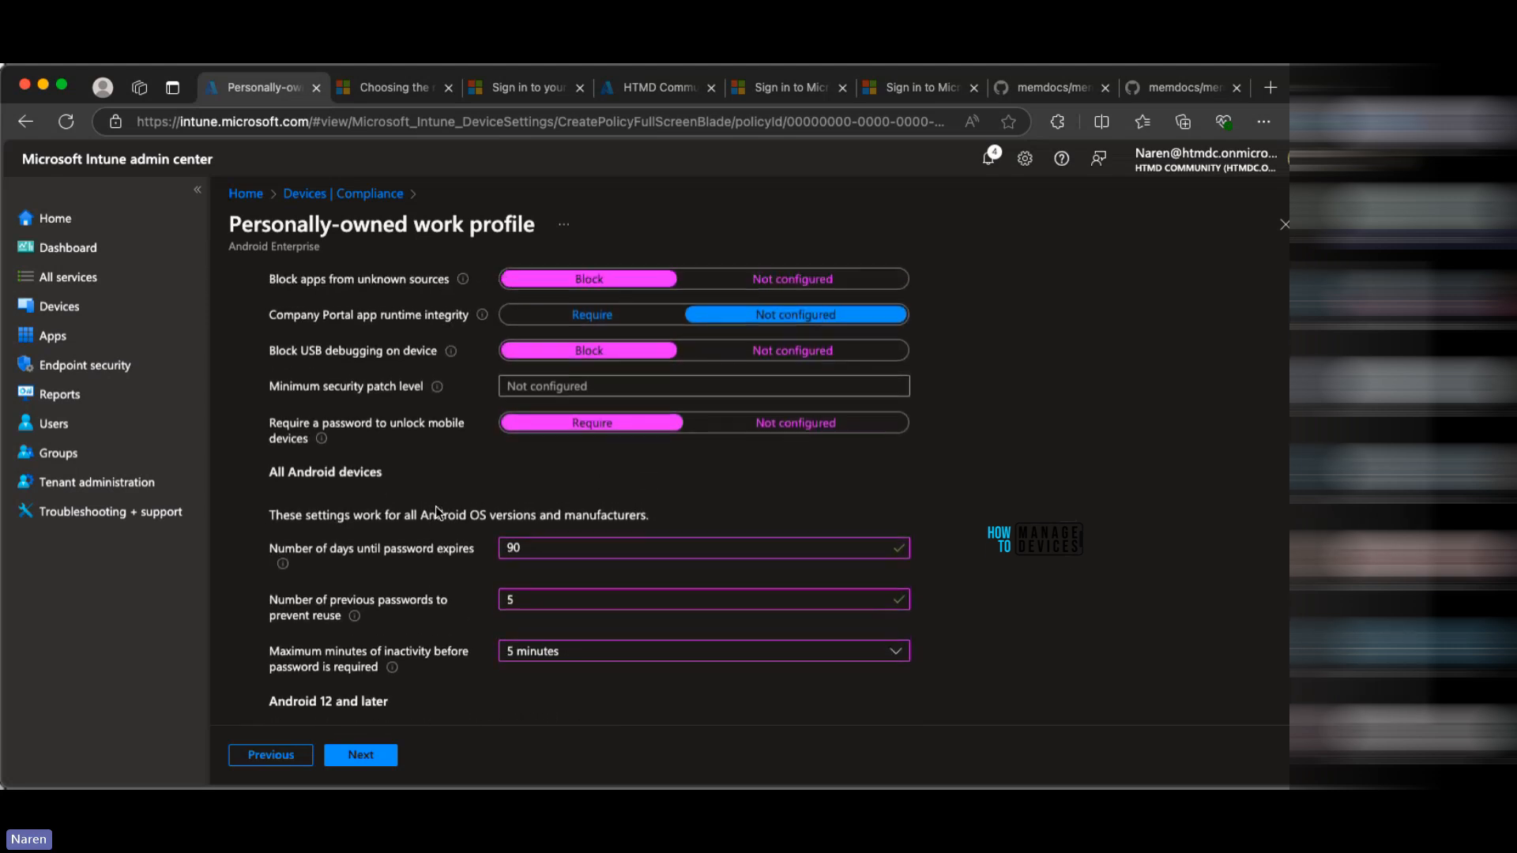
pyautogui.scroll(-6, 436, 509)
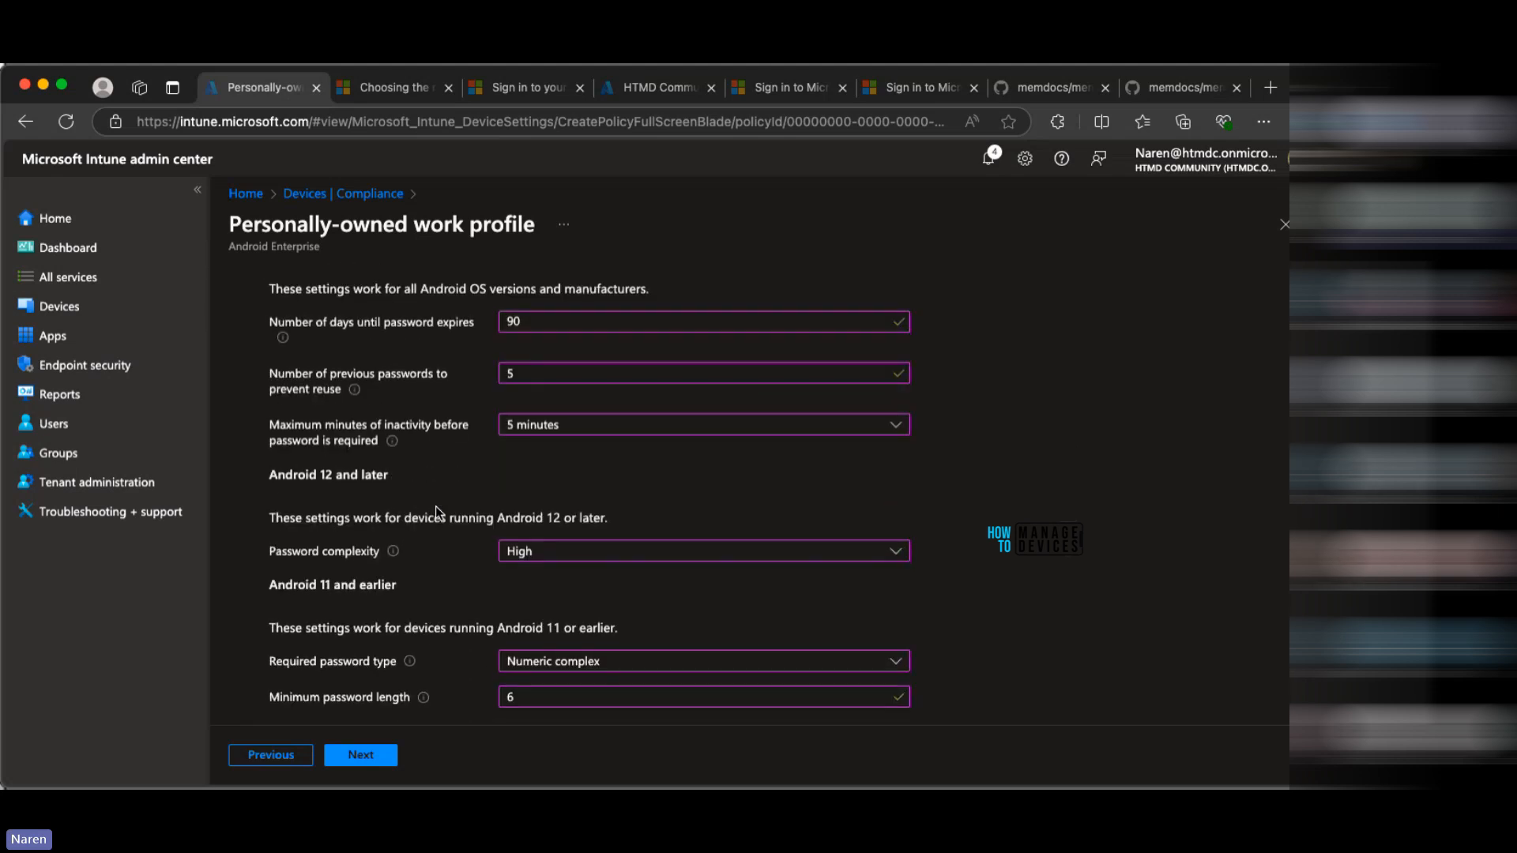
pyautogui.scroll(-8, 437, 512)
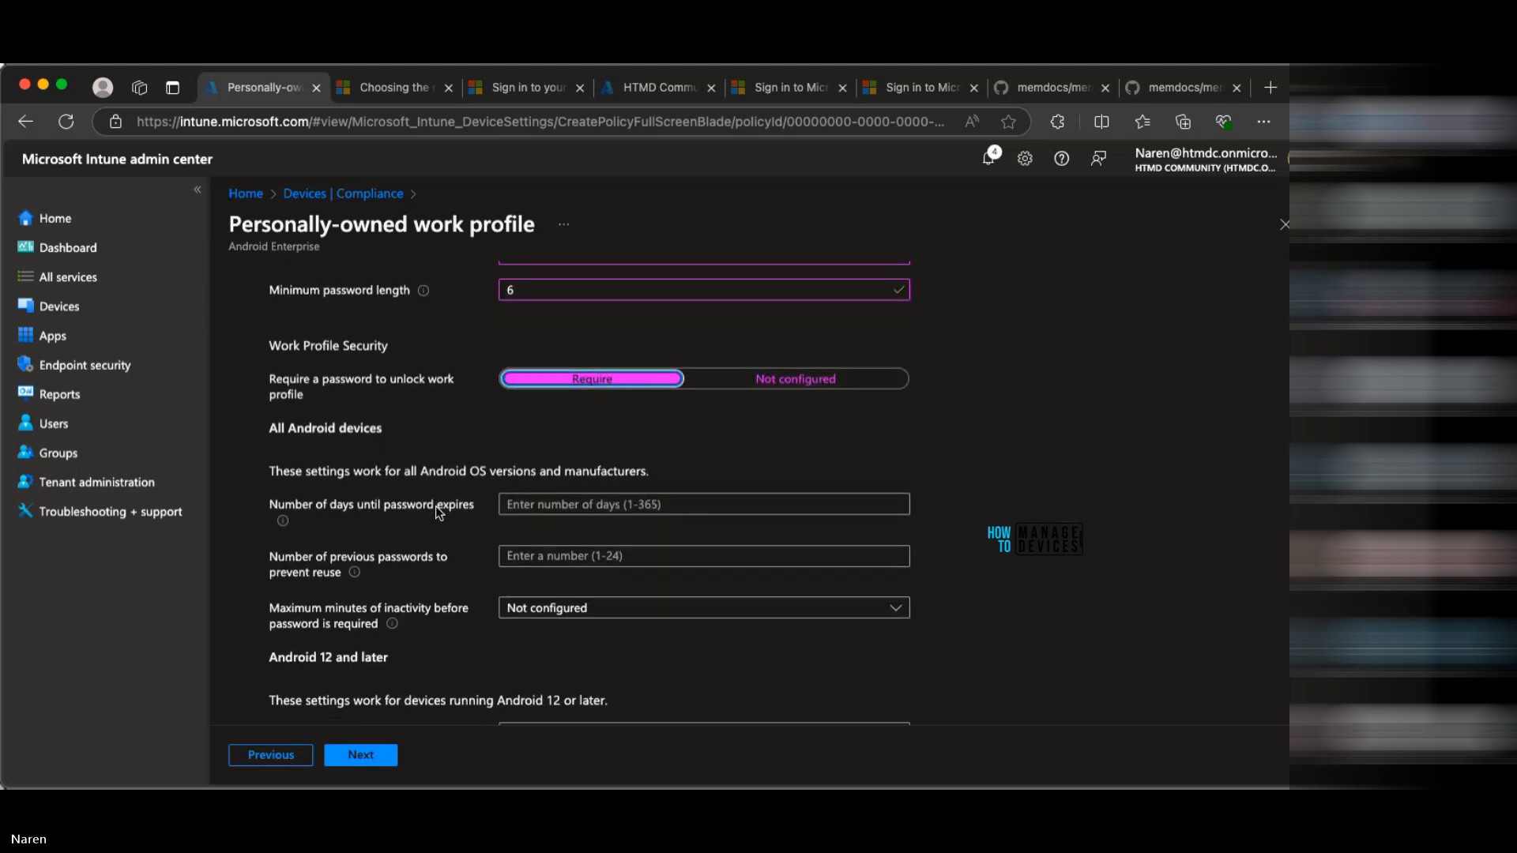
pyautogui.click(795, 383)
pyautogui.click(361, 755)
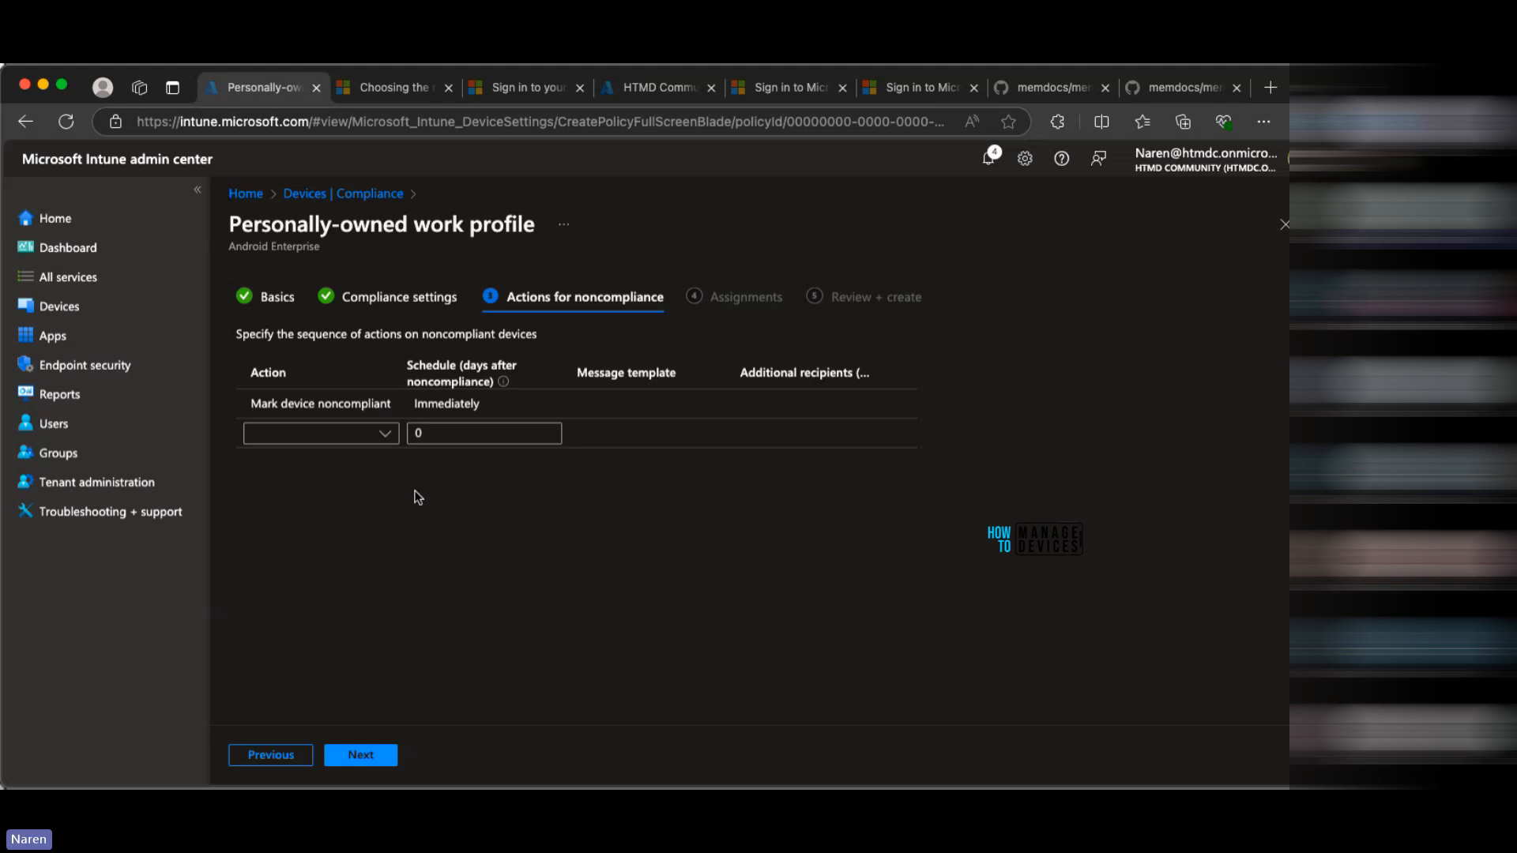
# Step: Schedule the Mark device noncompliant action for 4 days after noncompliance
pyautogui.click(364, 415)
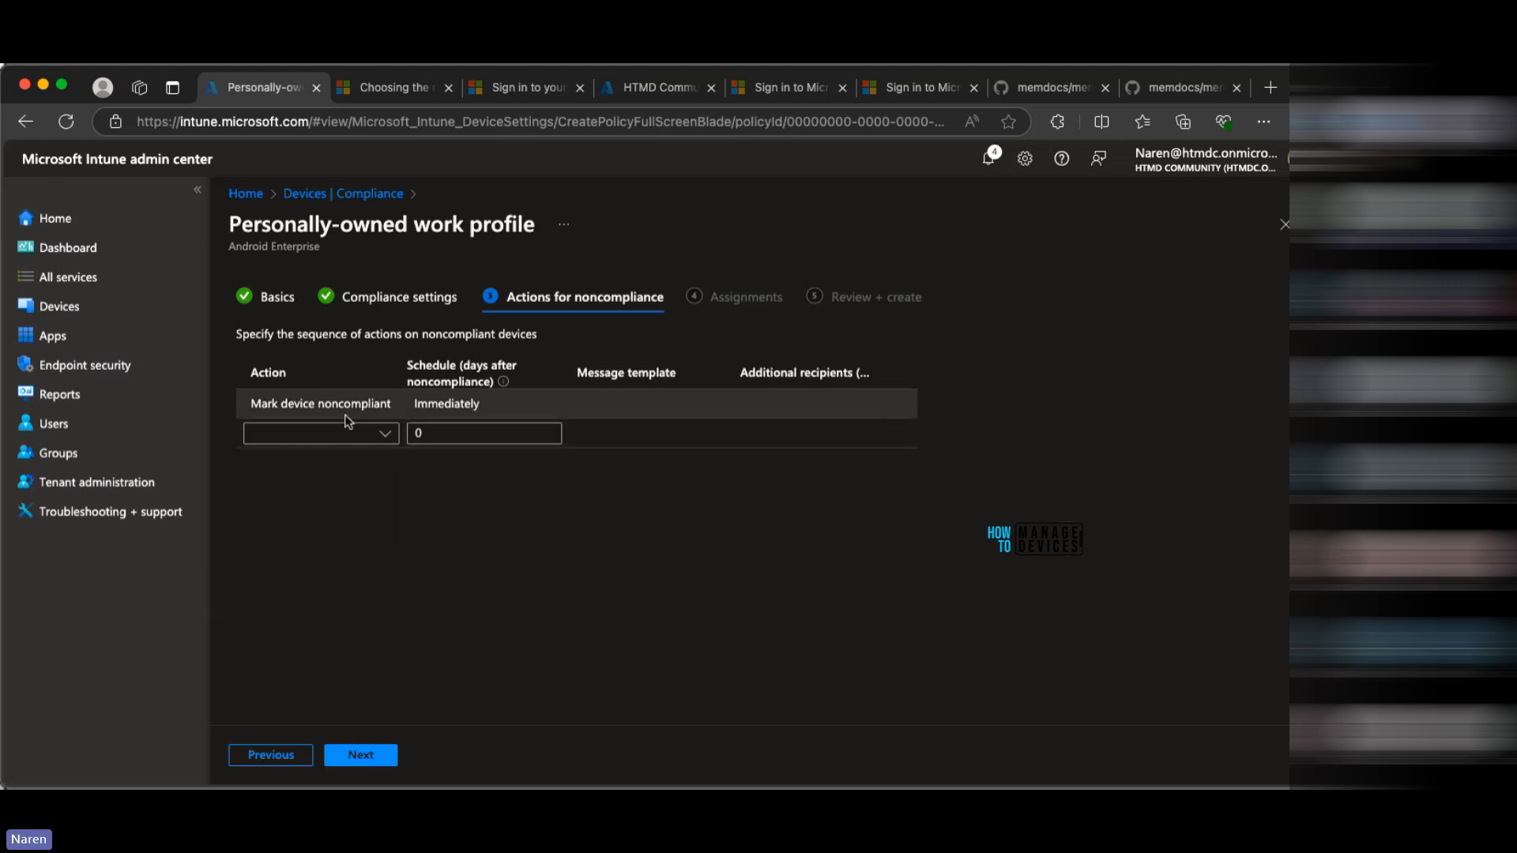
pyautogui.click(468, 405)
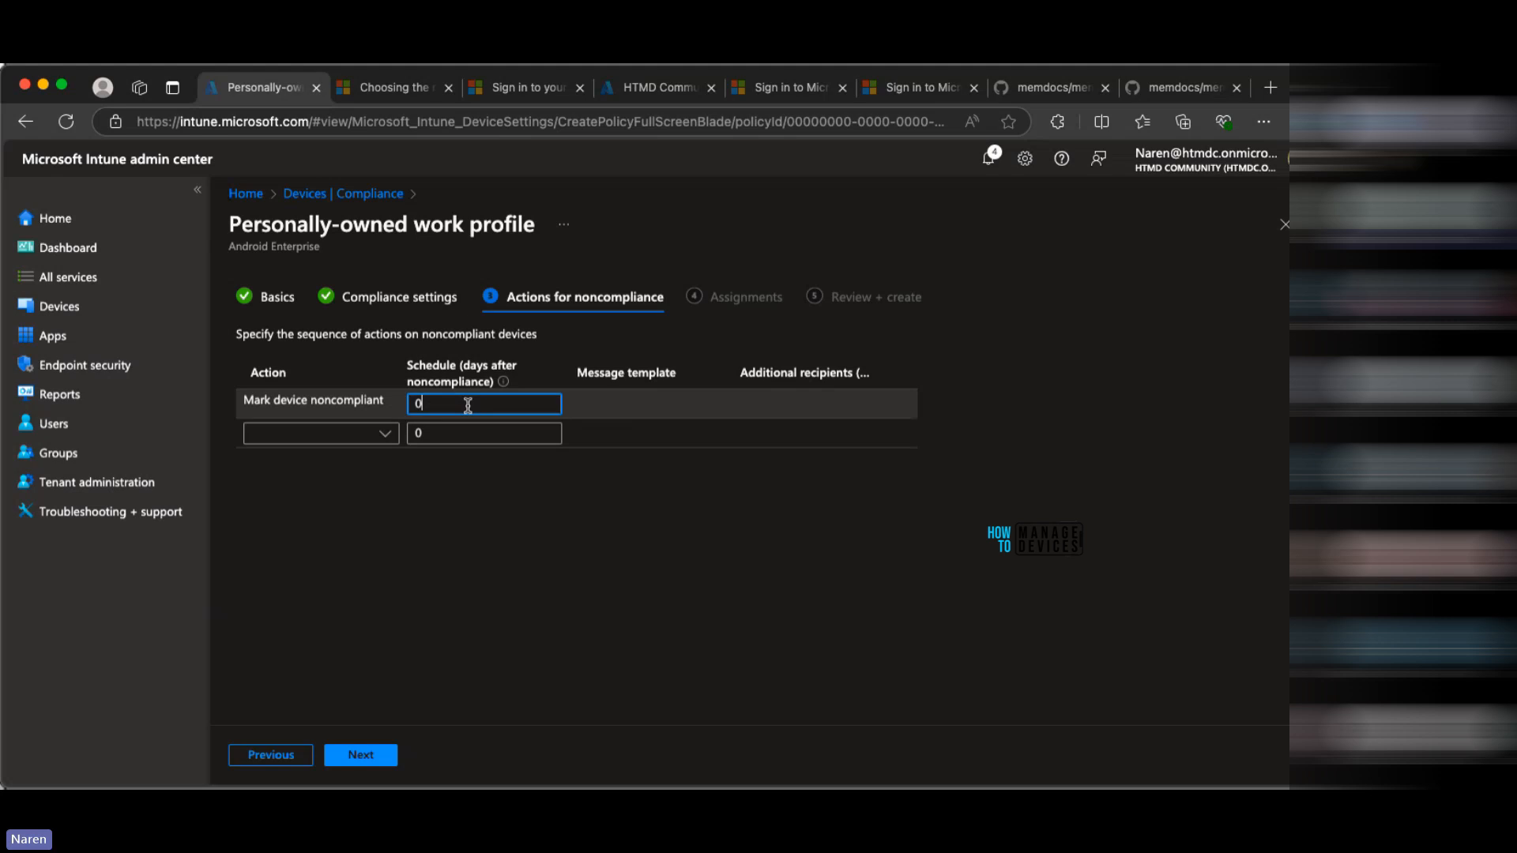
pyautogui.click(496, 506)
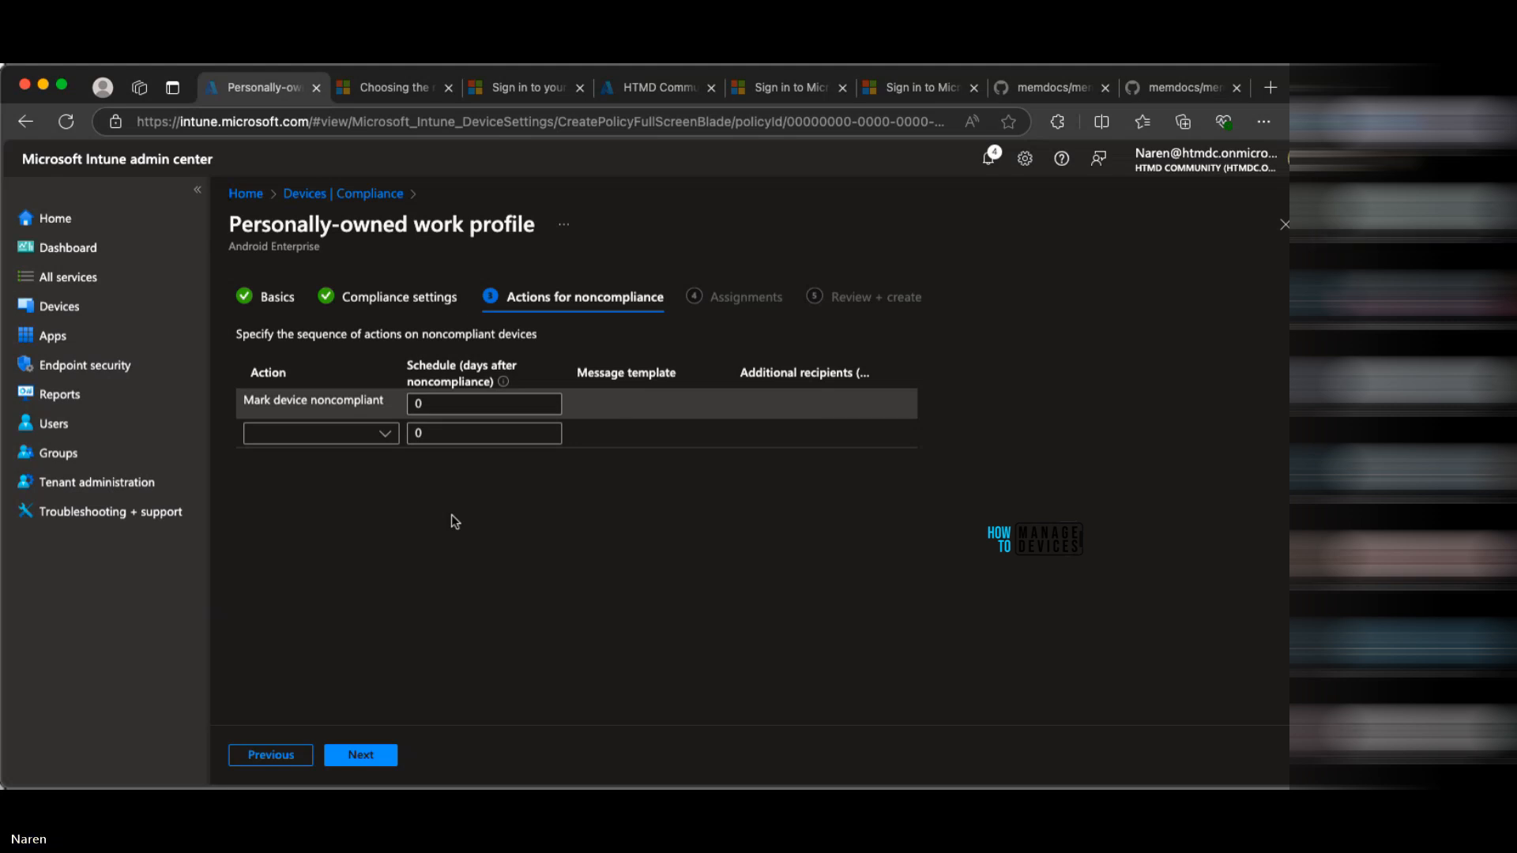
pyautogui.click(437, 406)
pyautogui.press('BackSpace')
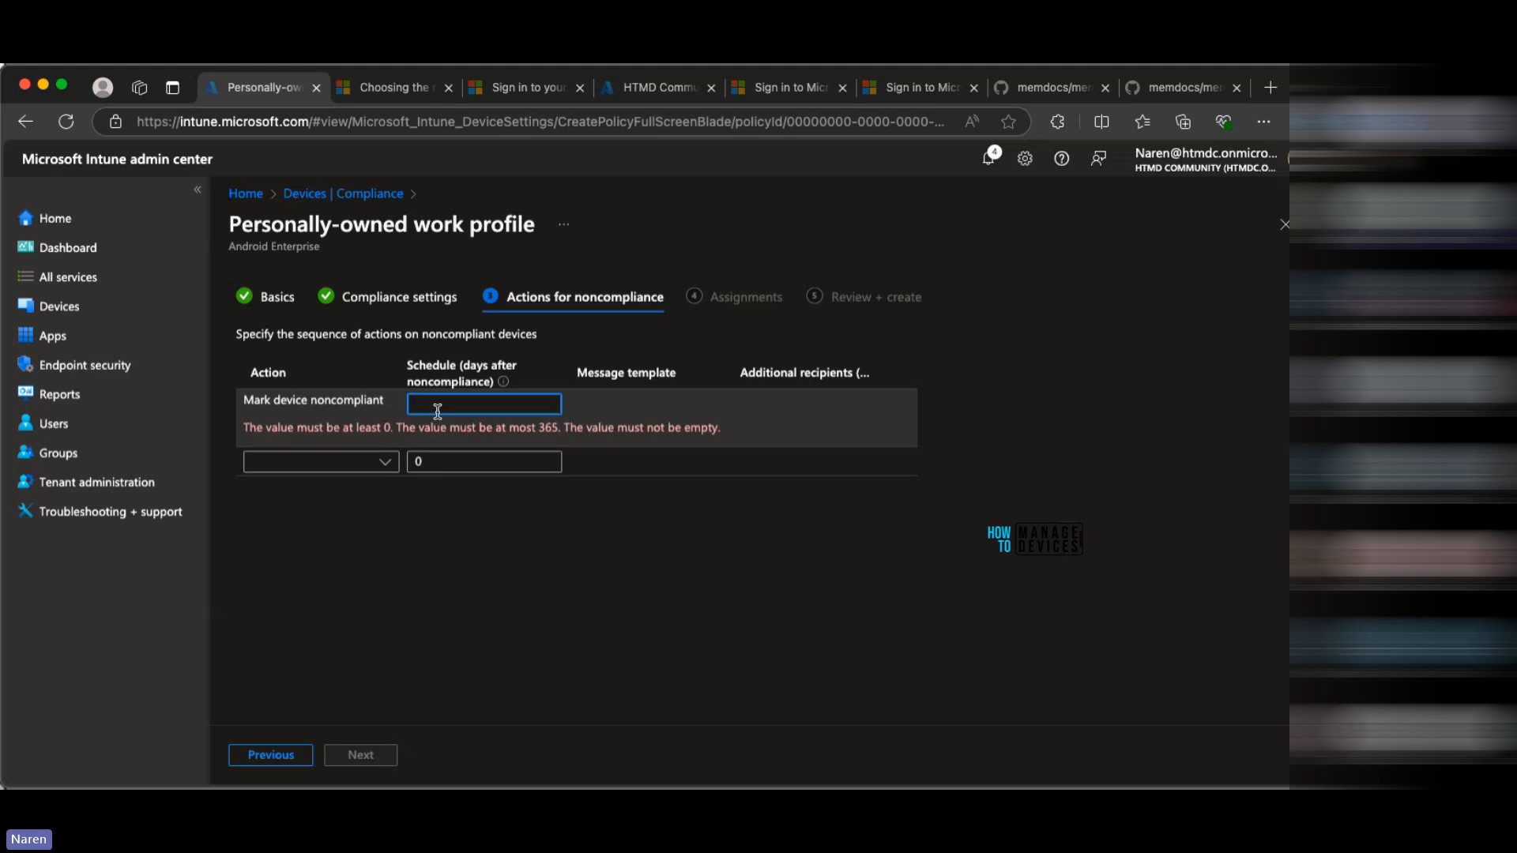
pyautogui.write('4')
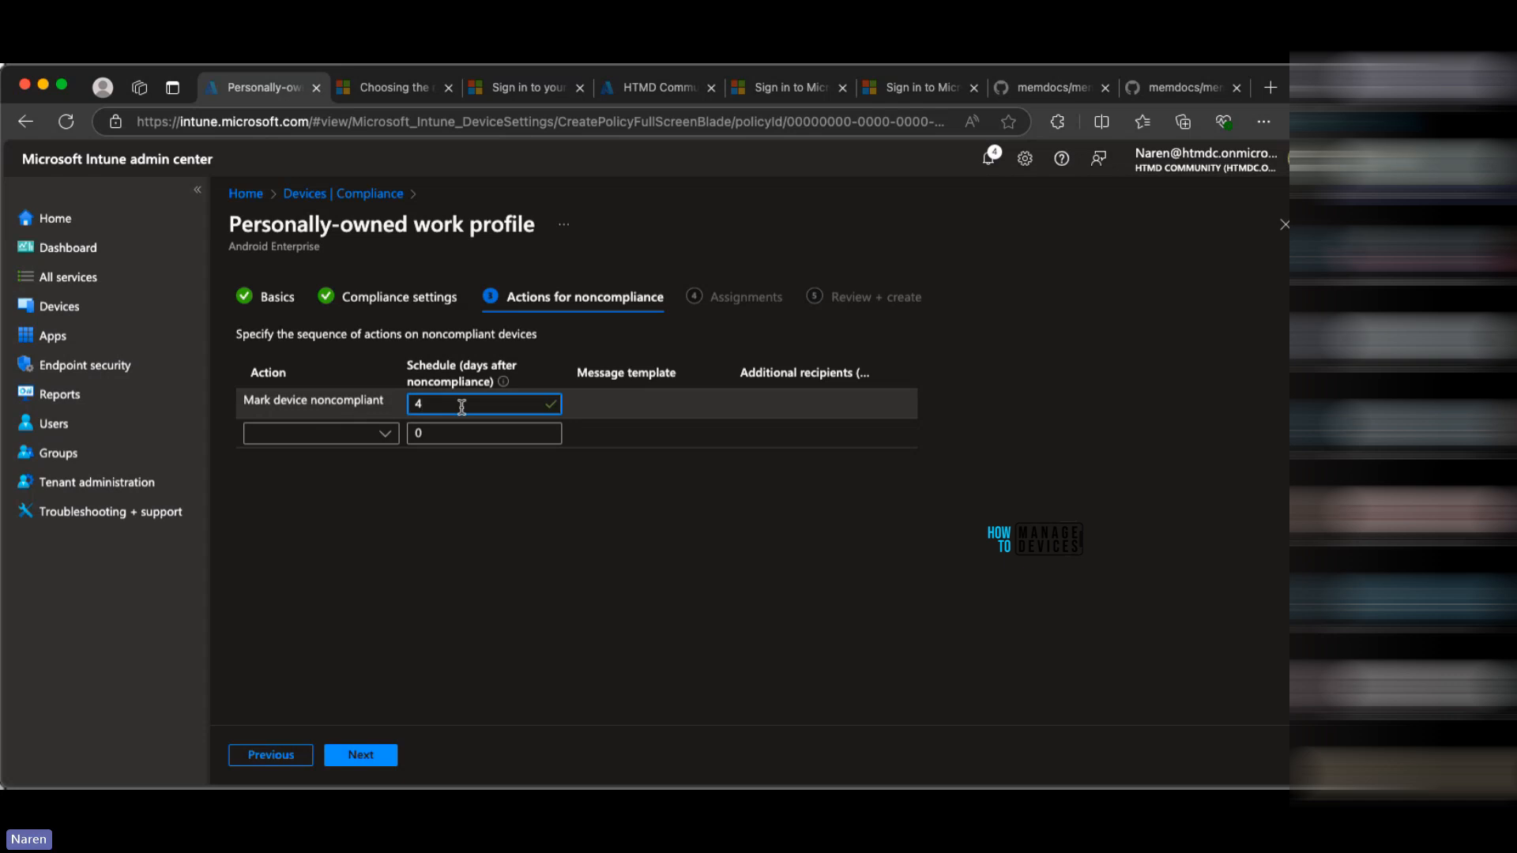
# Step: Add a Send email to end user action that uses the non-compliant notification message template
pyautogui.click(363, 433)
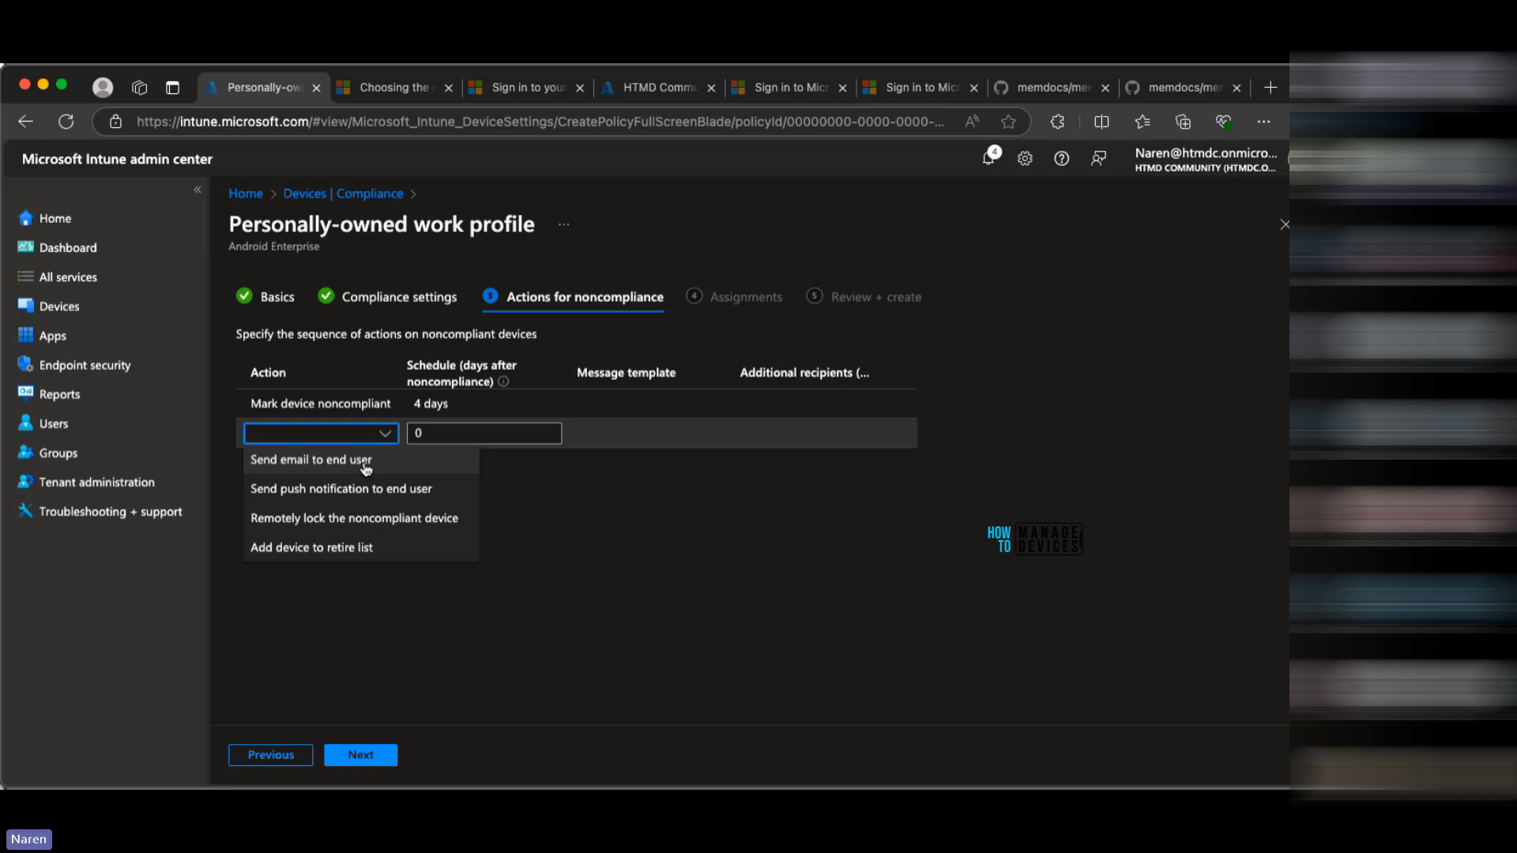
pyautogui.click(366, 466)
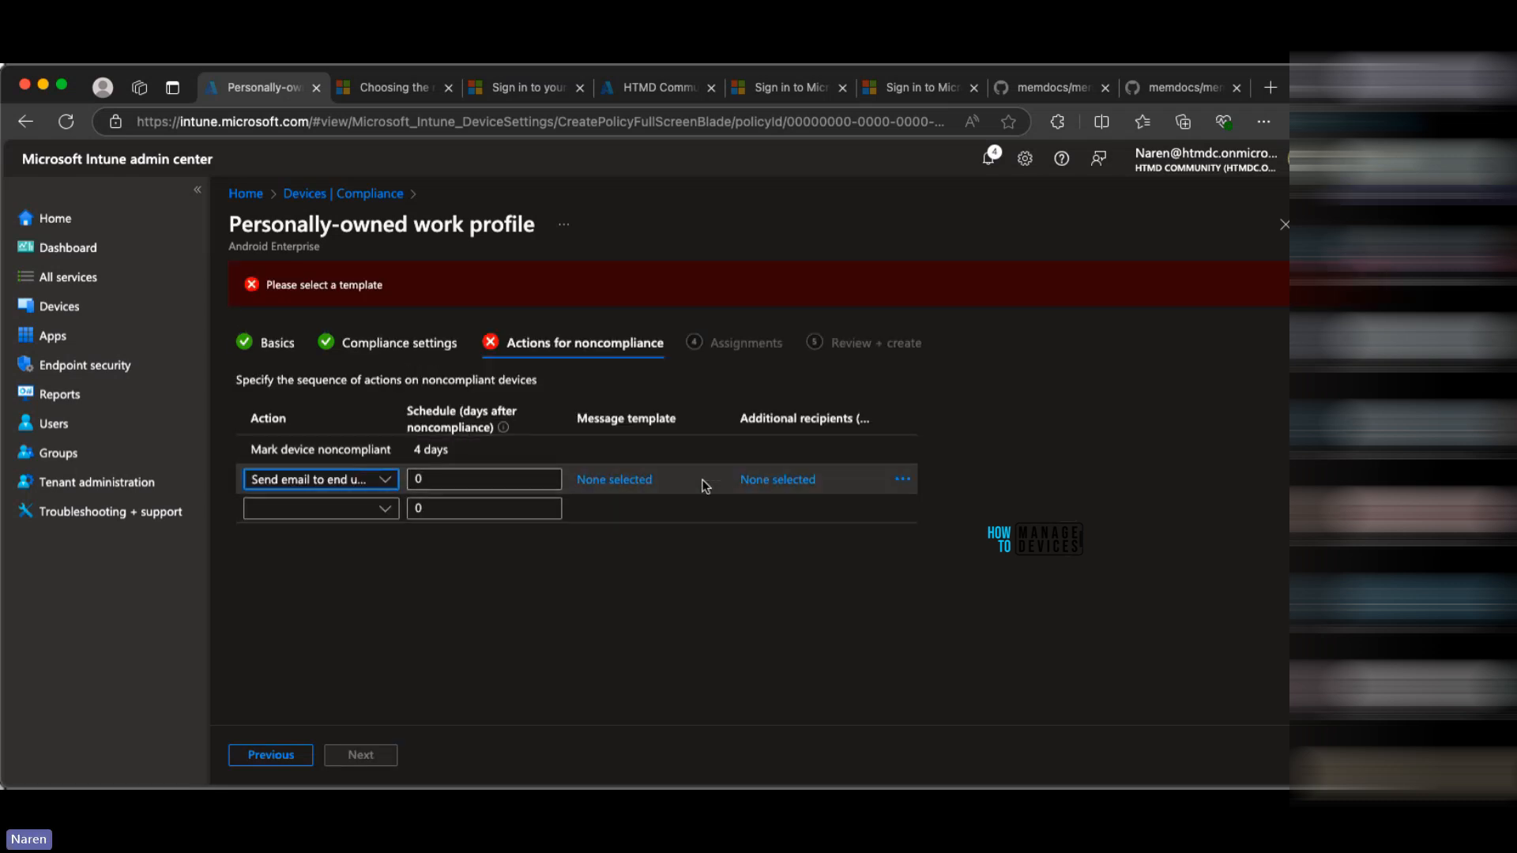
pyautogui.click(612, 480)
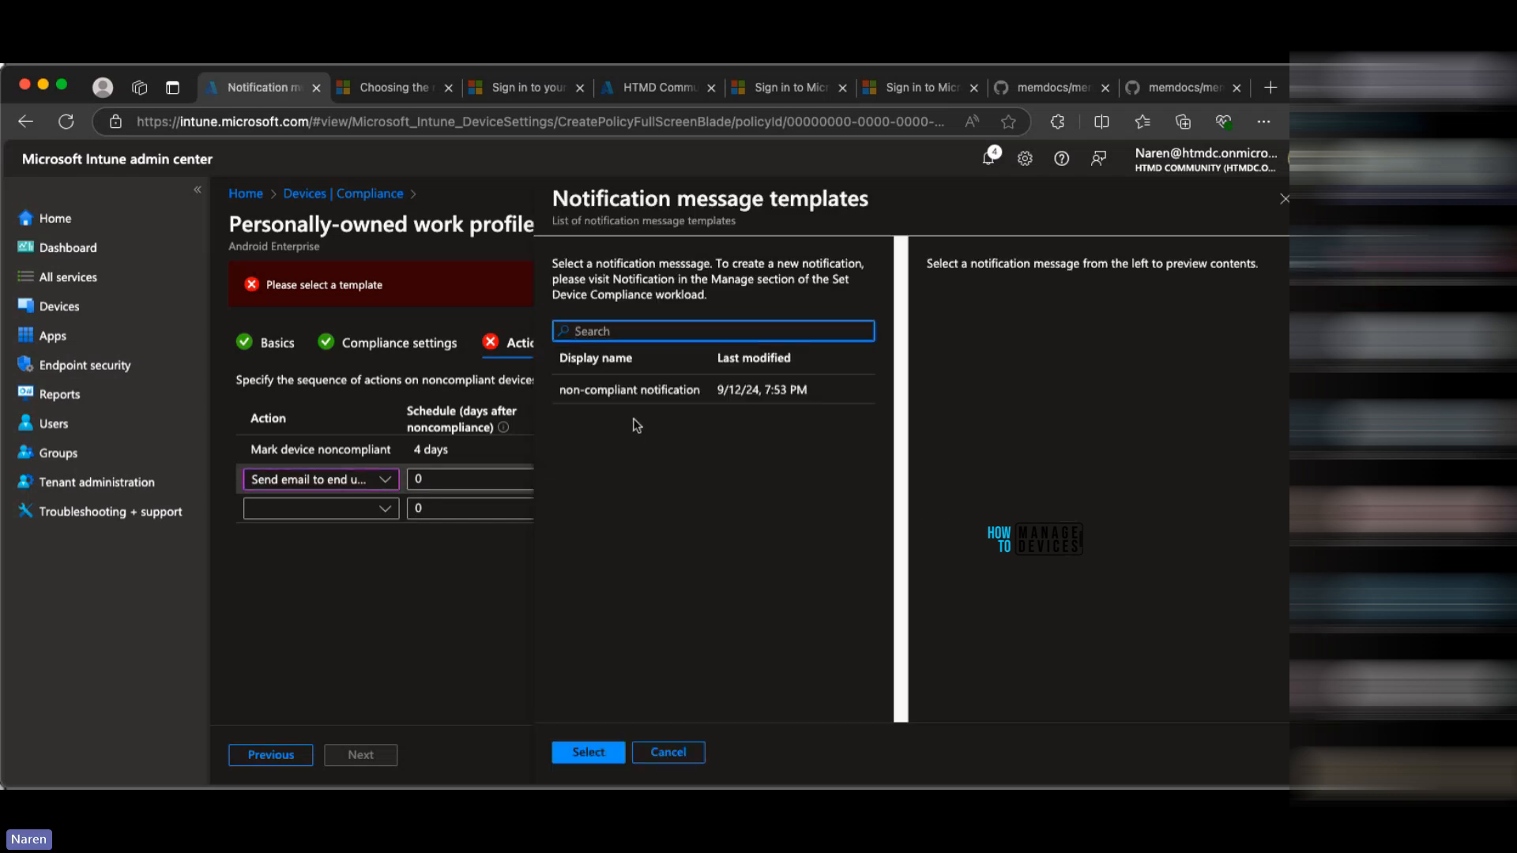
pyautogui.click(628, 392)
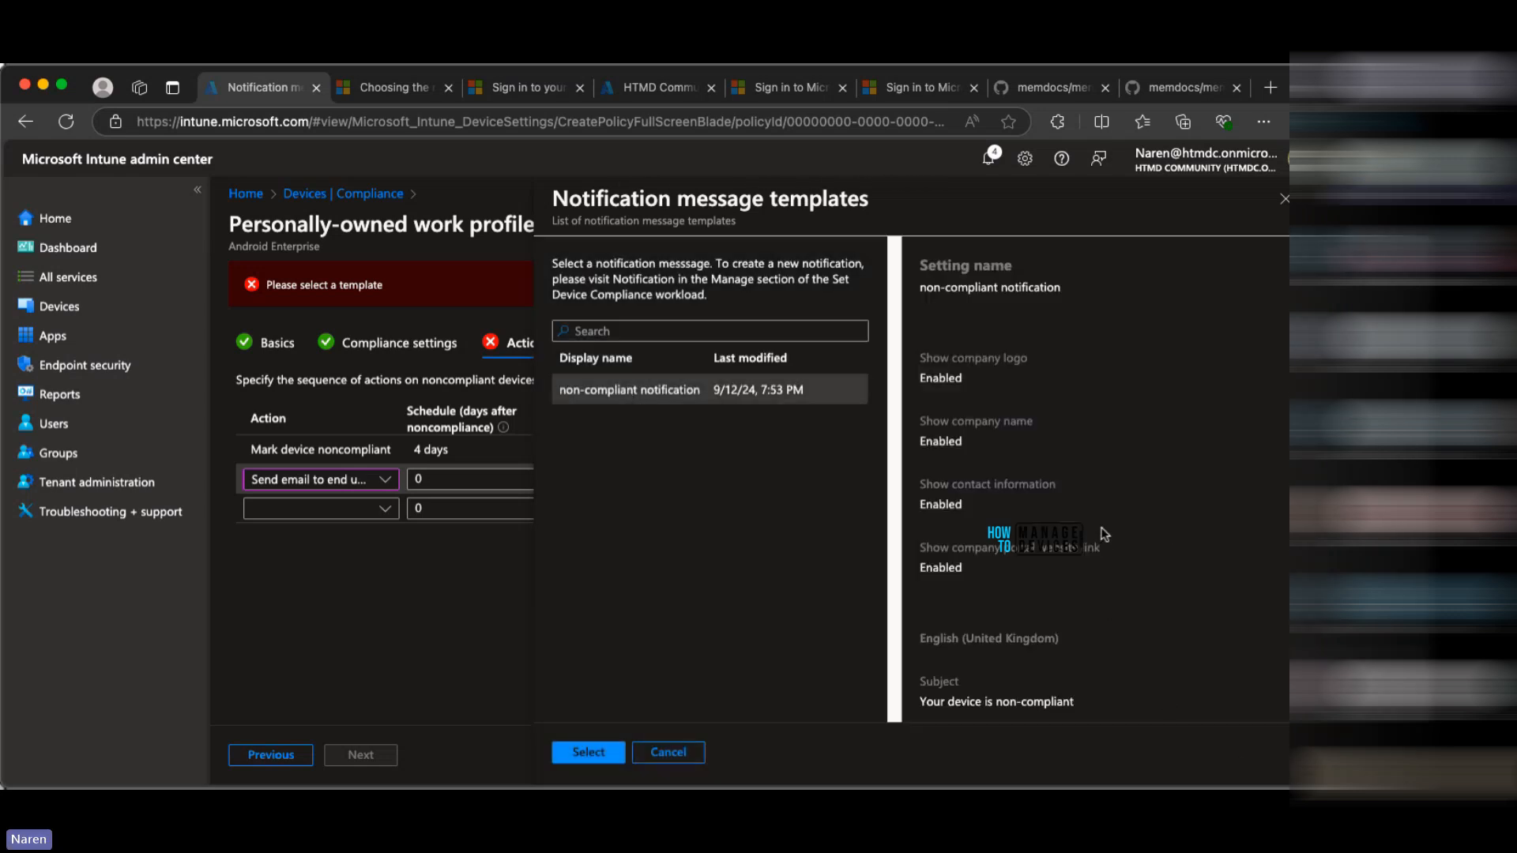
pyautogui.scroll(-2, 1104, 535)
pyautogui.scroll(-1, 1104, 535)
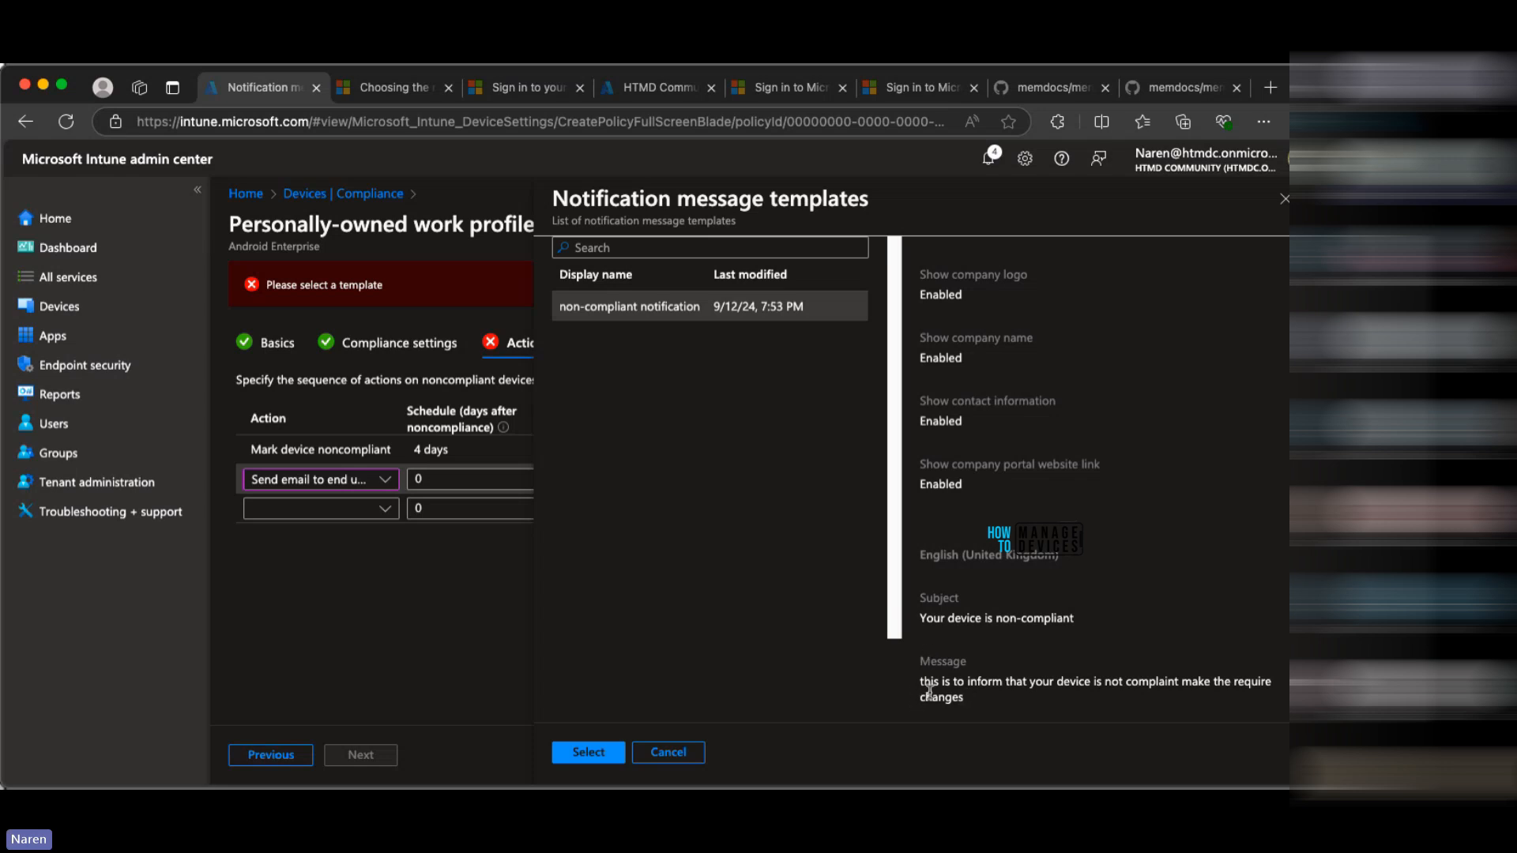
pyautogui.scroll(3, 1015, 571)
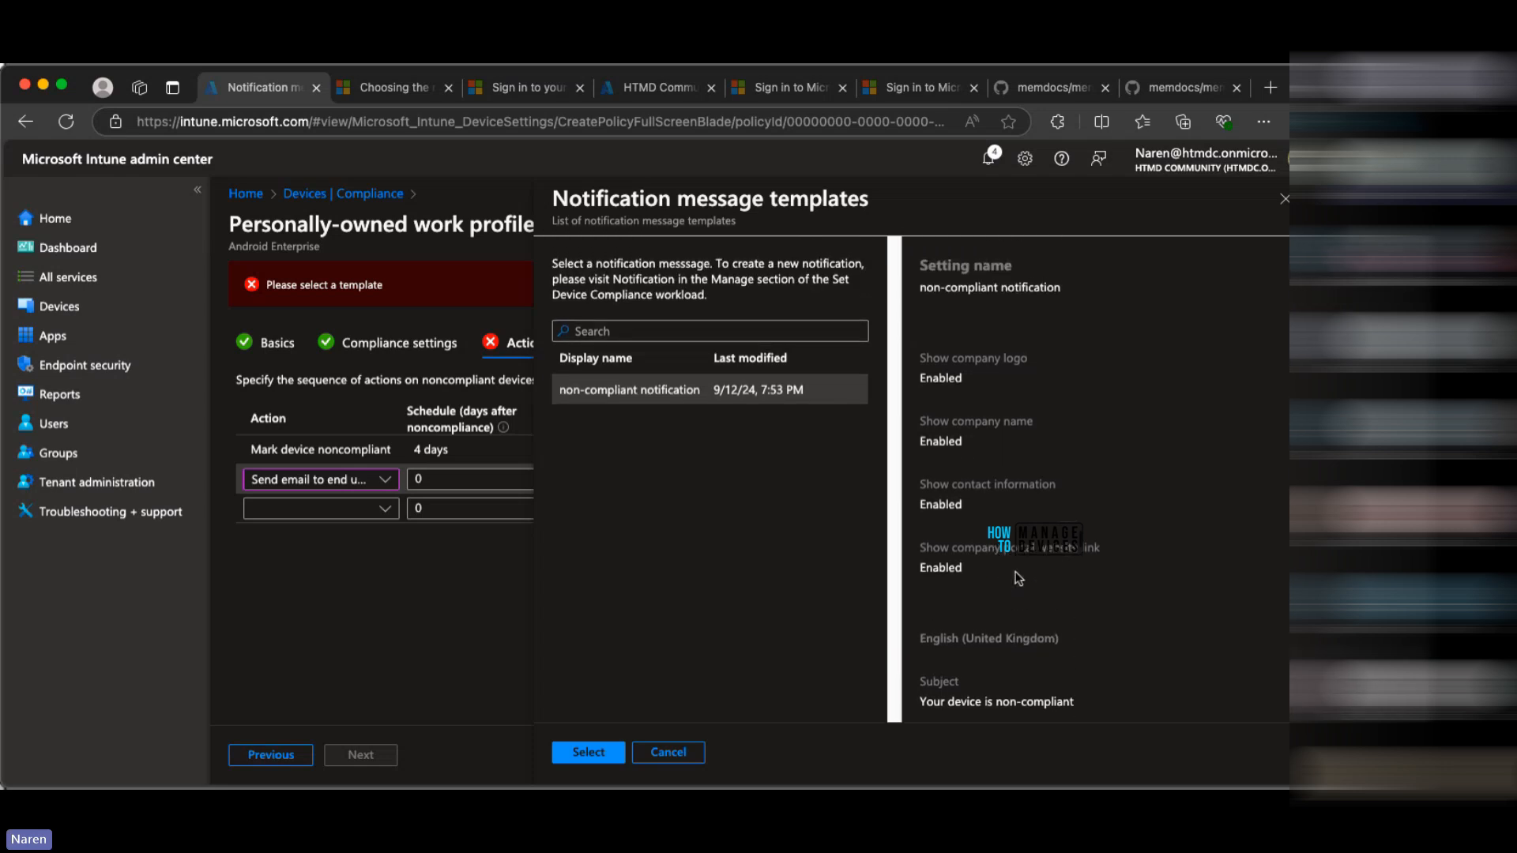
pyautogui.click(587, 760)
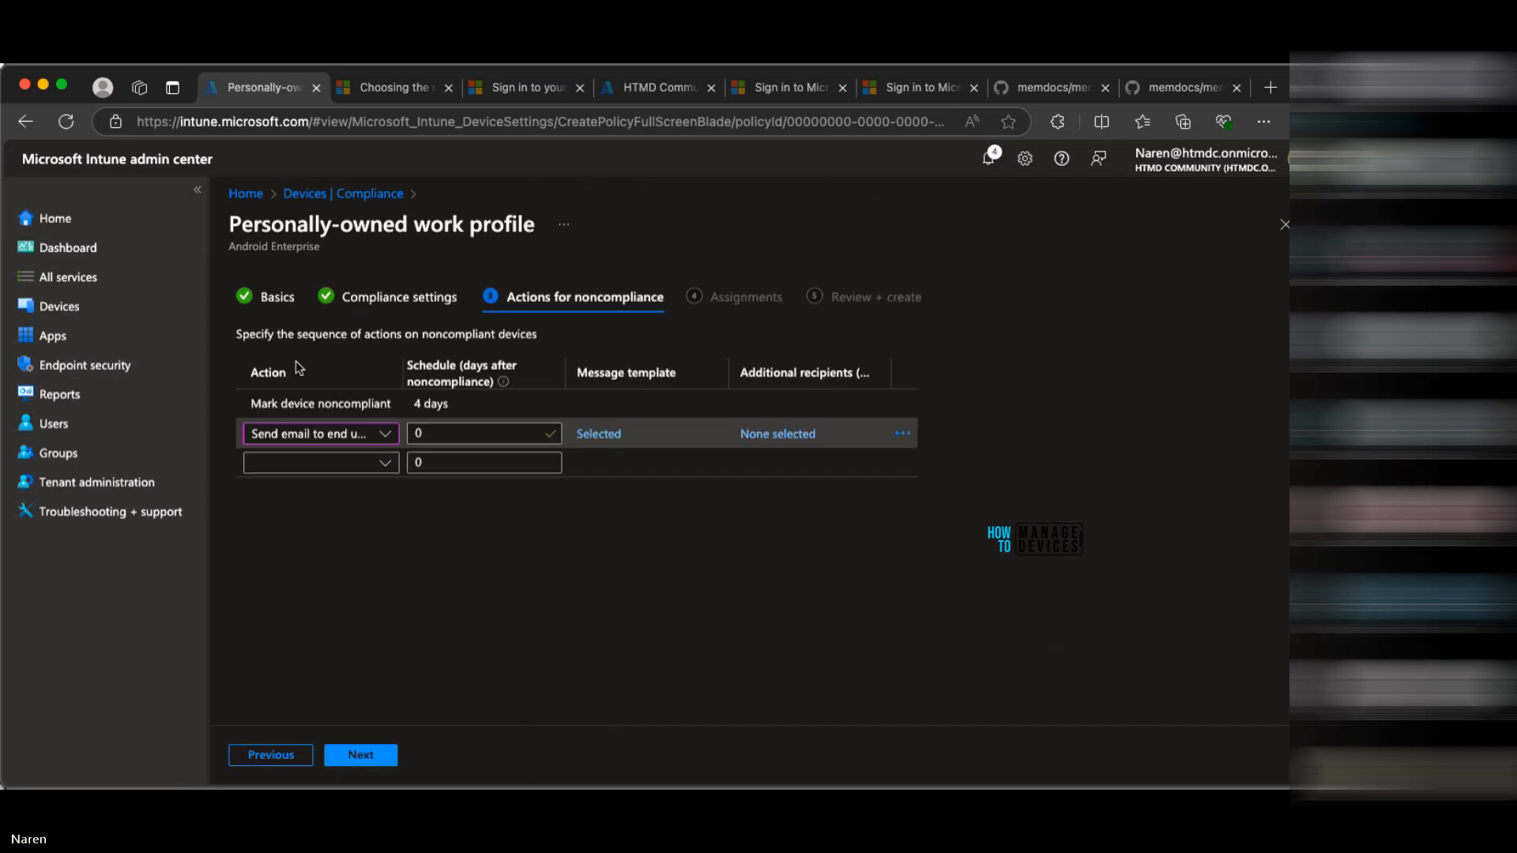
# Step: Schedule the Send email to end user action for 0 days after noncompliance
pyautogui.click(434, 432)
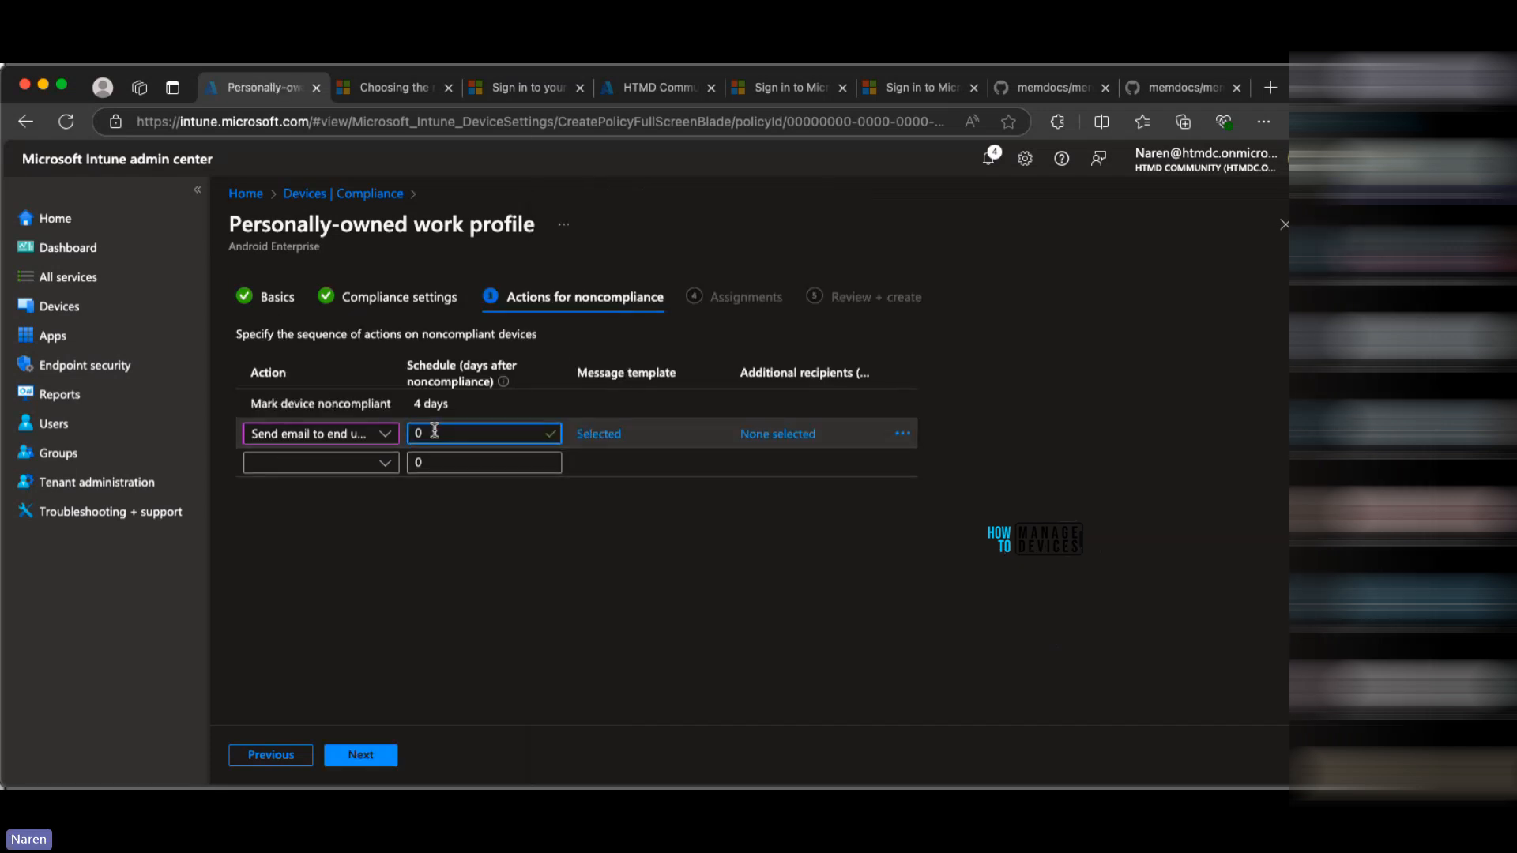
pyautogui.press('BackSpace')
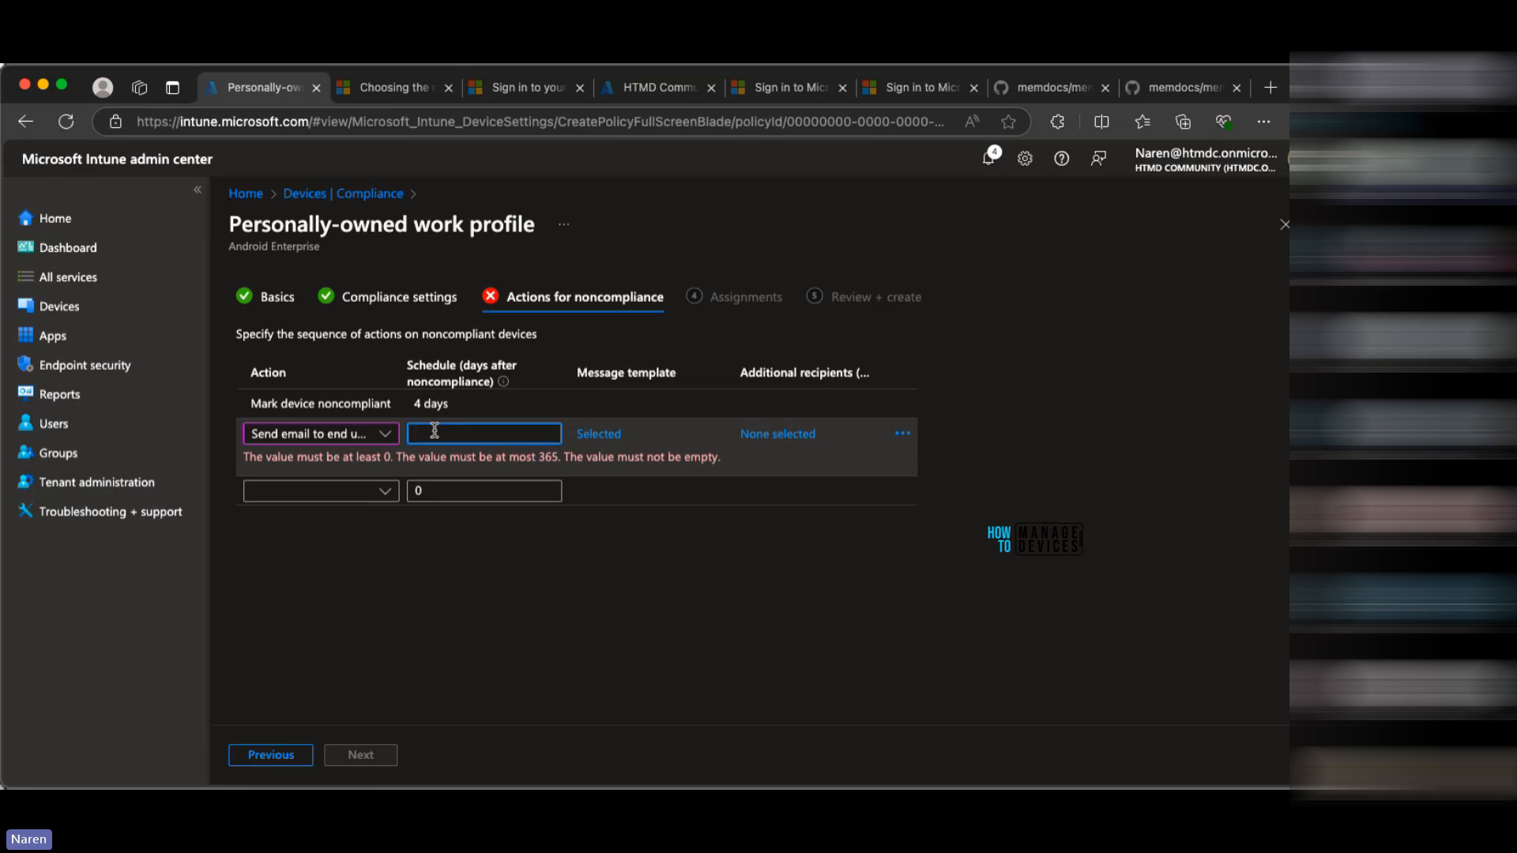
pyautogui.write('0')
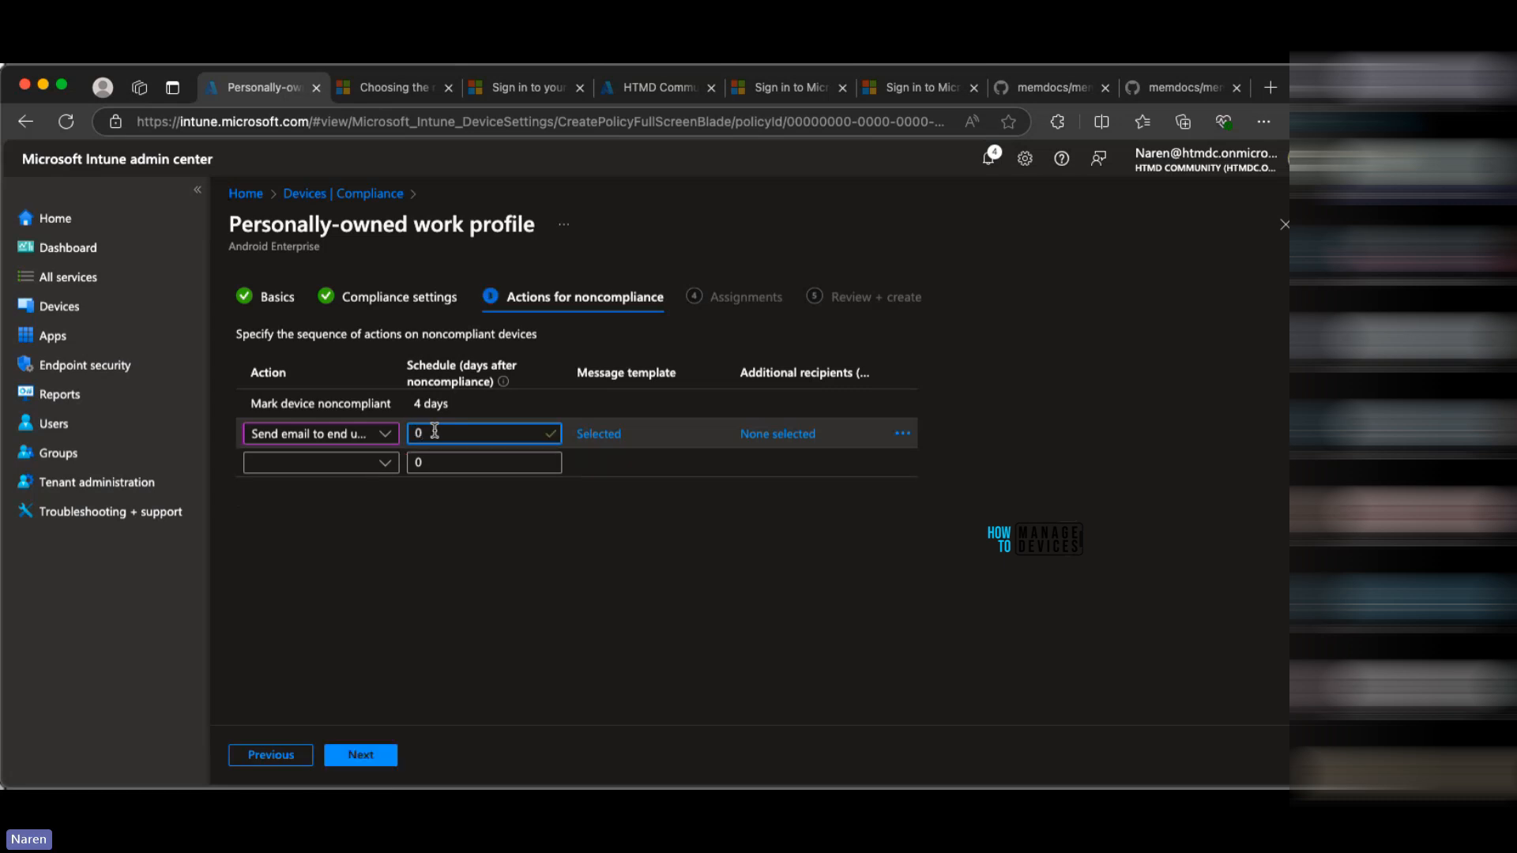
pyautogui.click(487, 589)
# Step: Add a second Send email to end user action scheduled 1 day after noncompliance, using the non-compliant notification message template
pyautogui.click(383, 465)
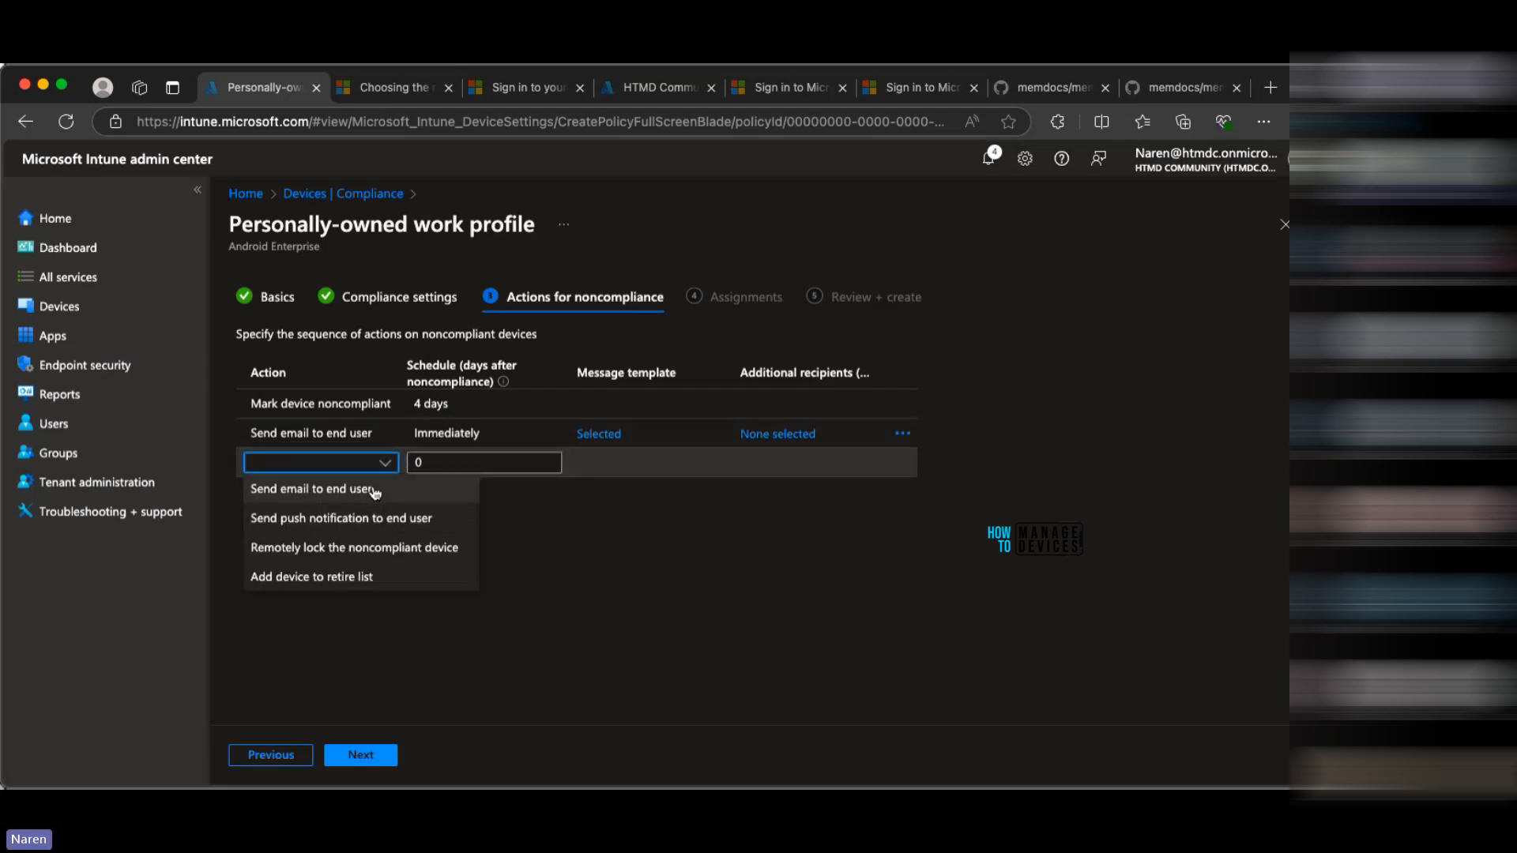
pyautogui.click(375, 490)
pyautogui.click(453, 512)
pyautogui.press('BackSpace')
pyautogui.write('1')
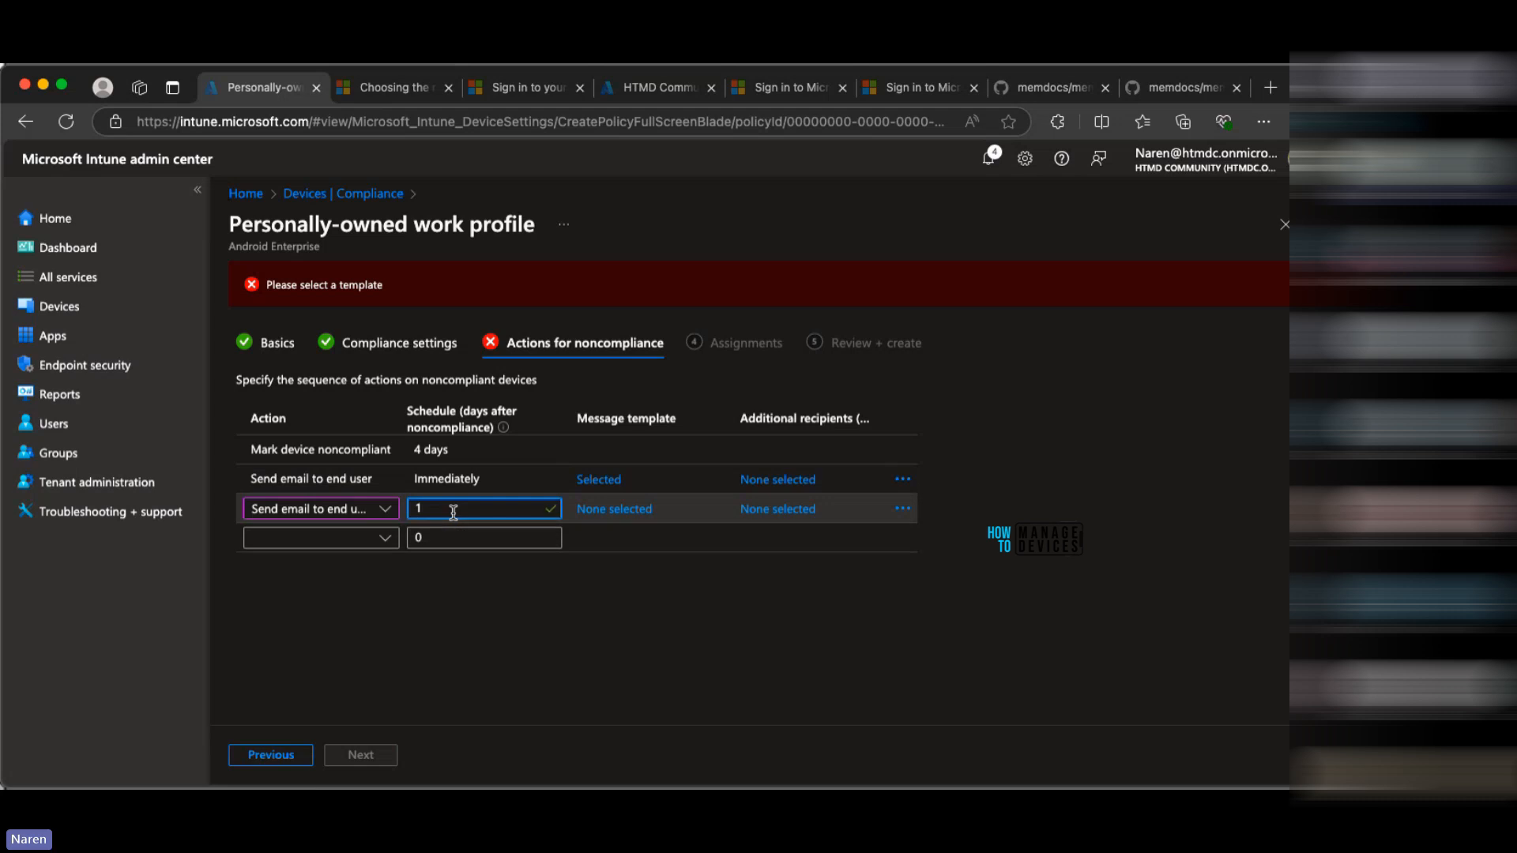
pyautogui.click(616, 509)
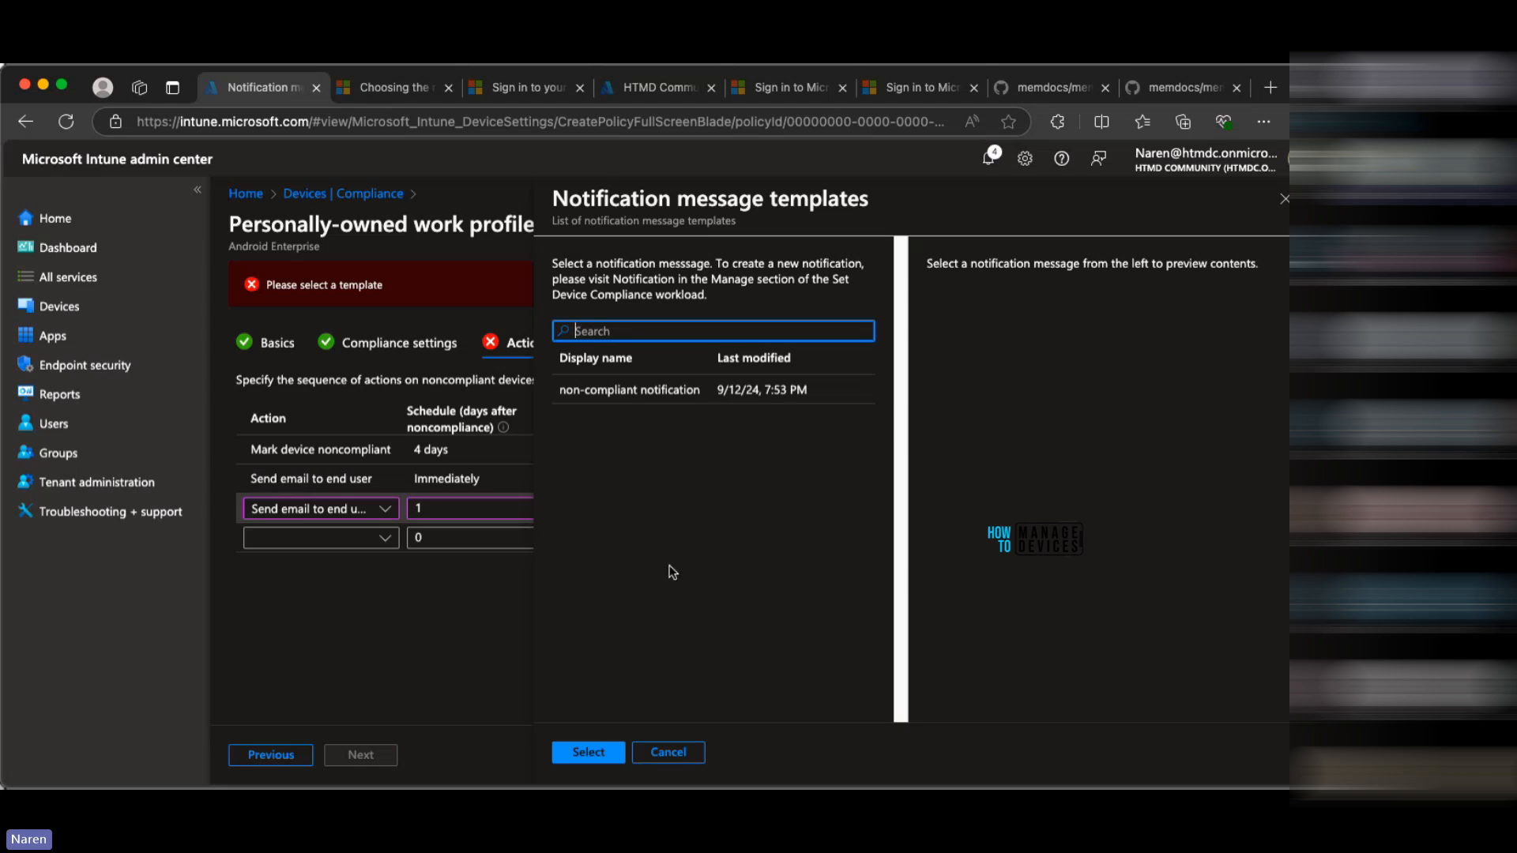
pyautogui.click(636, 390)
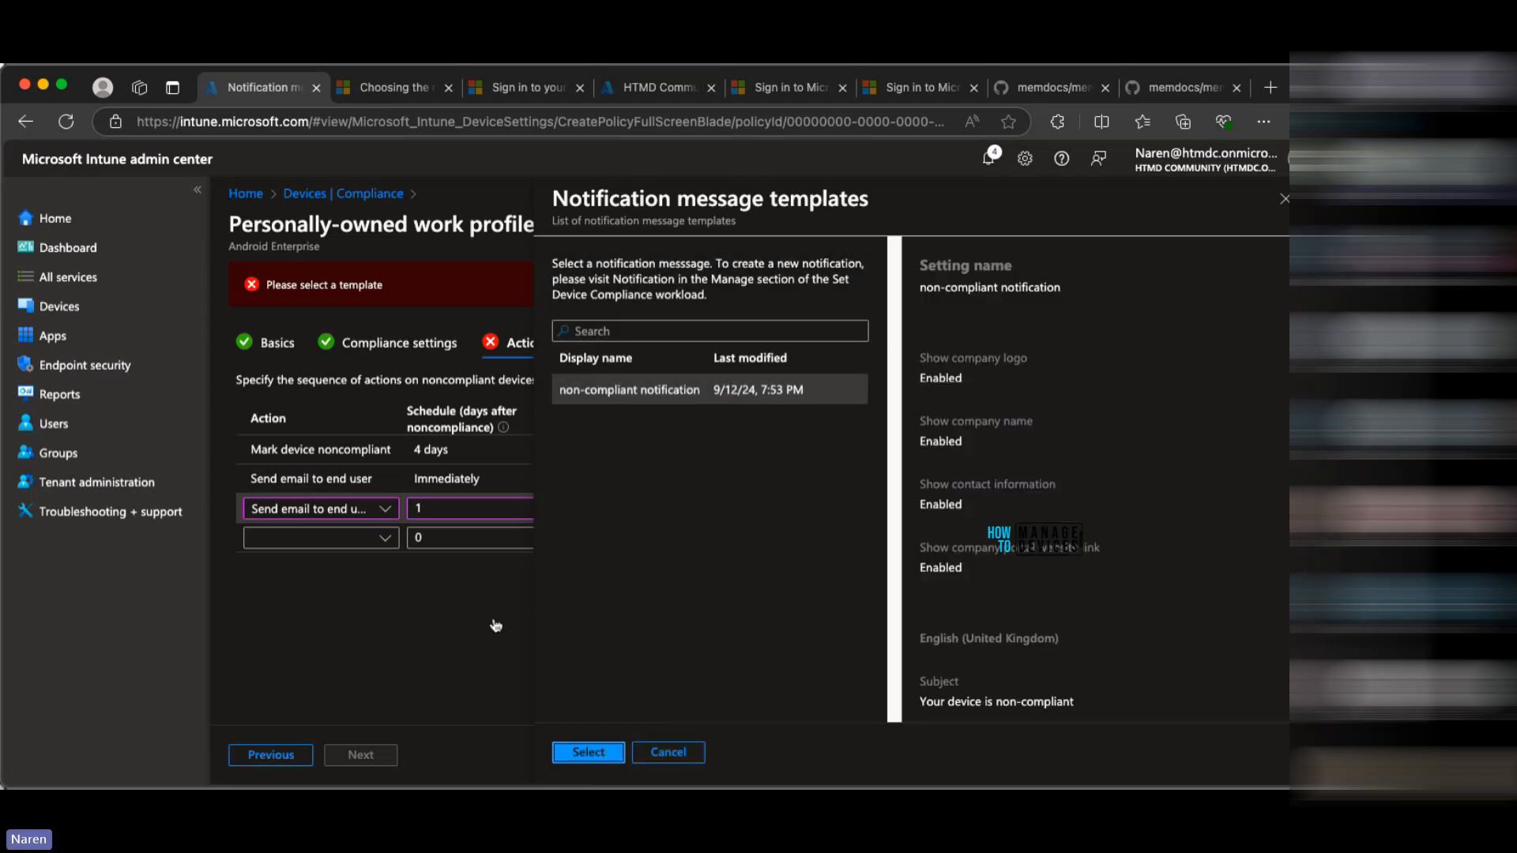
pyautogui.click(581, 752)
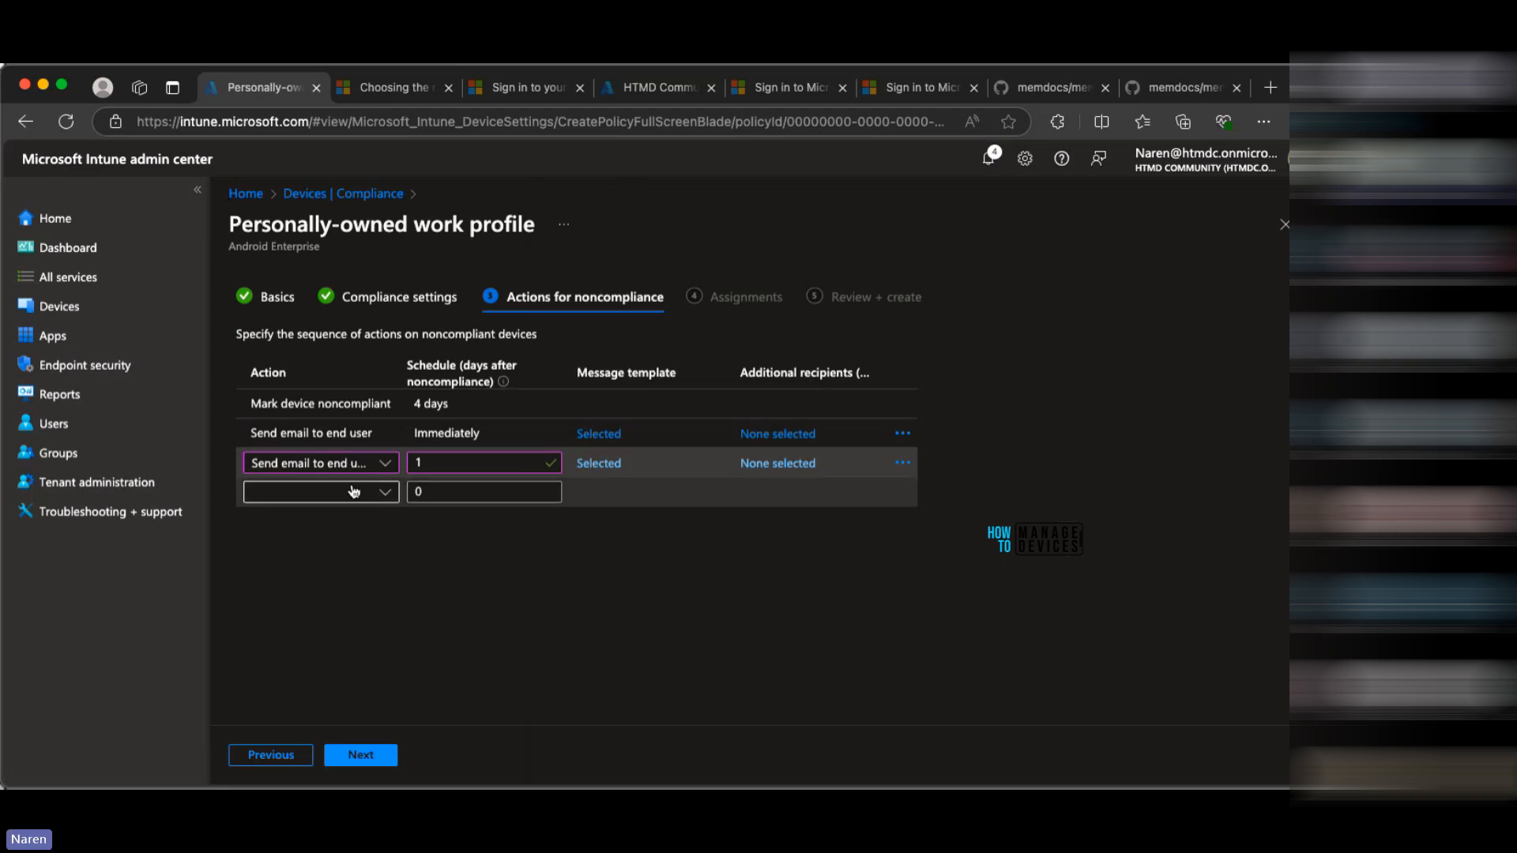
pyautogui.click(338, 445)
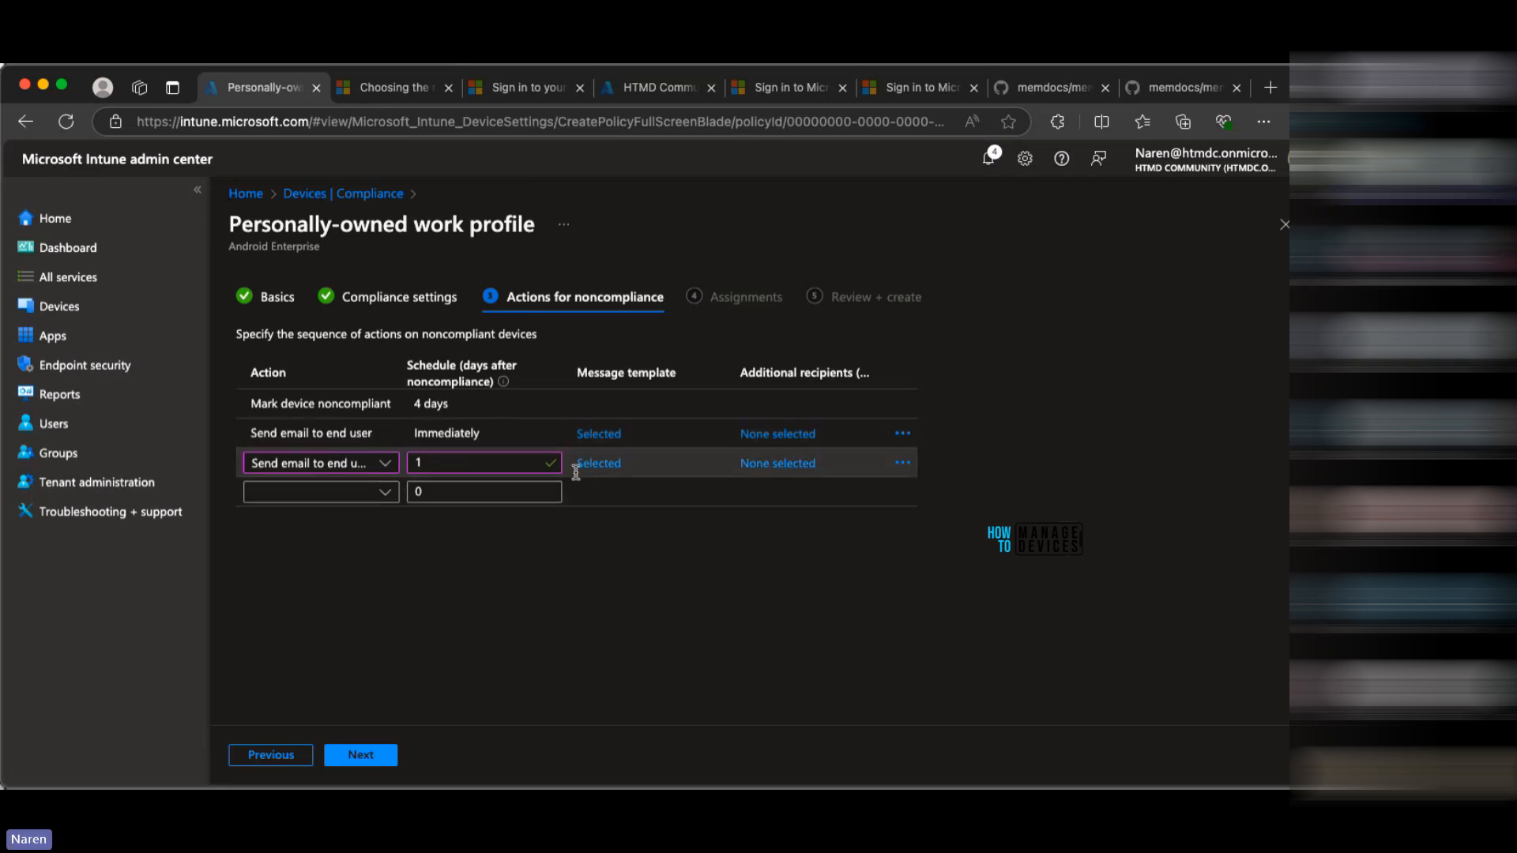
# Step: Add a Send push notification to end user action and a Remotely lock the noncompliant device action
pyautogui.click(348, 491)
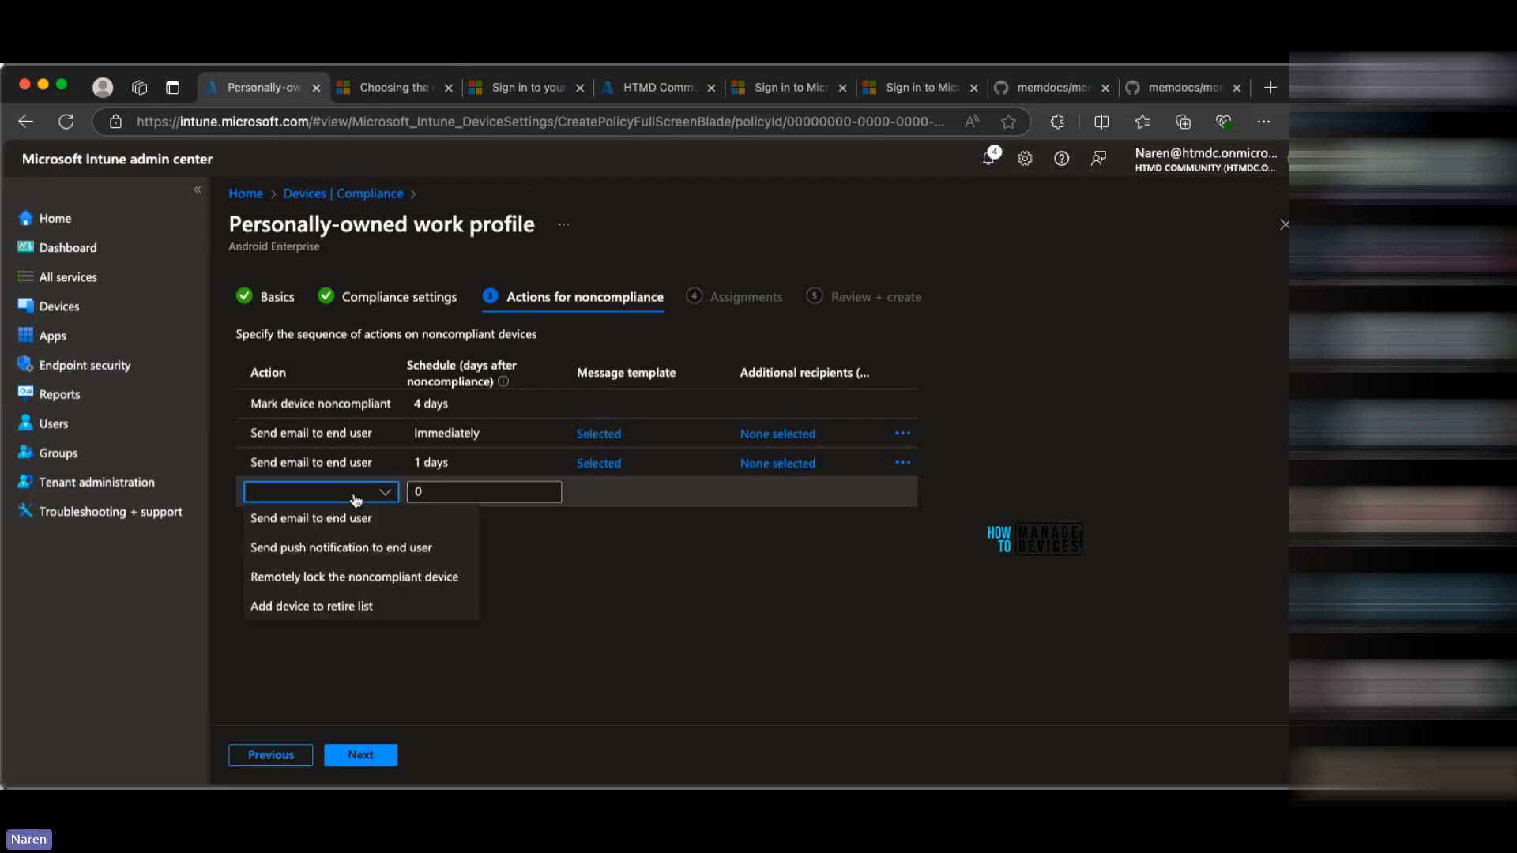
pyautogui.click(410, 547)
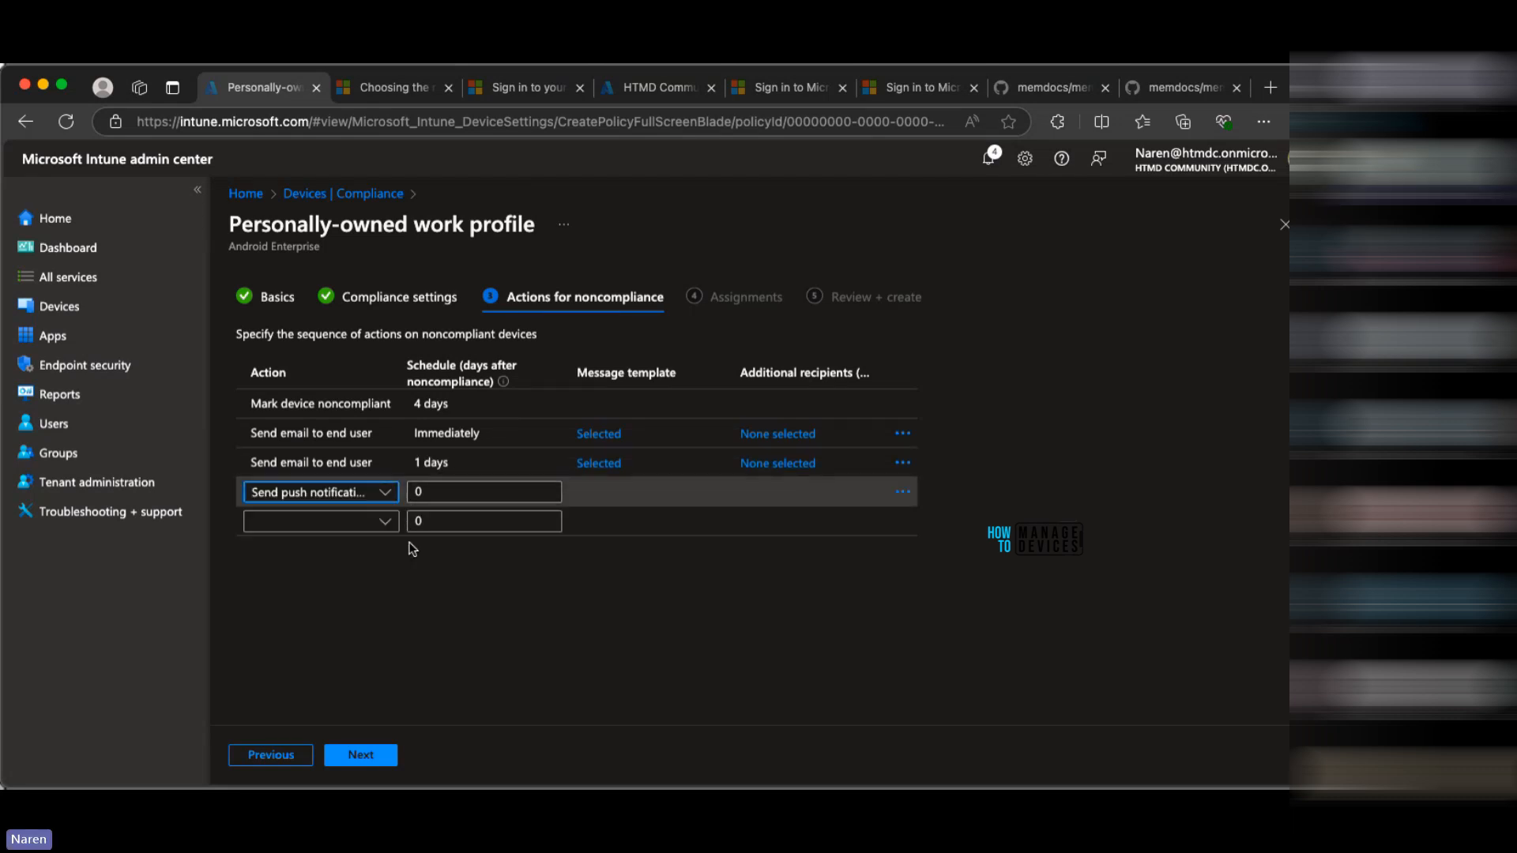
pyautogui.click(365, 523)
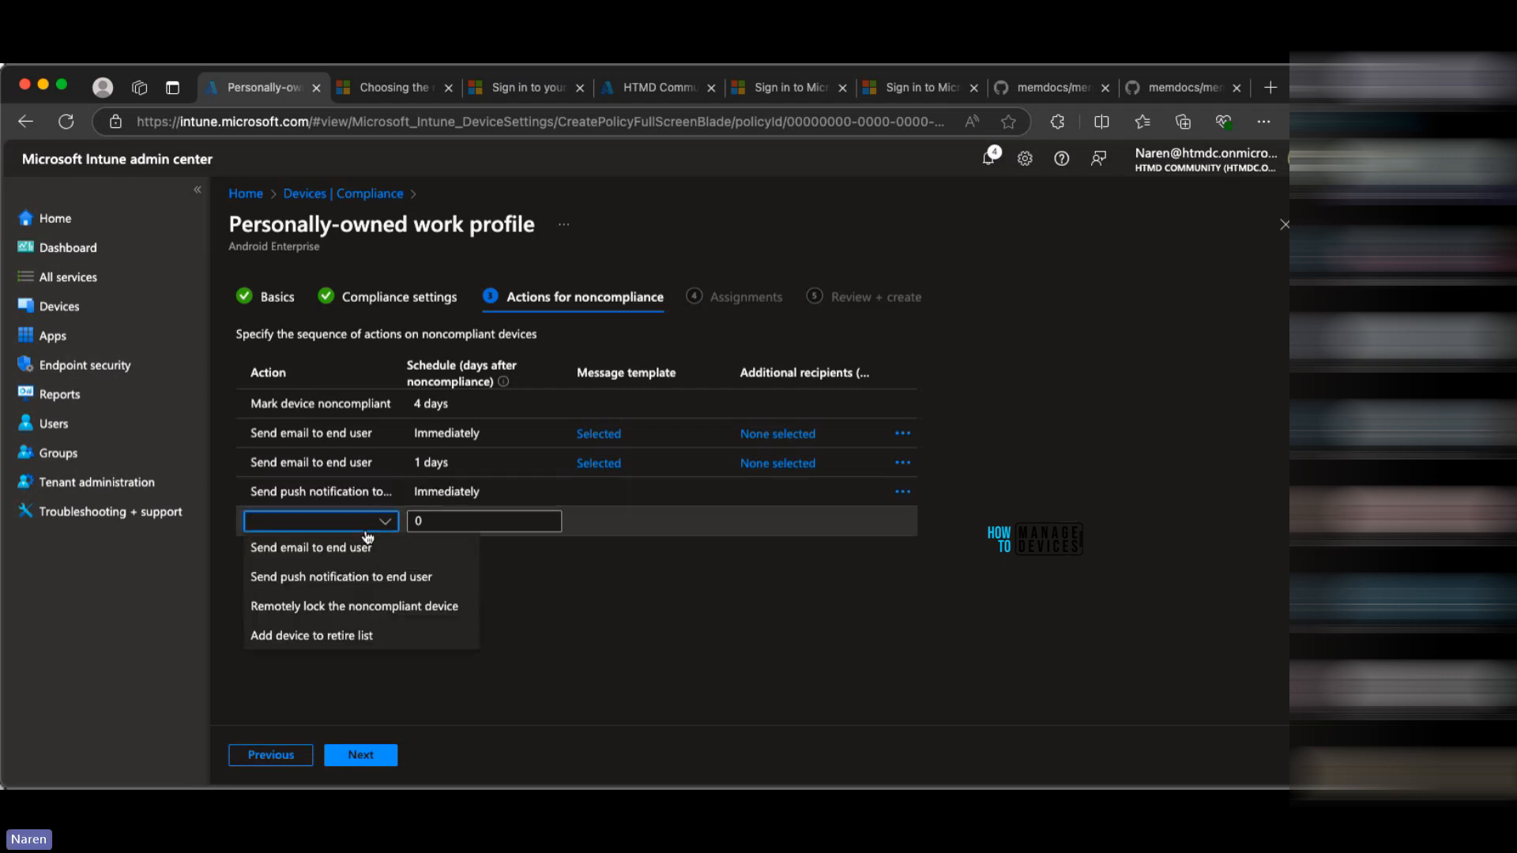
pyautogui.click(398, 606)
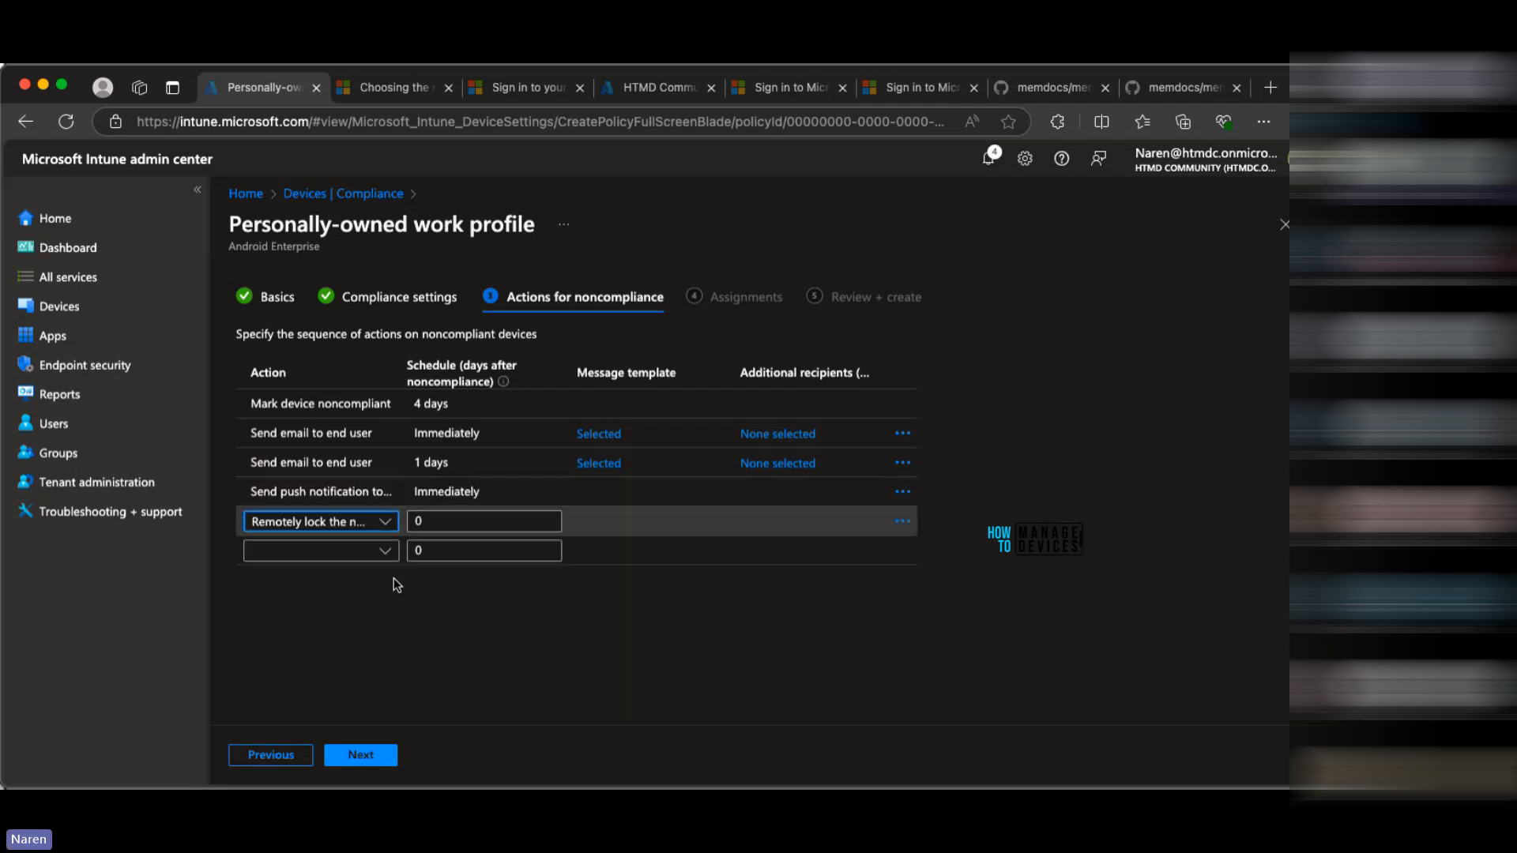
# Step: Add an Add device to retire list action scheduled 15 days after noncompliance
pyautogui.click(389, 557)
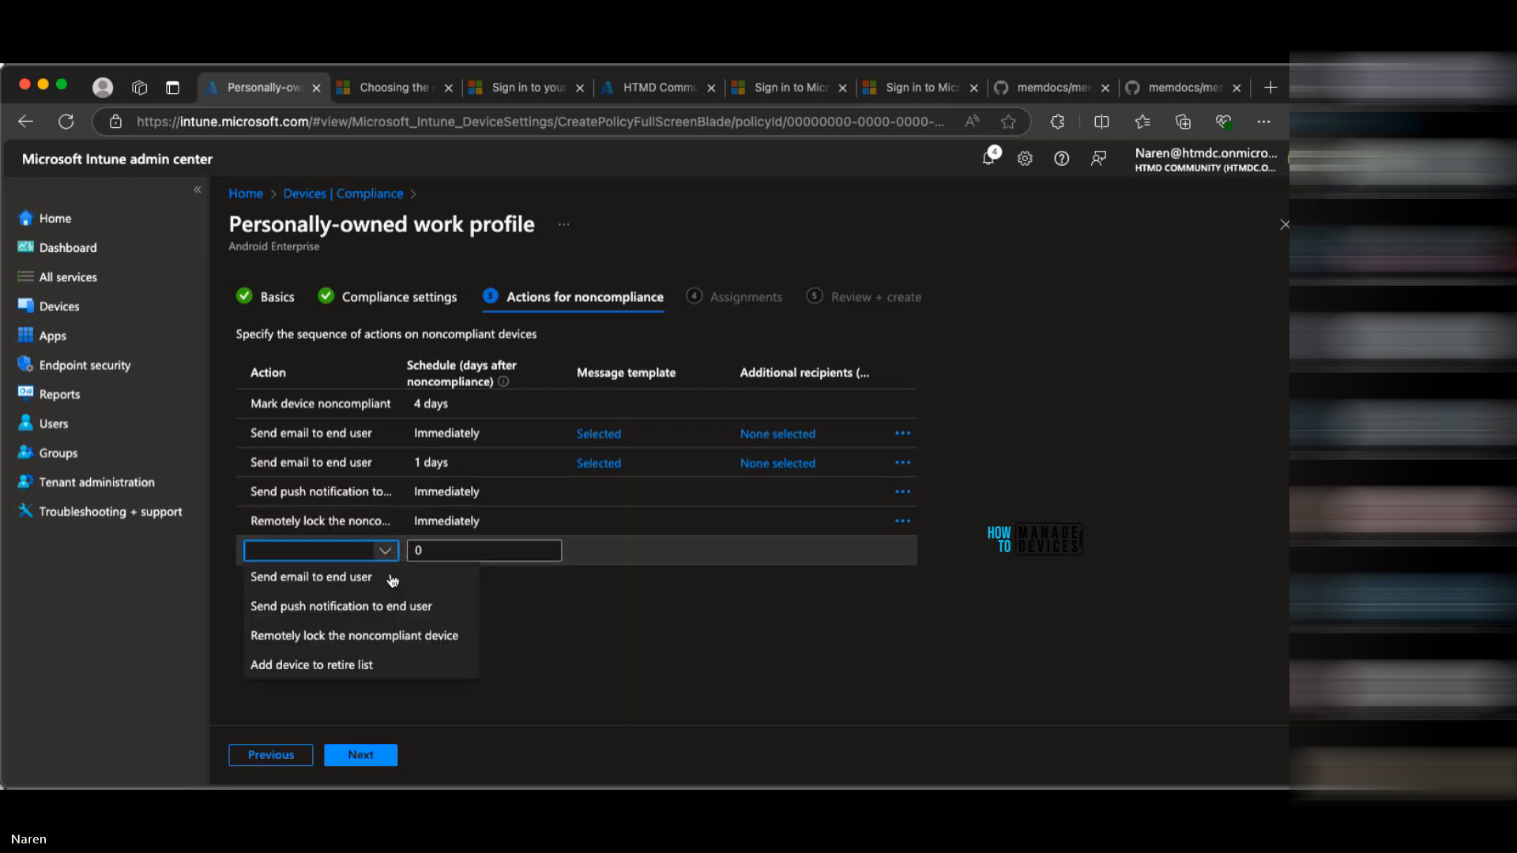
pyautogui.click(391, 668)
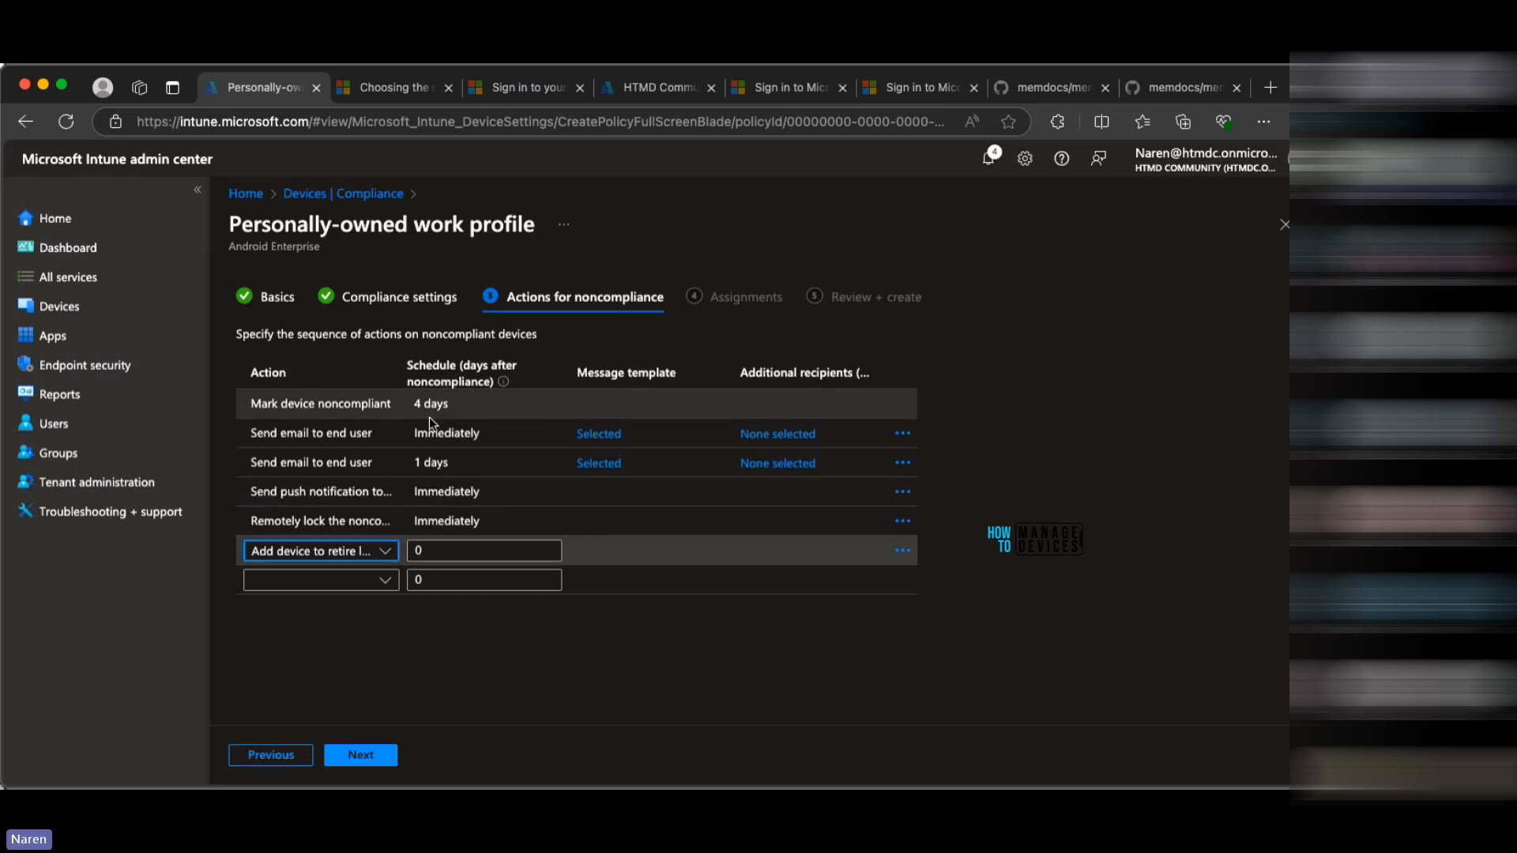
pyautogui.click(368, 584)
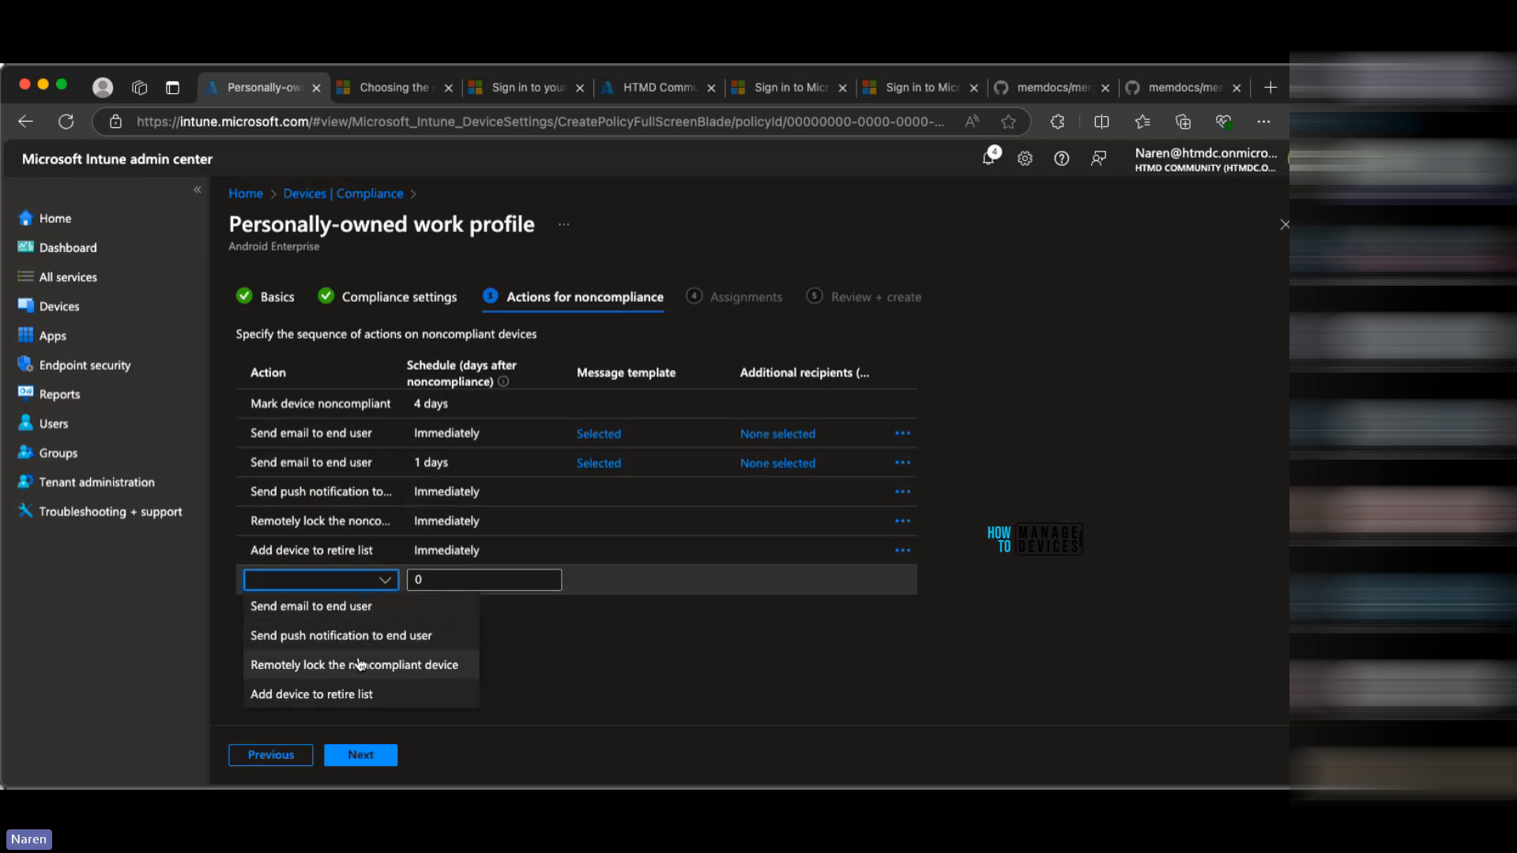
pyautogui.click(429, 561)
pyautogui.press('BackSpace')
pyautogui.write('1')
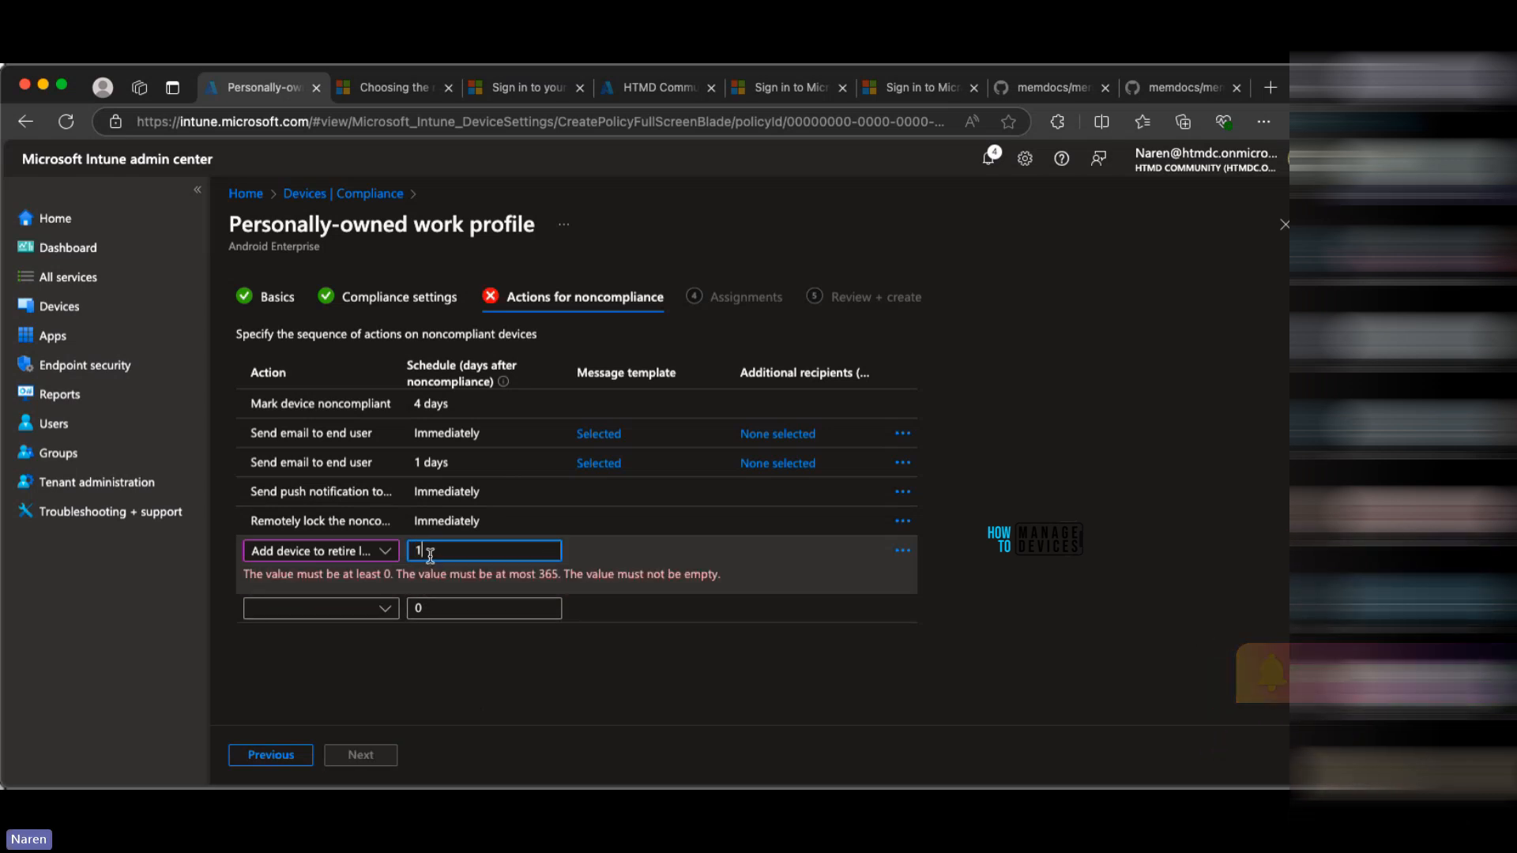
pyautogui.write('5')
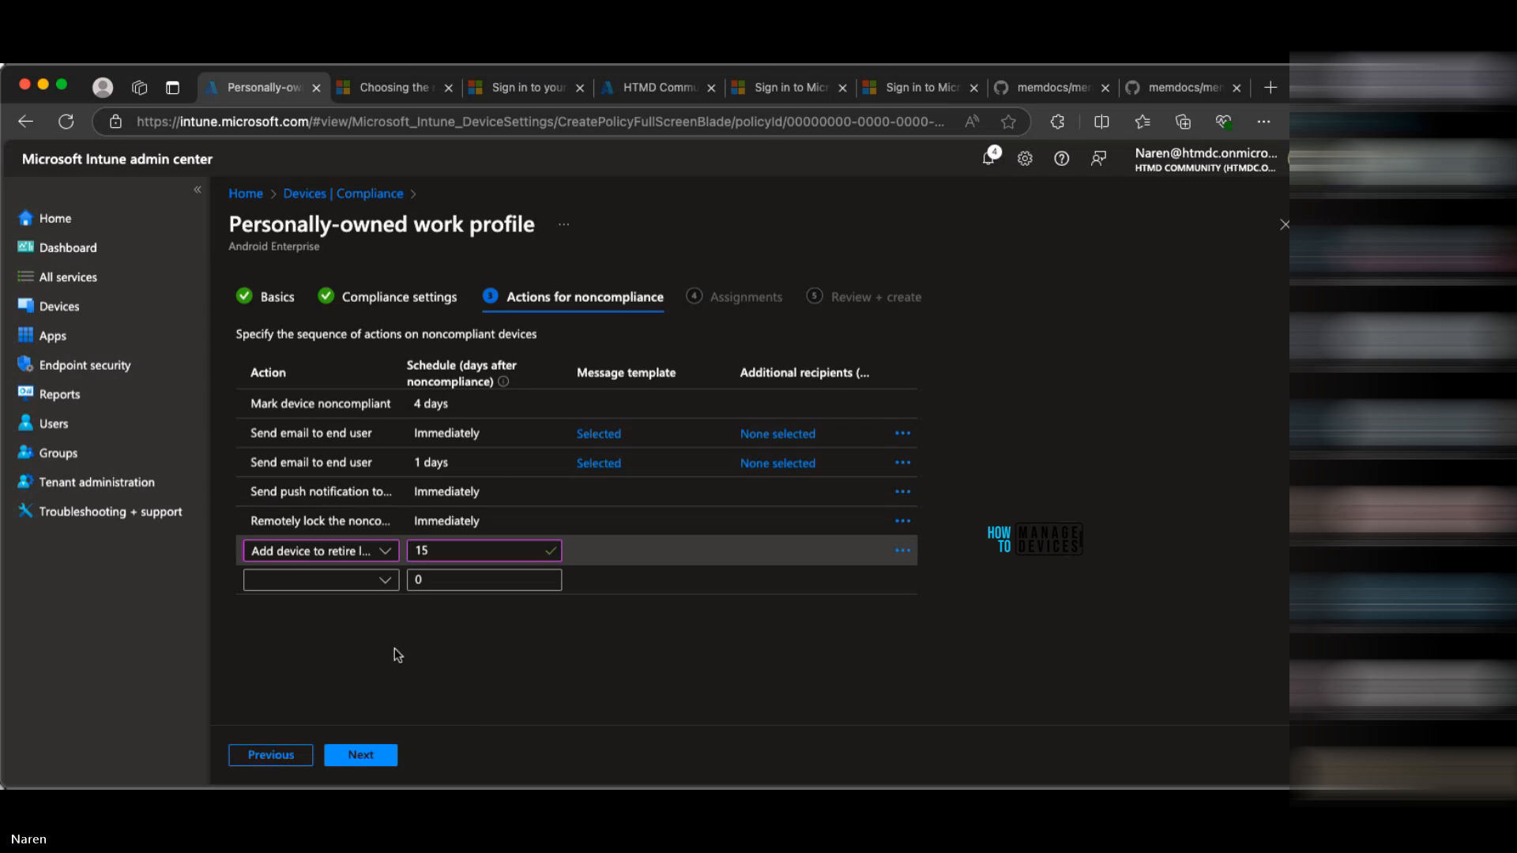
# Step: Add another Send push notification to end user action and proceed to the policy assignments
pyautogui.click(383, 579)
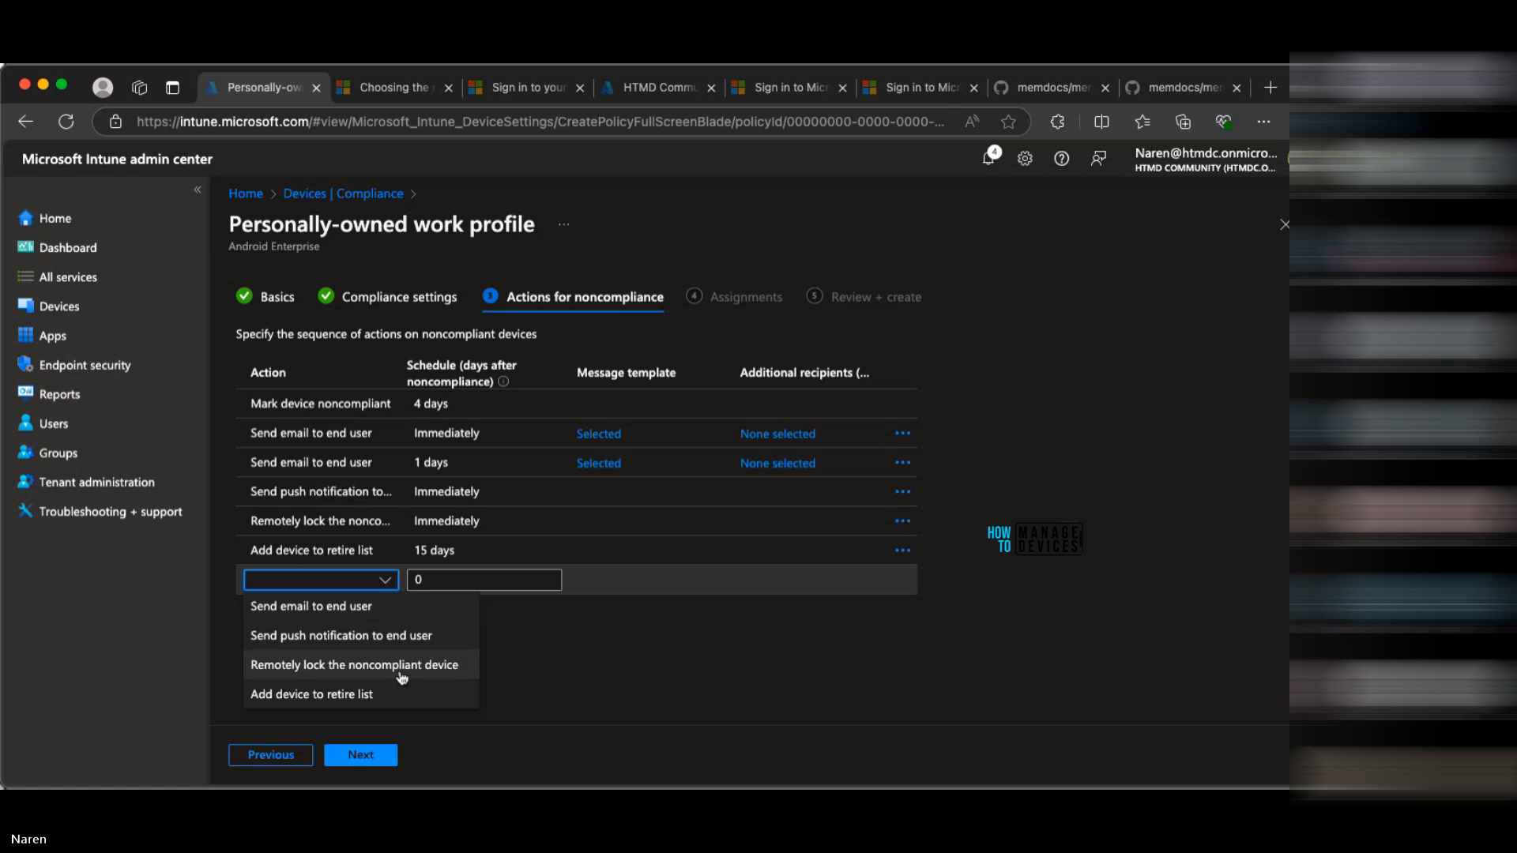
pyautogui.click(409, 648)
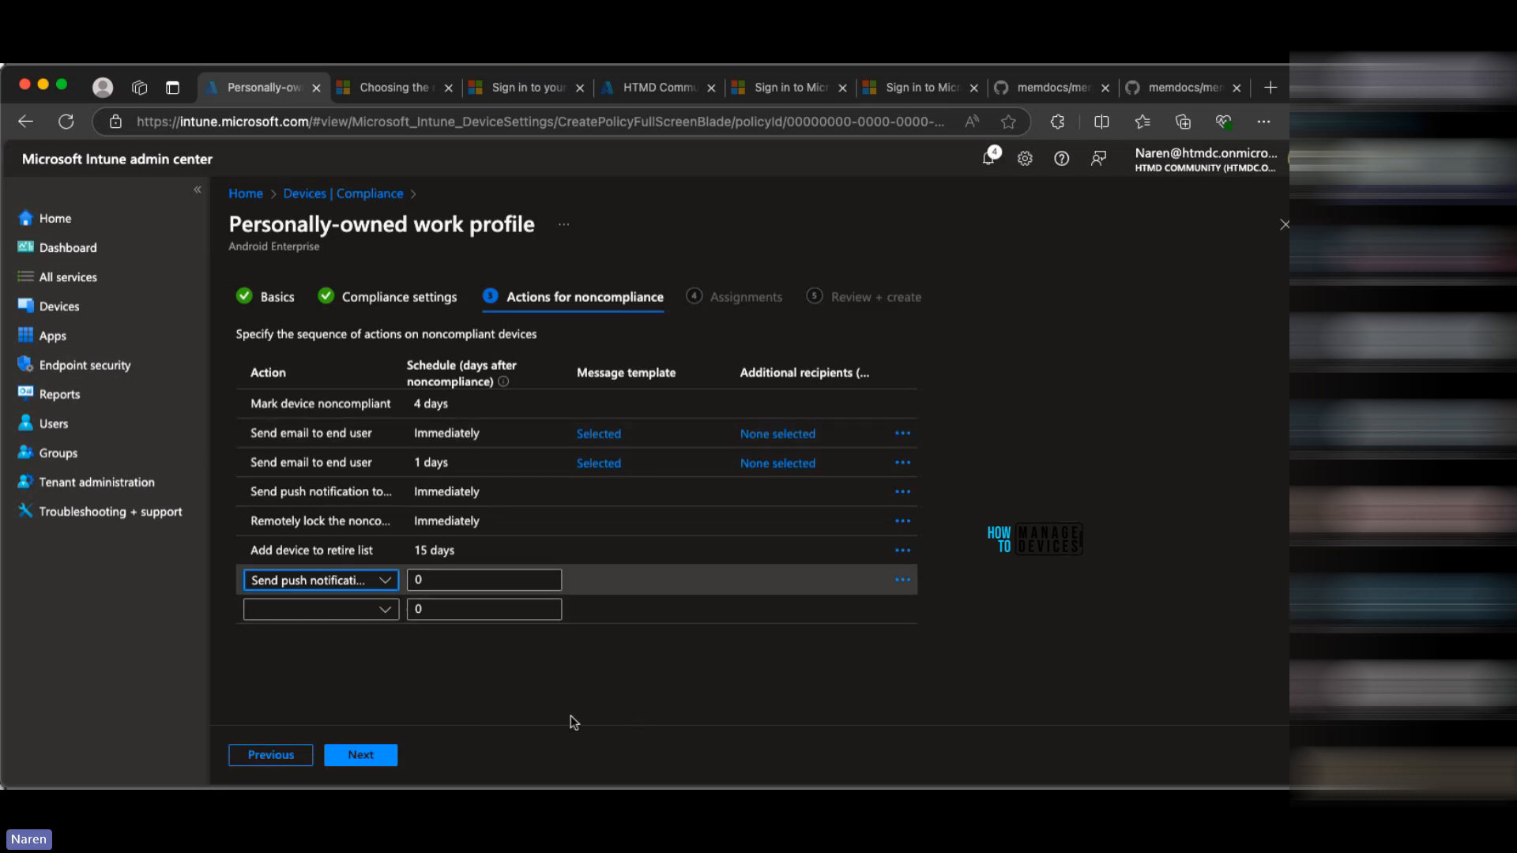
pyautogui.click(372, 759)
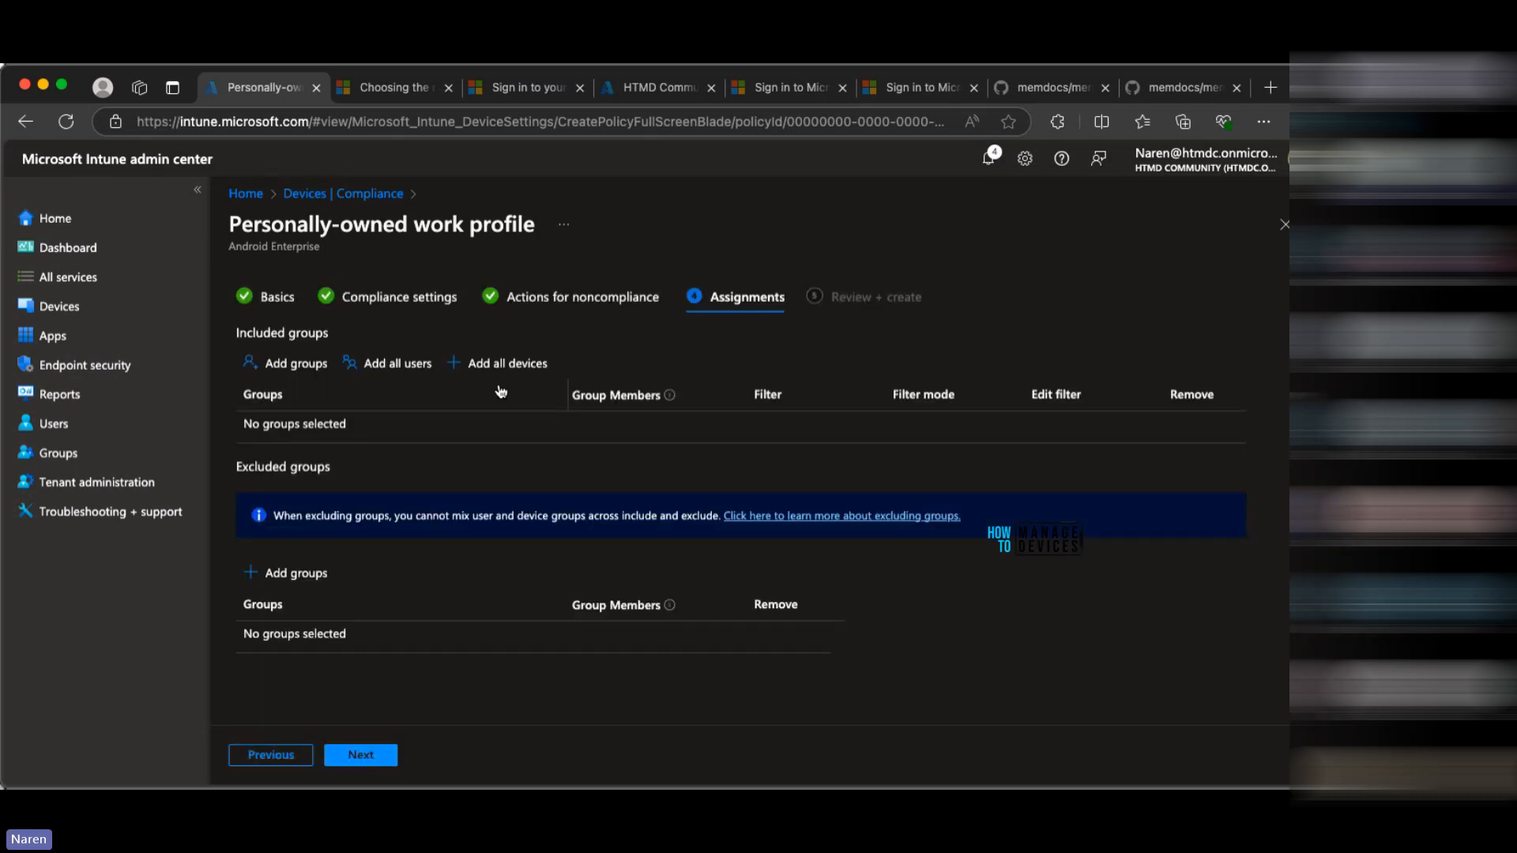
# Step: Include the kiosktest group in the policy assignments and proceed to the review
pyautogui.click(310, 379)
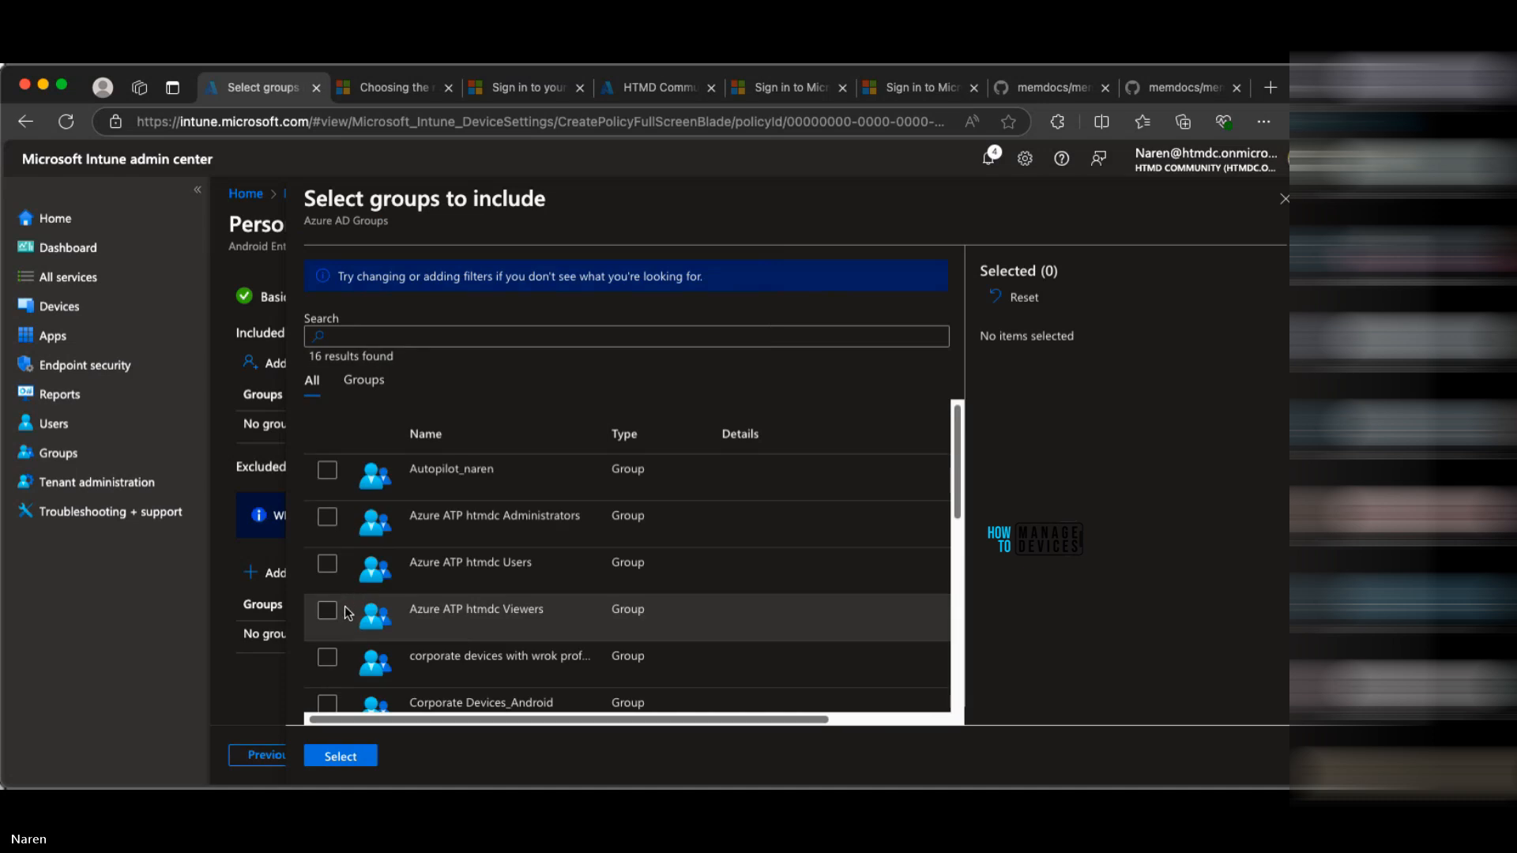
pyautogui.scroll(-5, 348, 605)
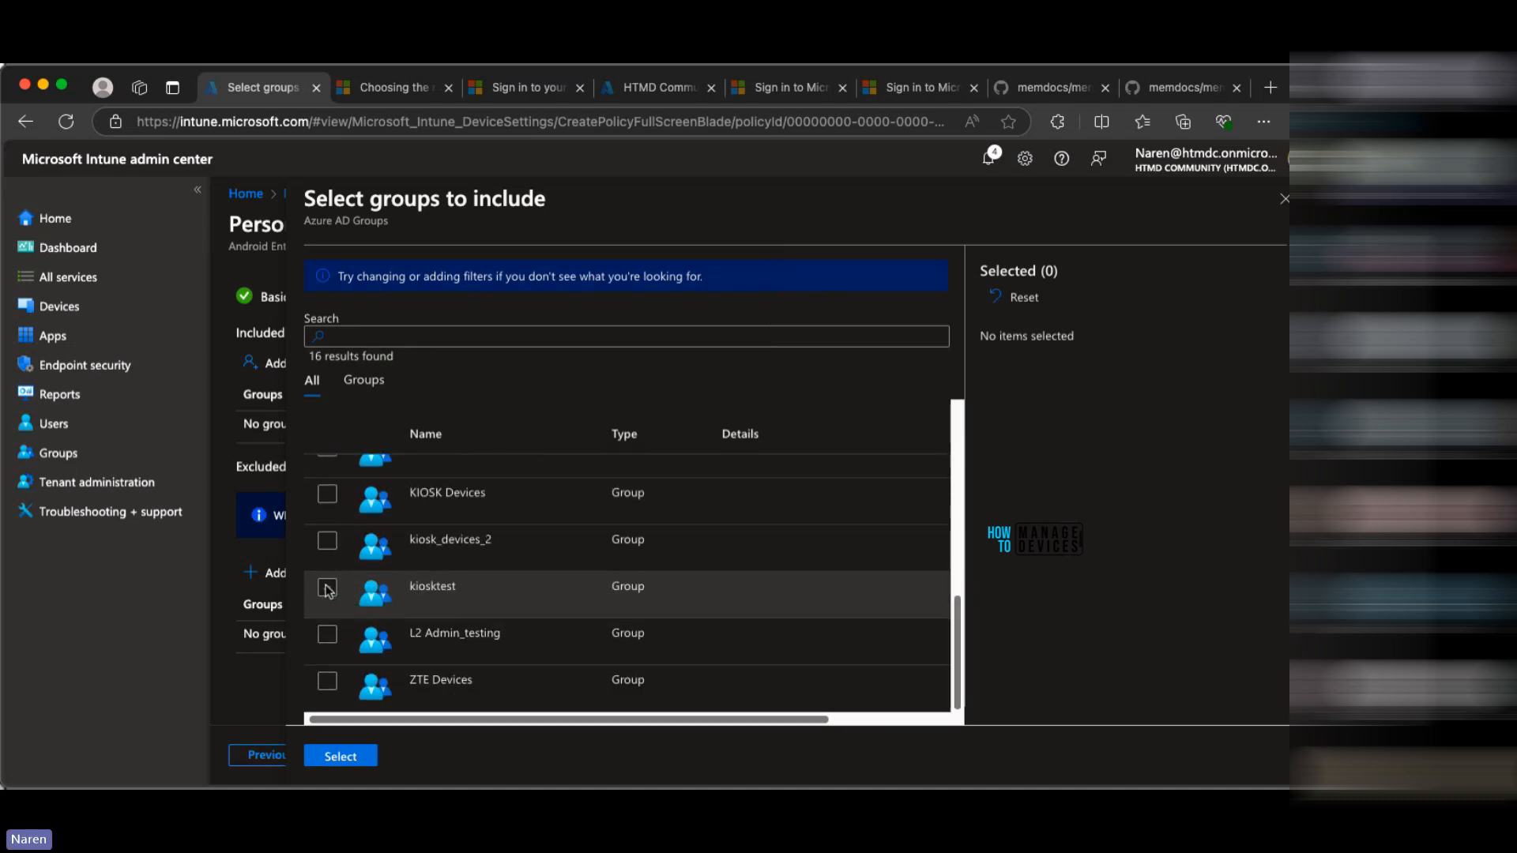
pyautogui.click(327, 586)
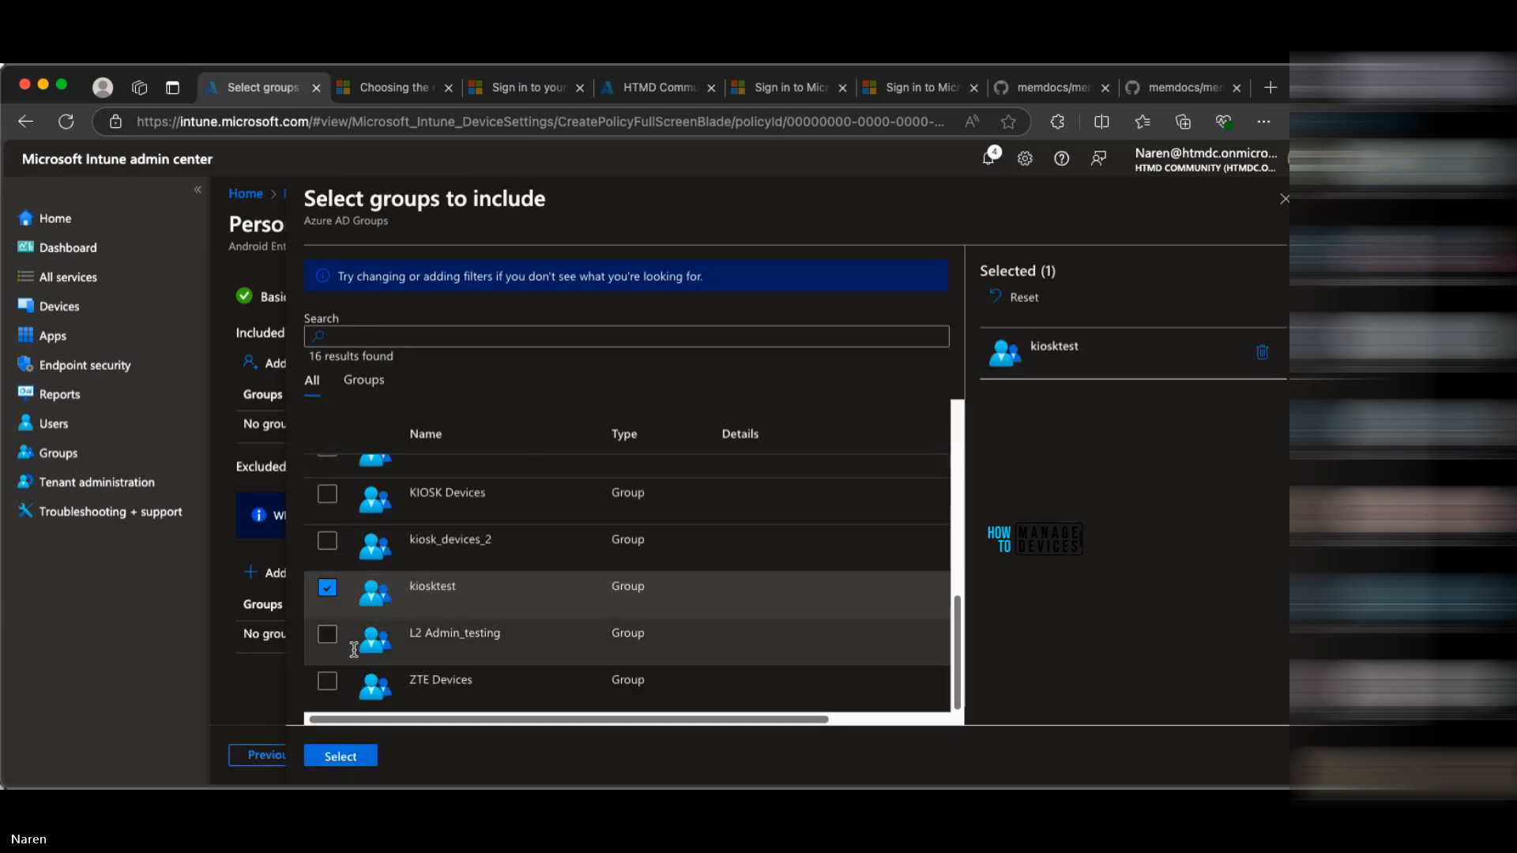
pyautogui.click(355, 760)
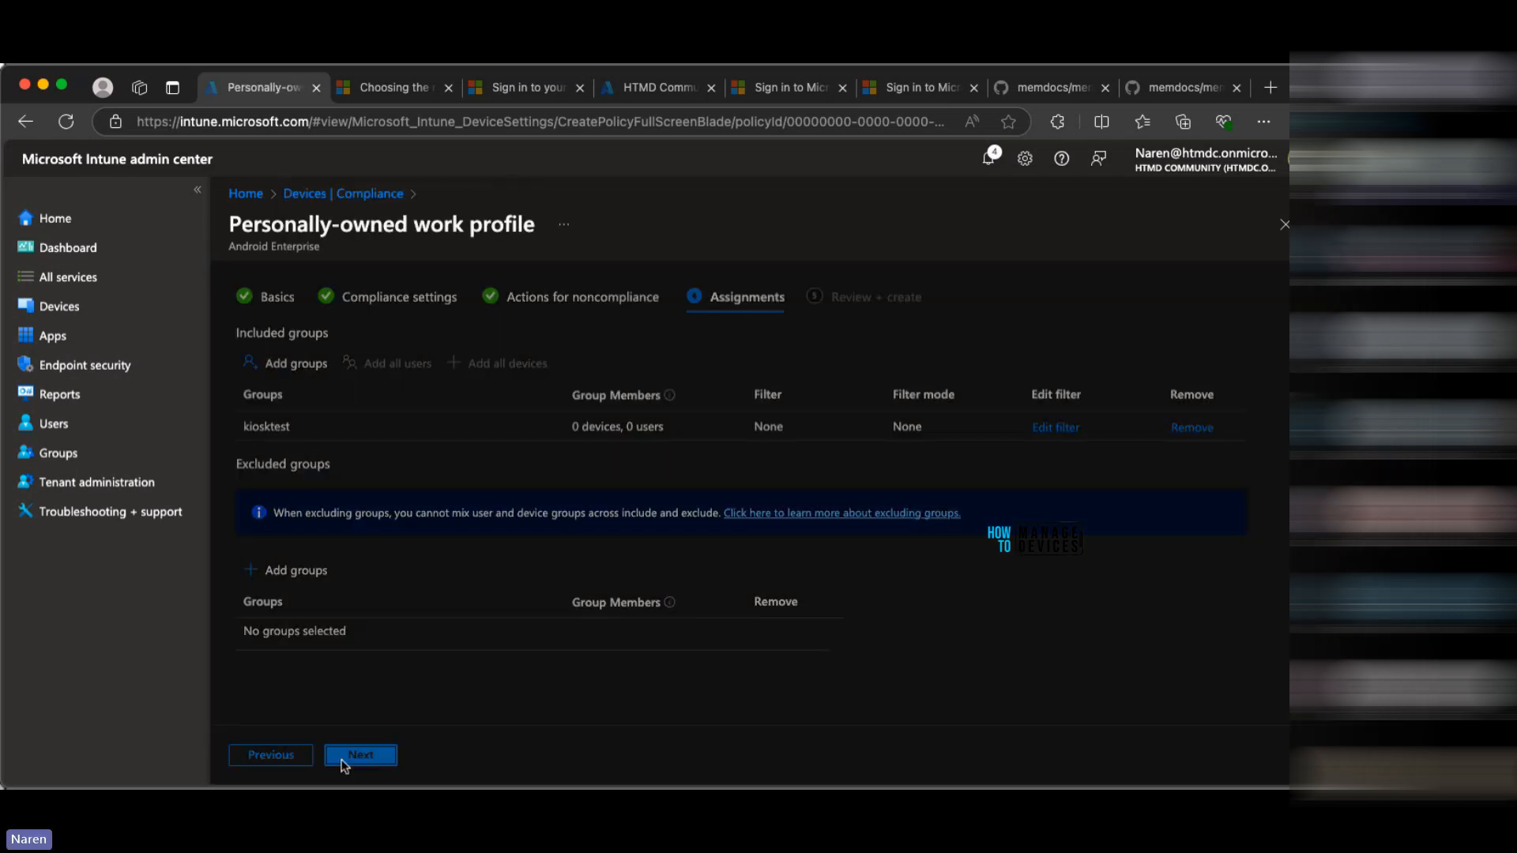
pyautogui.click(343, 759)
# Step: Review the policy summary from basics to assignments and create the compliance policy
pyautogui.scroll(-5, 596, 636)
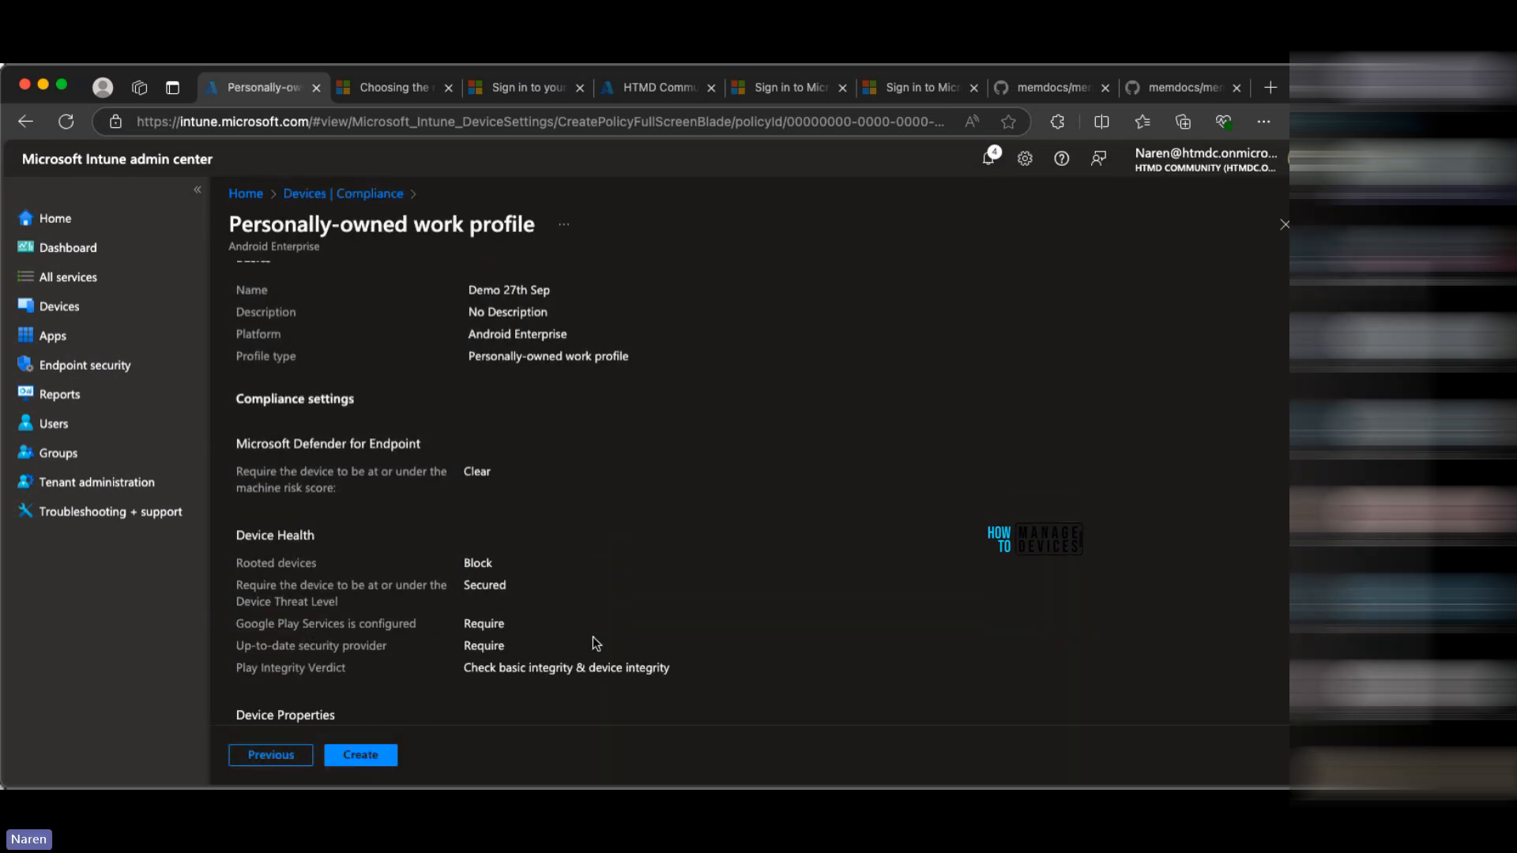
pyautogui.scroll(-3, 596, 637)
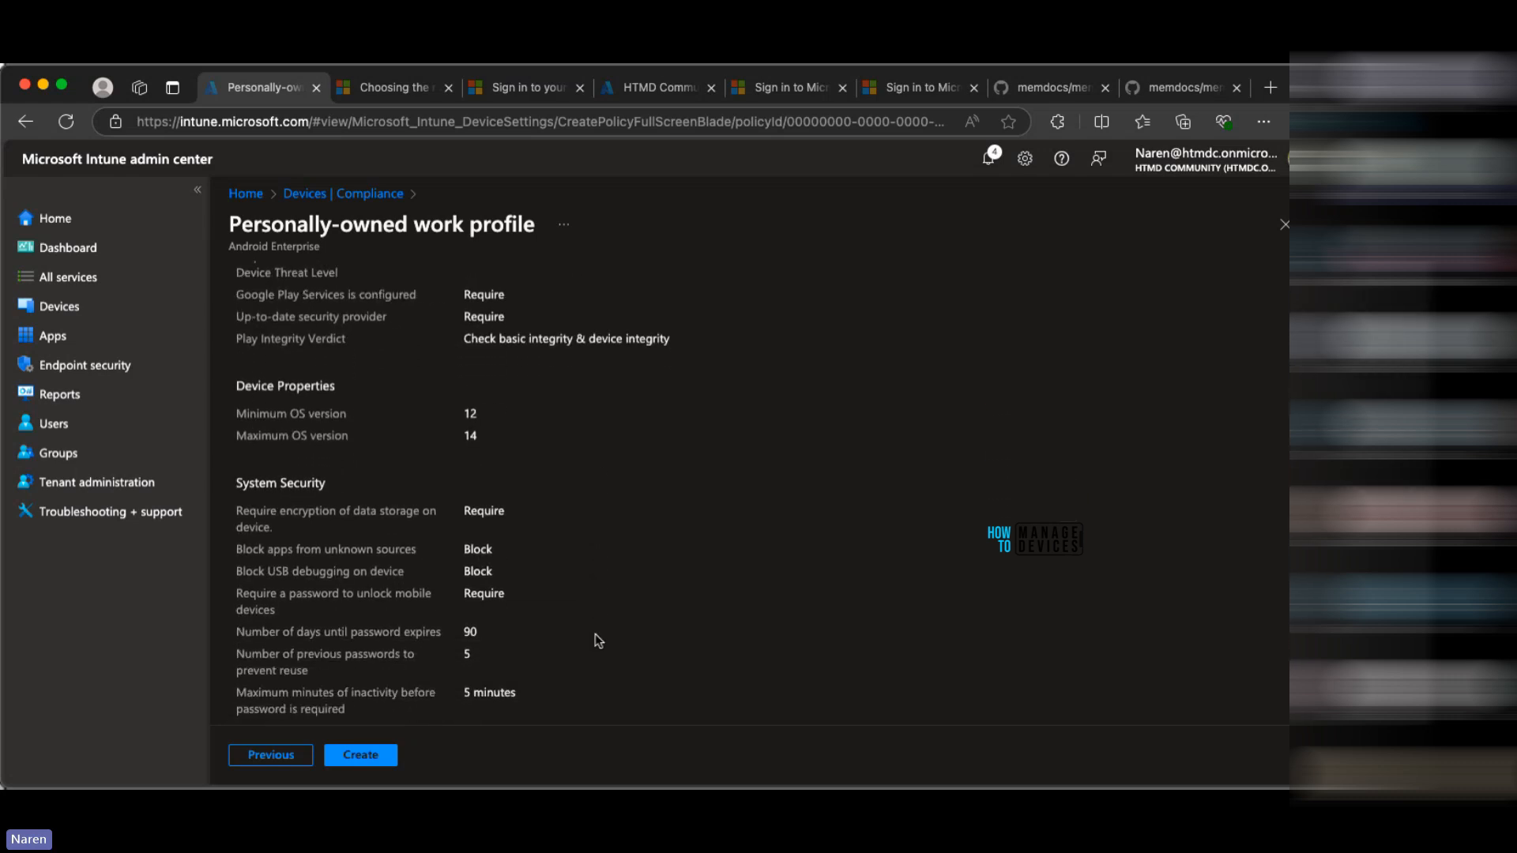
pyautogui.scroll(-10, 595, 634)
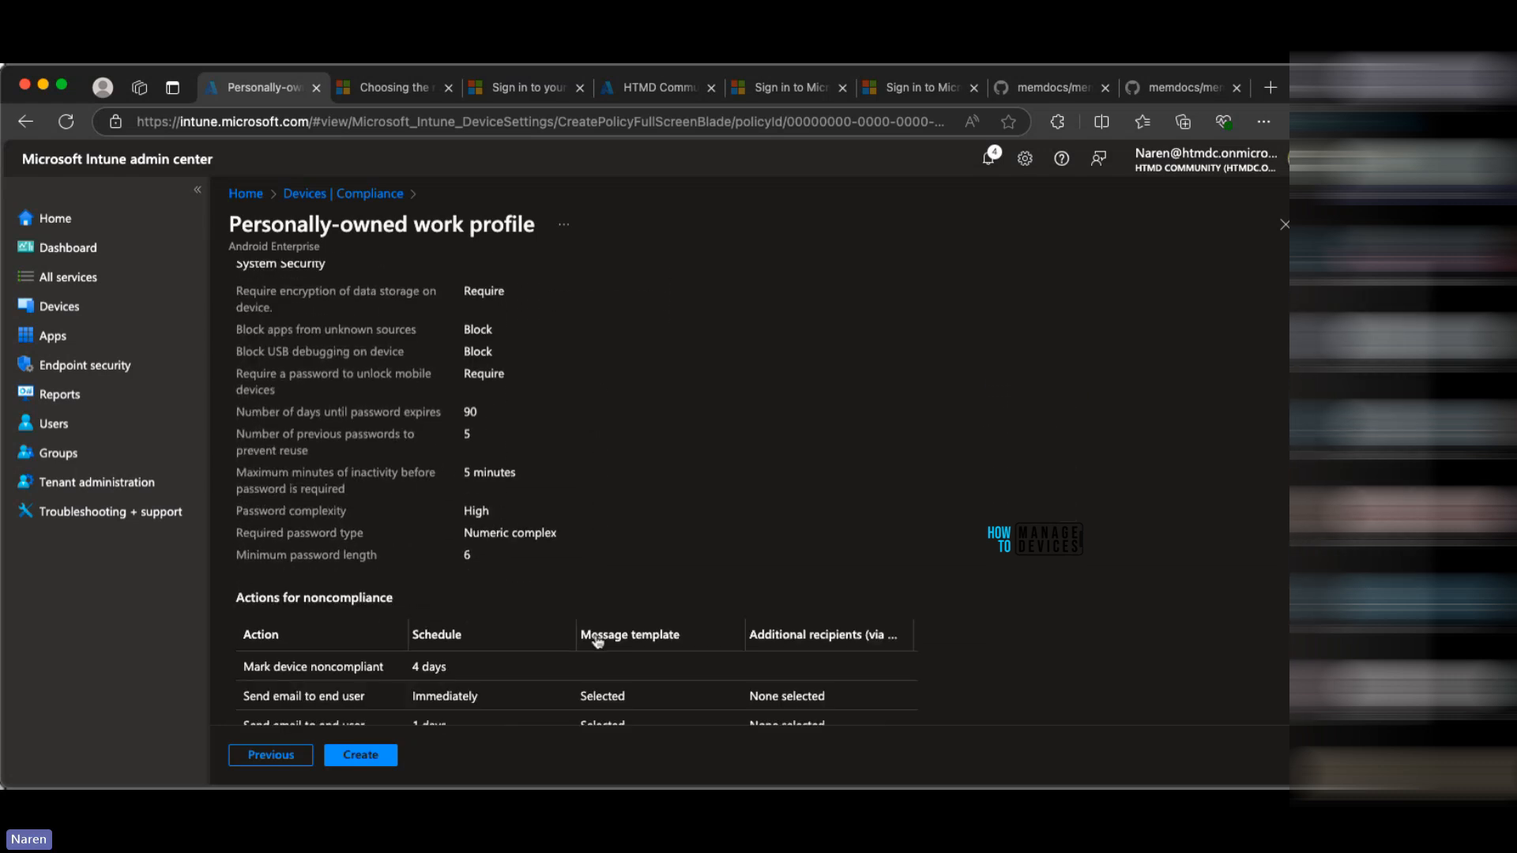
pyautogui.scroll(-1, 598, 640)
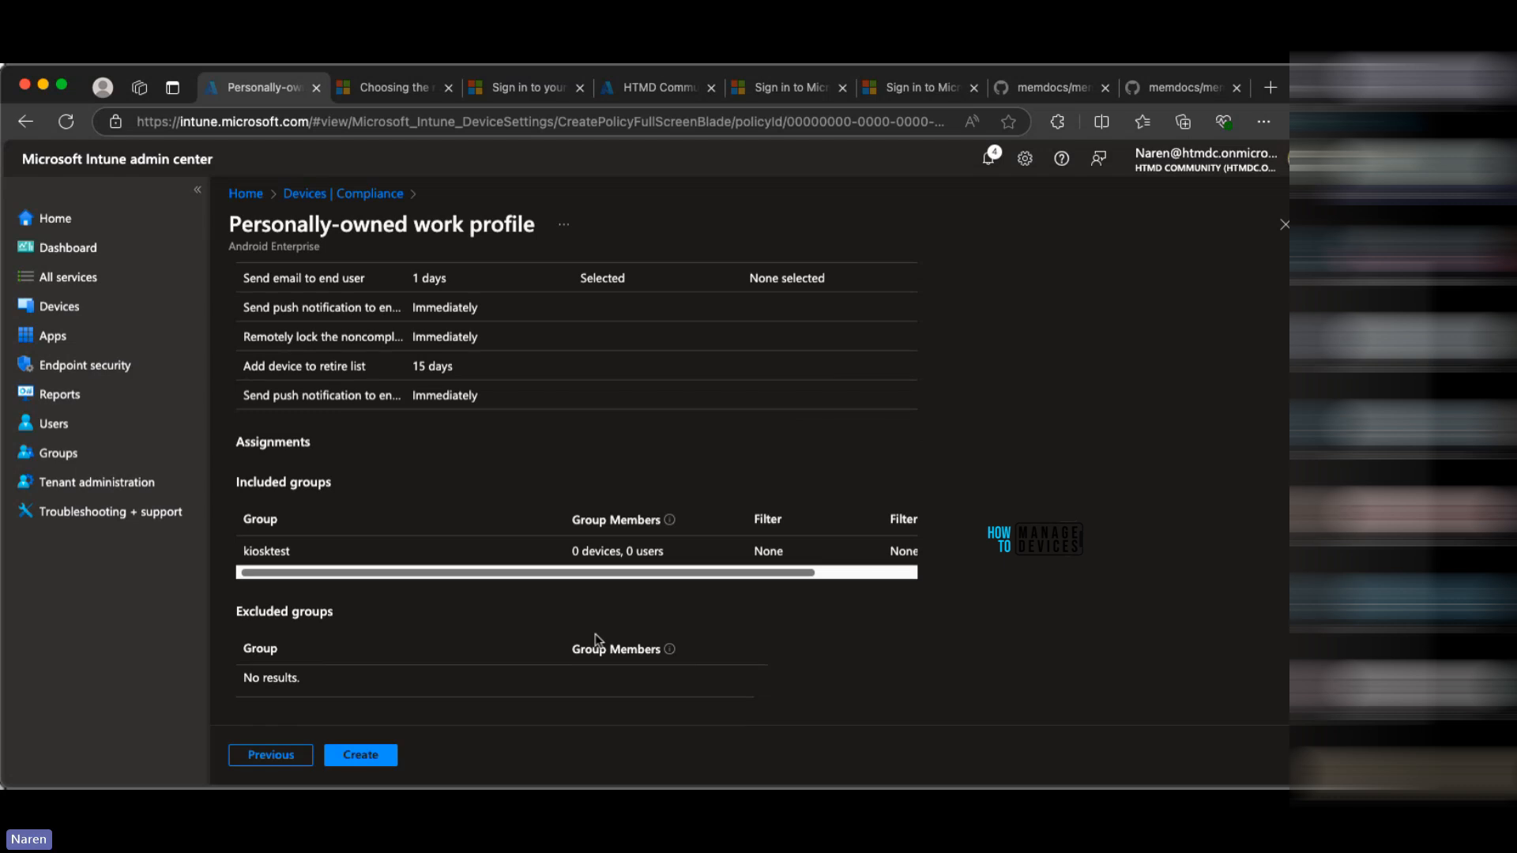
pyautogui.scroll(15, 596, 638)
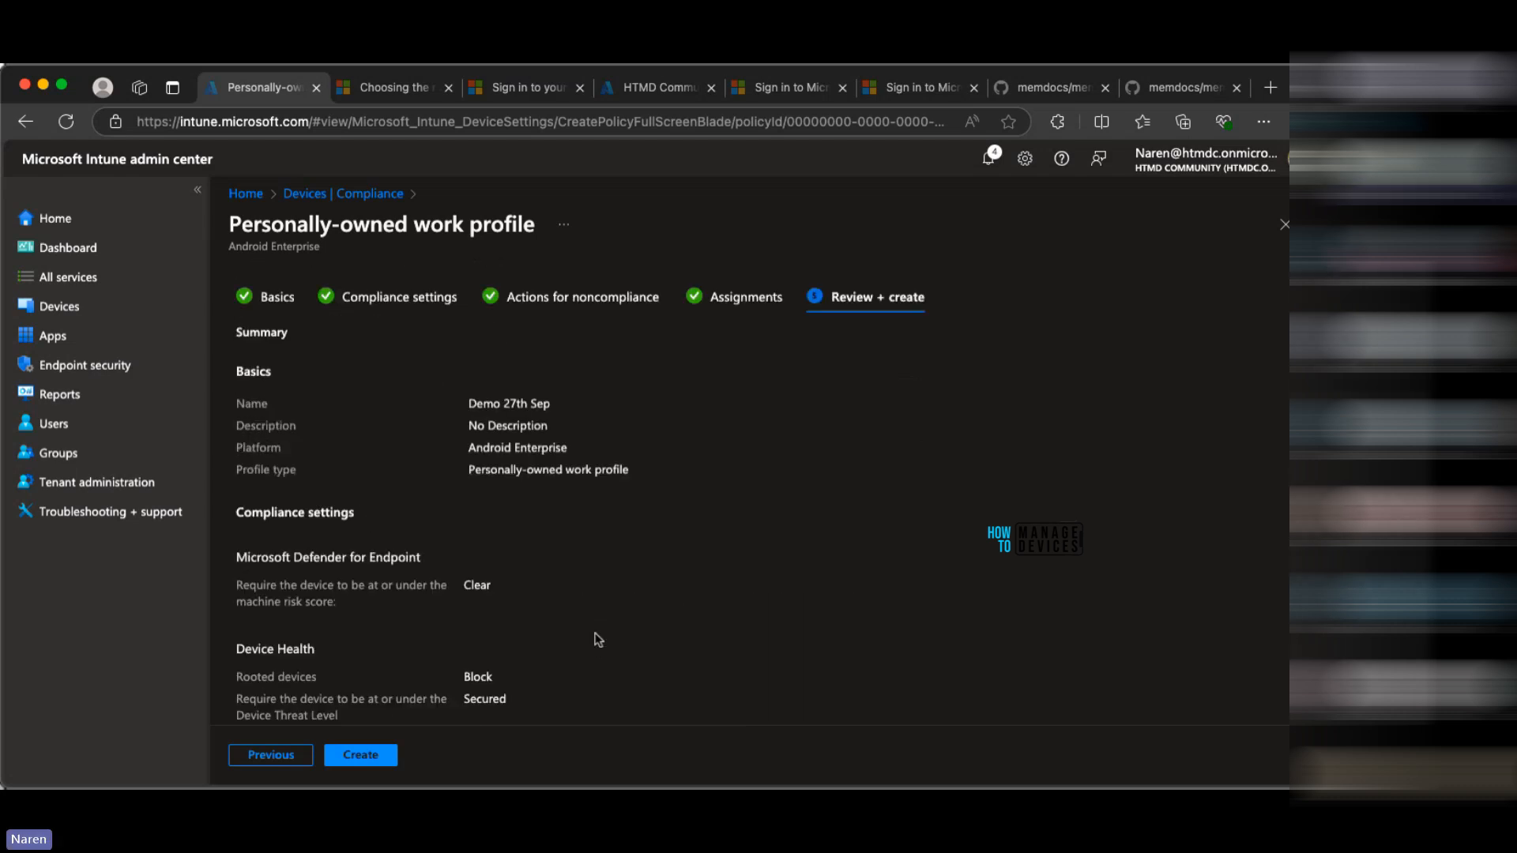
pyautogui.click(372, 760)
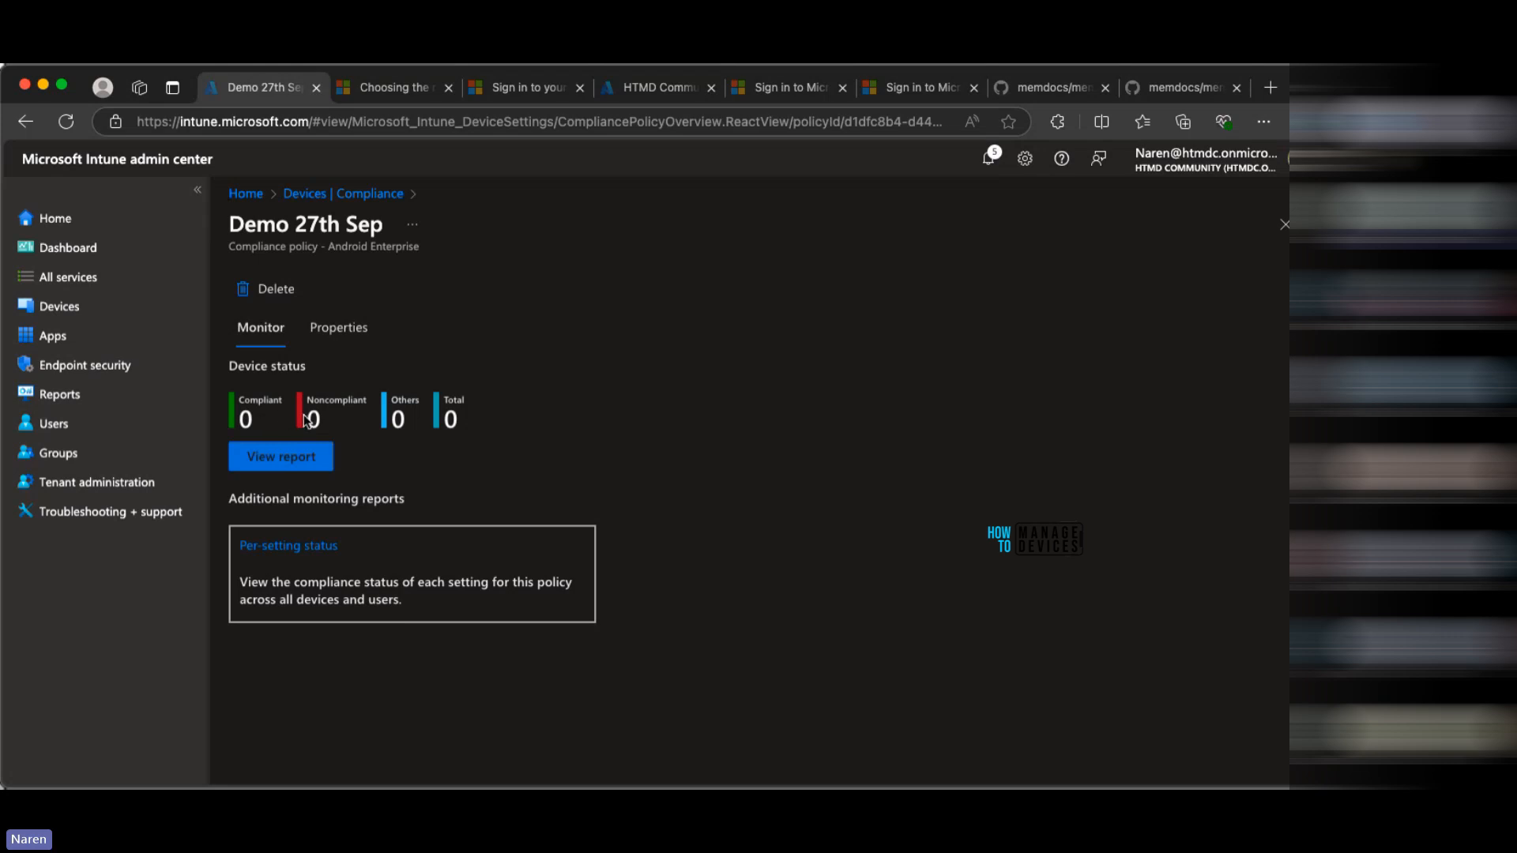
# Step: Examine the properties of the Demo 27th Sep policy, including its noncompliance actions and assignments, and return to its device status
pyautogui.click(324, 346)
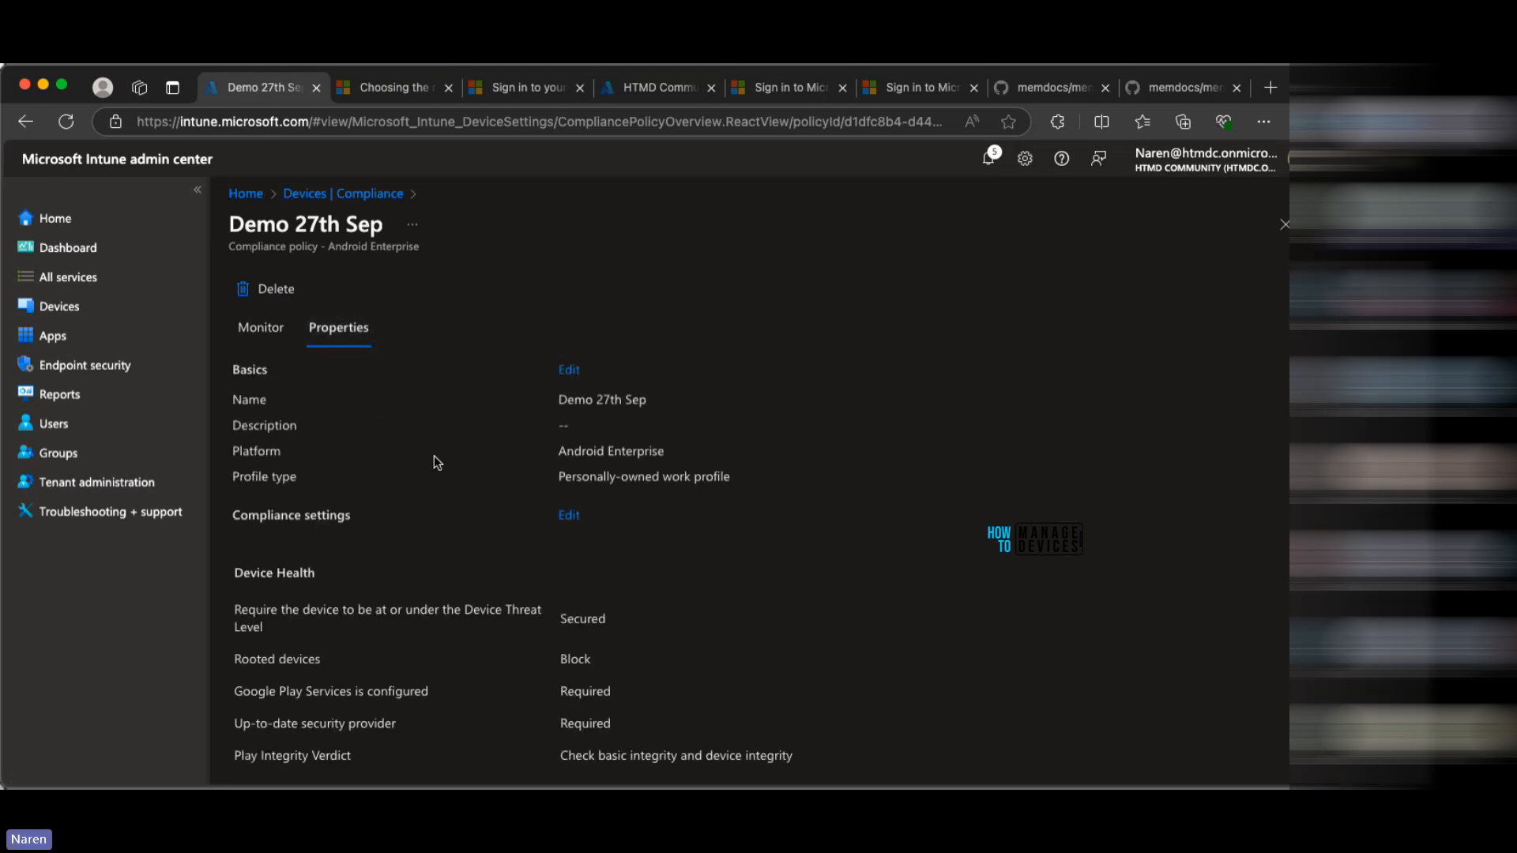
pyautogui.scroll(-15, 568, 586)
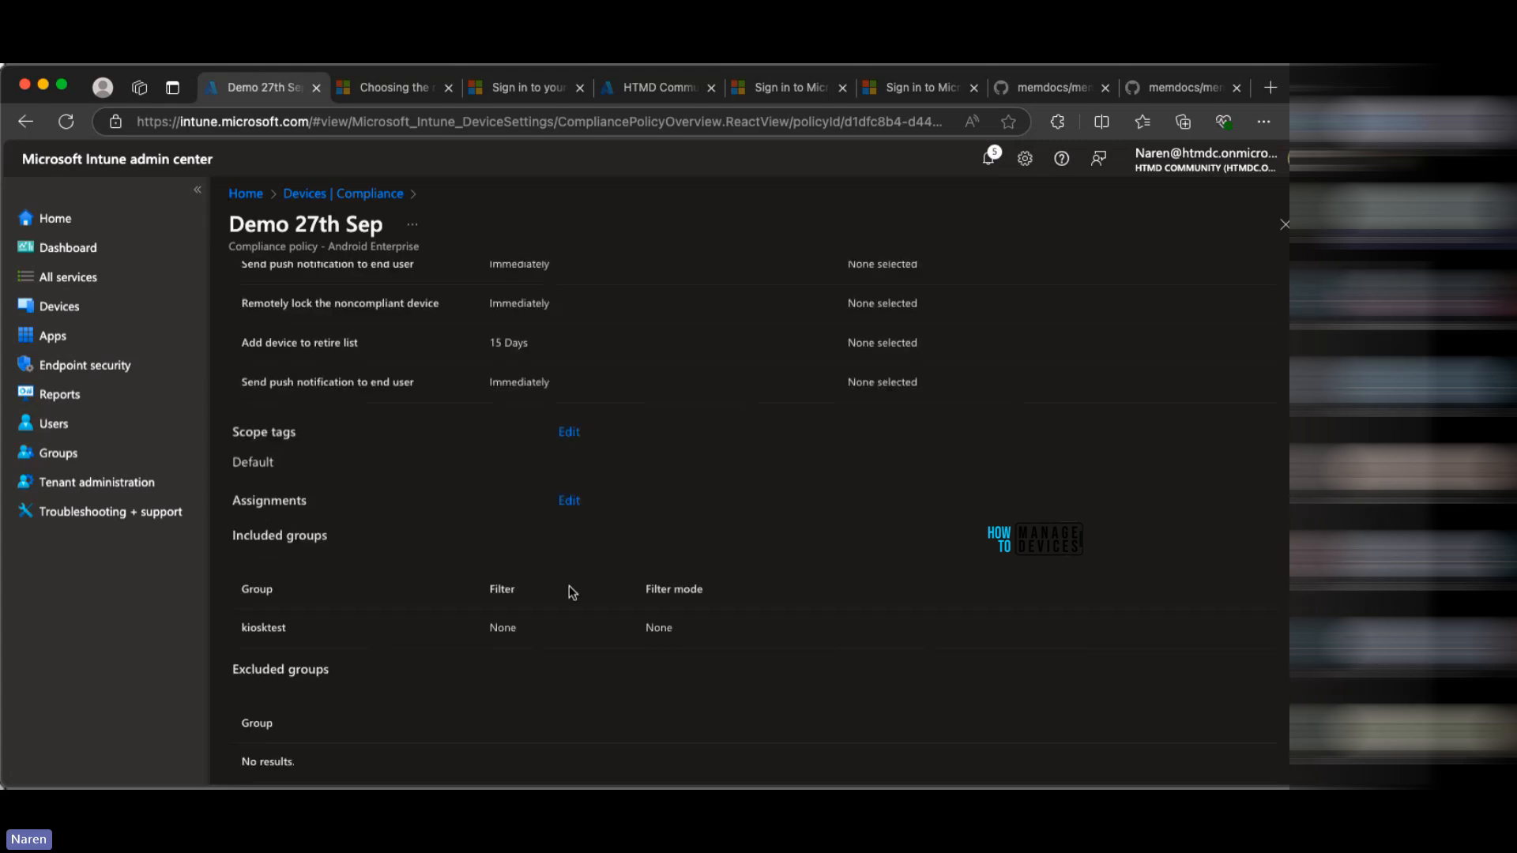
pyautogui.scroll(15, 541, 566)
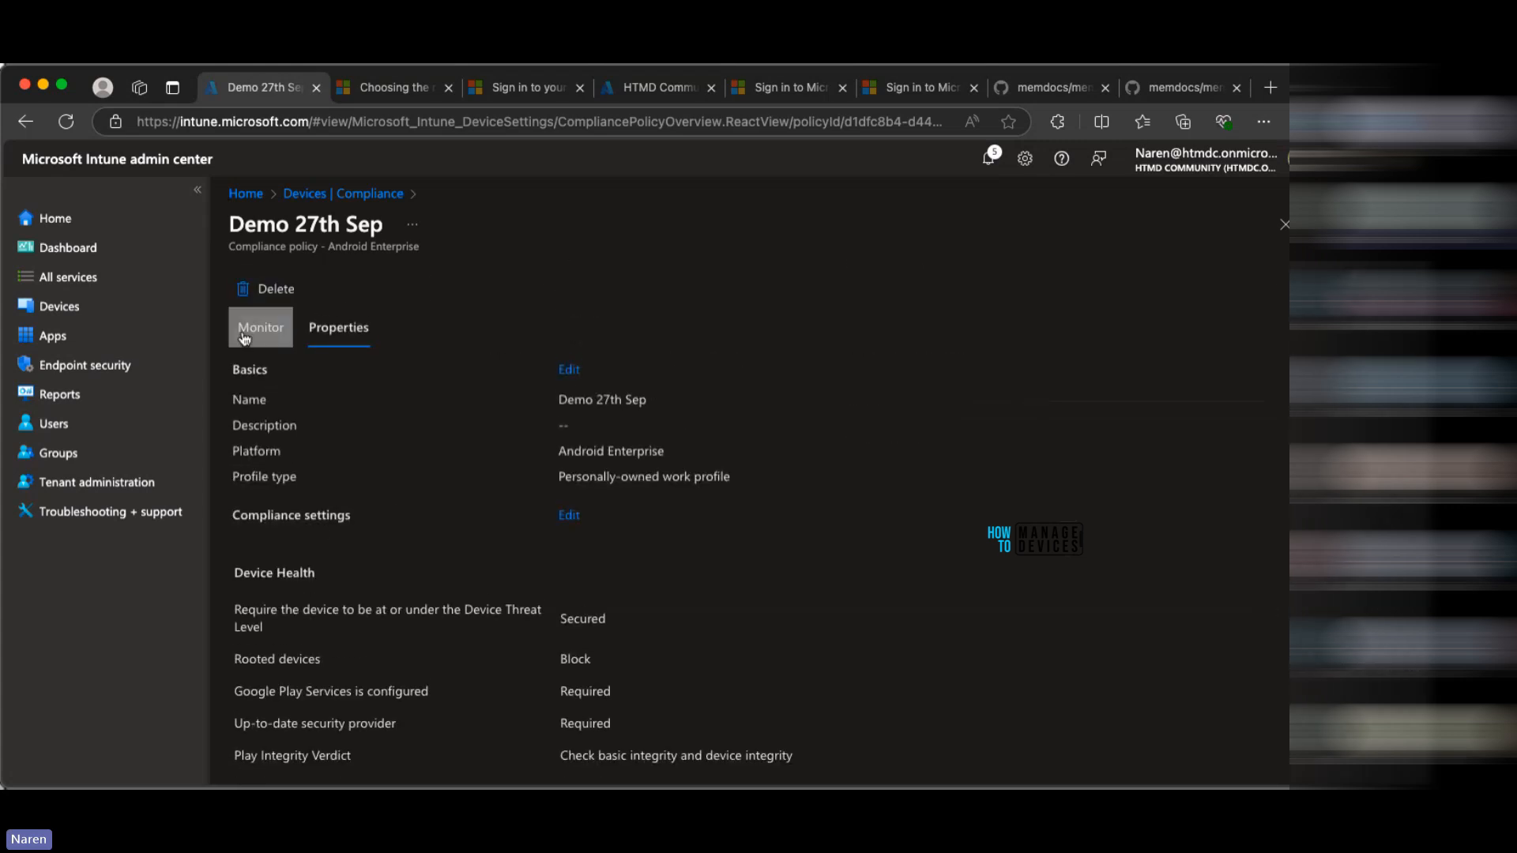
pyautogui.click(244, 338)
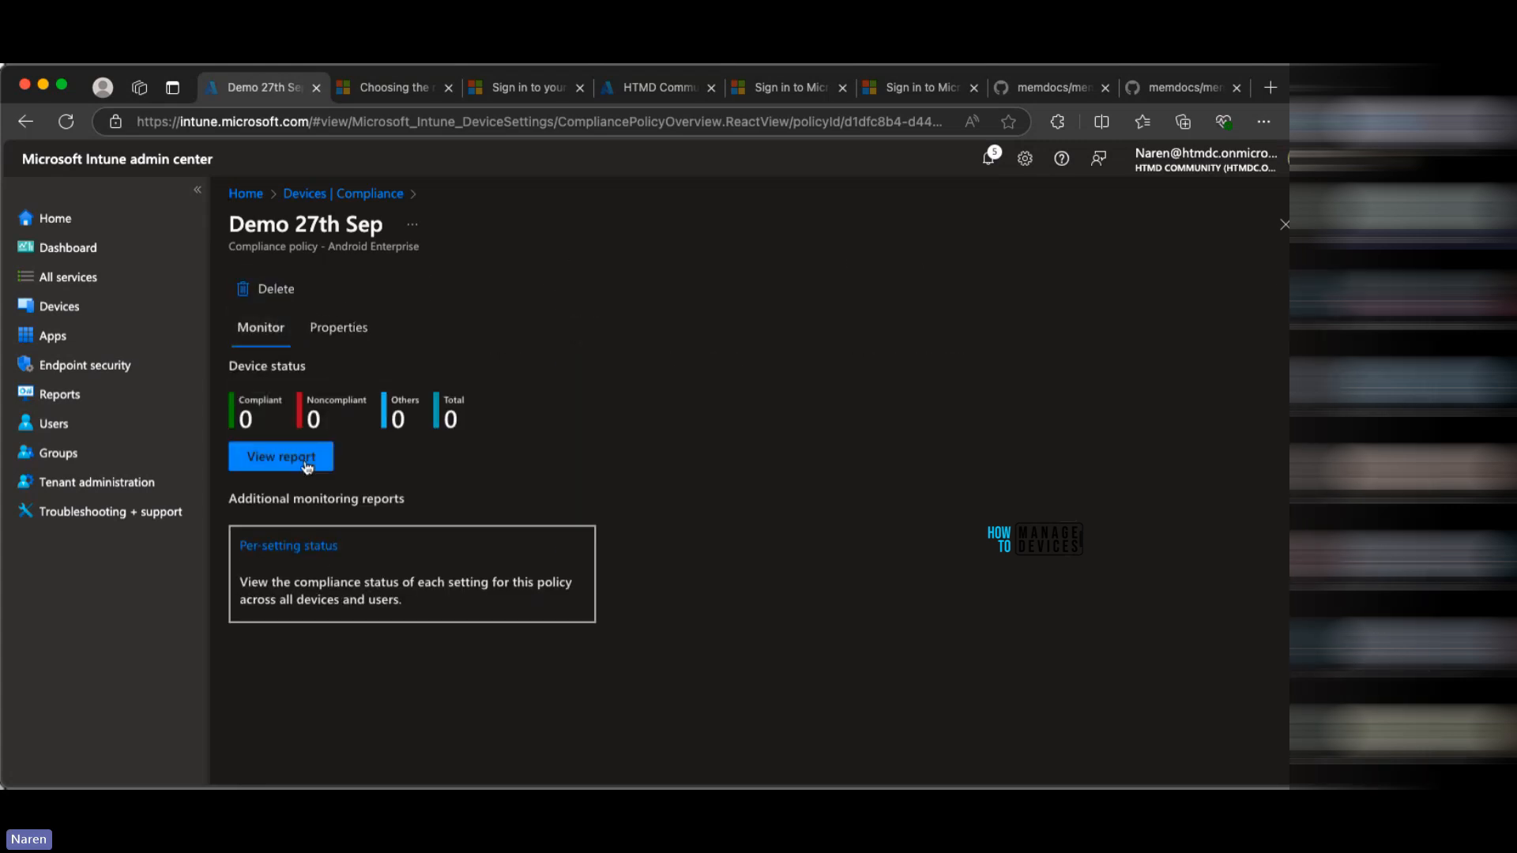
# Step: Examine the per-setting status report of the Demo 27th Sep policy and return to the compliance policy list
pyautogui.click(311, 557)
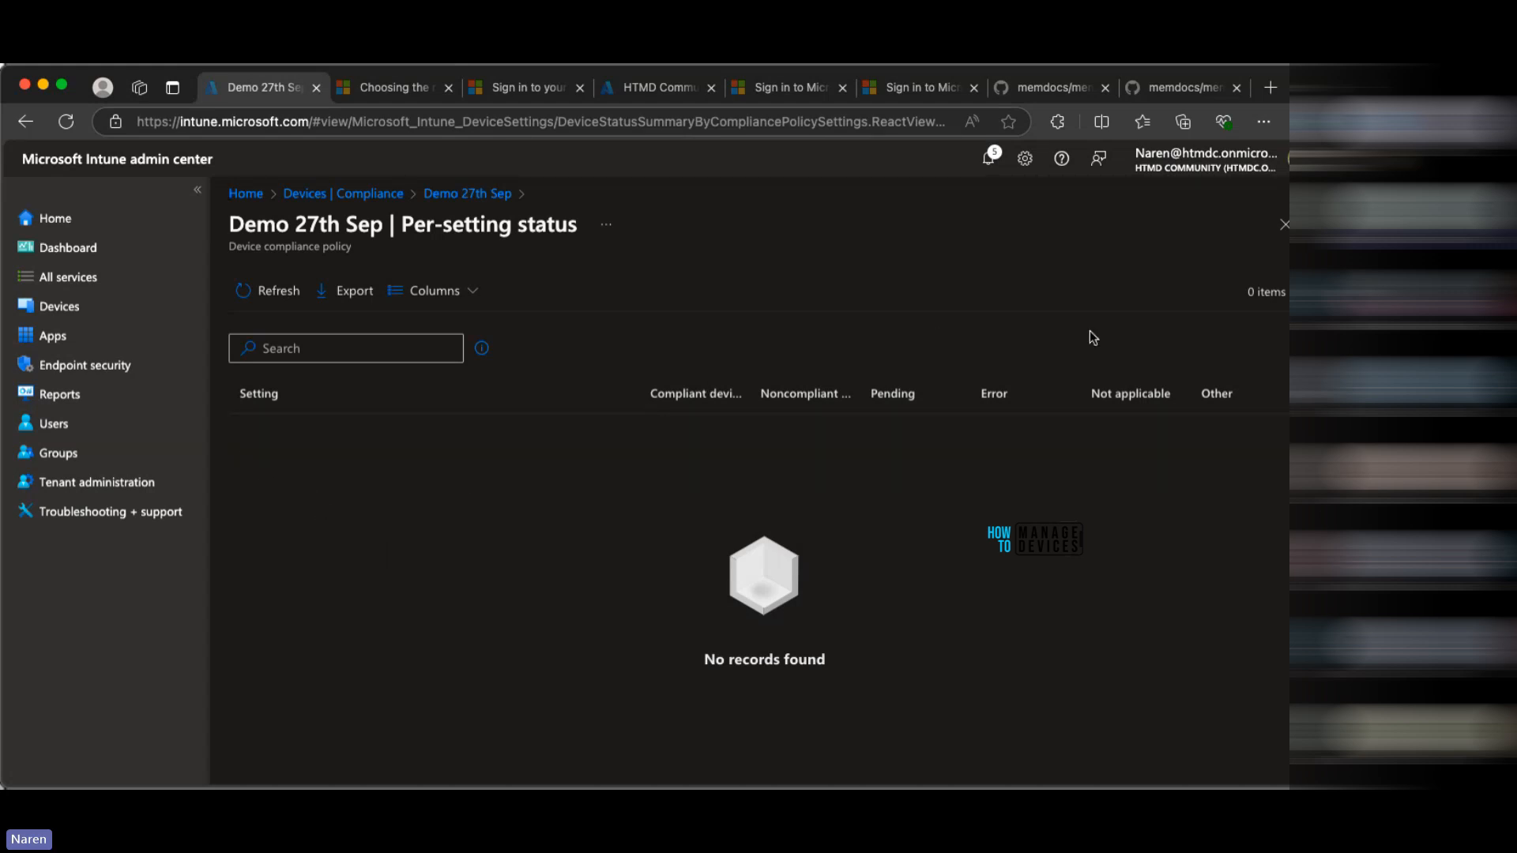
pyautogui.click(1284, 226)
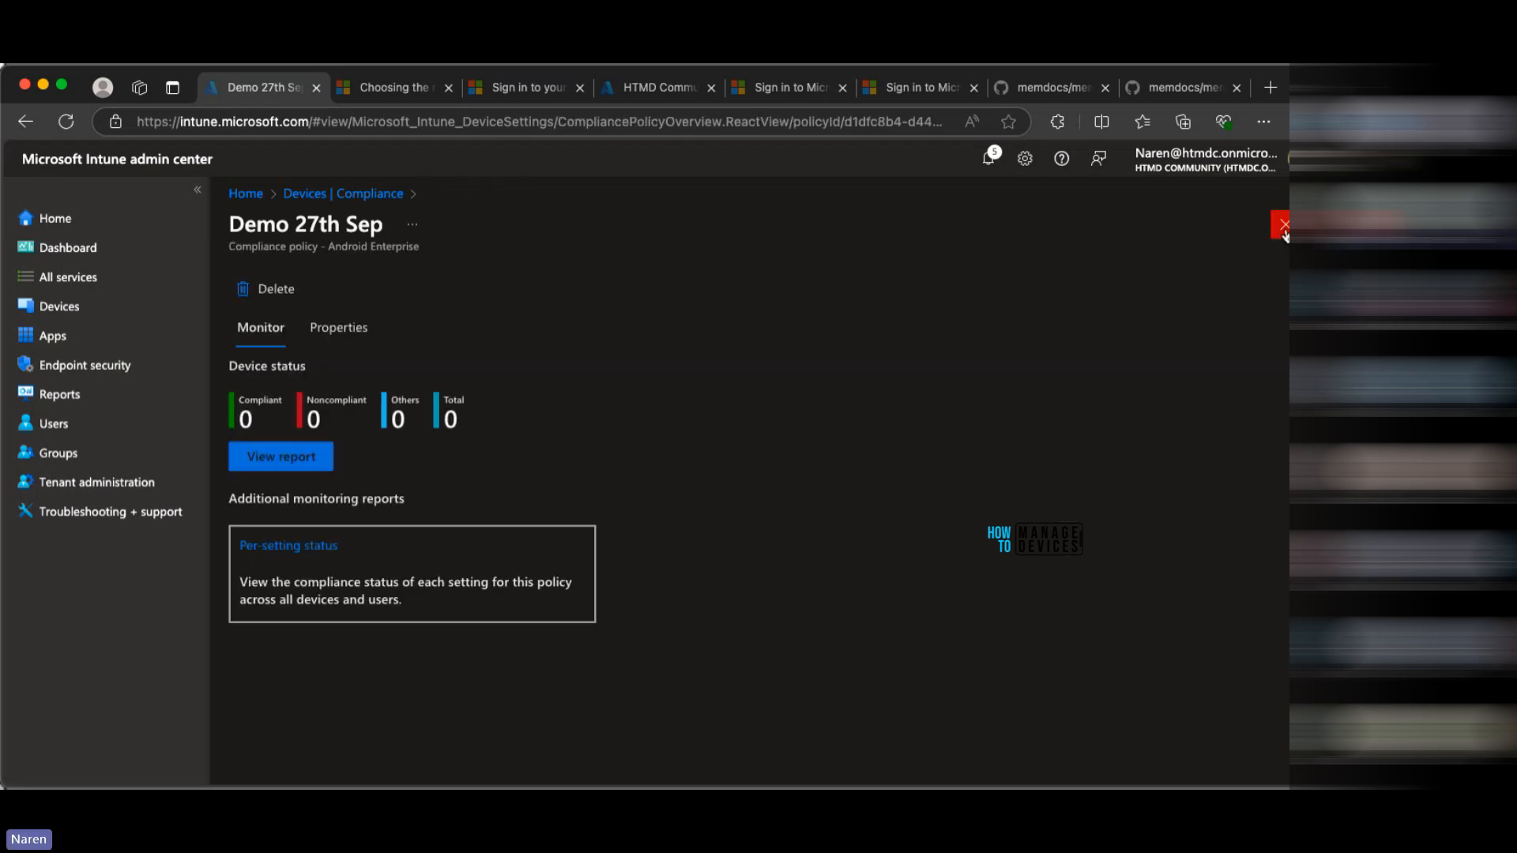
pyautogui.click(1283, 226)
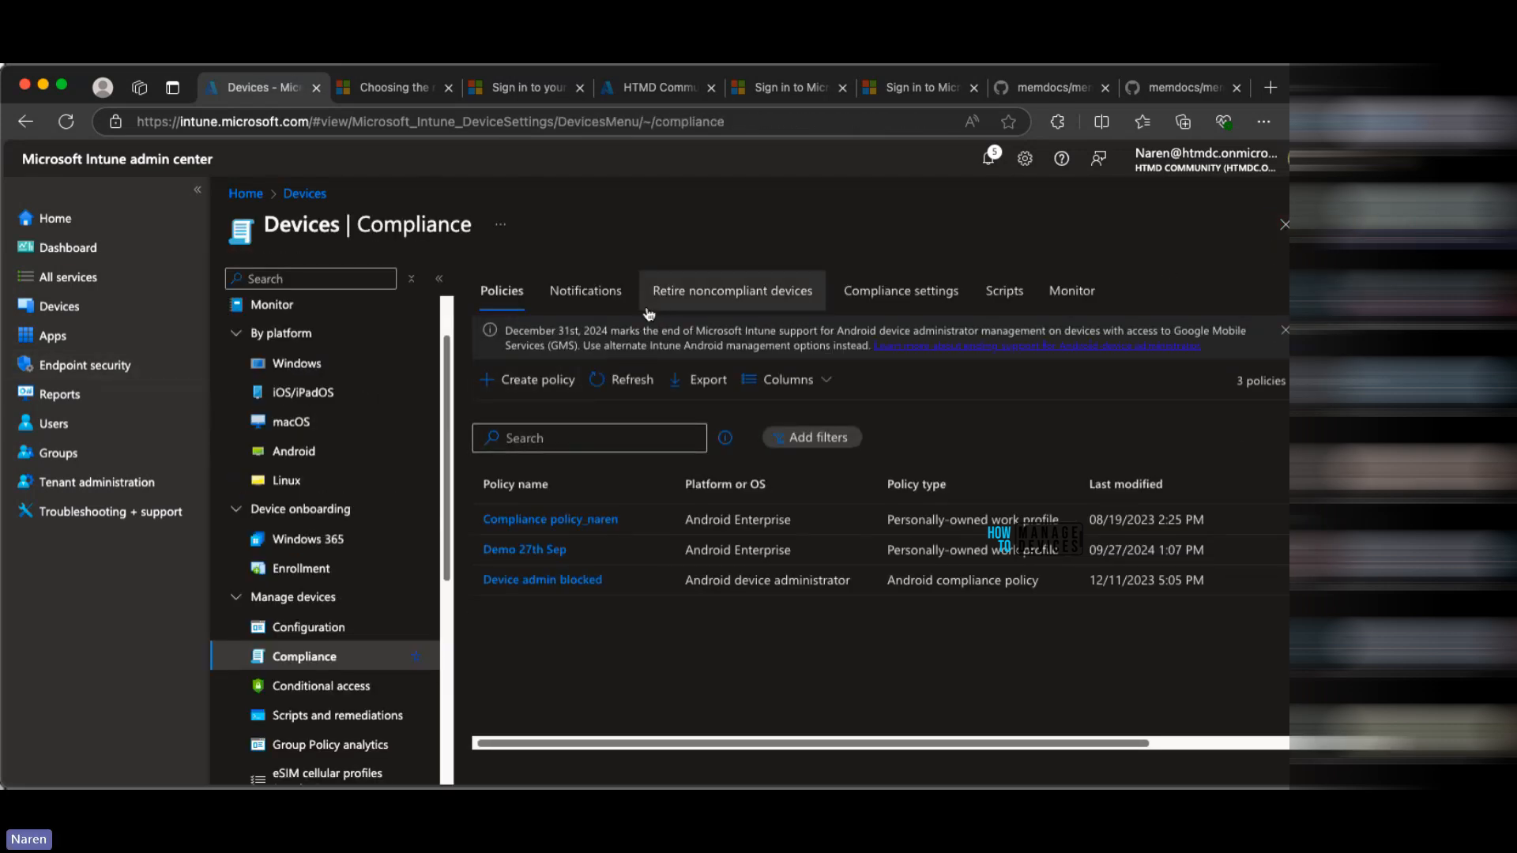
# Step: Start a noncompliance notification named "Non-compliant notification for day 1" and proceed to the header and footer settings
pyautogui.click(568, 305)
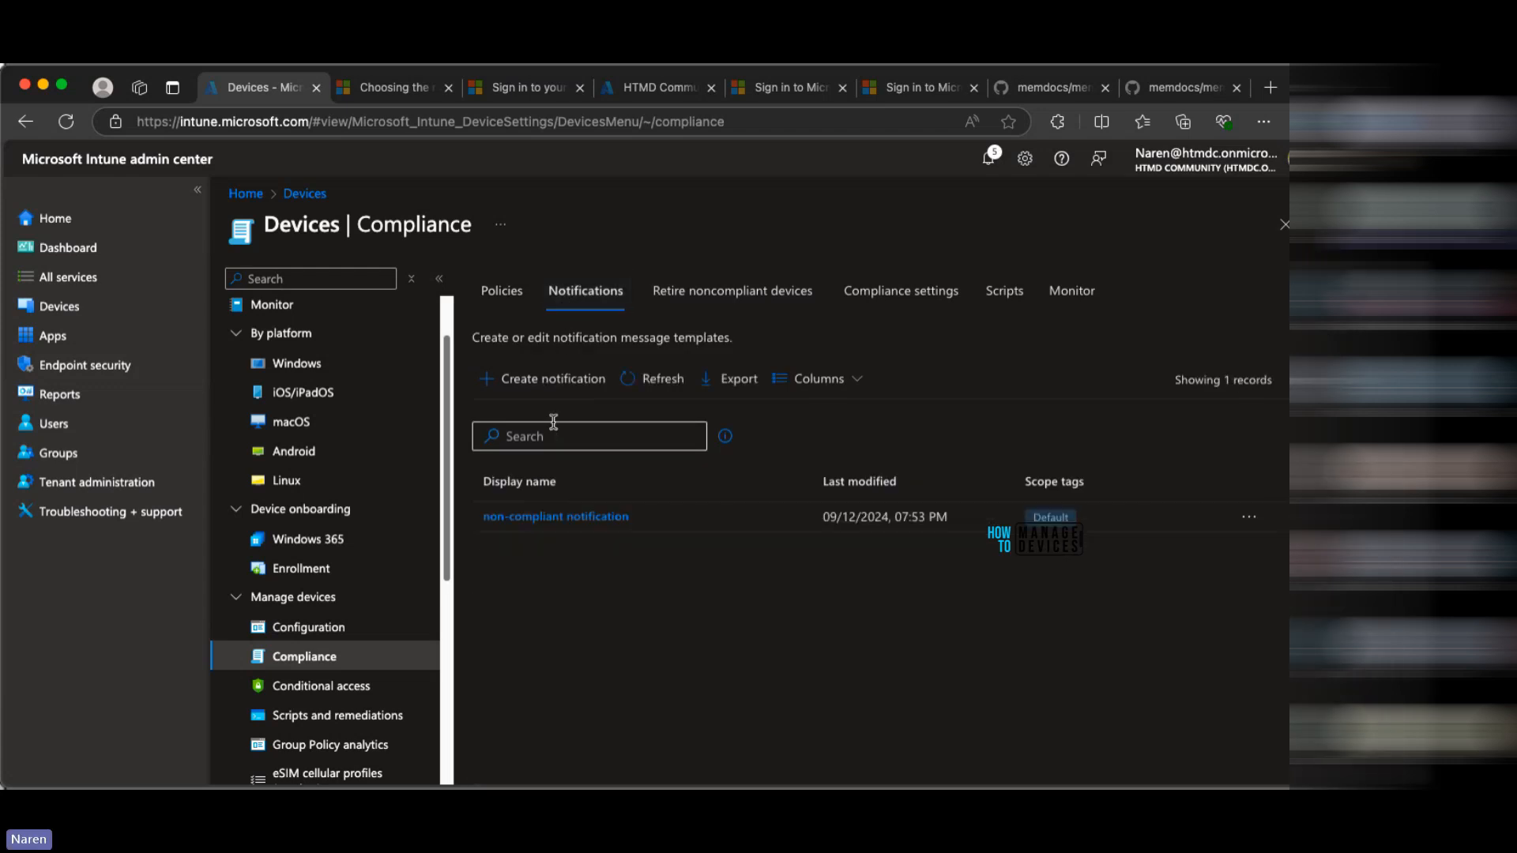
pyautogui.click(559, 381)
pyautogui.click(500, 333)
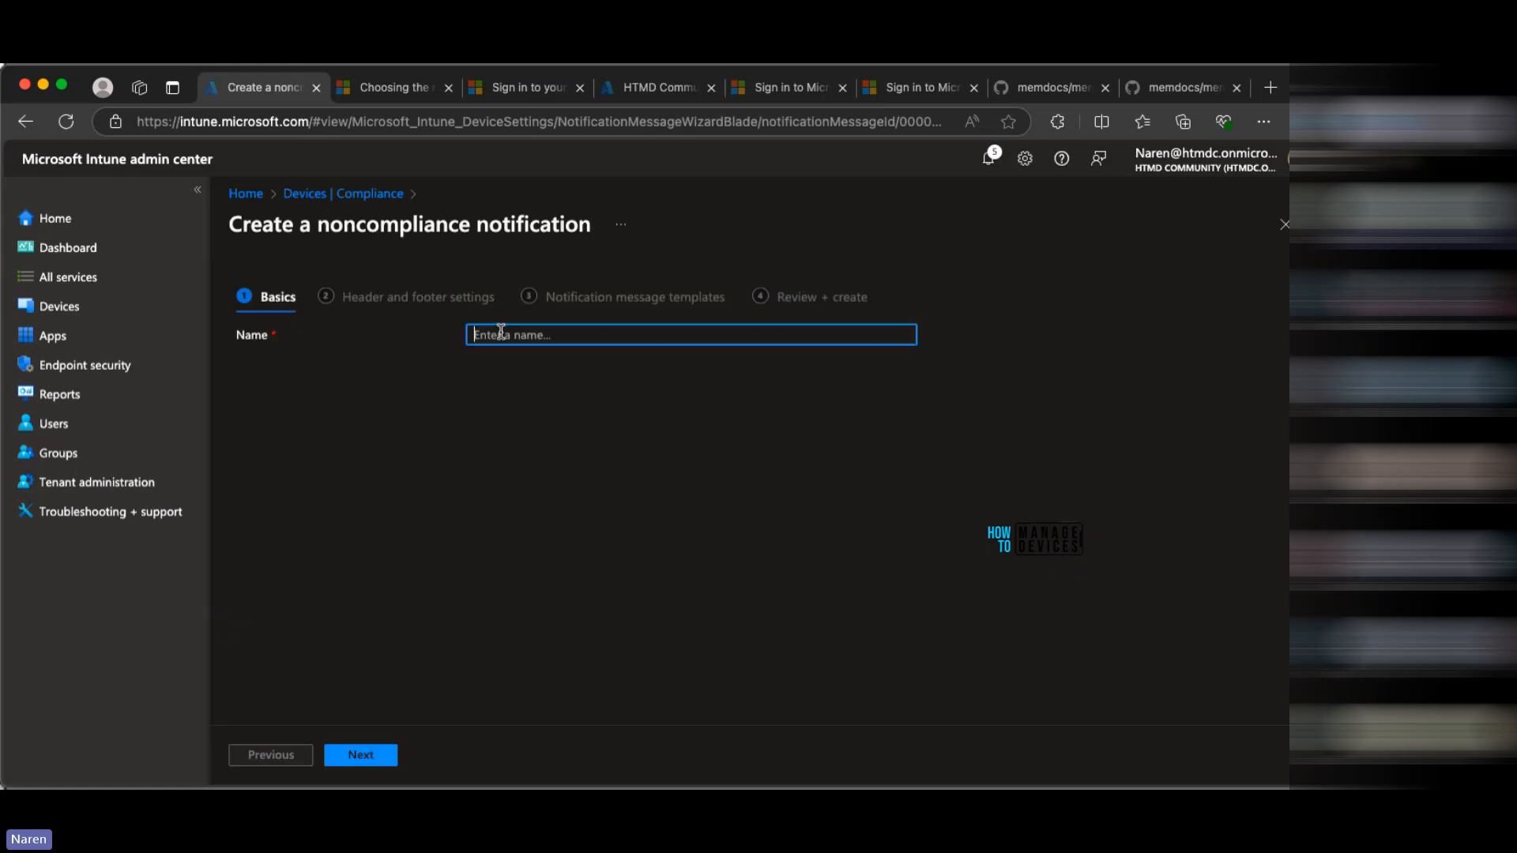
pyautogui.write('Noncompl')
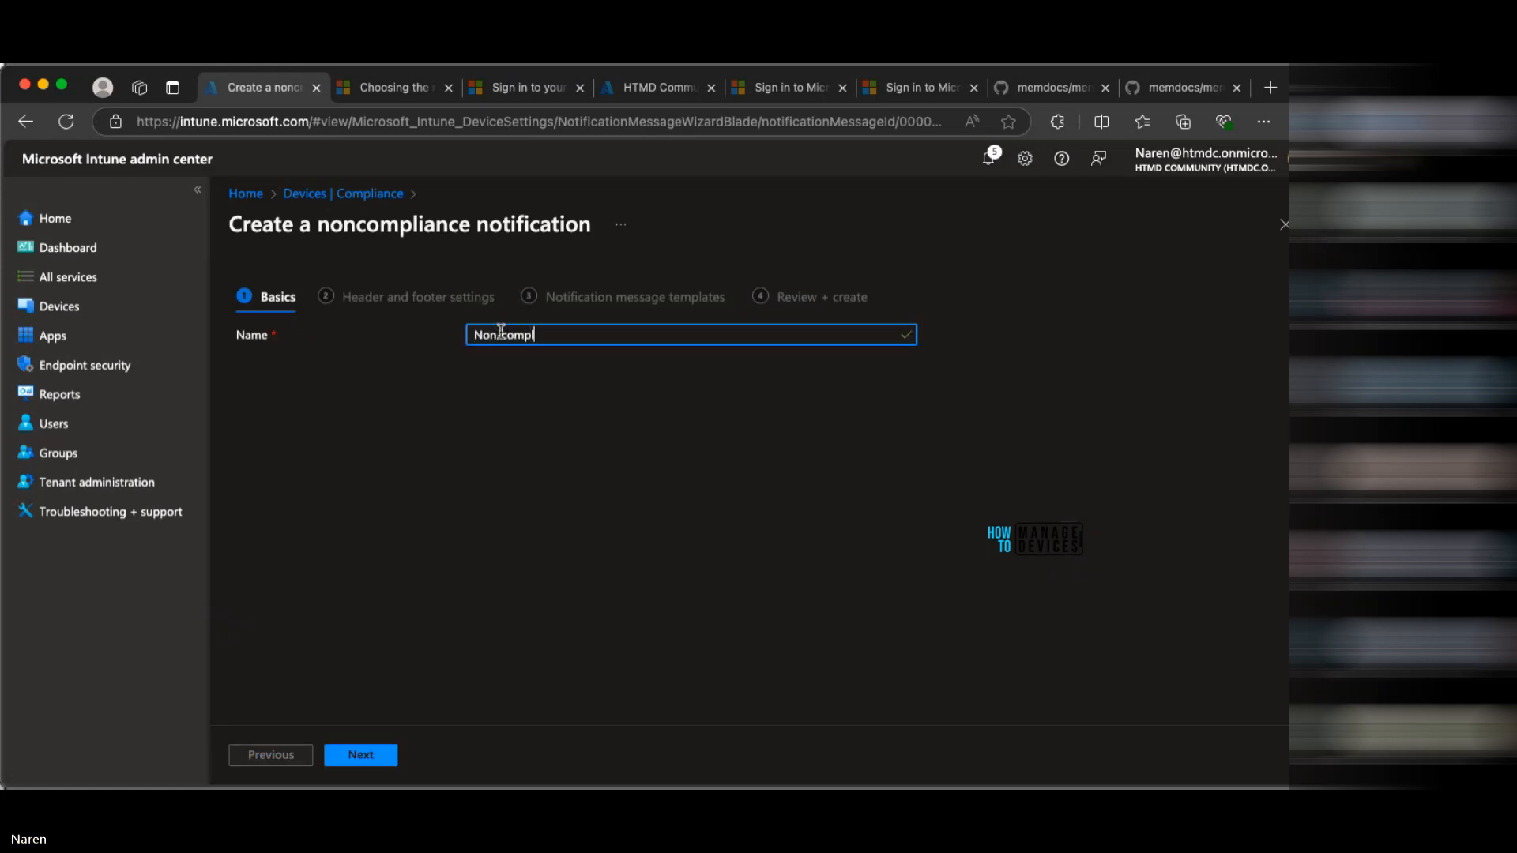
pyautogui.write('iant notification for day 1')
pyautogui.click(501, 331)
pyautogui.write('-')
pyautogui.click(361, 752)
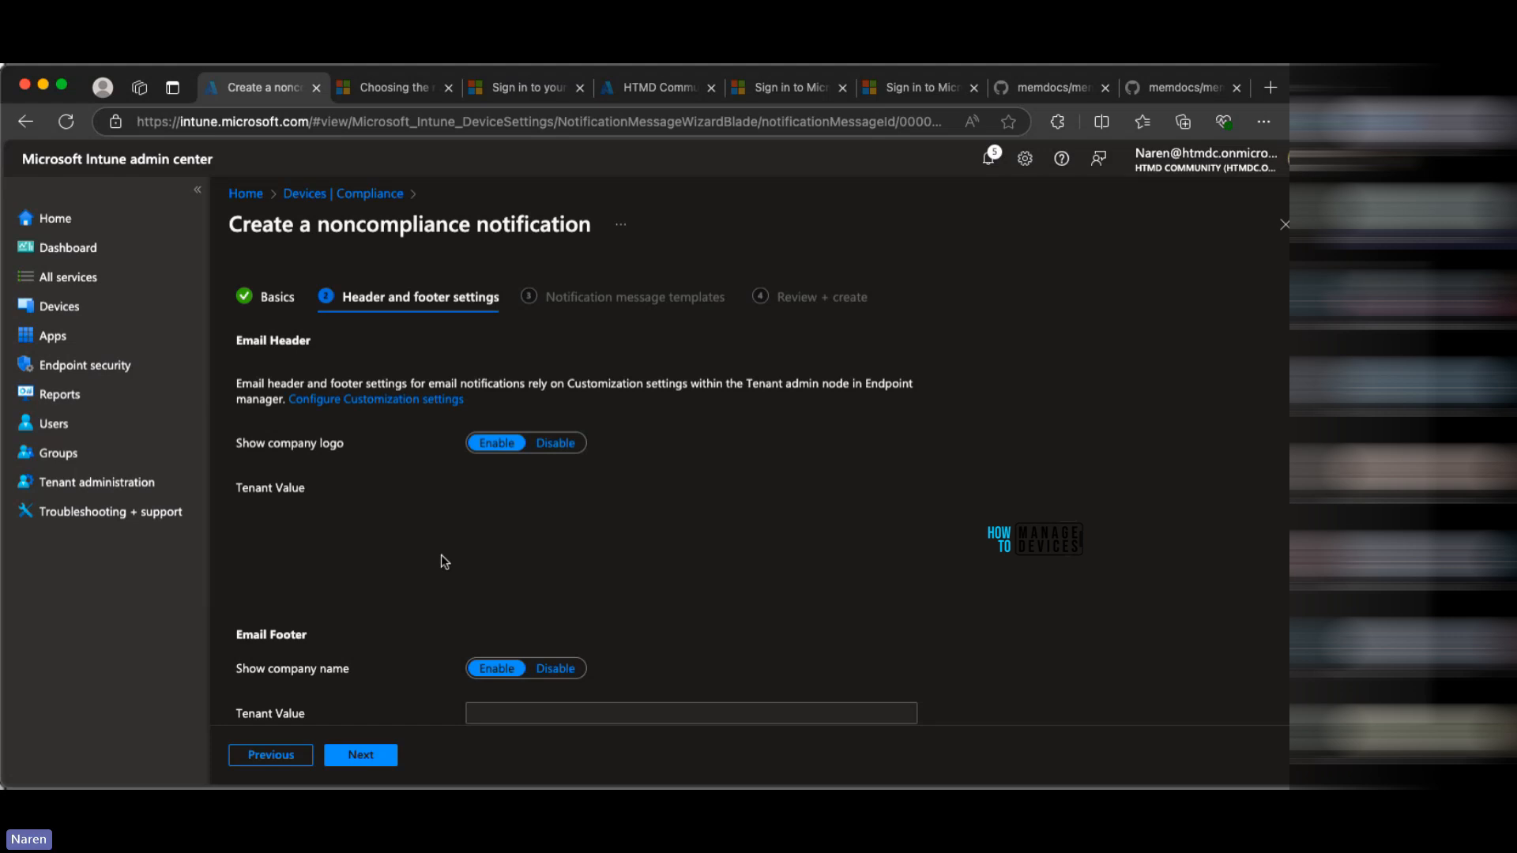
# Step: Try the Disable option for the company logo and the company name, restoring Enable for both
pyautogui.click(554, 452)
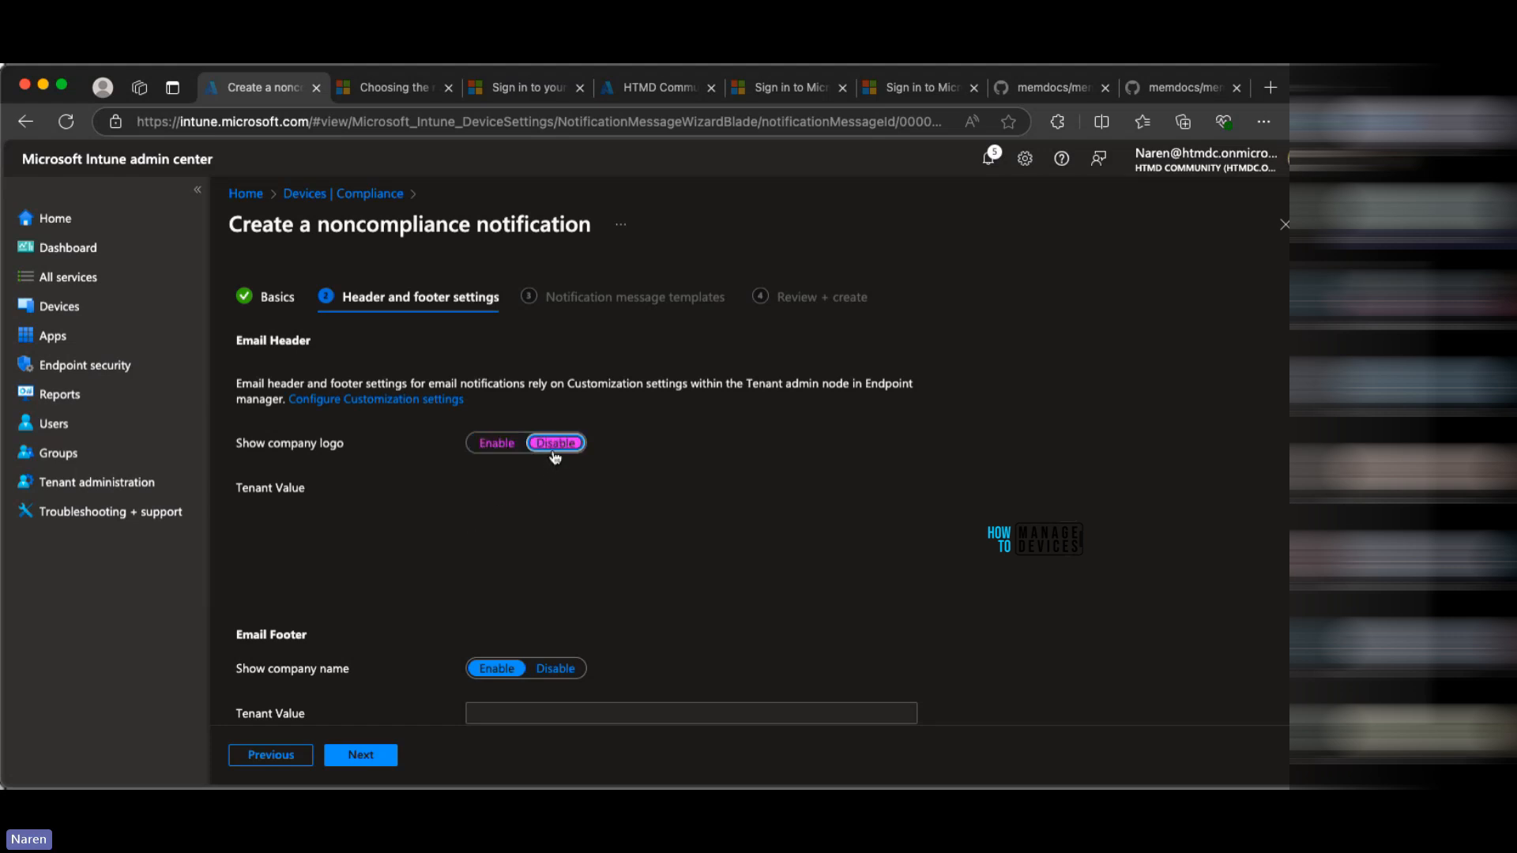
pyautogui.click(472, 445)
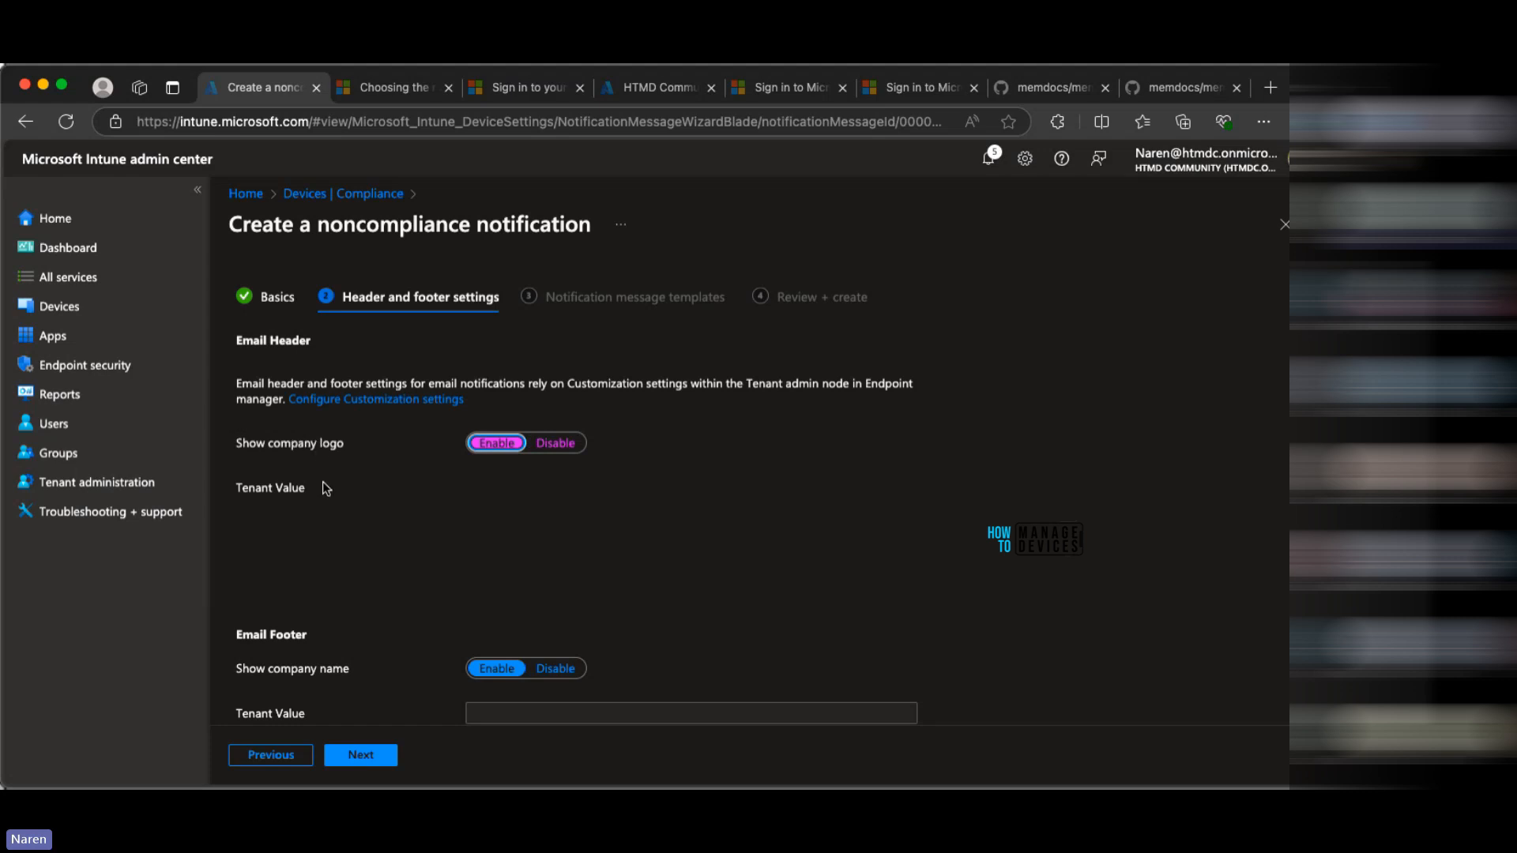
pyautogui.scroll(-3, 325, 486)
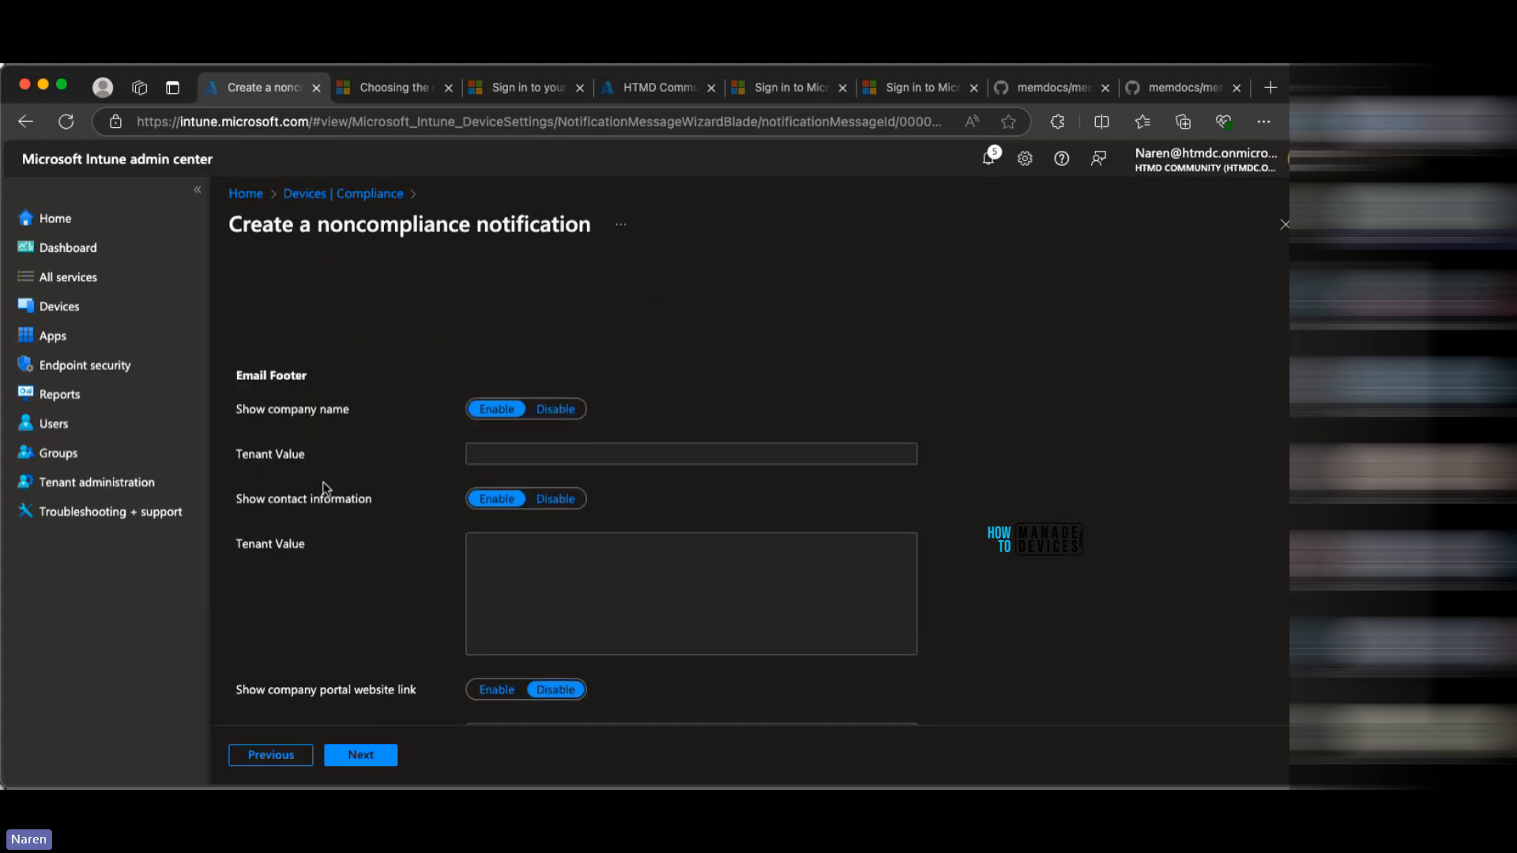
pyautogui.click(558, 416)
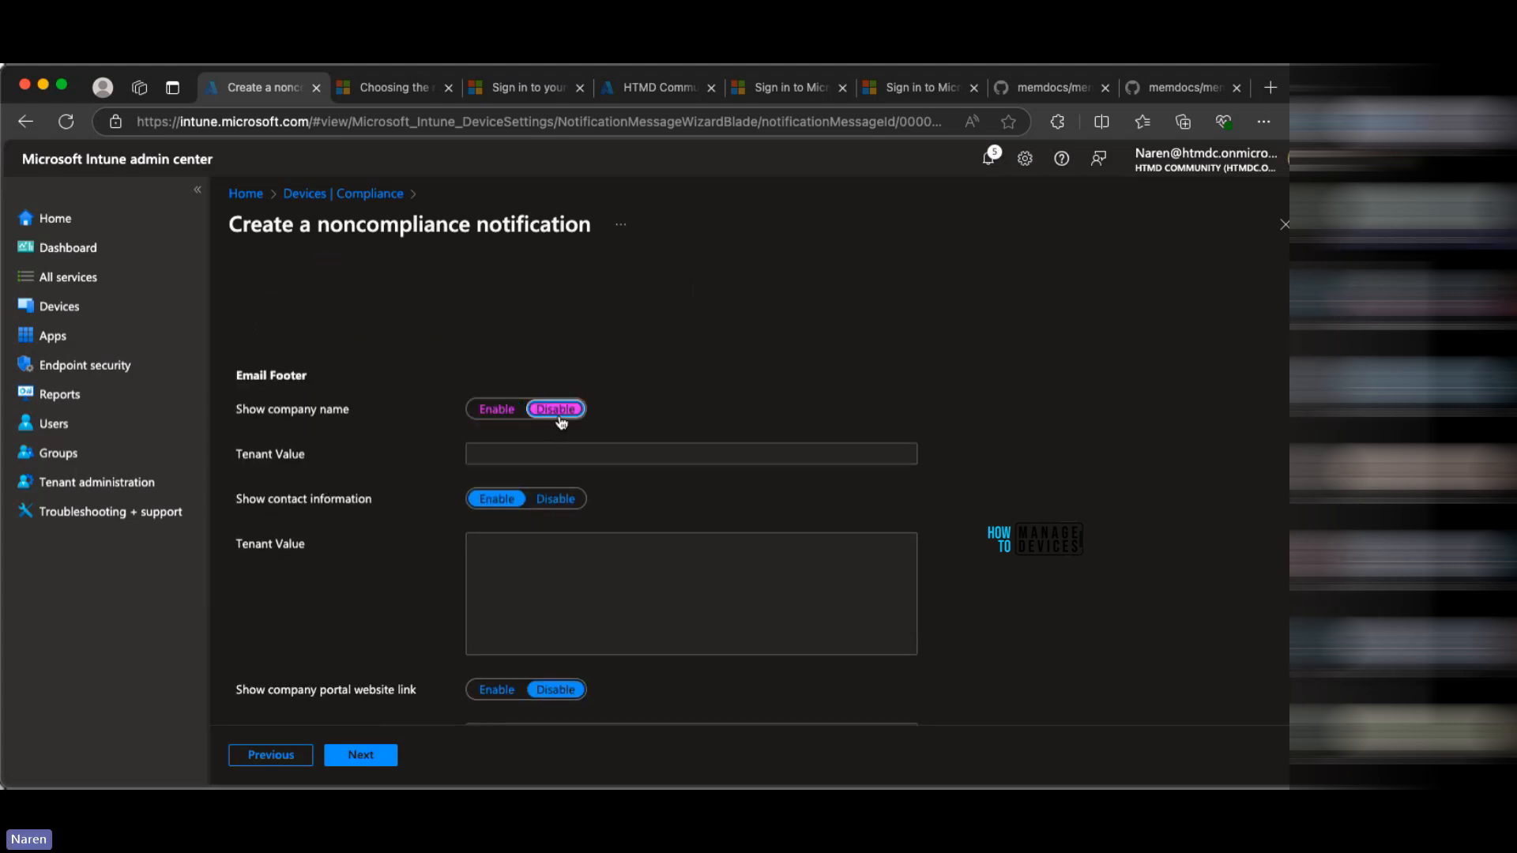
pyautogui.click(478, 417)
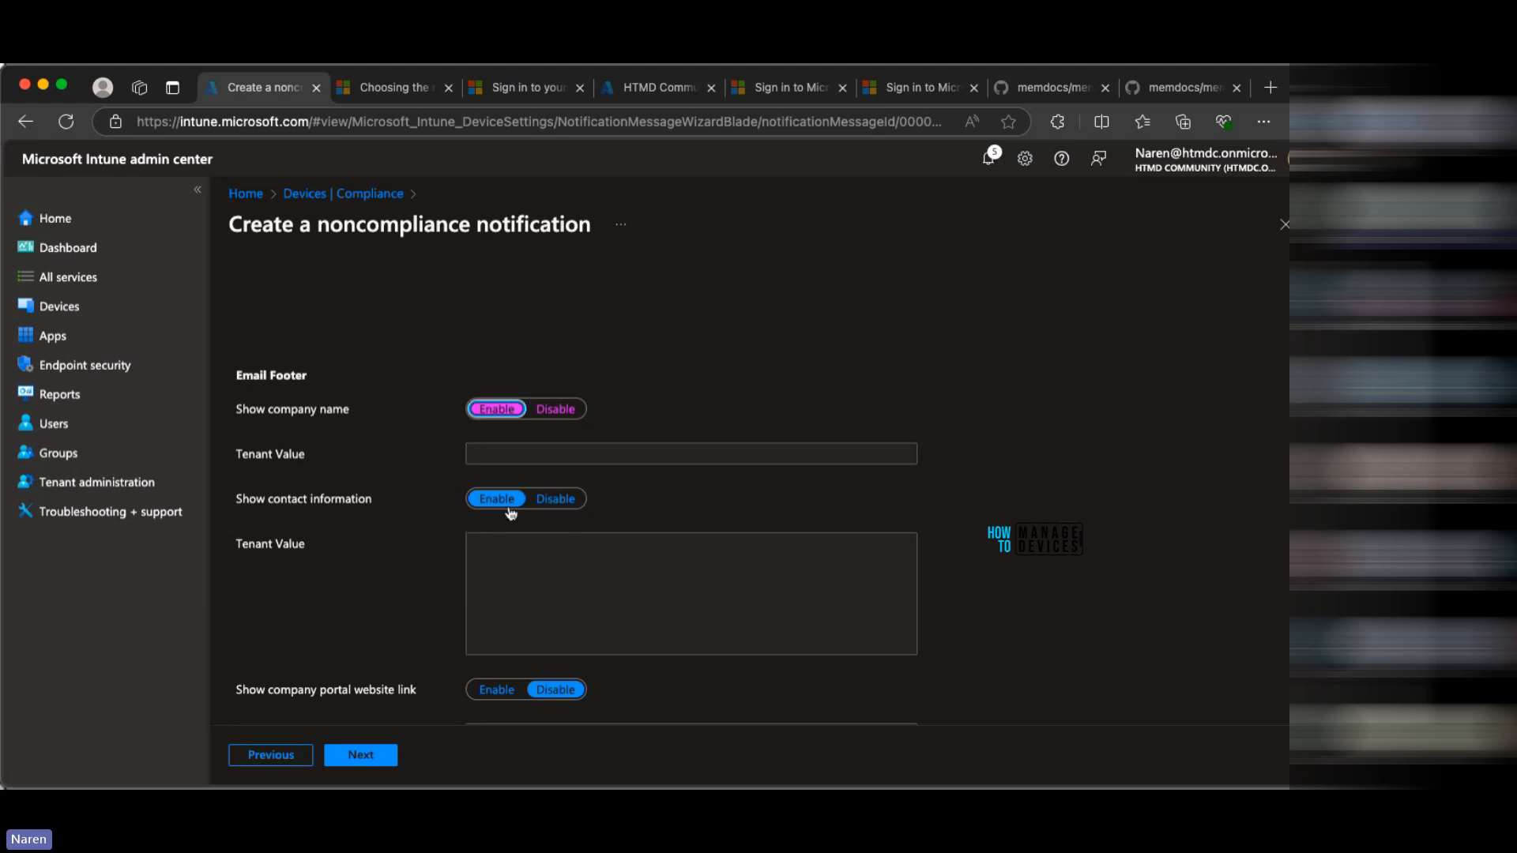
# Step: Enable the company portal website link in the email footer and proceed to the notification message templates
pyautogui.scroll(-1, 384, 529)
pyautogui.scroll(-1, 388, 535)
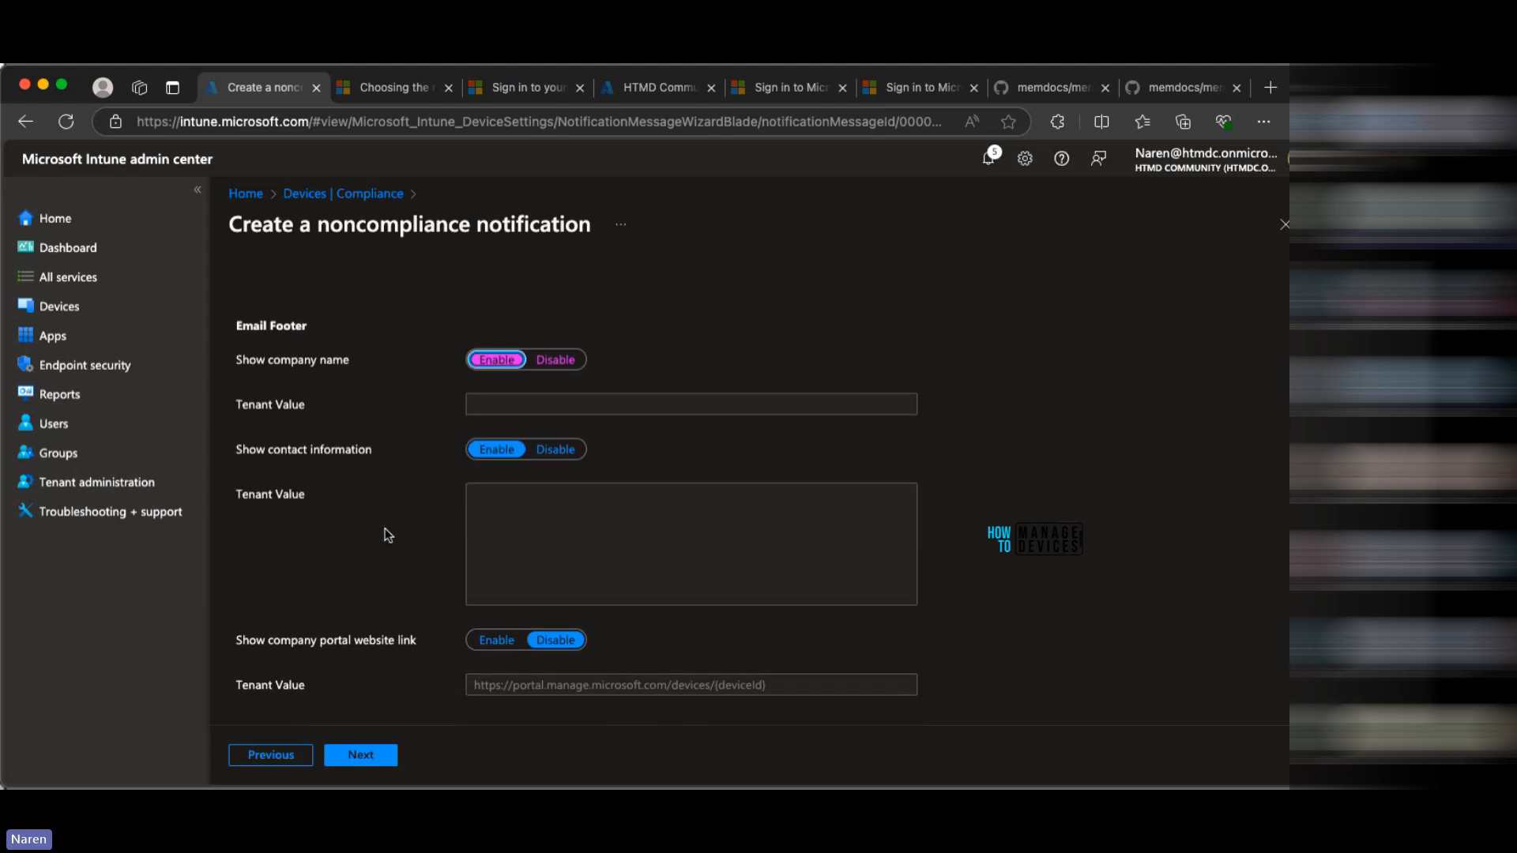
pyautogui.scroll(-1, 507, 527)
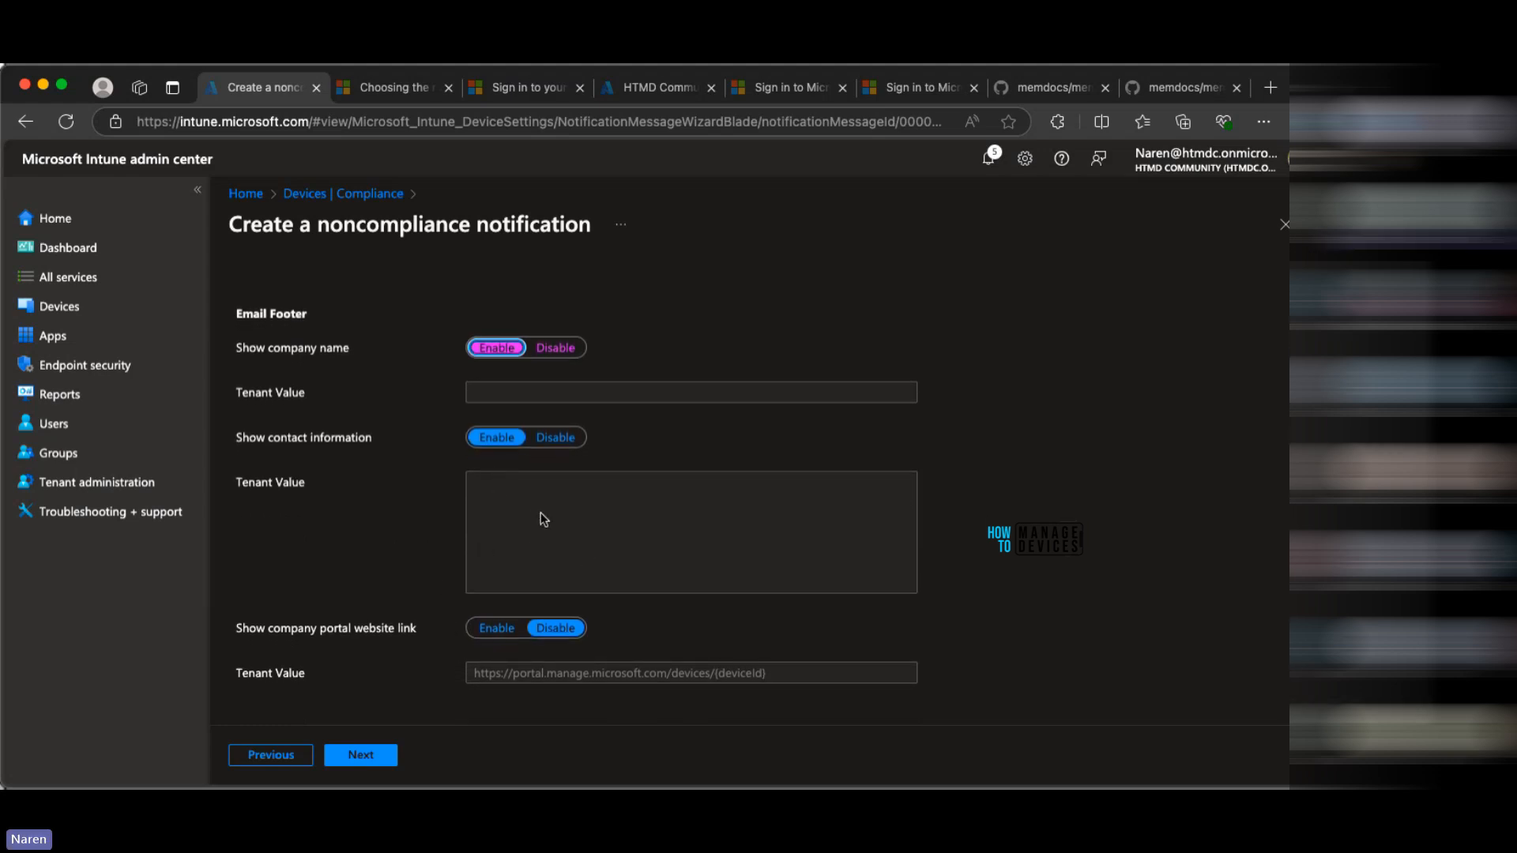
pyautogui.click(481, 637)
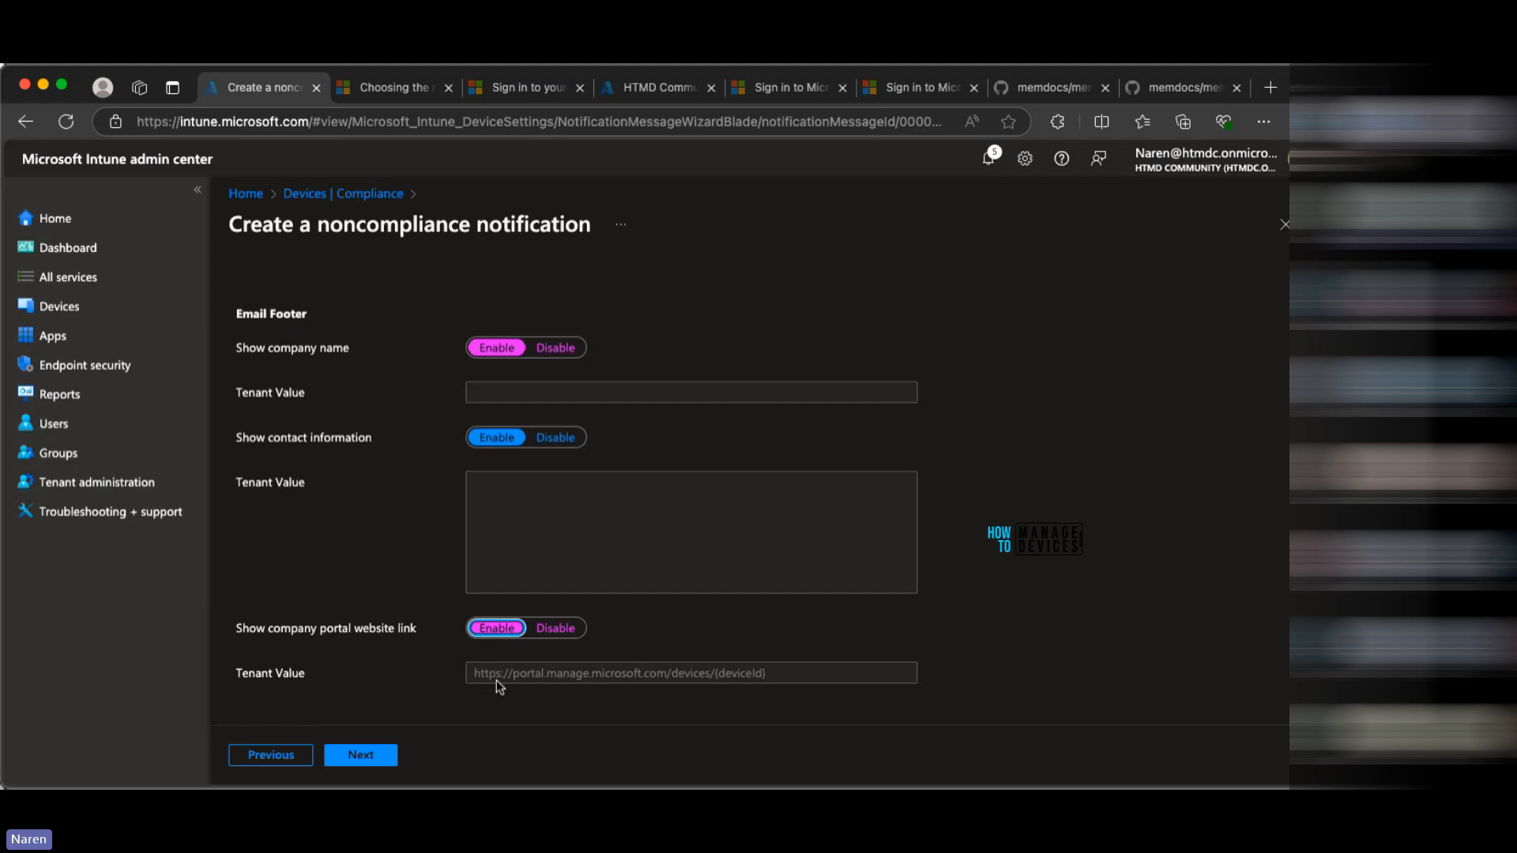
pyautogui.scroll(5, 520, 681)
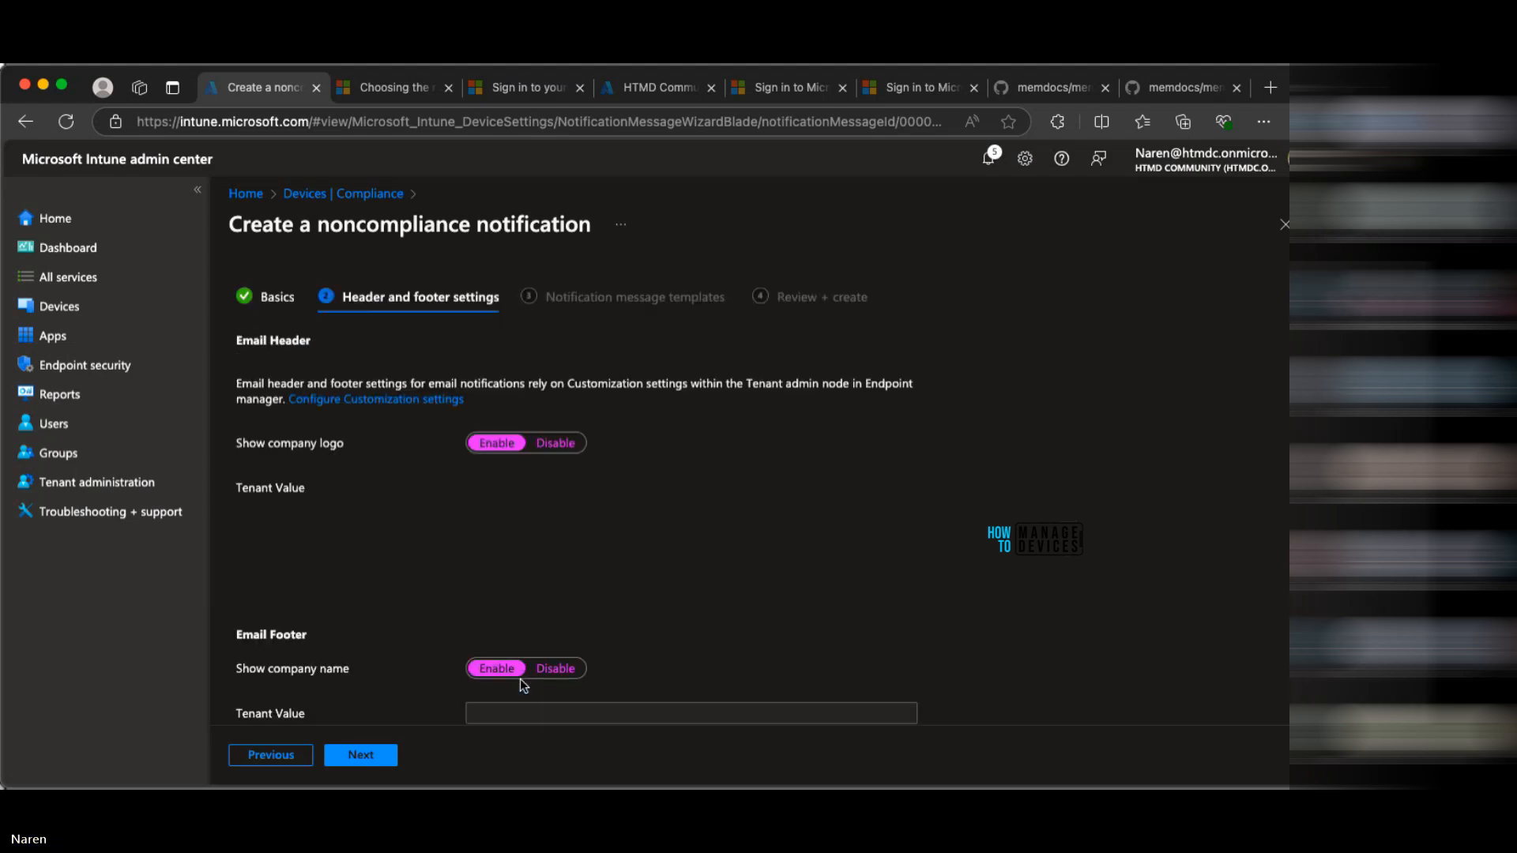
pyautogui.scroll(-5, 520, 681)
pyautogui.click(342, 756)
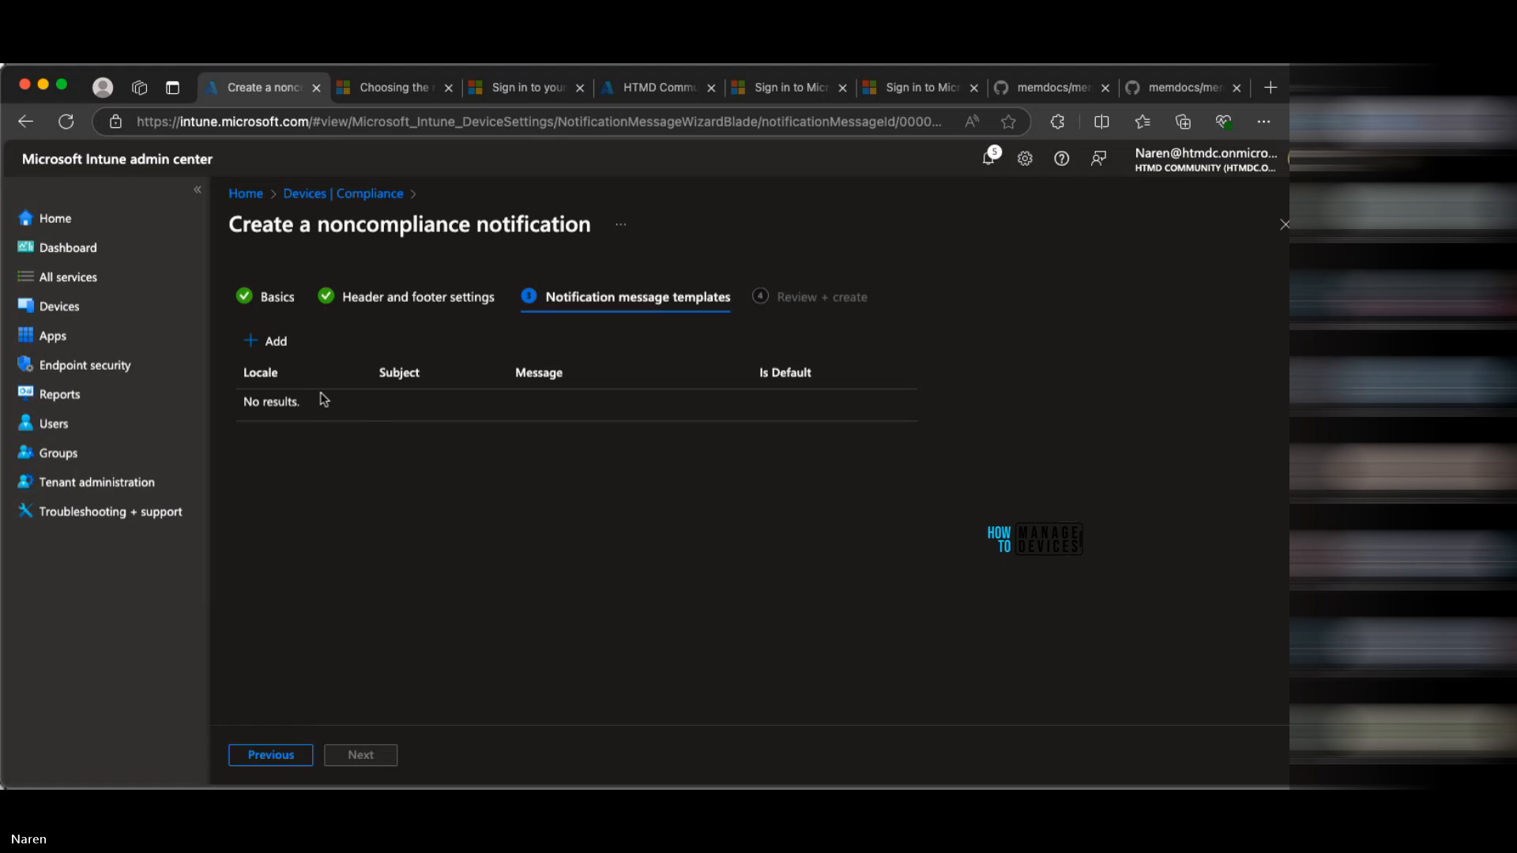
# Step: Add a message template with locale English (United States) and subject "Your Device is Non-Compliant please take required actions"
pyautogui.click(290, 342)
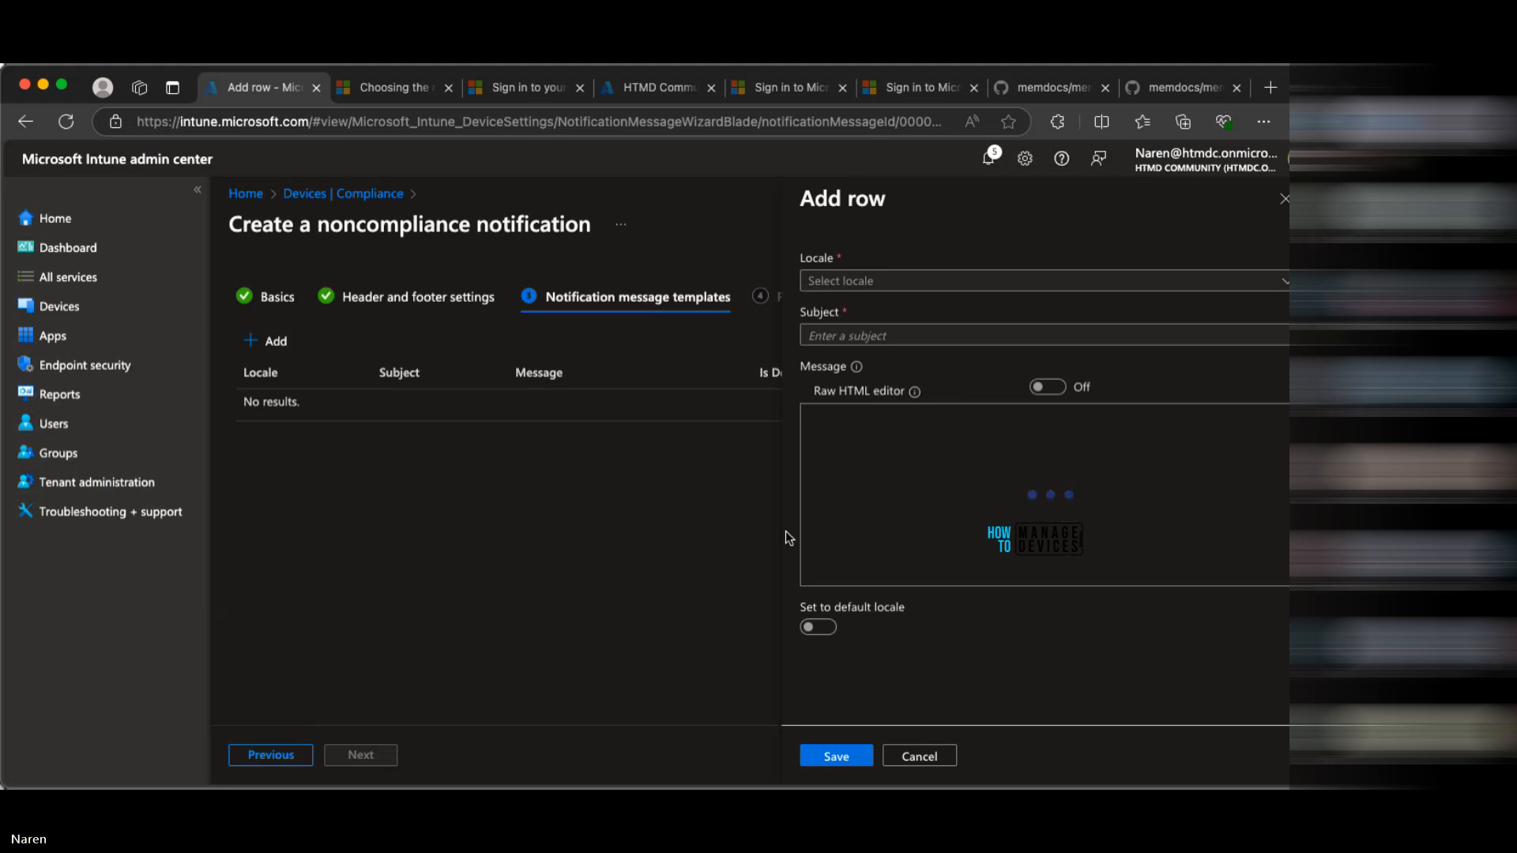
pyautogui.click(877, 294)
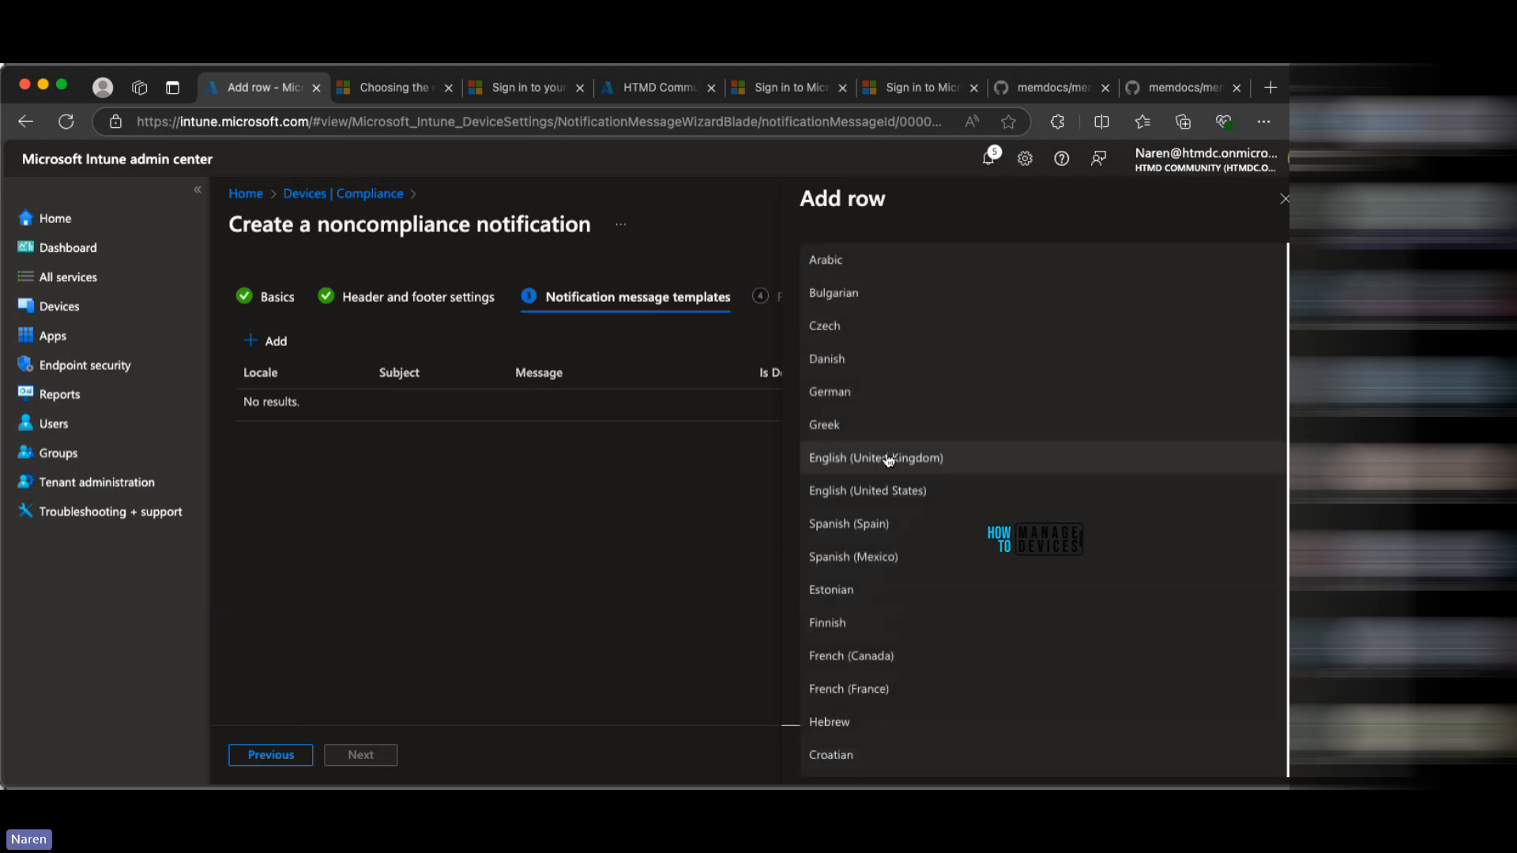
pyautogui.click(906, 497)
pyautogui.click(890, 334)
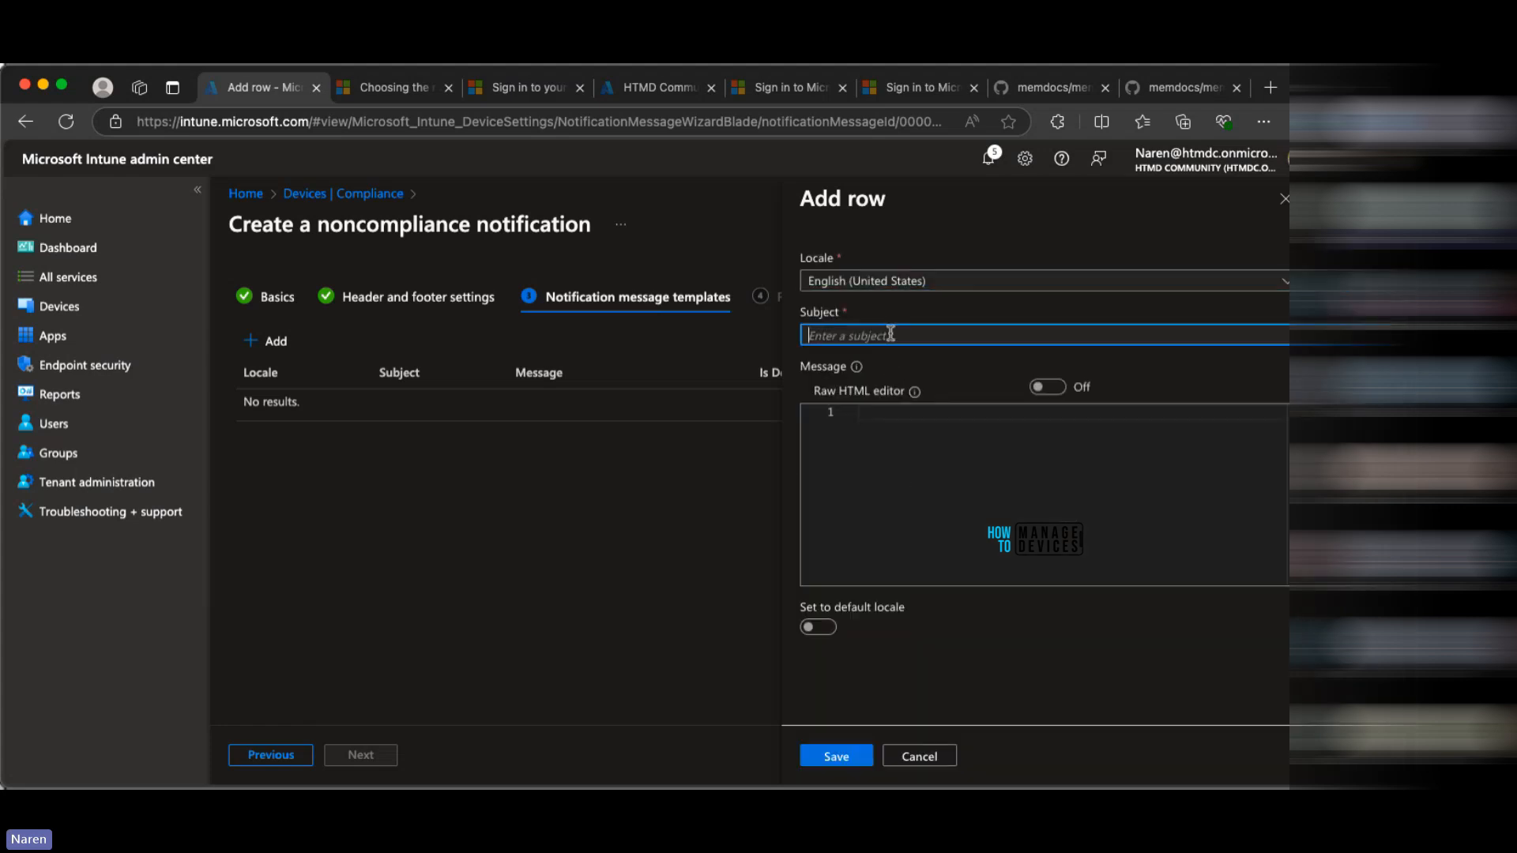
pyautogui.write('Your Device is non-Compli')
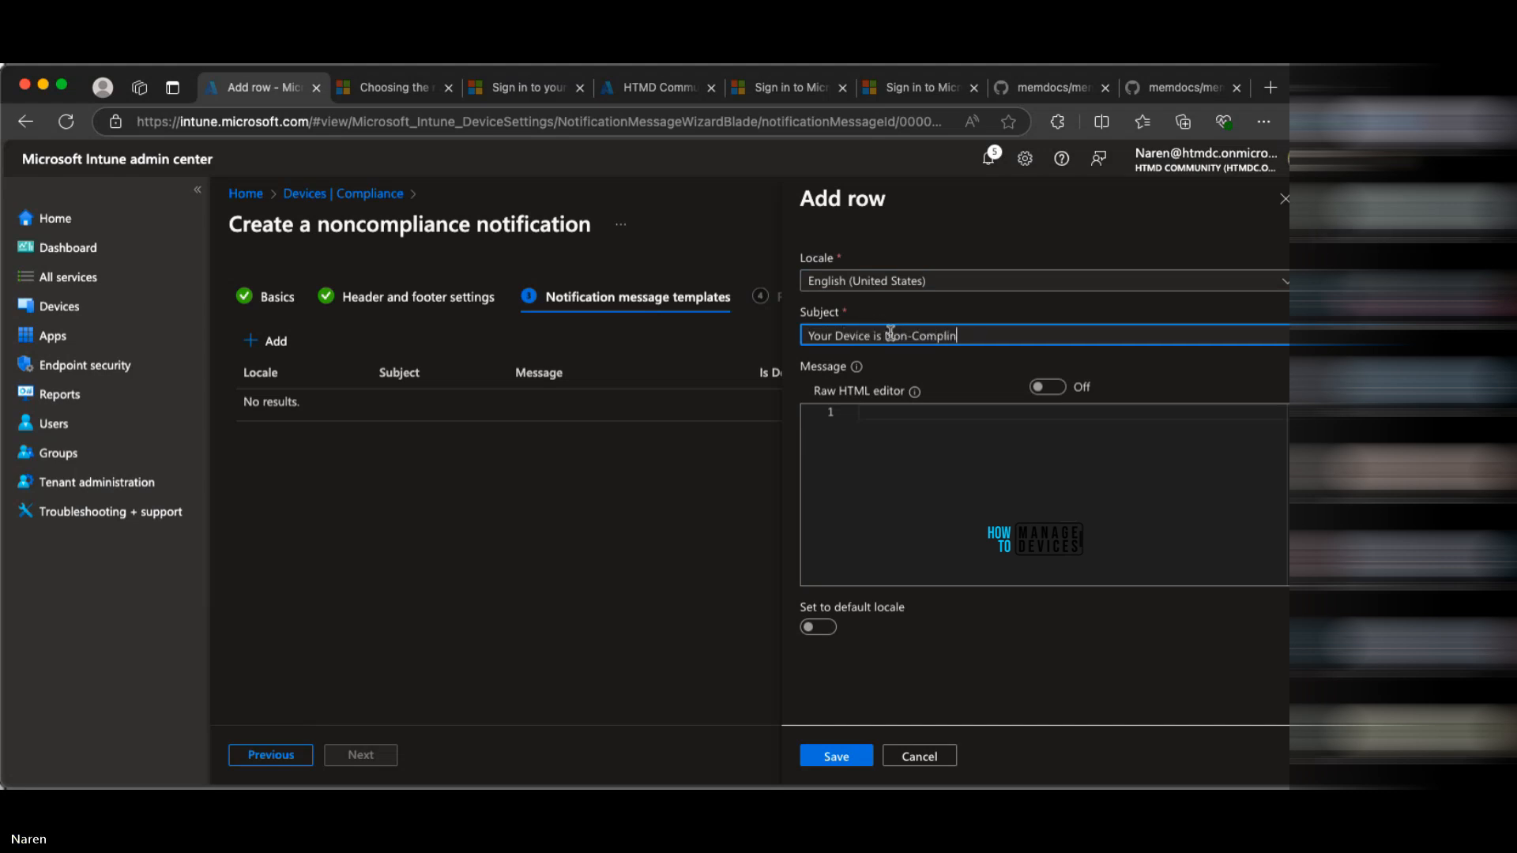
pyautogui.write('ant ple')
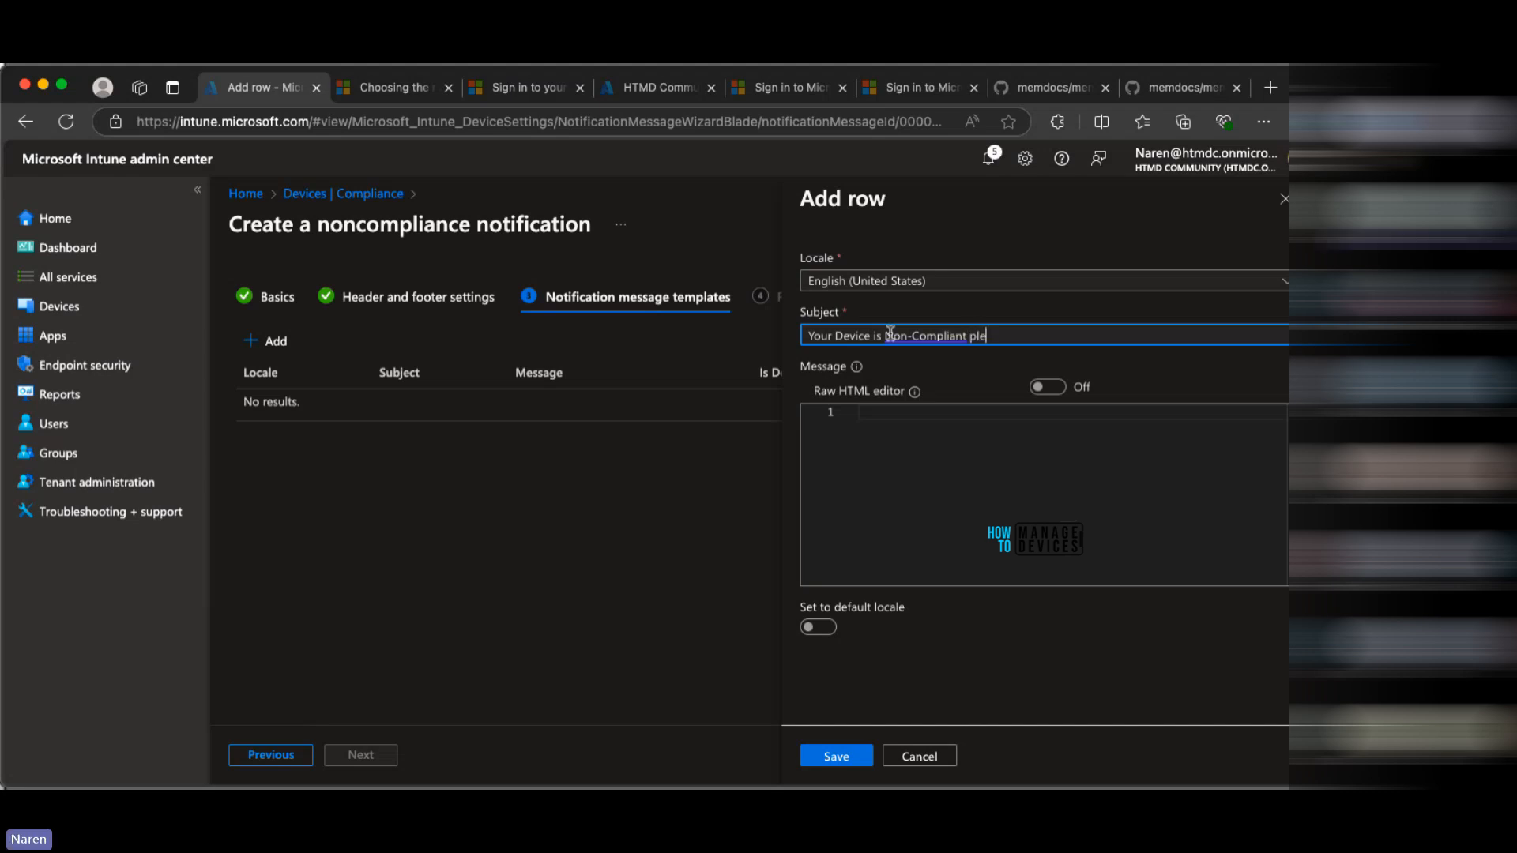
pyautogui.write('ase take requi')
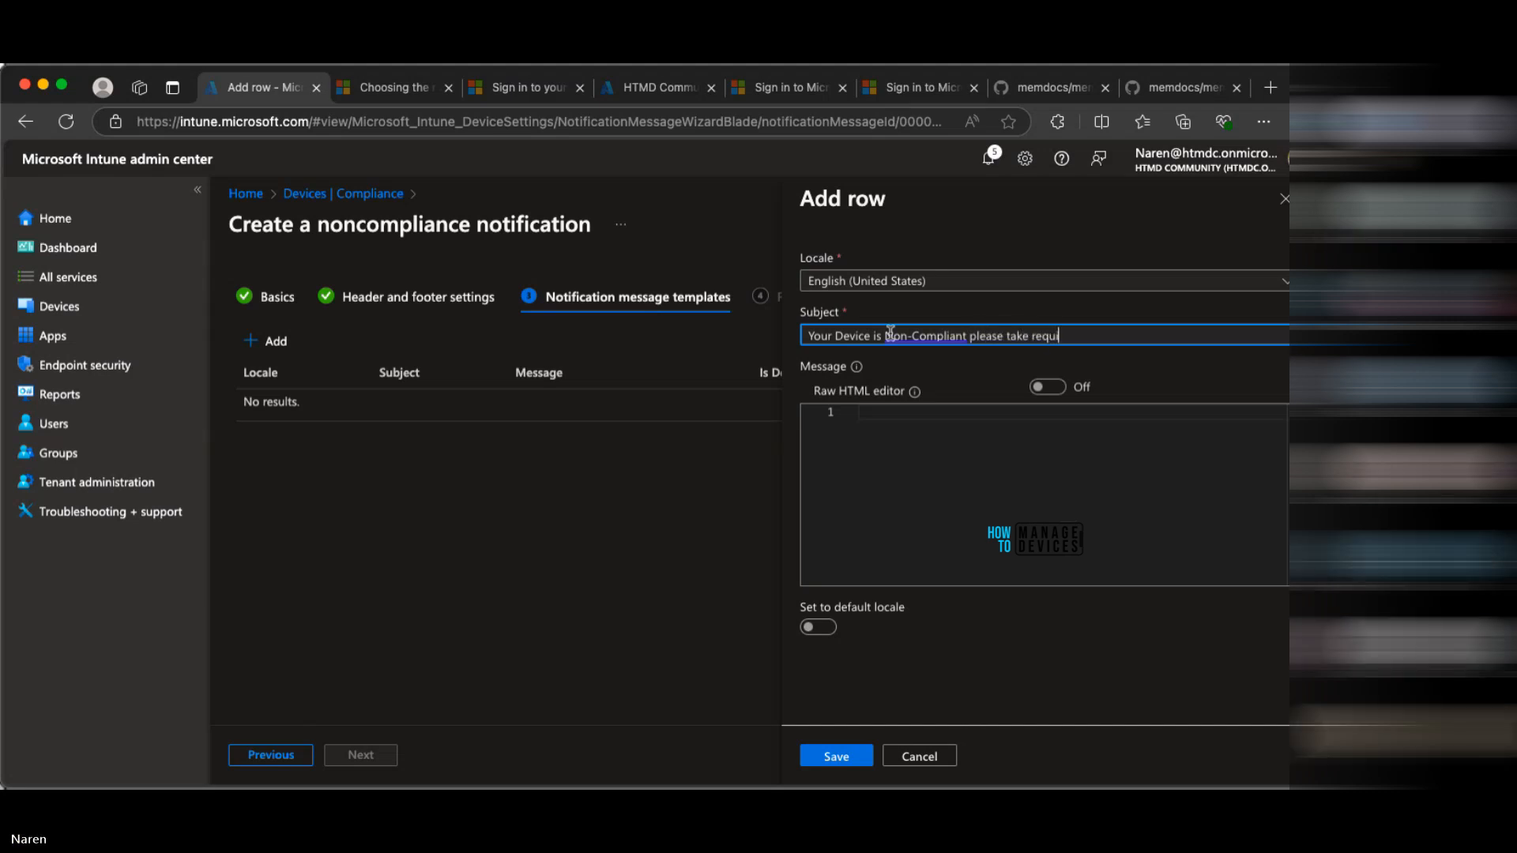
pyautogui.write('red actions')
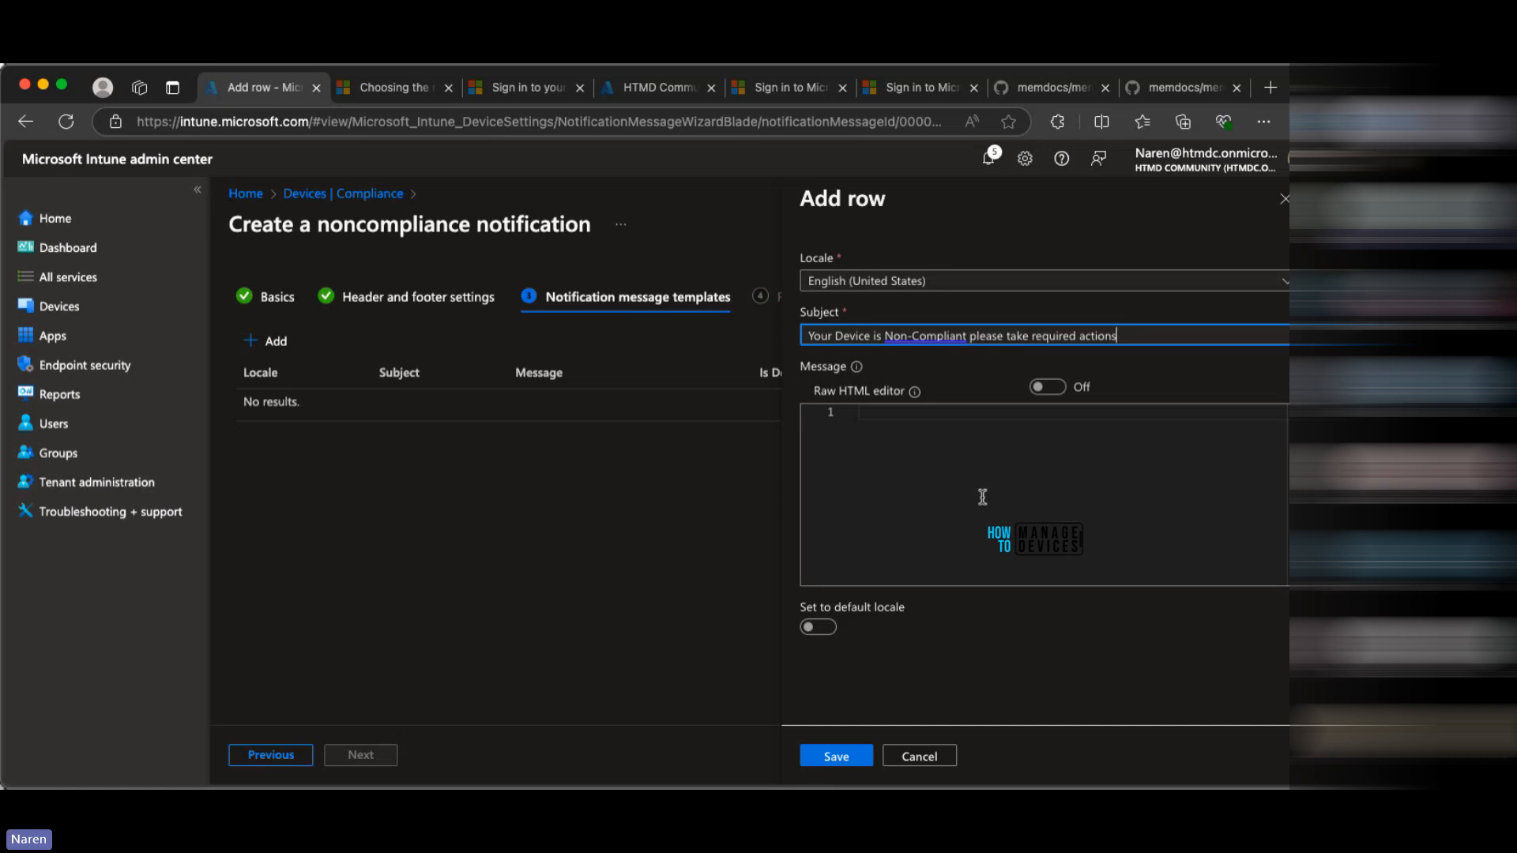
# Step: Begin the template message with "YOur device is non-compliant please make the device complaint", keeping the raw HTML editor off
pyautogui.click(1046, 386)
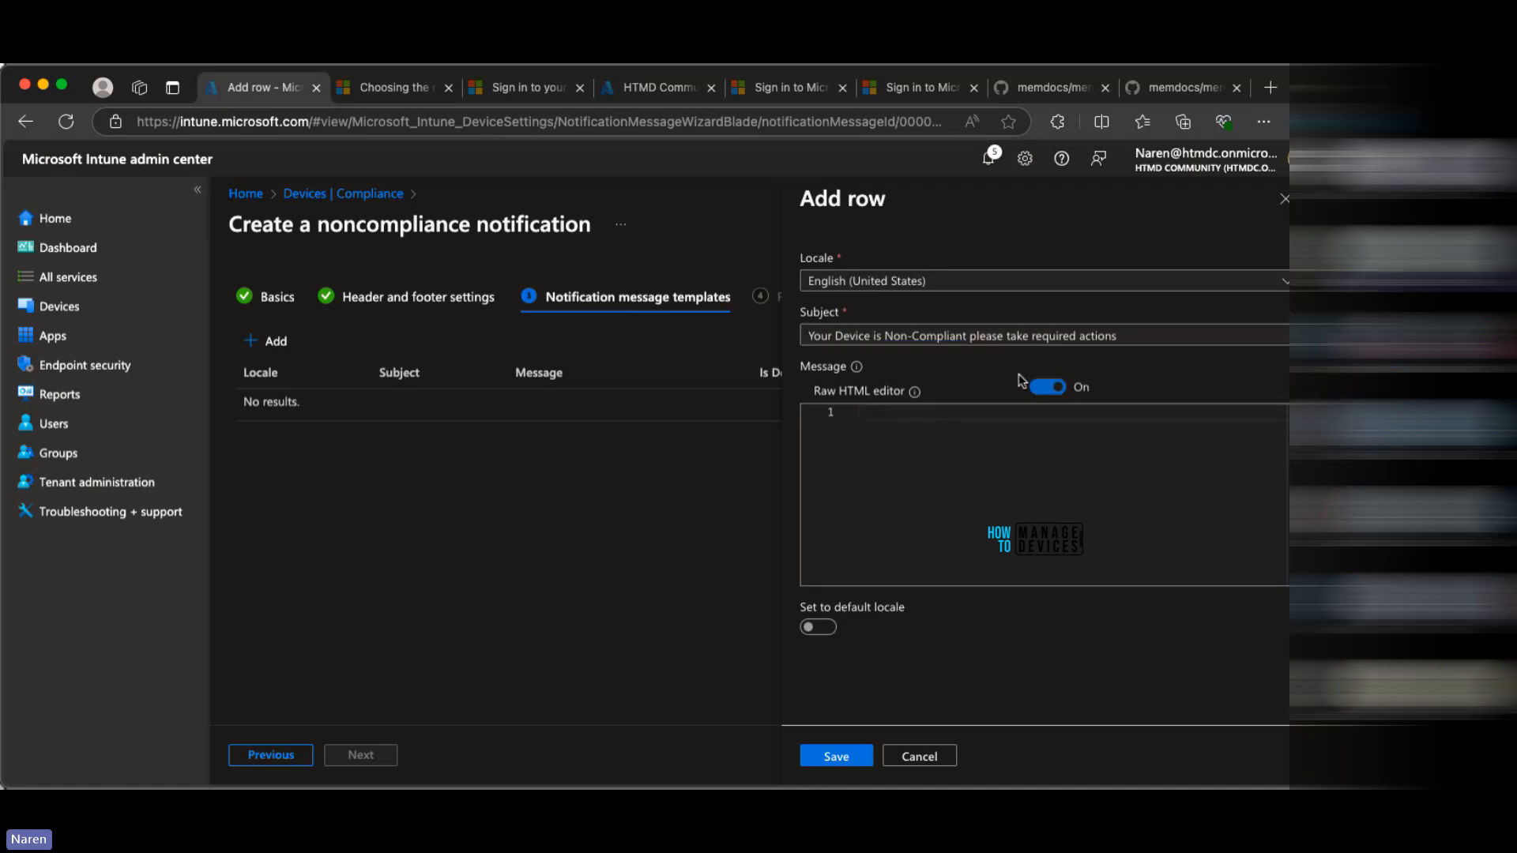
pyautogui.click(1035, 388)
pyautogui.click(869, 418)
pyautogui.write('Your device i')
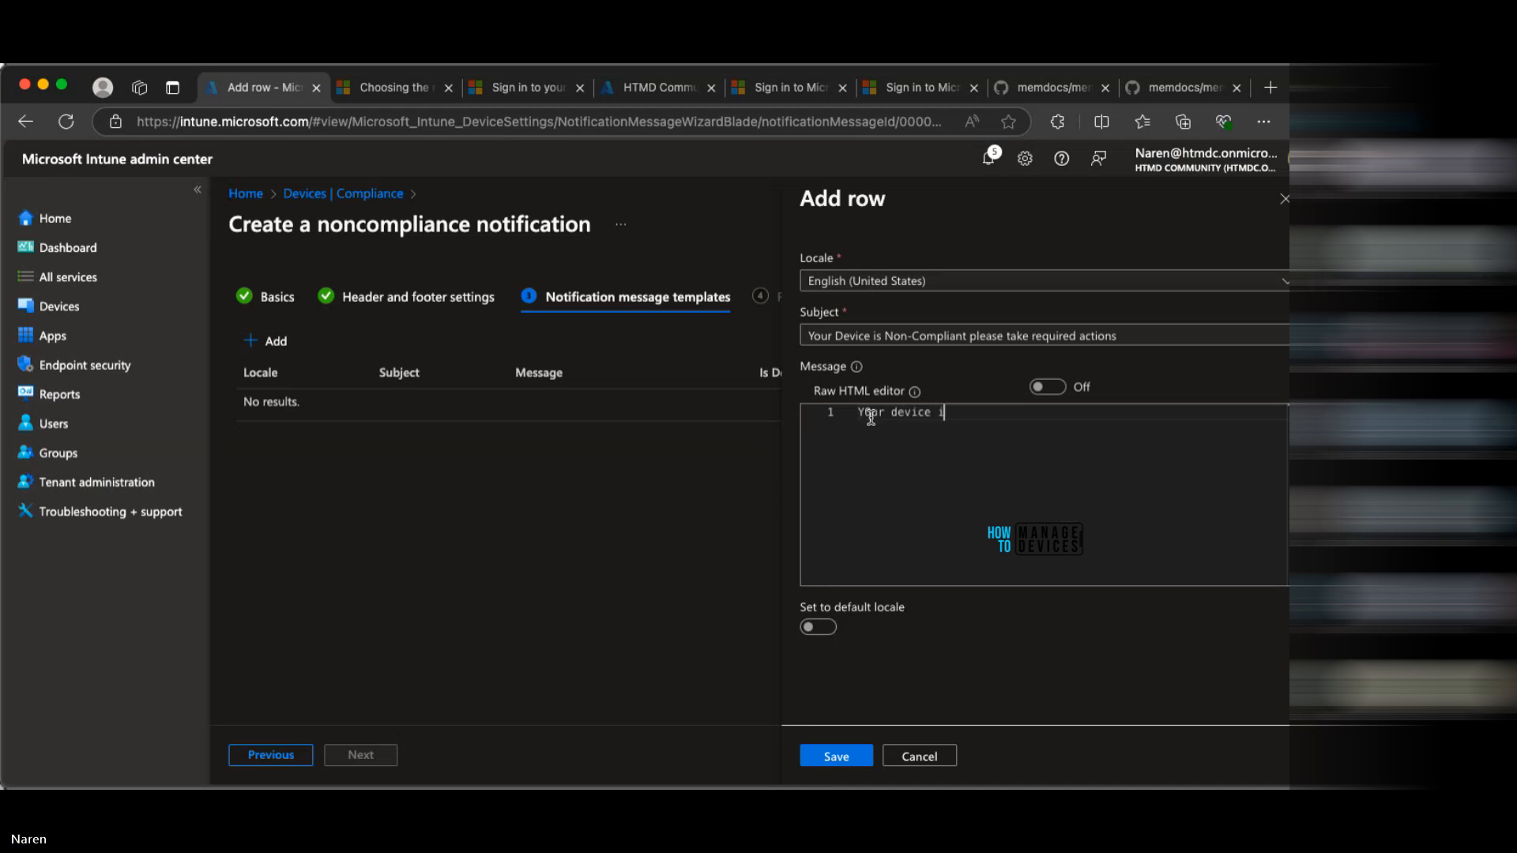
pyautogui.write('s non-compliant please make t')
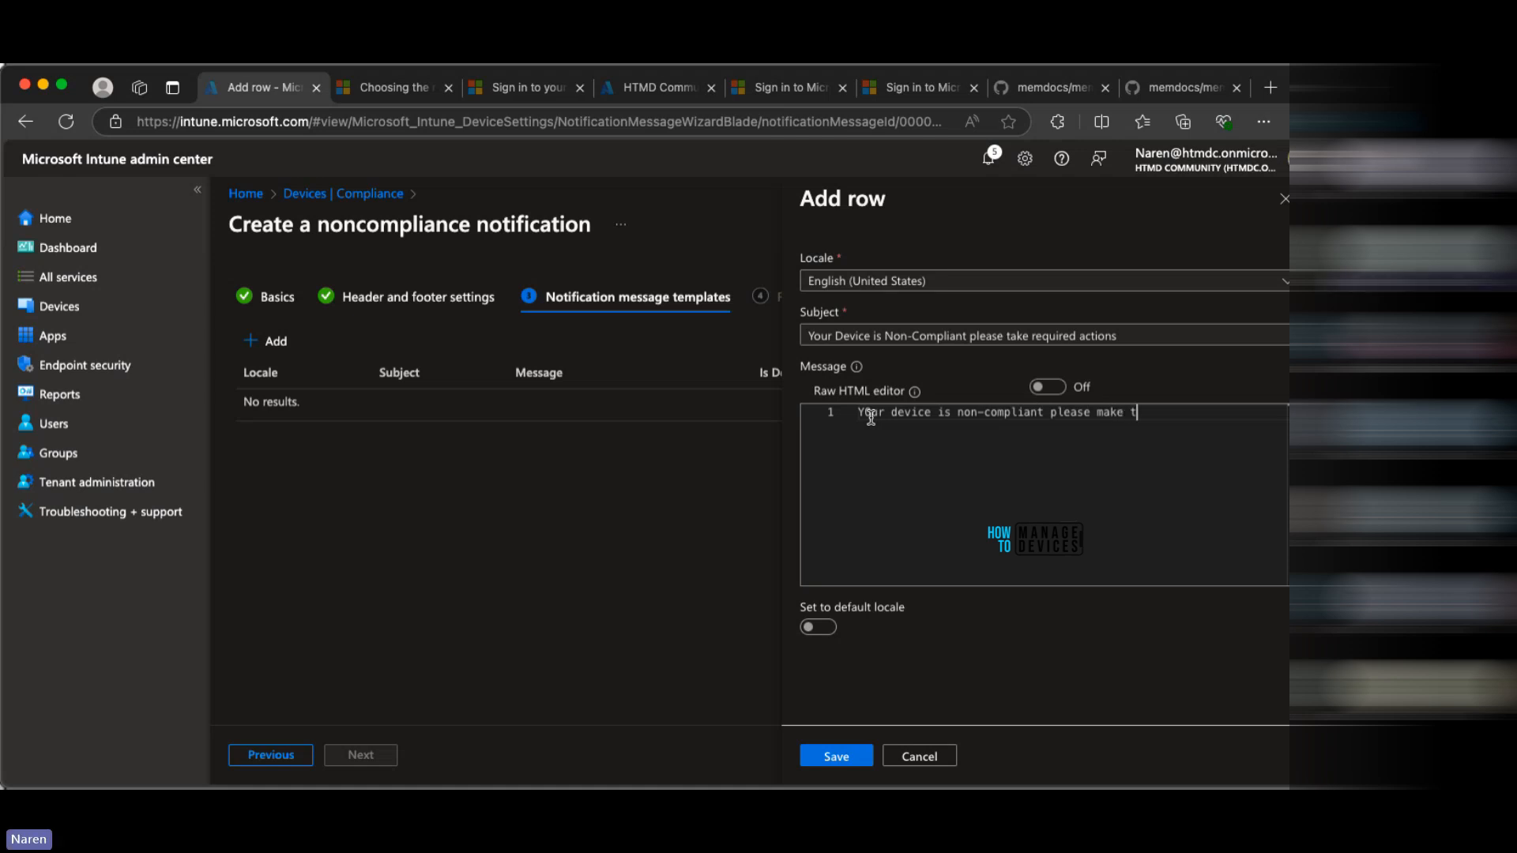
pyautogui.write('he device c')
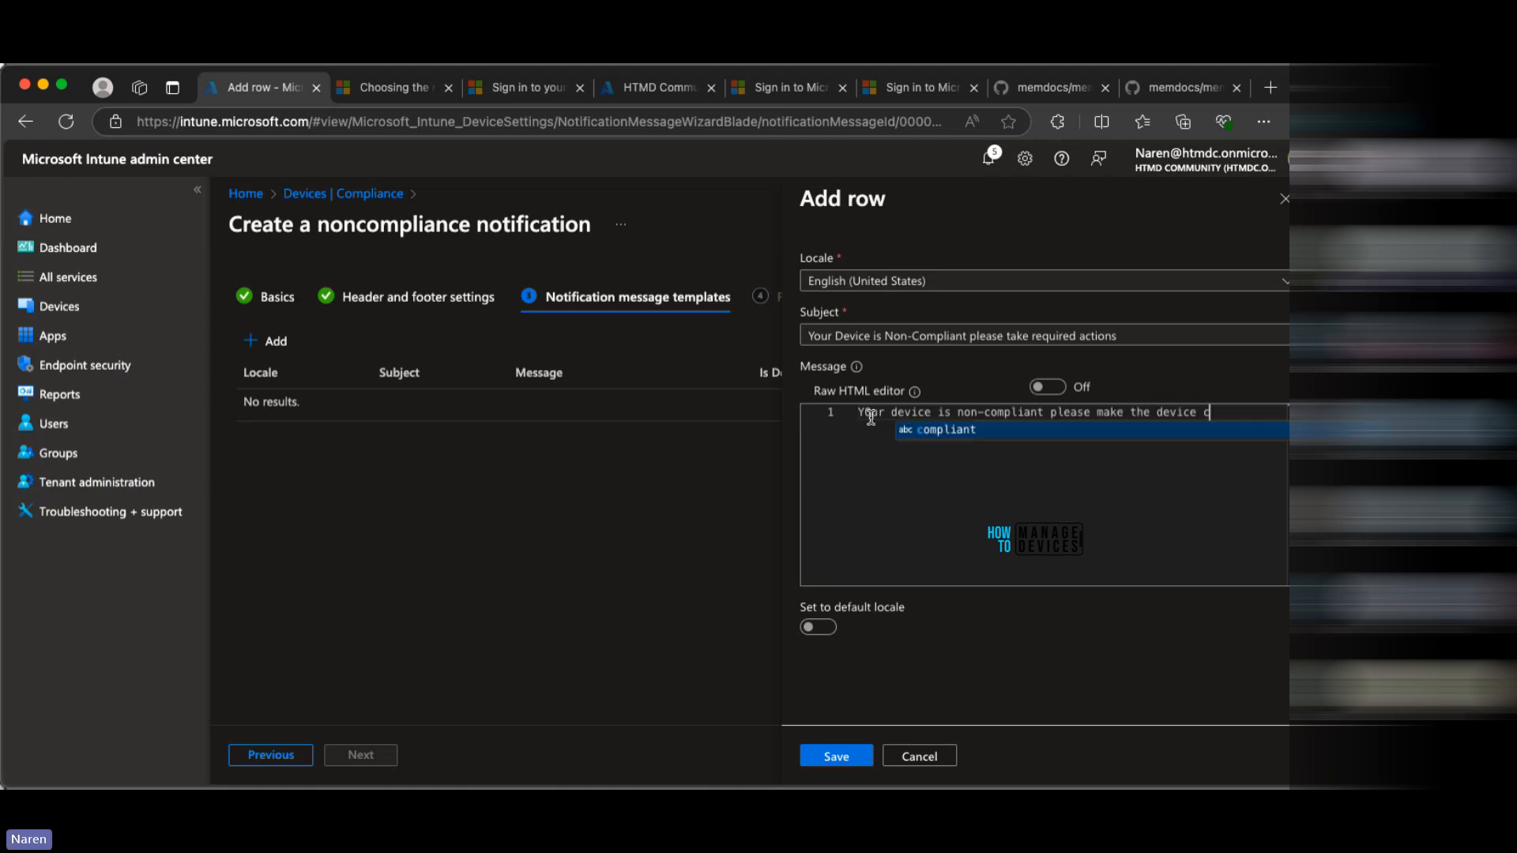
pyautogui.write('omplaint ')
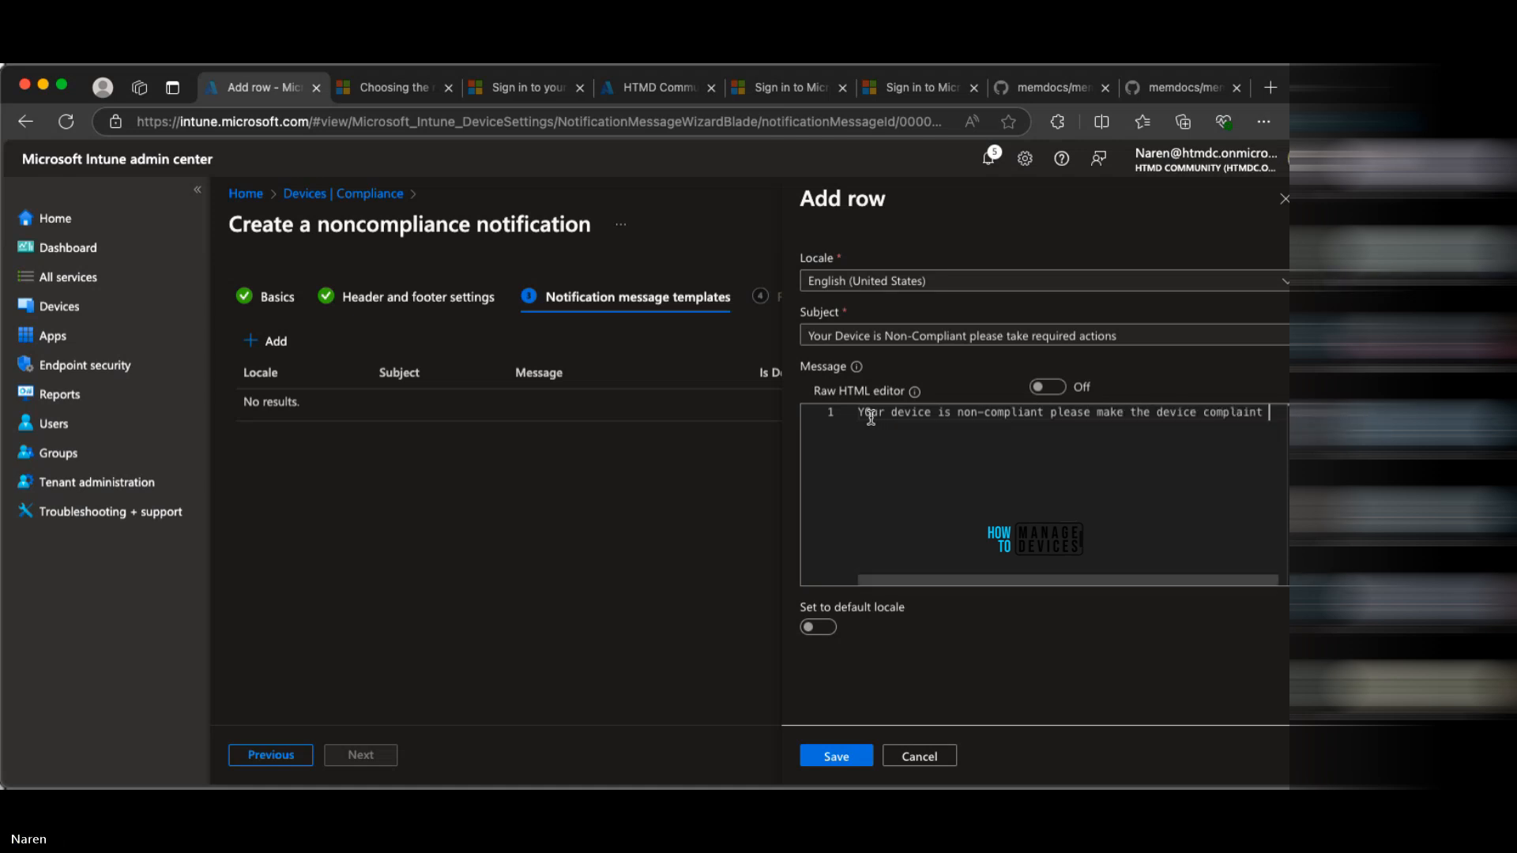
# Step: Complete the message with "by opening company portal and looking for actionbte taken for making device as compliant" and save the template row
pyautogui.write('b')
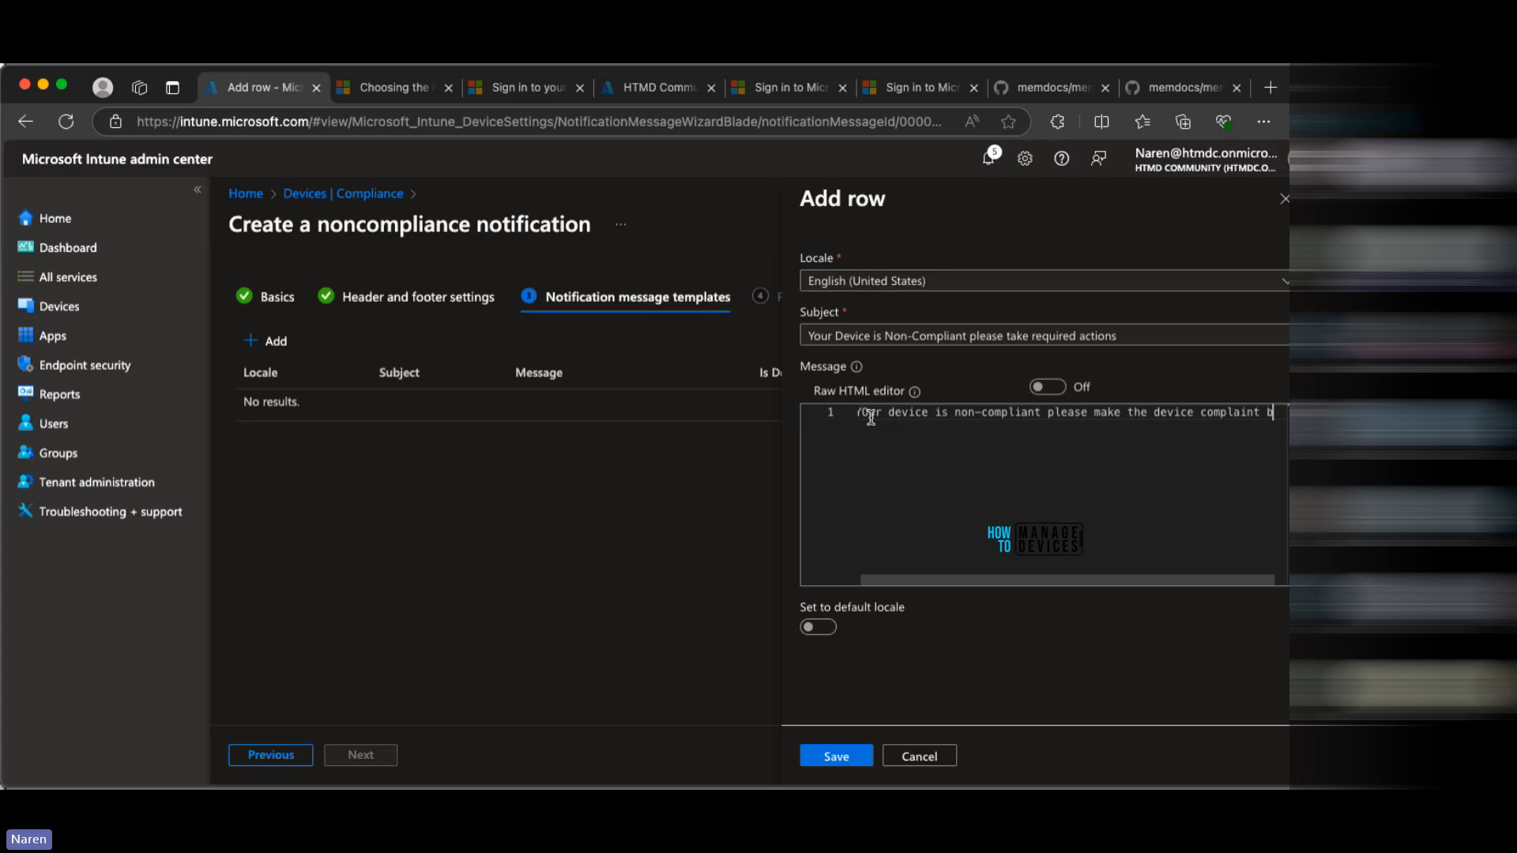
pyautogui.write('y opening ')
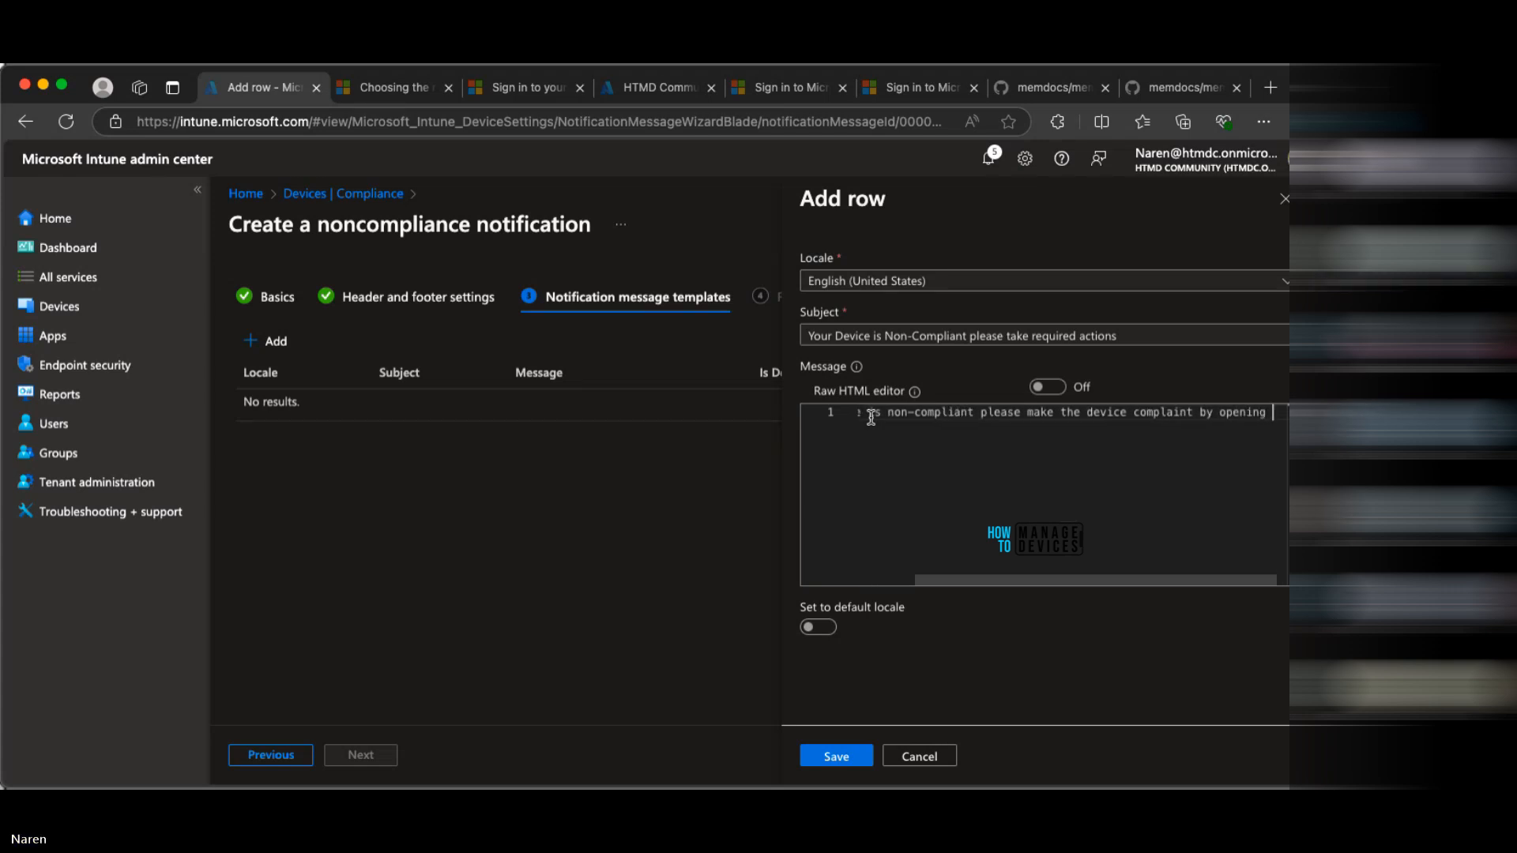
pyautogui.write('company po')
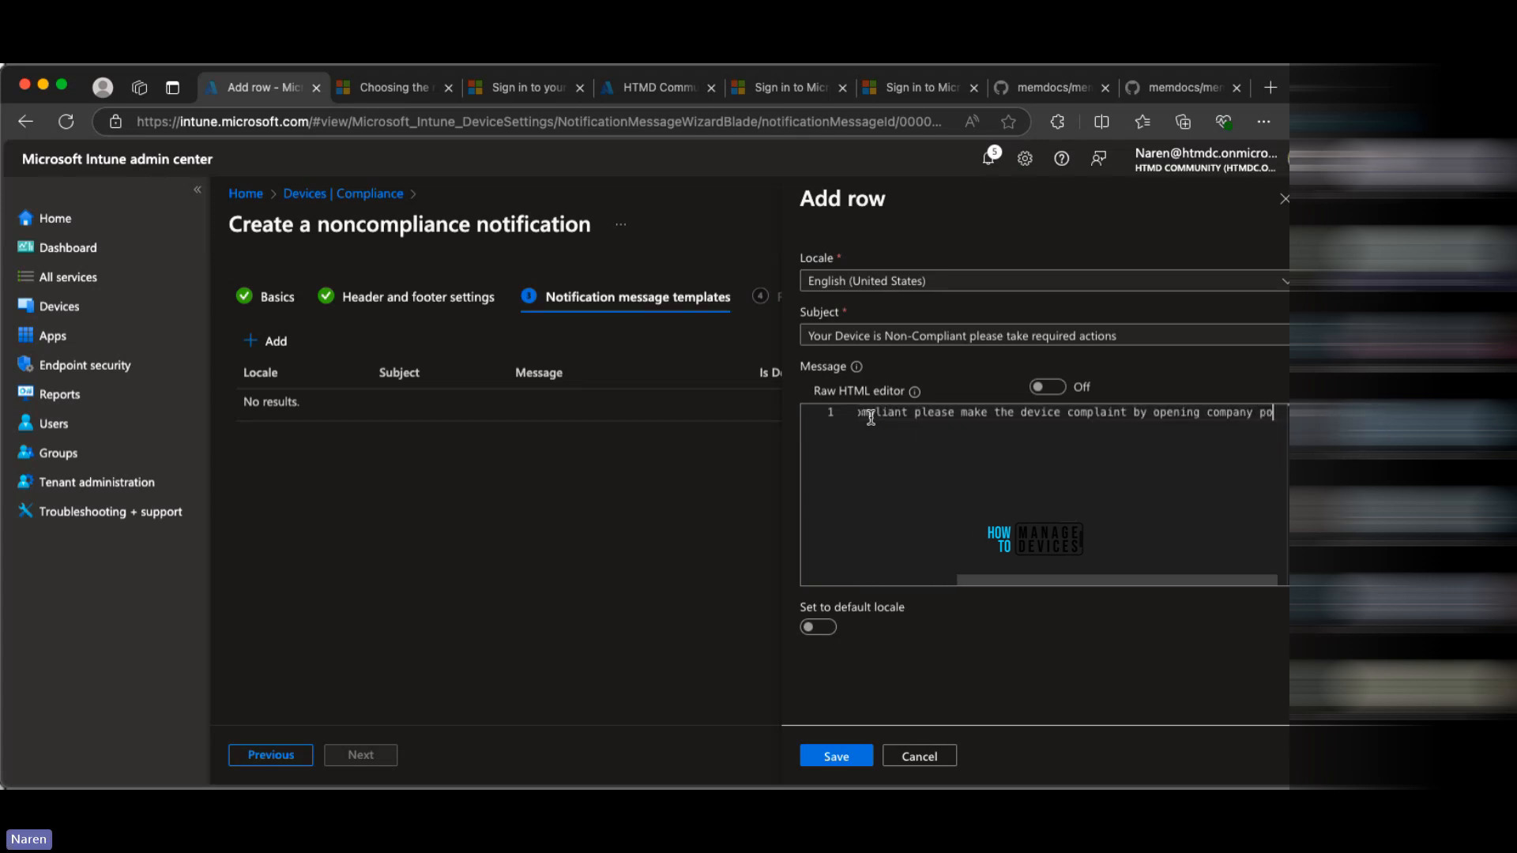
pyautogui.write('rtal and l')
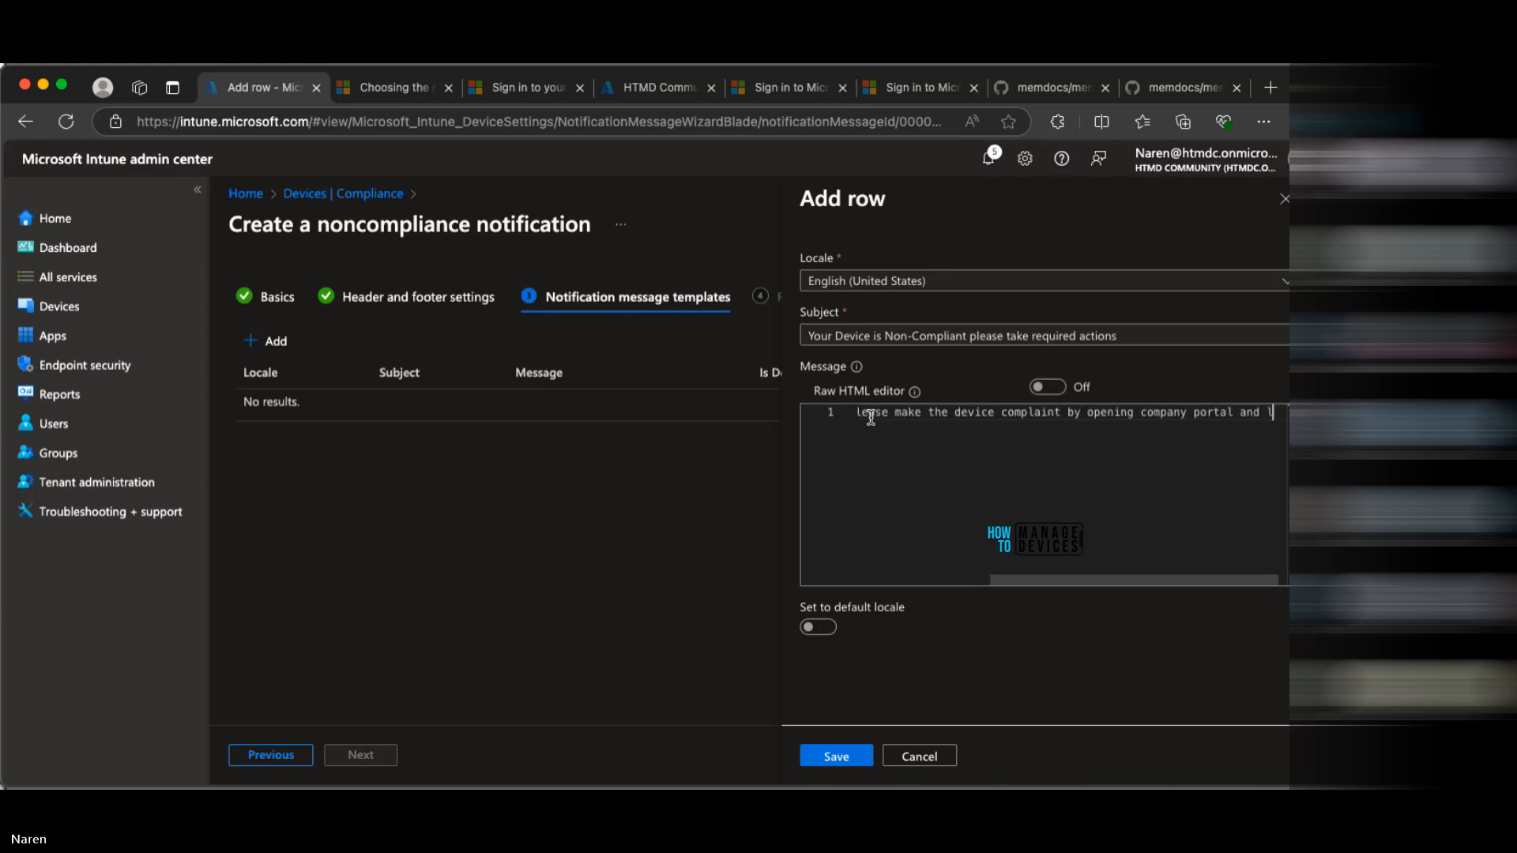
pyautogui.write('ooking for ')
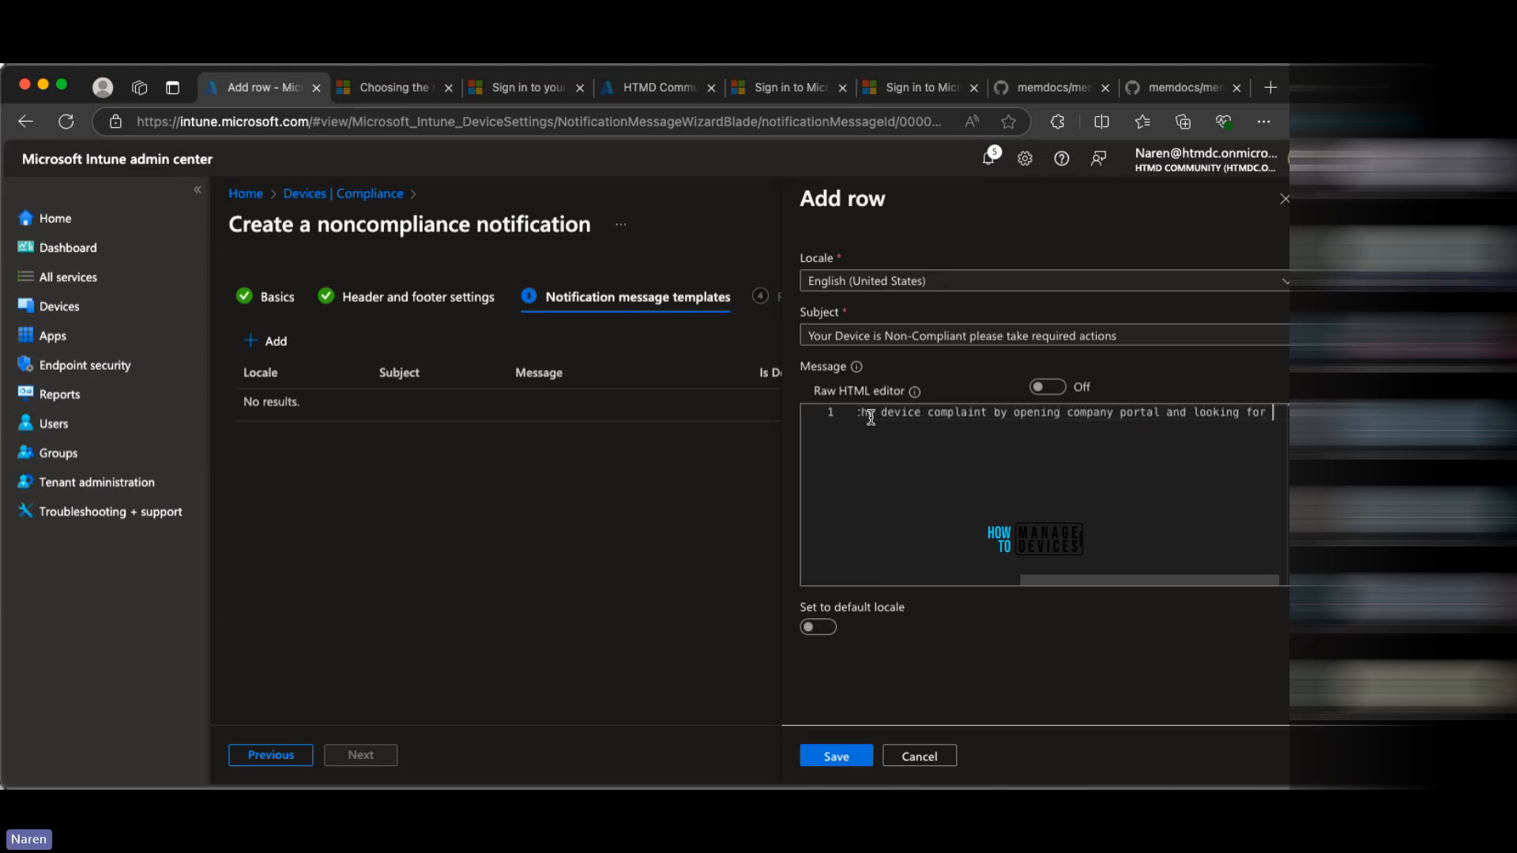
pyautogui.write('action')
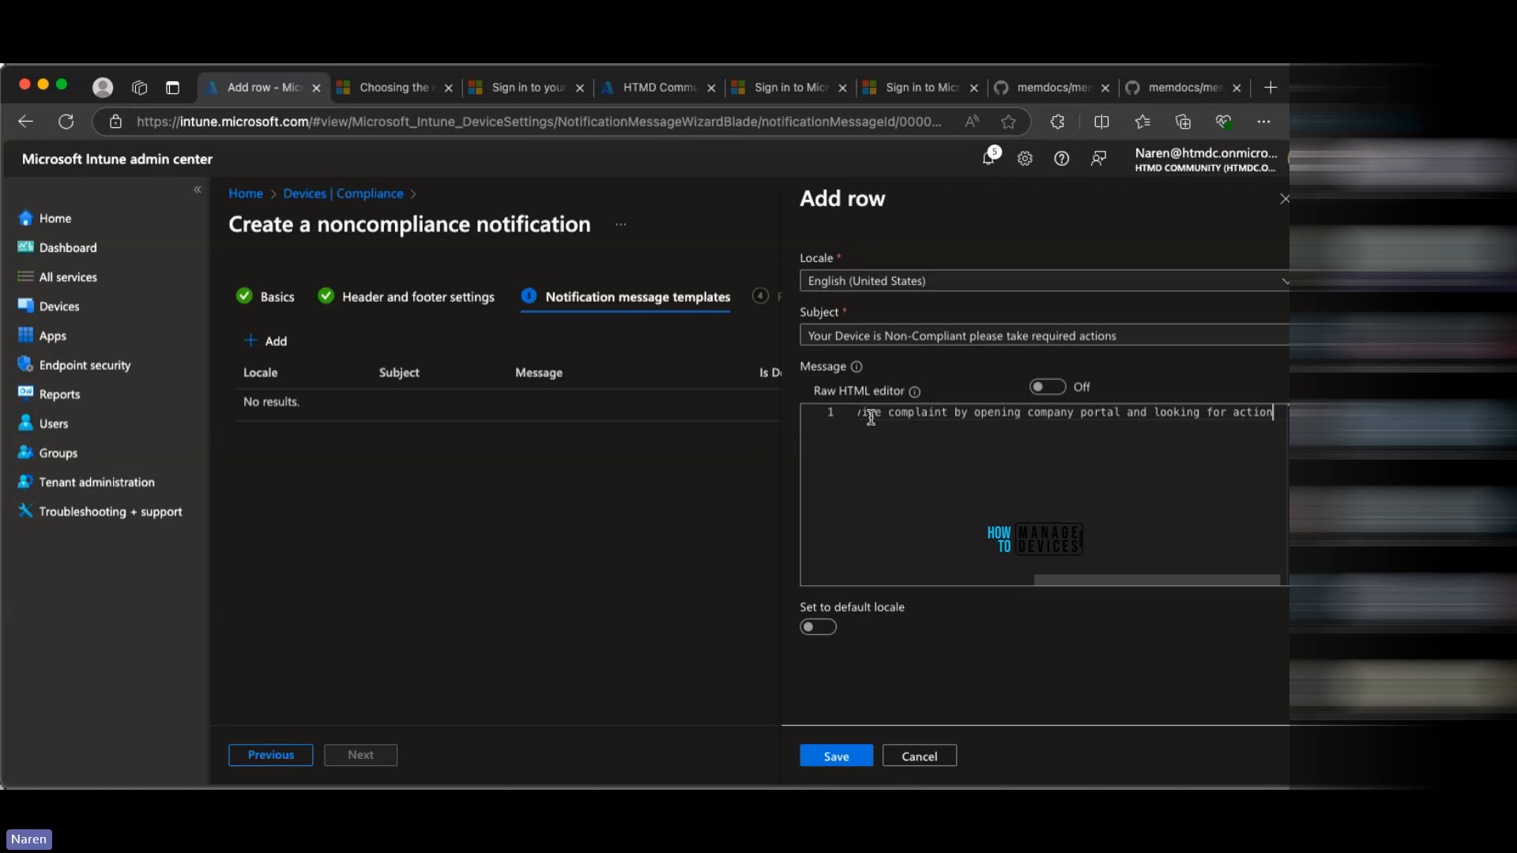
pyautogui.write('bte taken fo')
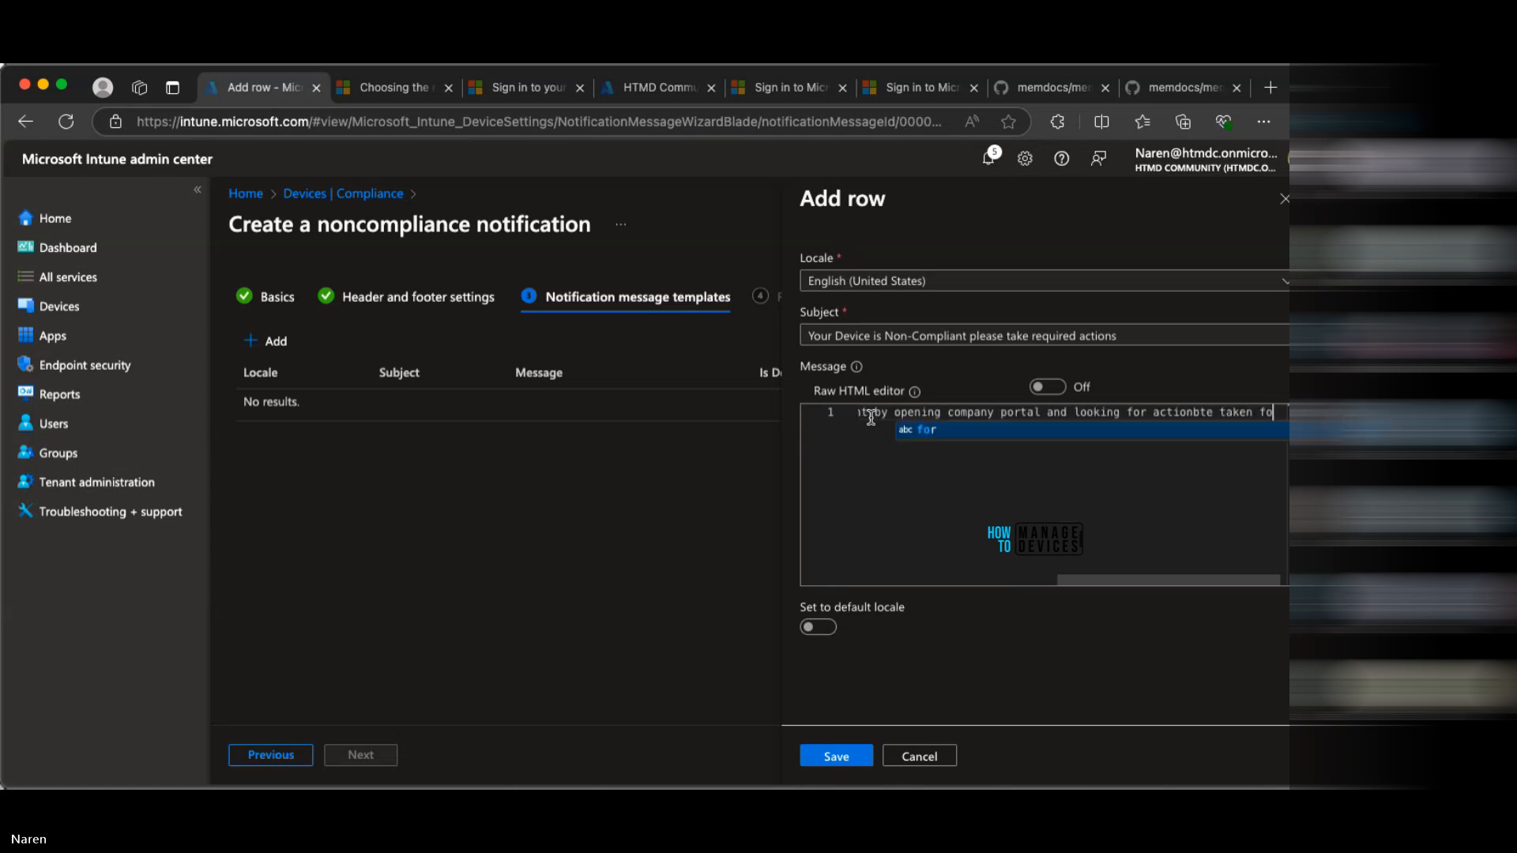
pyautogui.write('r making device')
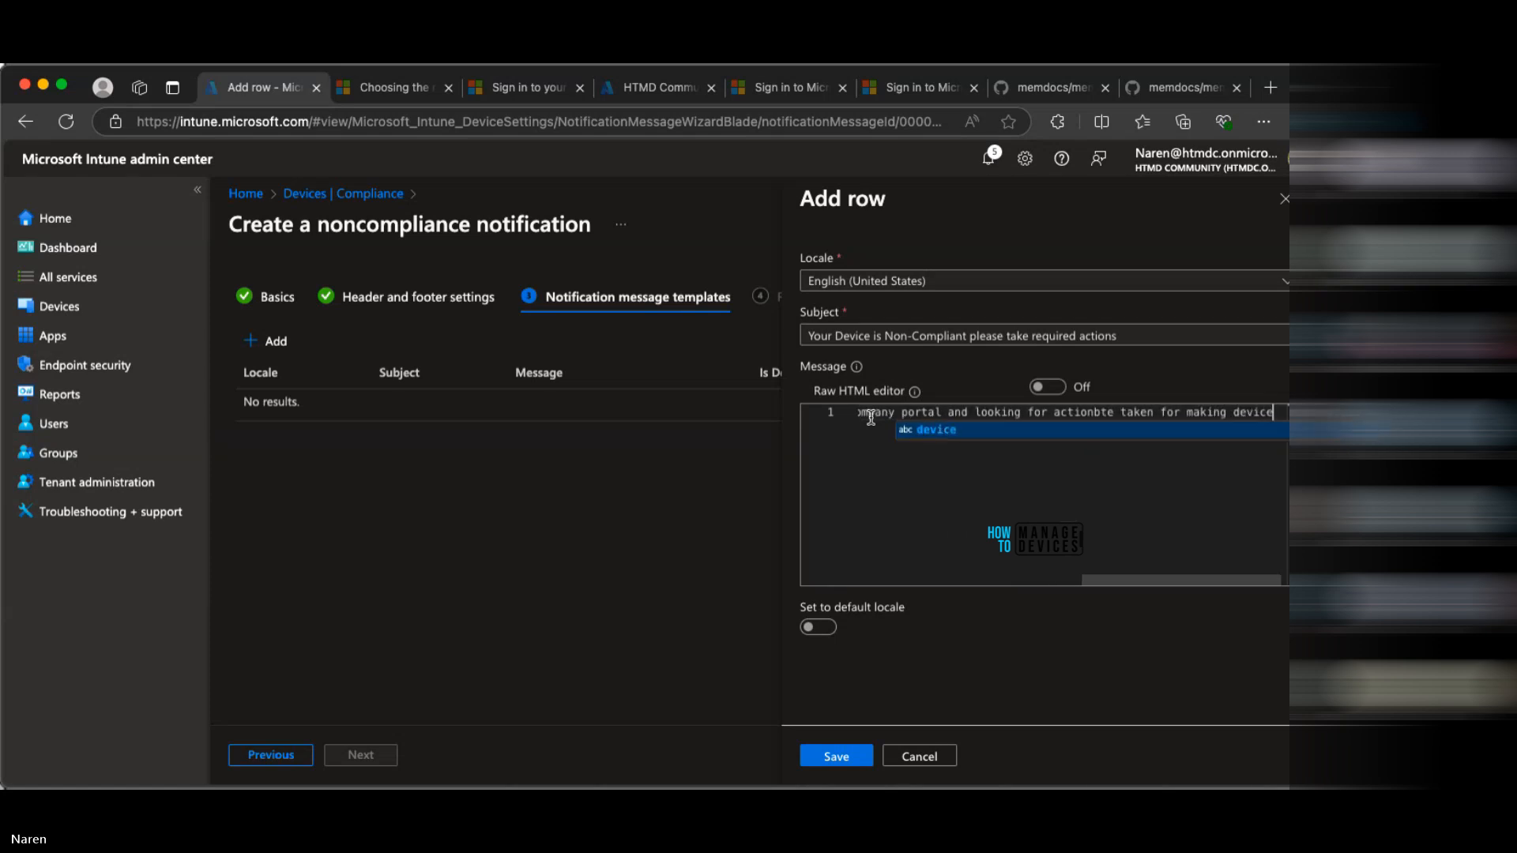
pyautogui.write(' as compliant')
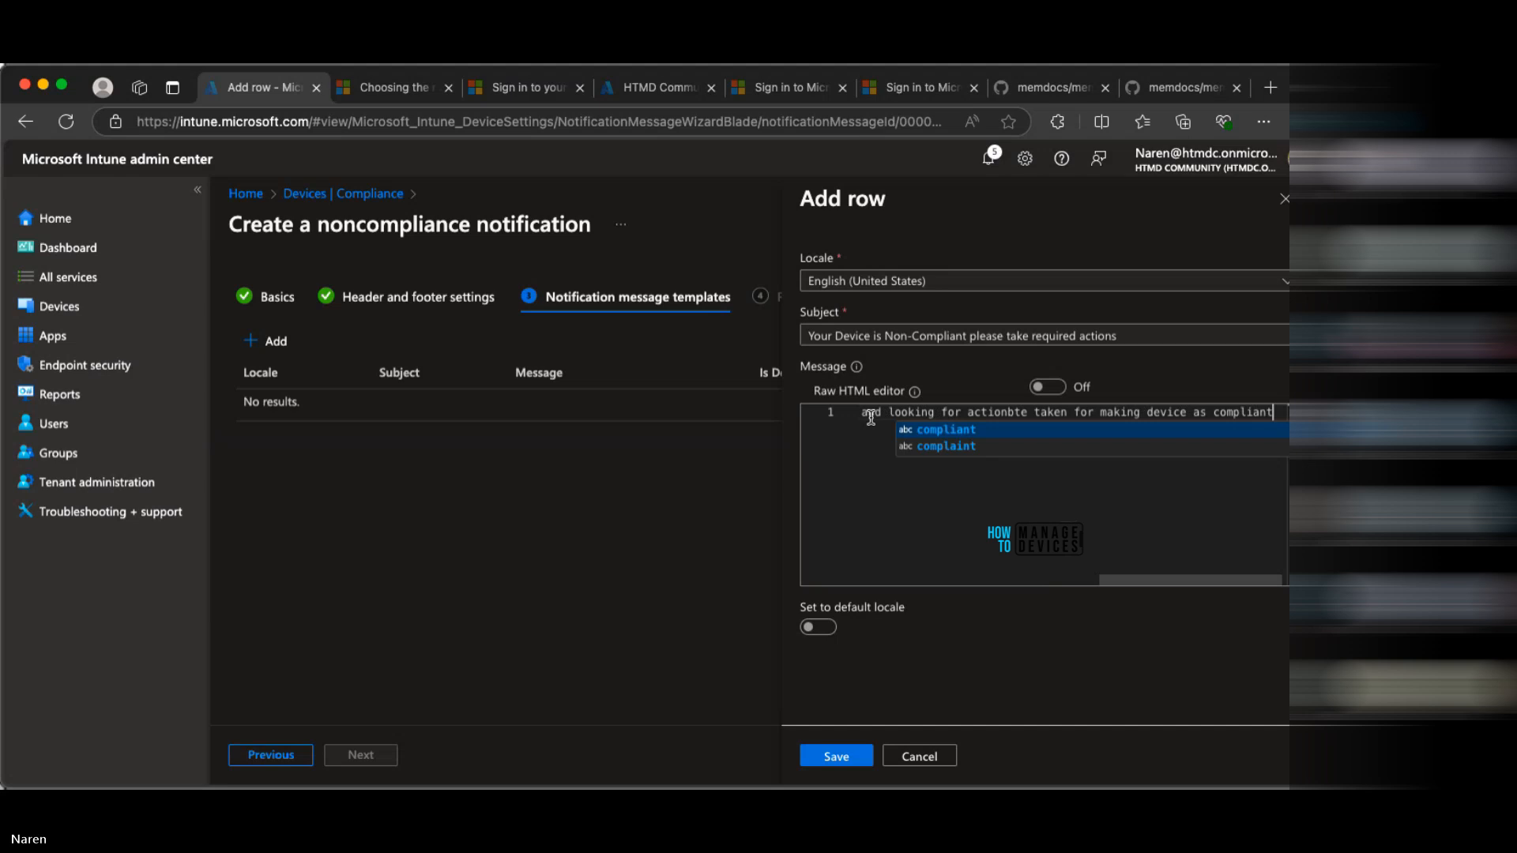
pyautogui.press('Return')
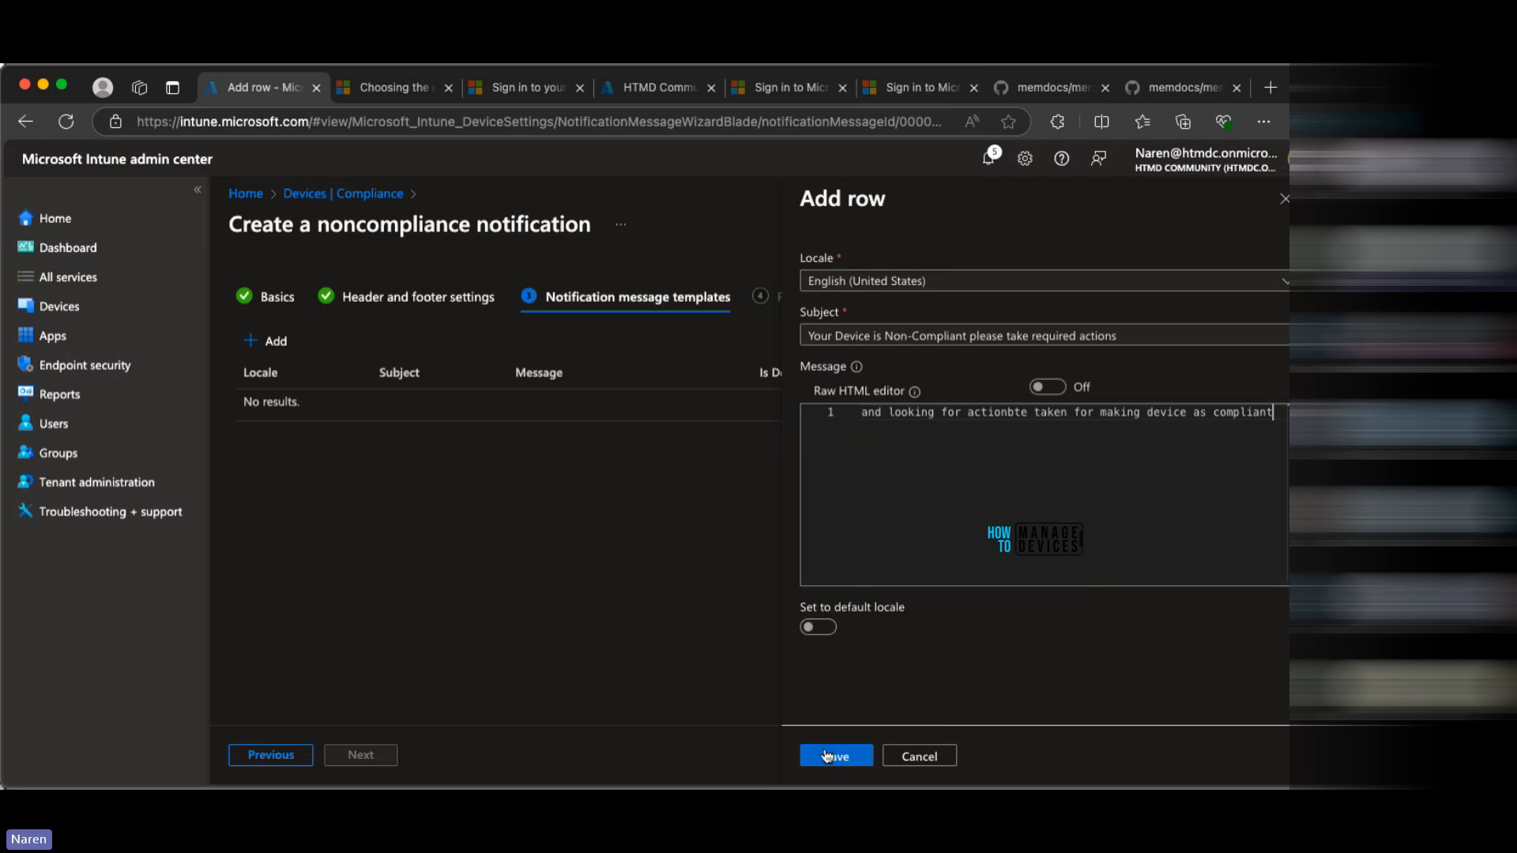
pyautogui.click(866, 763)
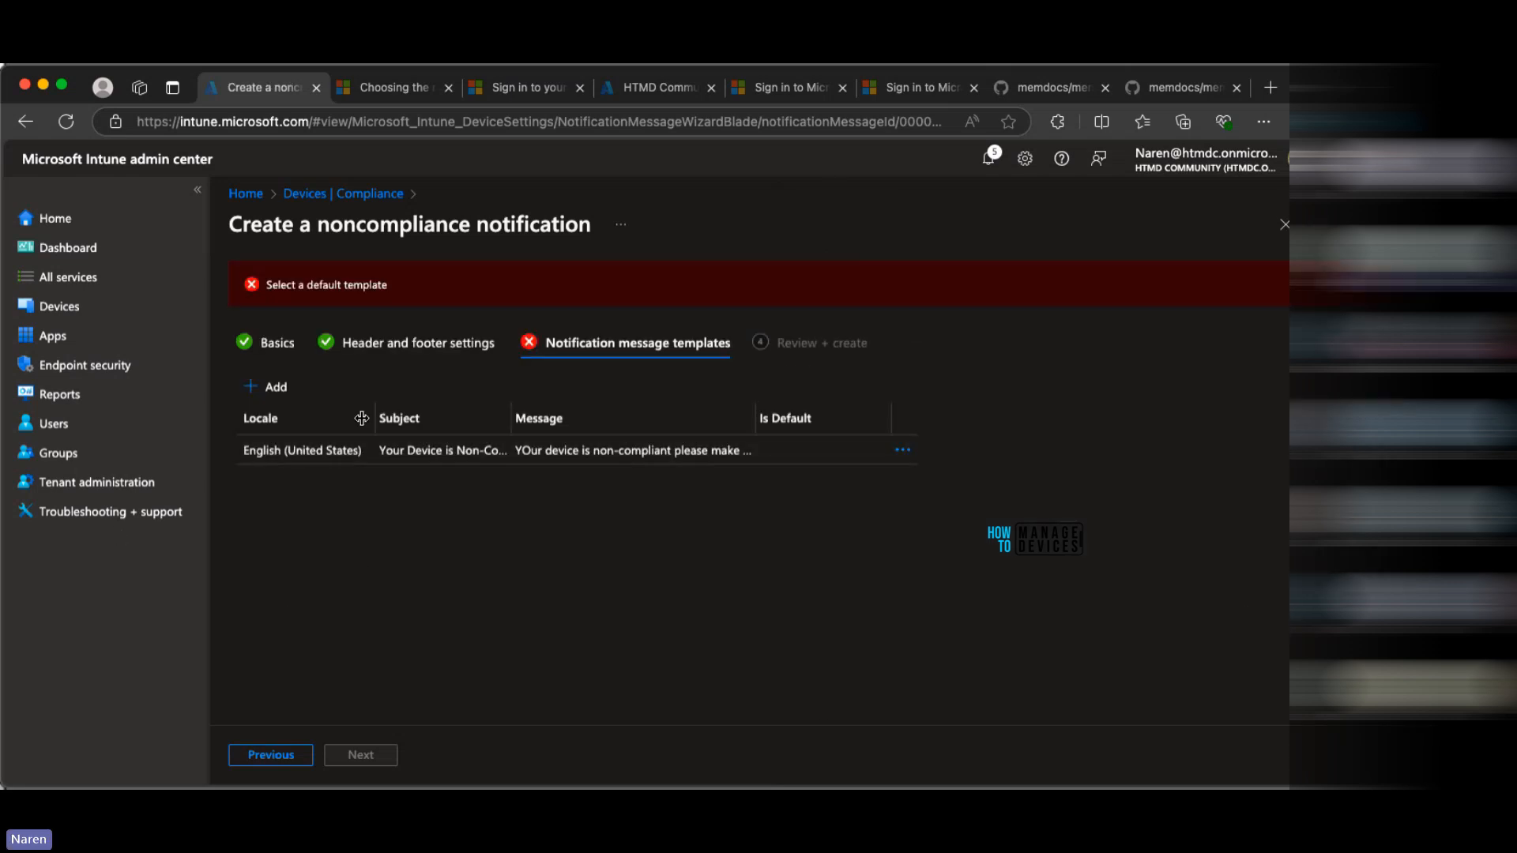
# Step: Edit the English (United States) message template to make it the default locale and save the row
pyautogui.click(902, 450)
pyautogui.click(919, 499)
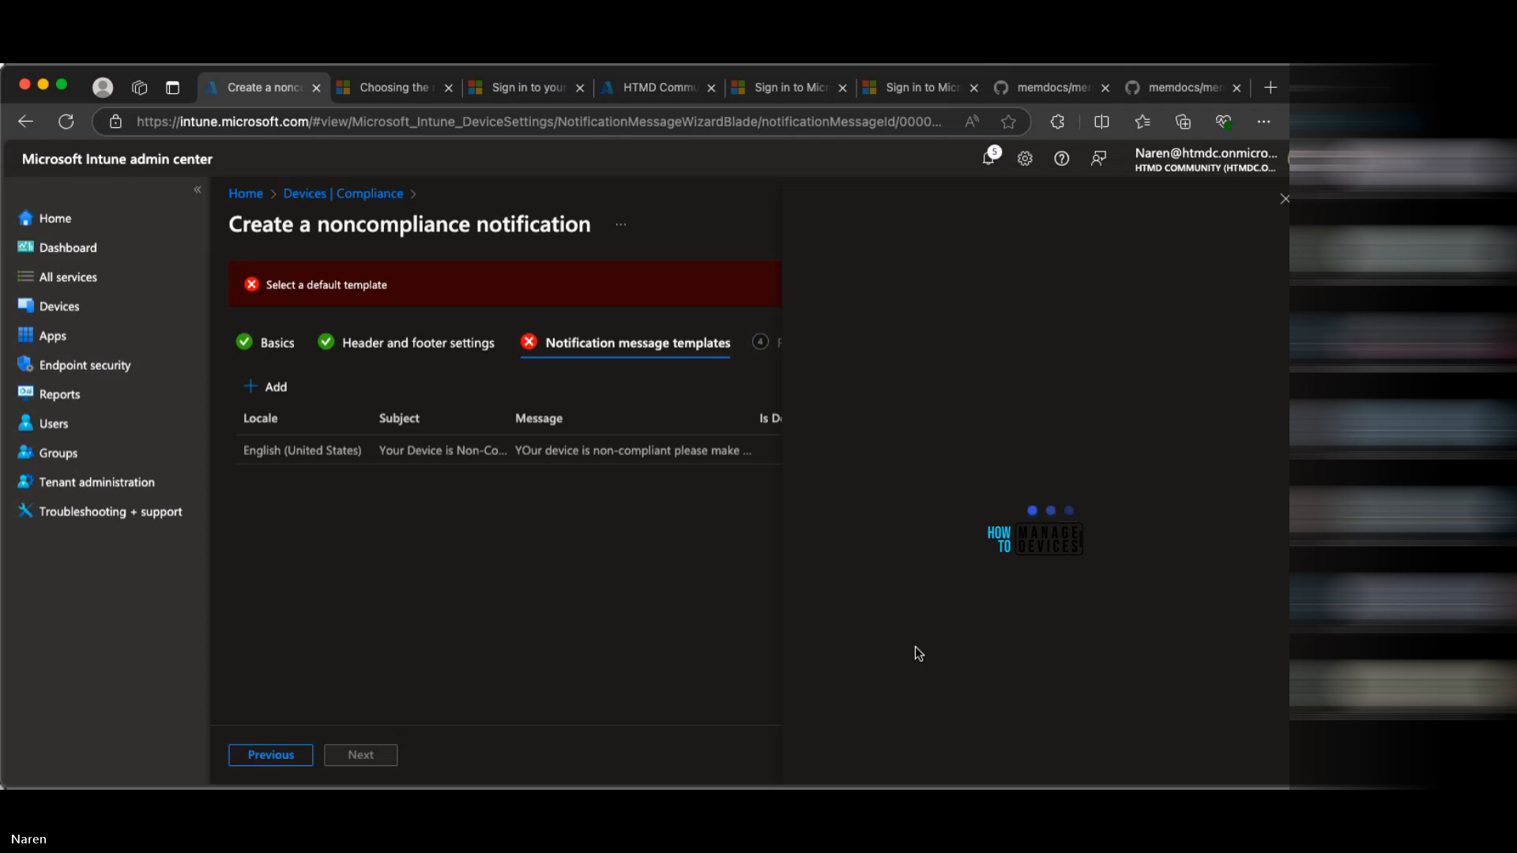
pyautogui.click(823, 634)
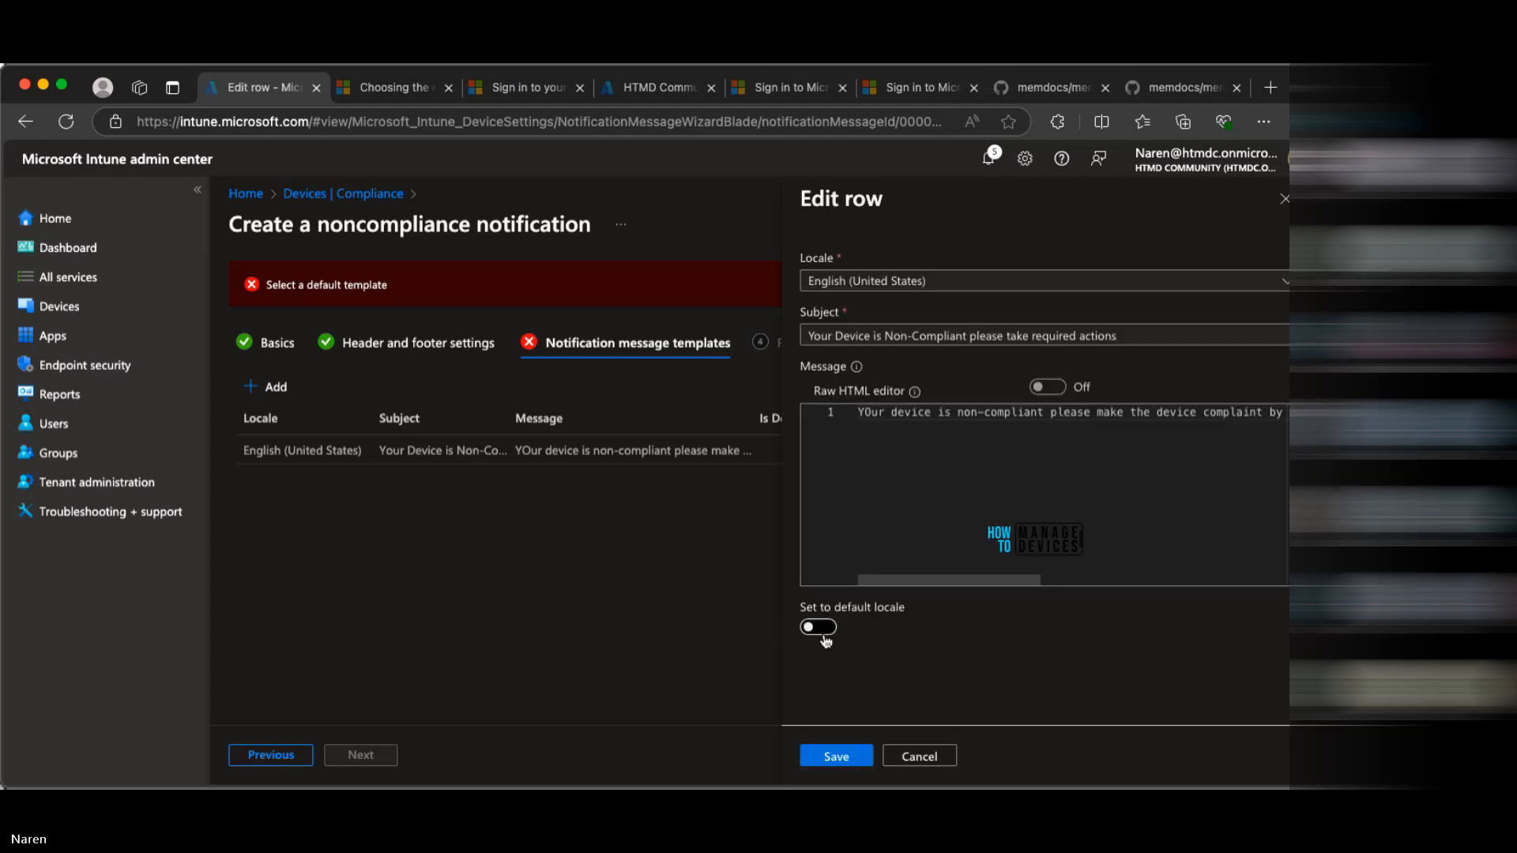
pyautogui.click(823, 765)
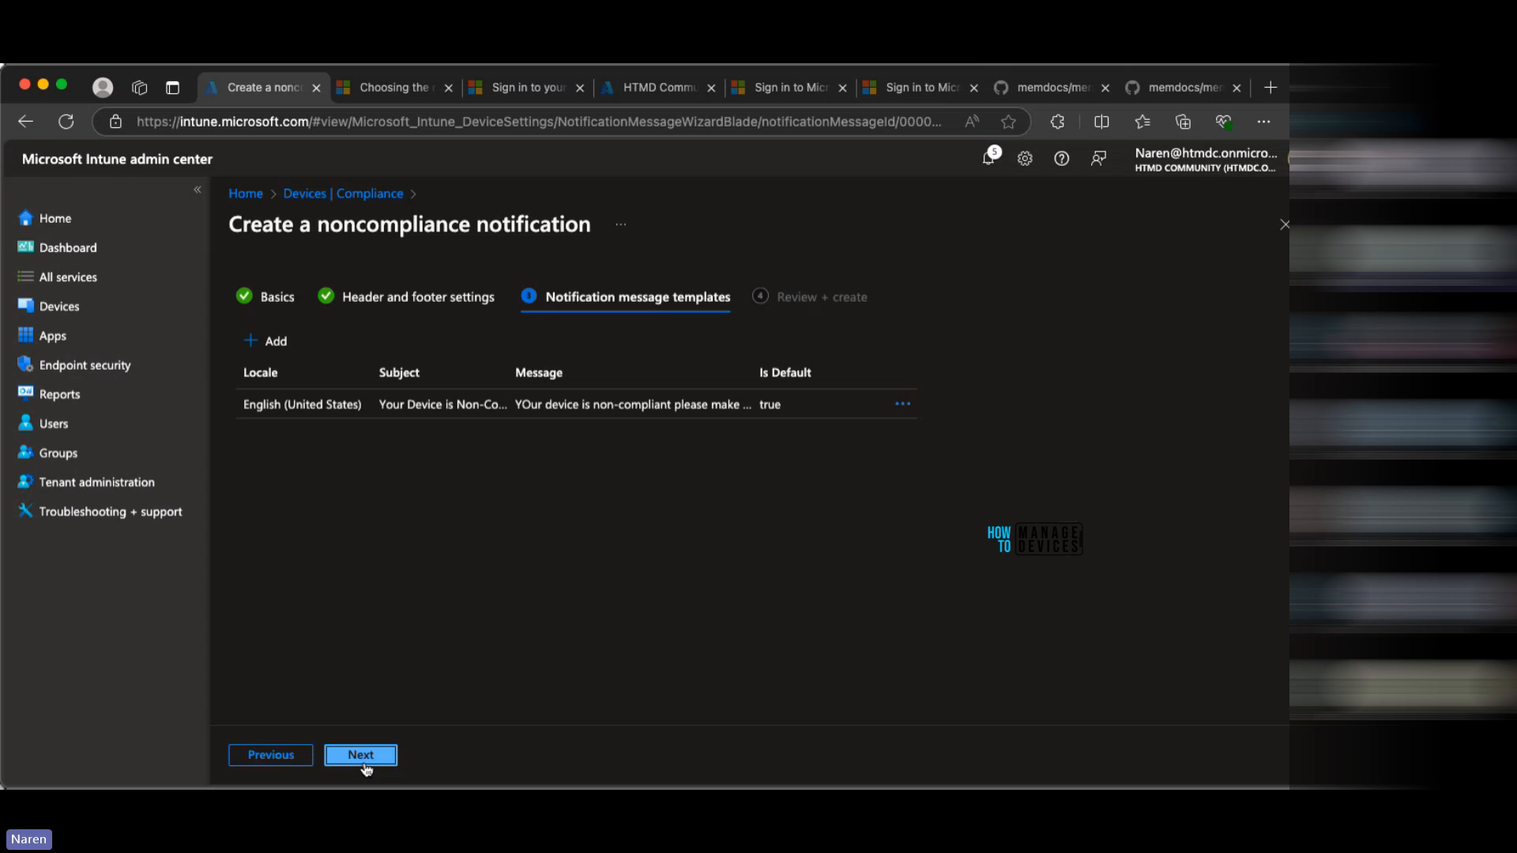
# Step: Review the summary of the noncompliance notification and create it
pyautogui.click(362, 761)
pyautogui.scroll(-2, 528, 636)
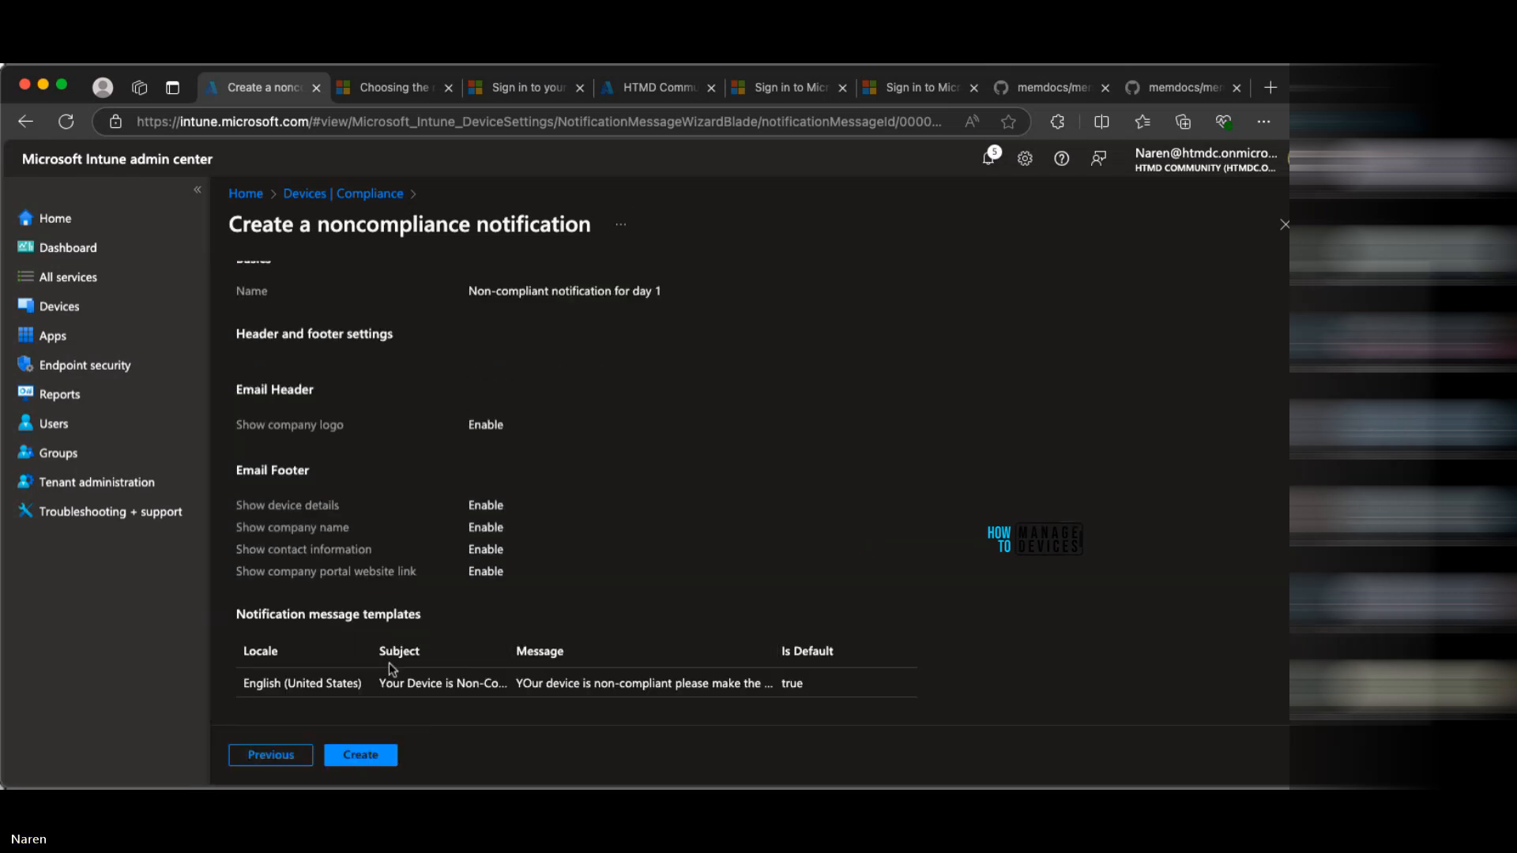
pyautogui.click(370, 754)
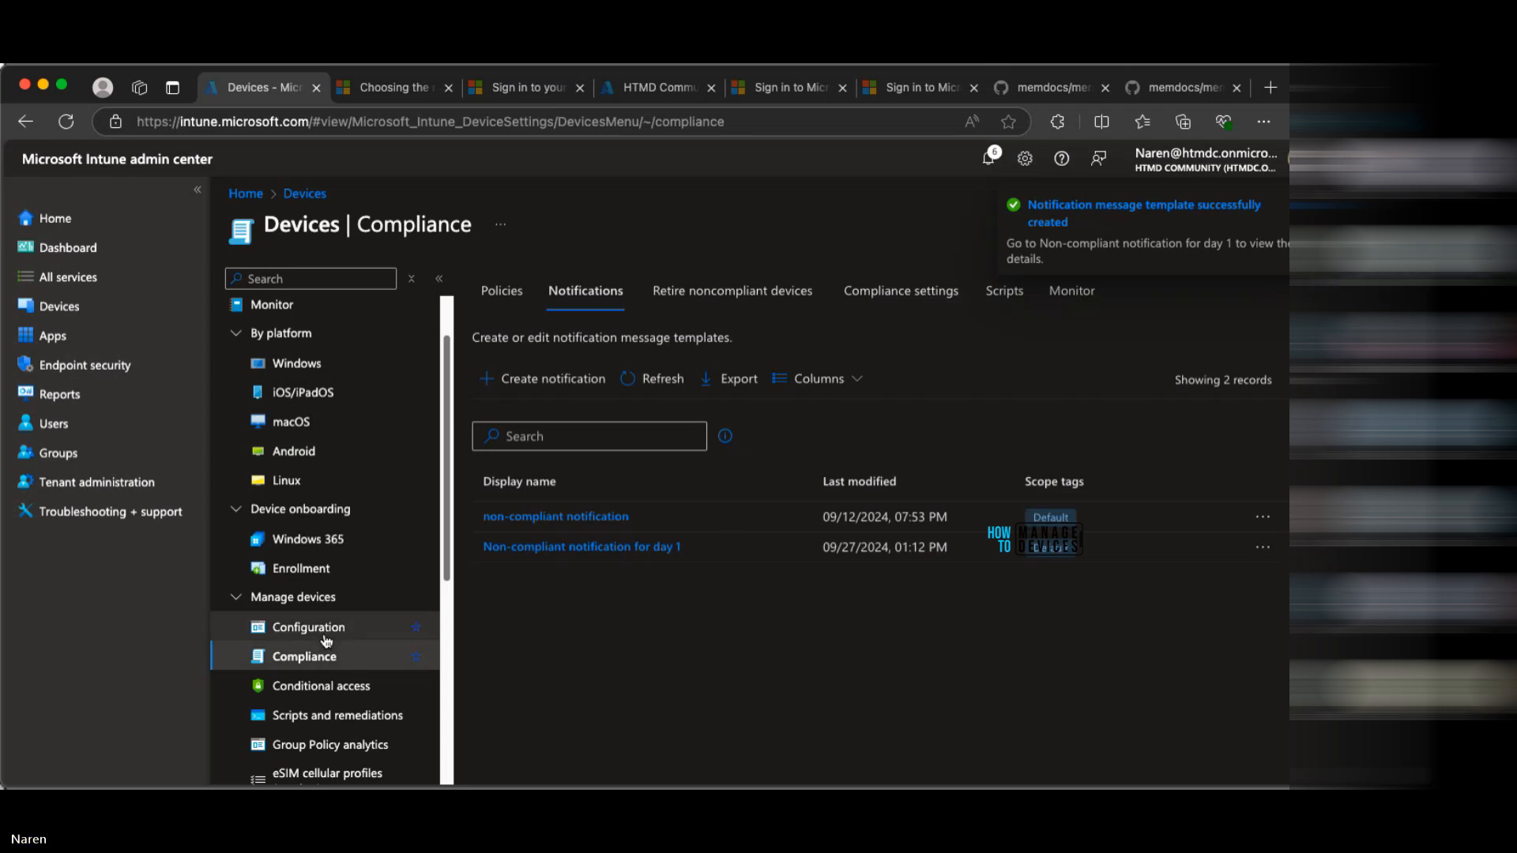
# Step: Open the properties of the "Demo 27th Sep" compliance policy and start editing its actions for noncompliance
pyautogui.click(313, 629)
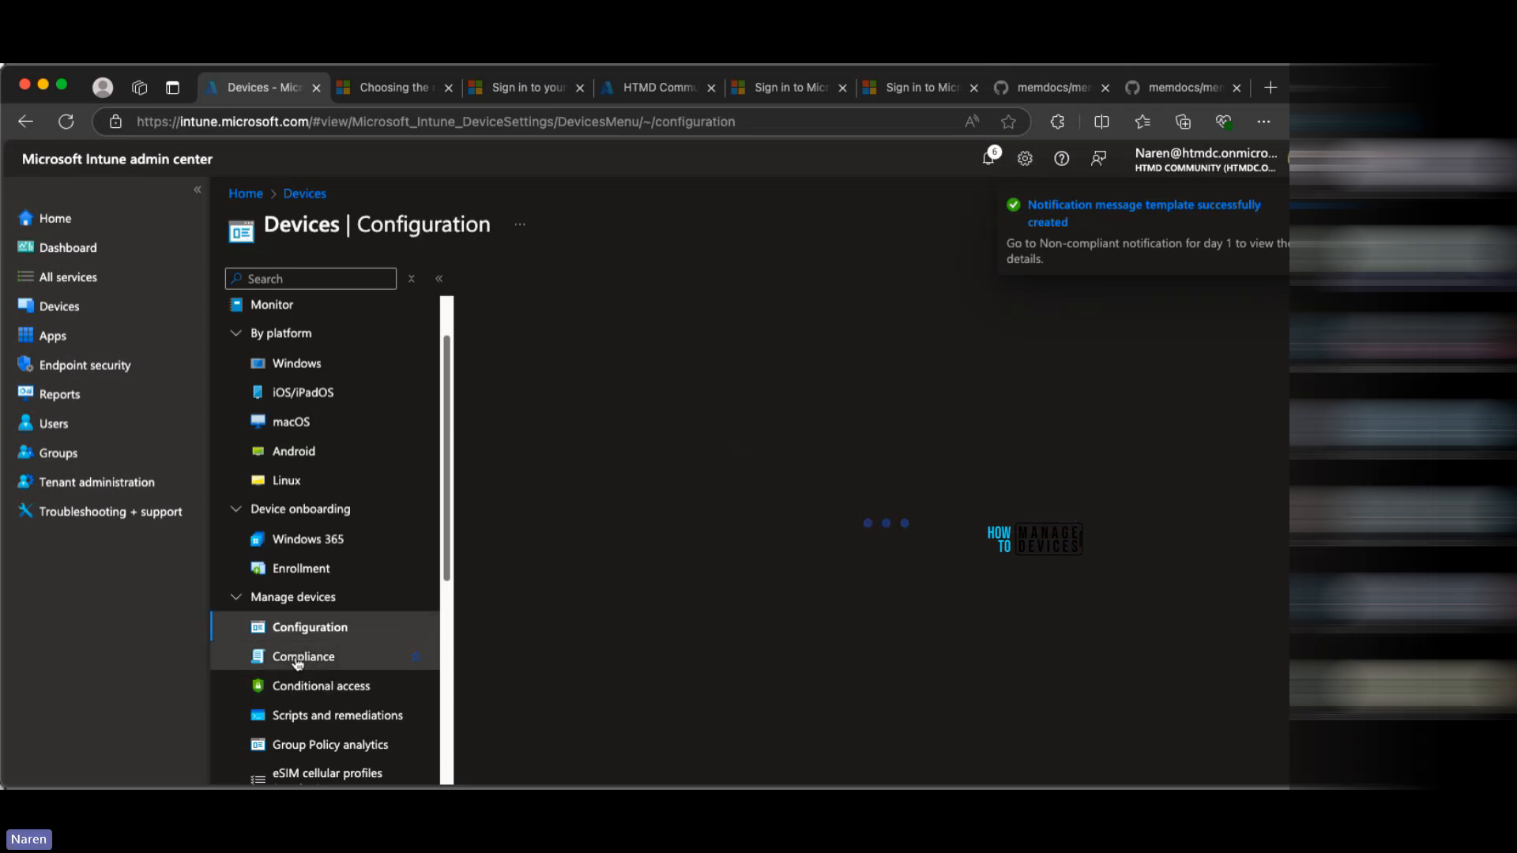
pyautogui.click(298, 657)
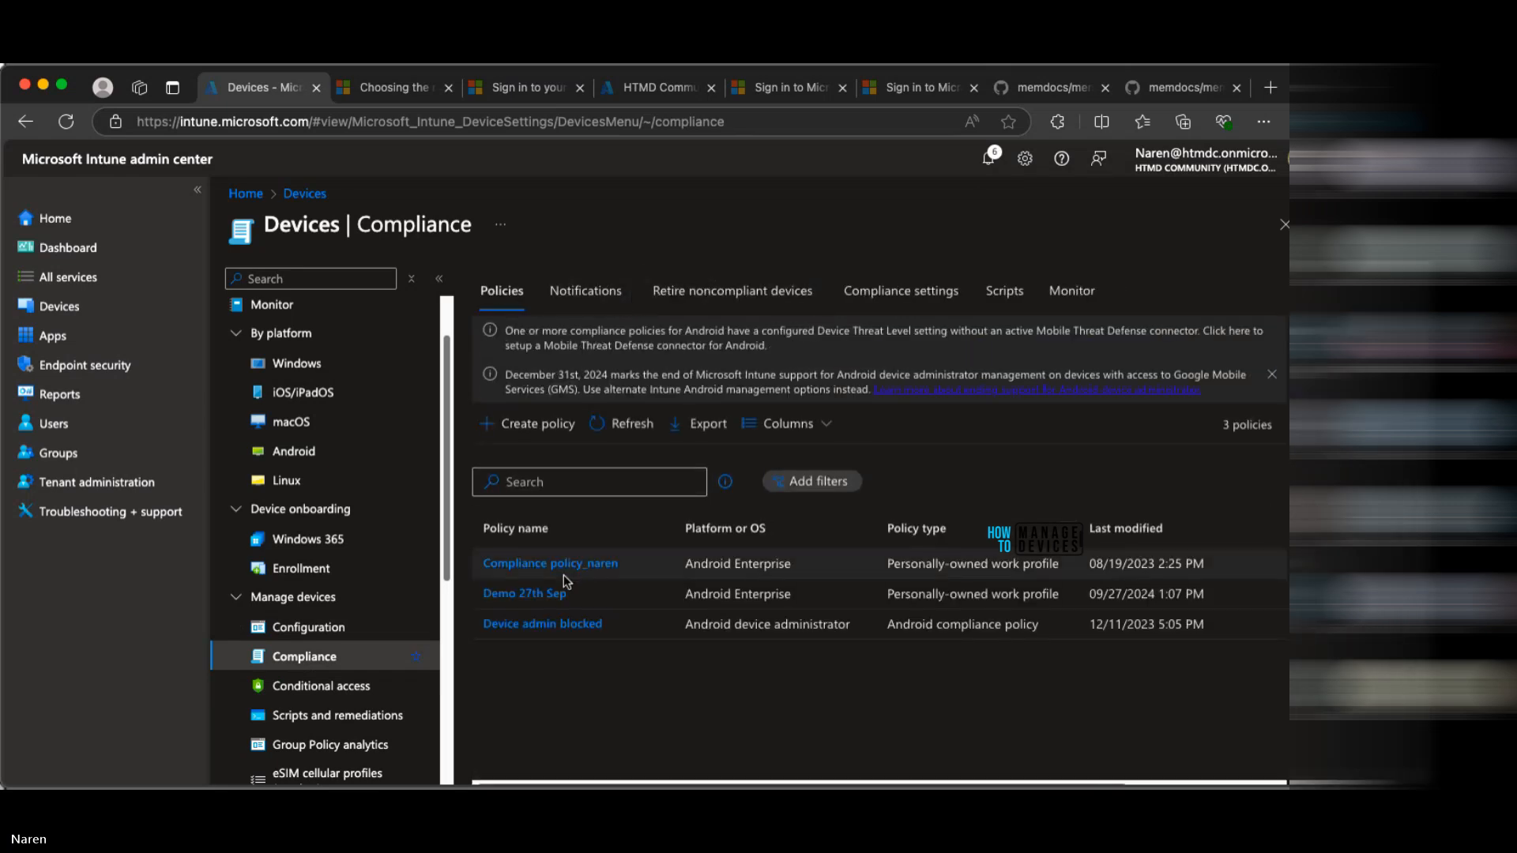
pyautogui.click(514, 599)
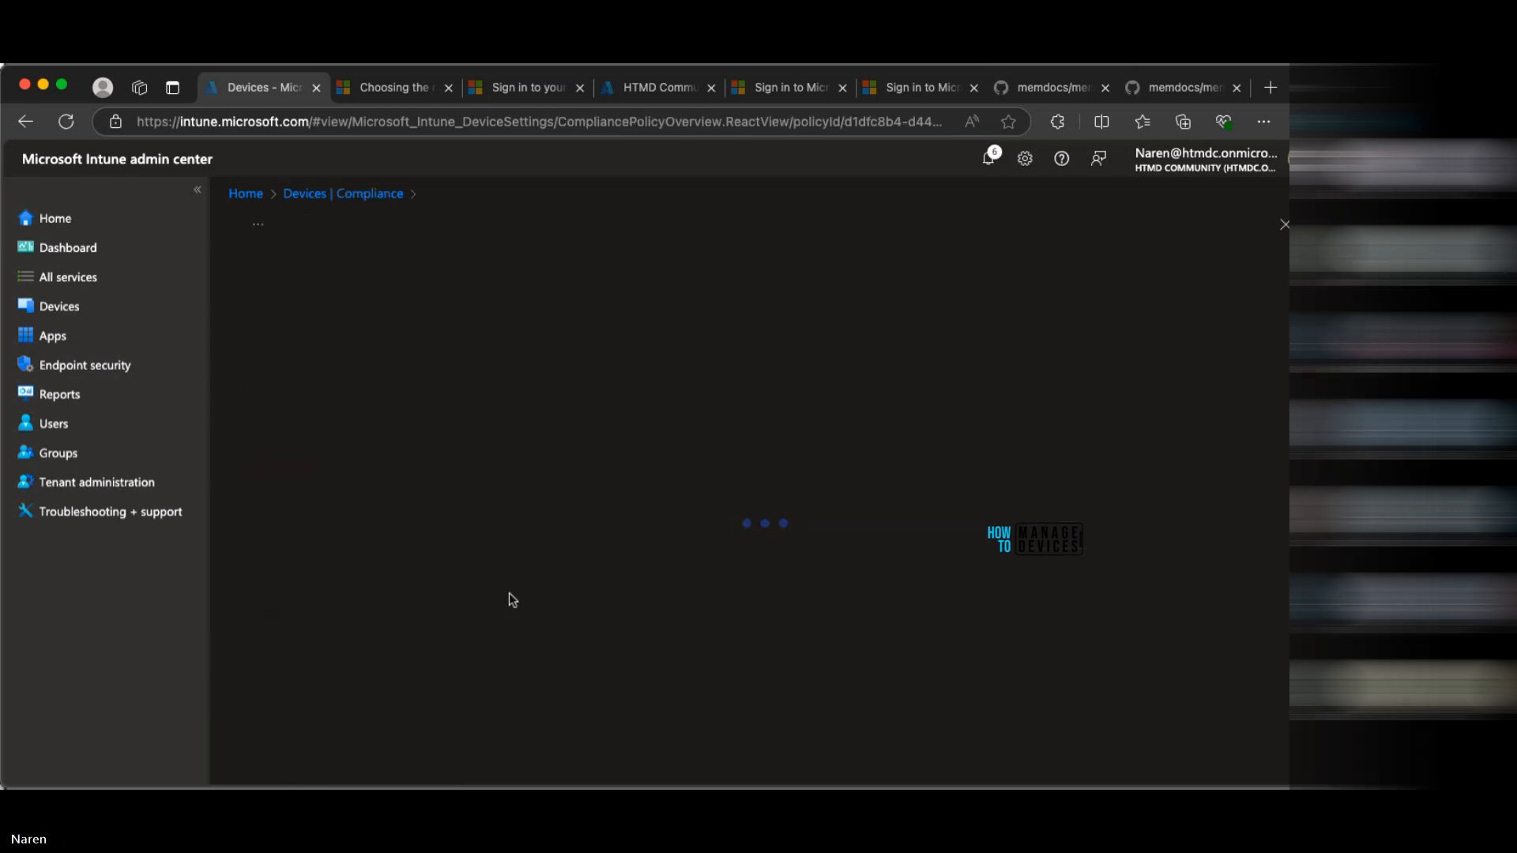
pyautogui.click(338, 327)
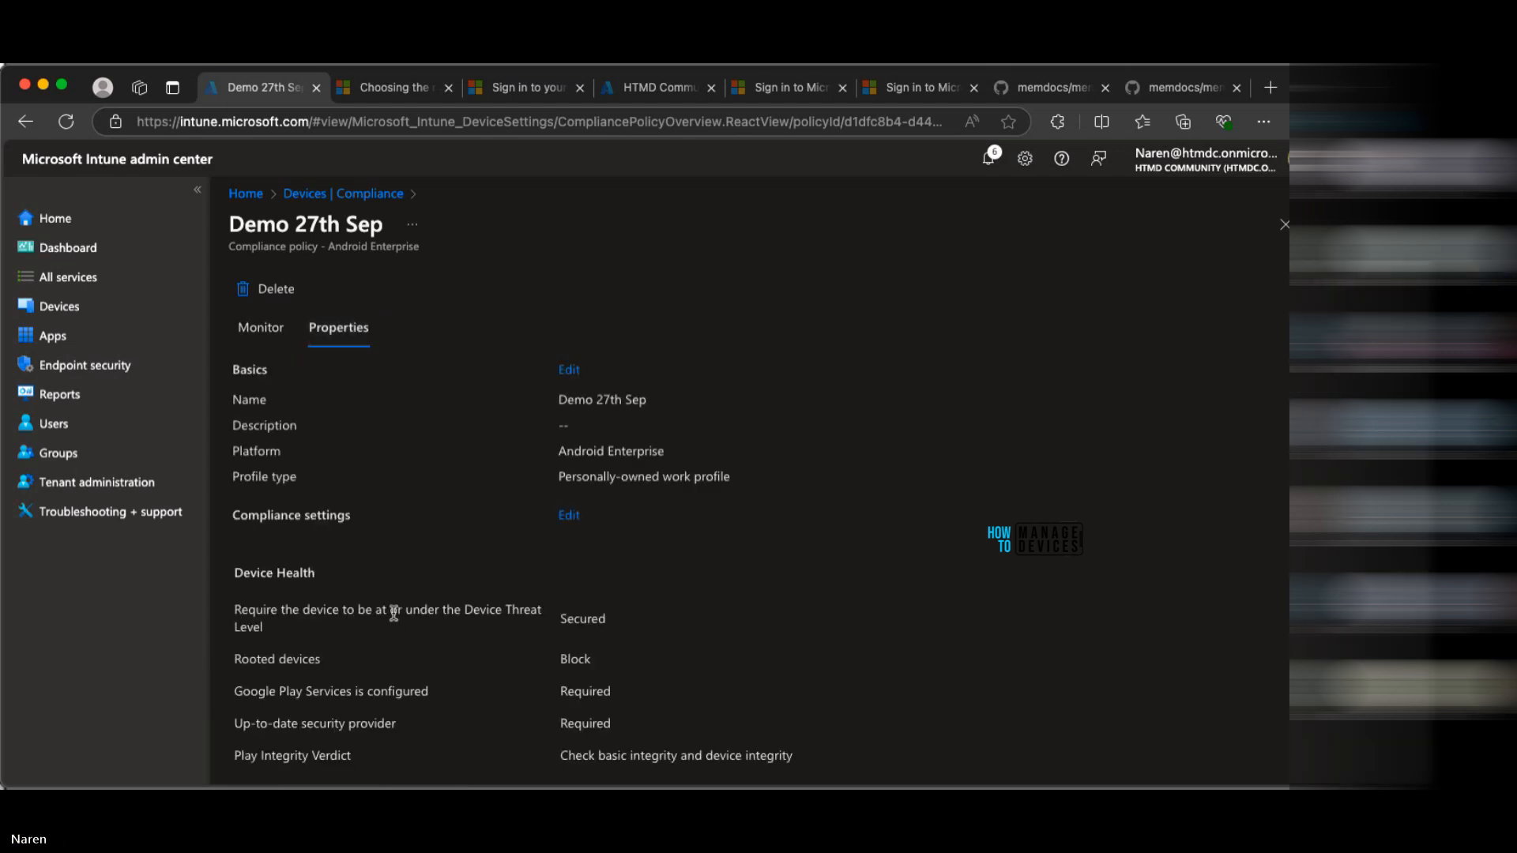
pyautogui.scroll(-10, 393, 613)
pyautogui.scroll(5, 333, 515)
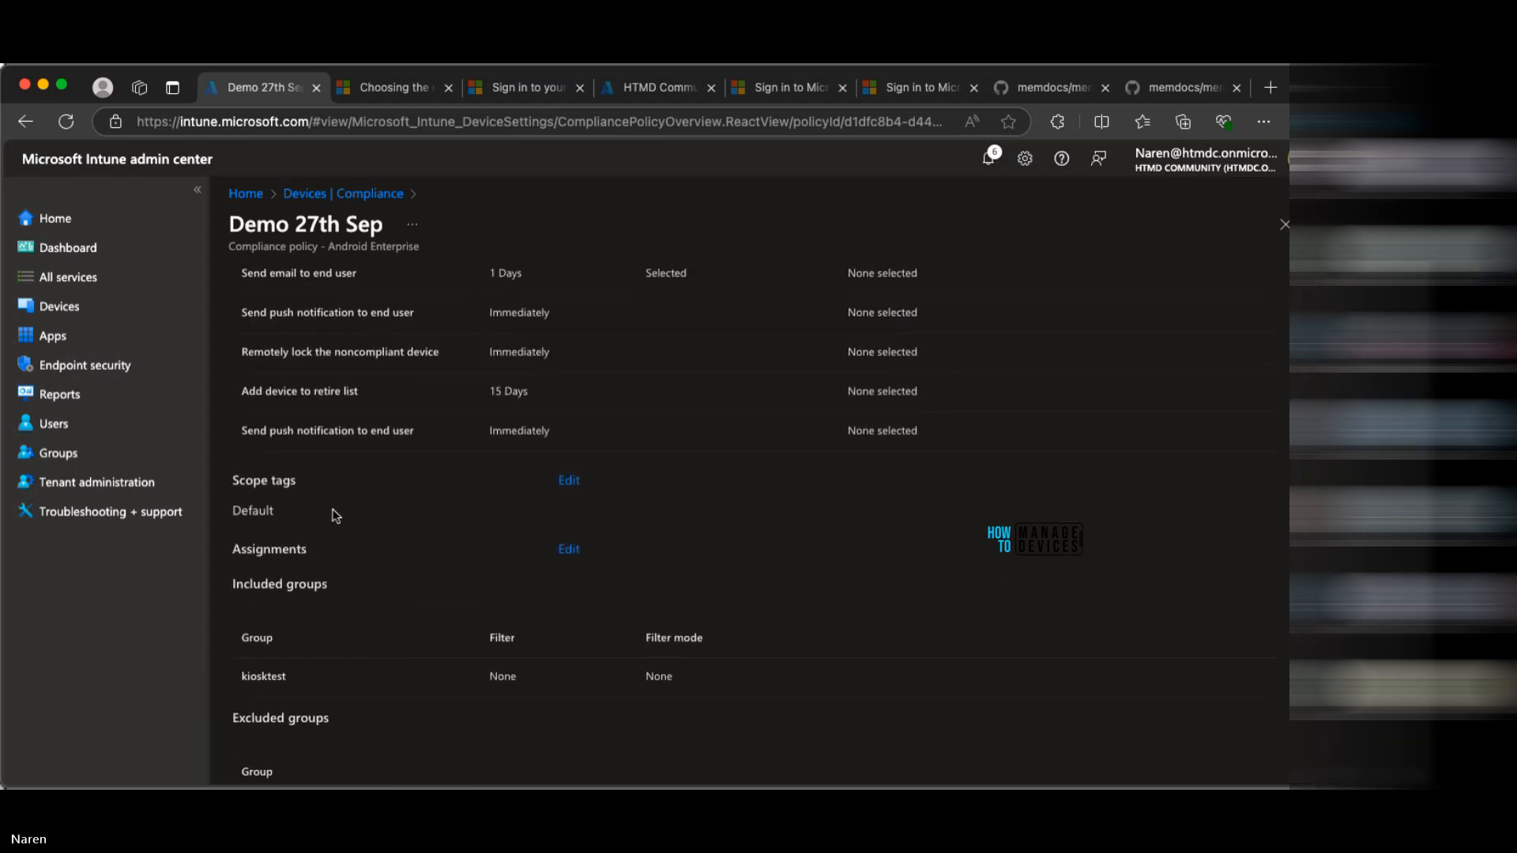
pyautogui.scroll(1, 332, 514)
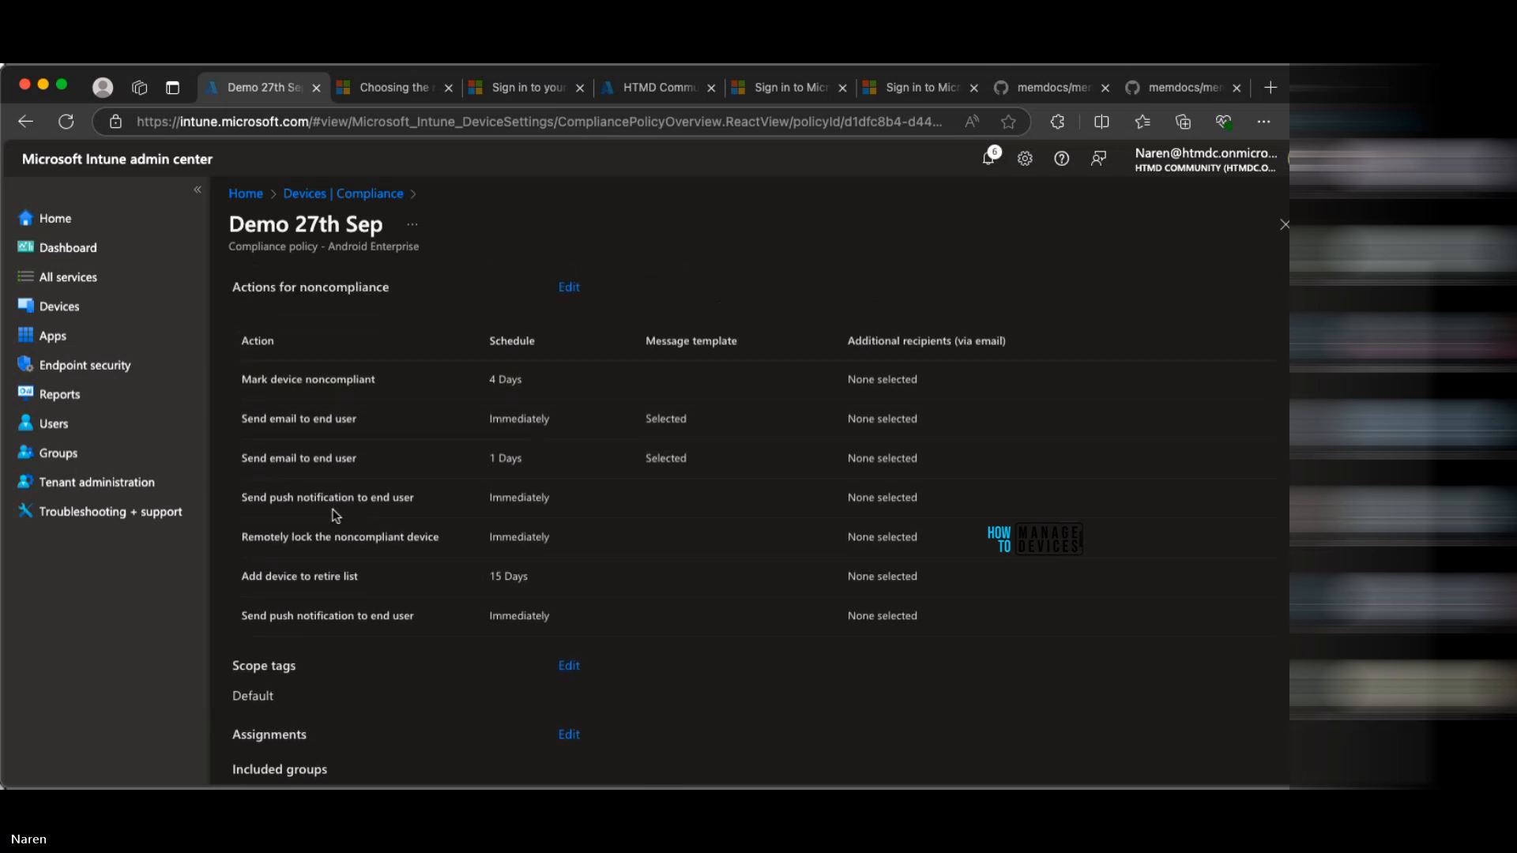
pyautogui.click(567, 288)
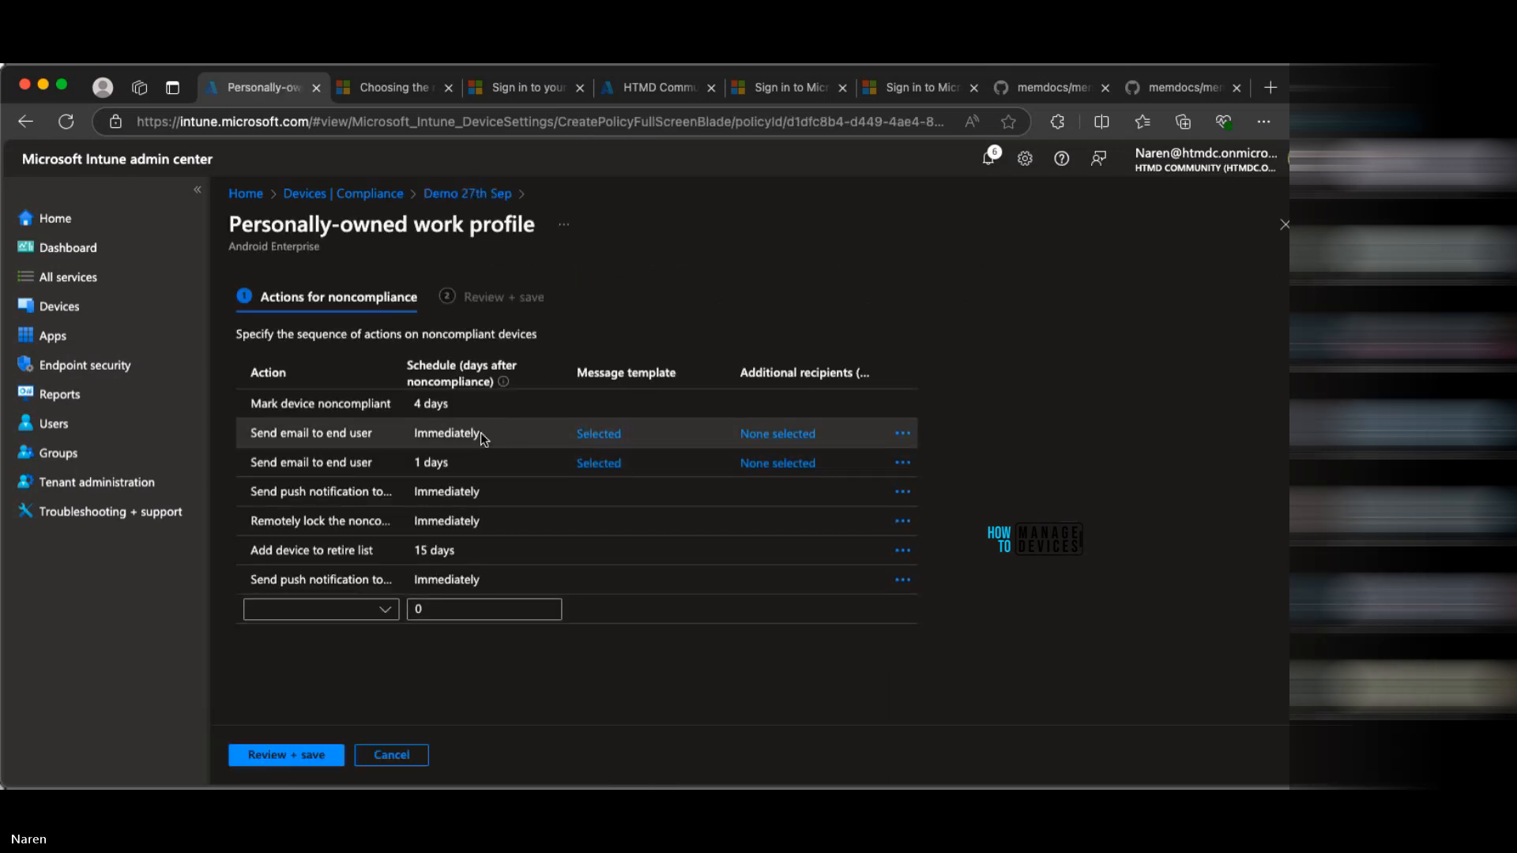
# Step: Assign the "Non-compliant notification for day 1" template to the end-user email scheduled after 1 day, and save the policy
pyautogui.click(598, 464)
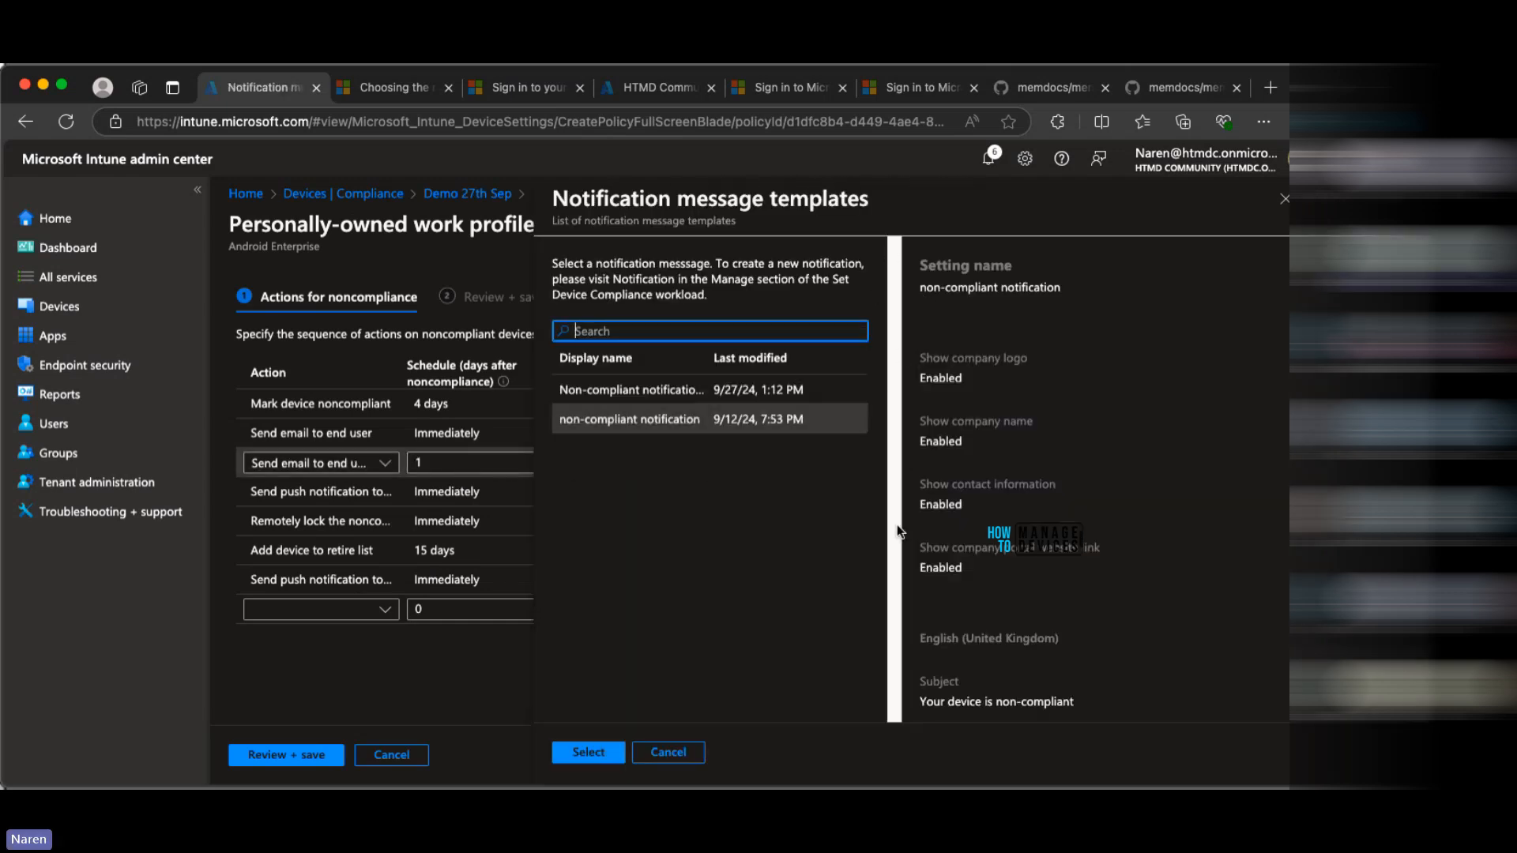
pyautogui.click(631, 380)
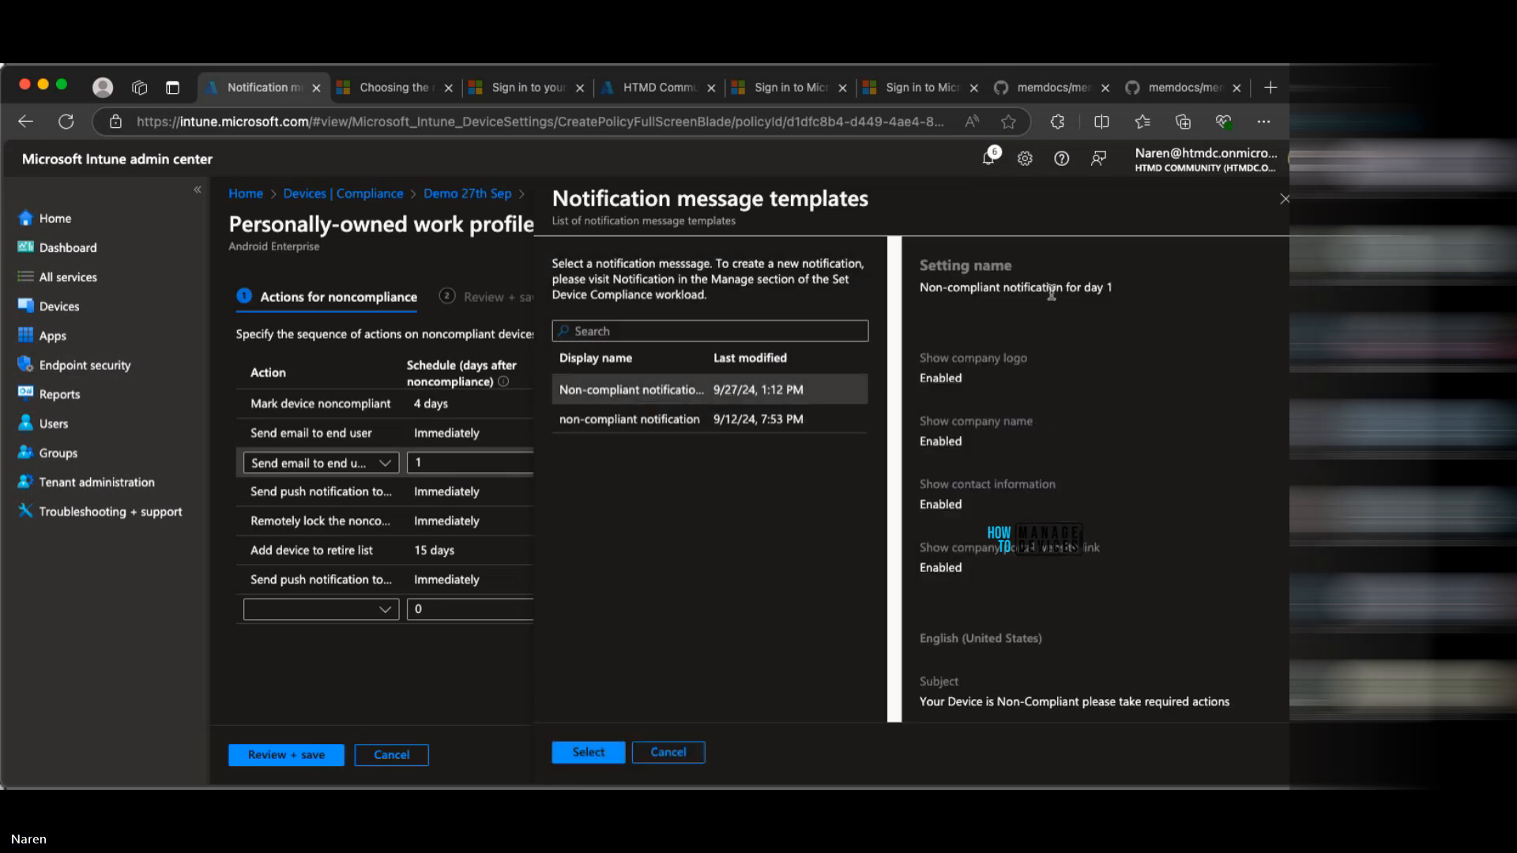
pyautogui.moveTo(919, 286); pyautogui.dragTo(1118, 287)
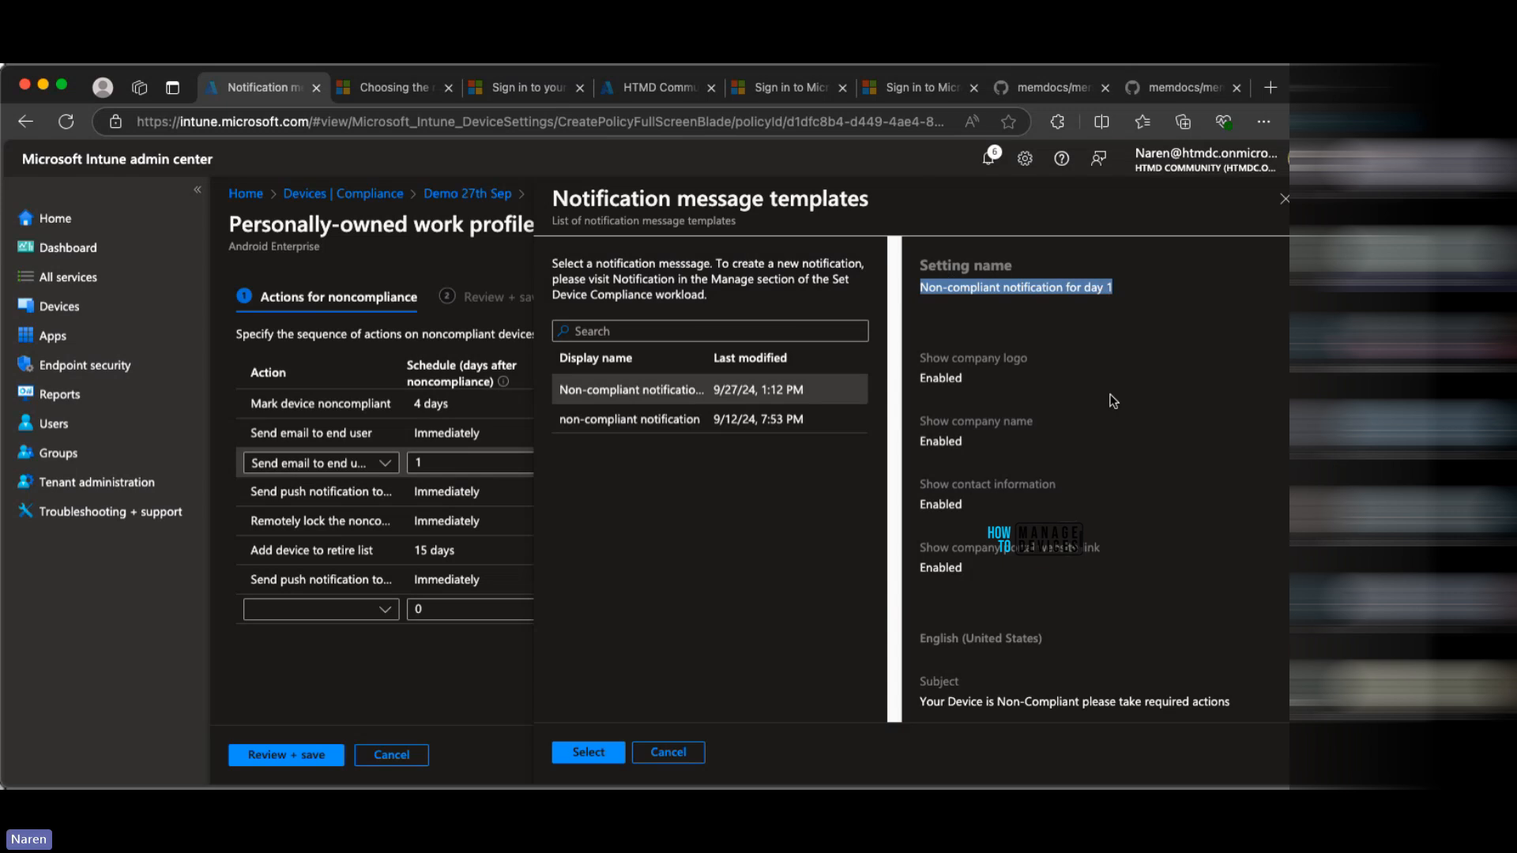
pyautogui.scroll(-2, 1029, 628)
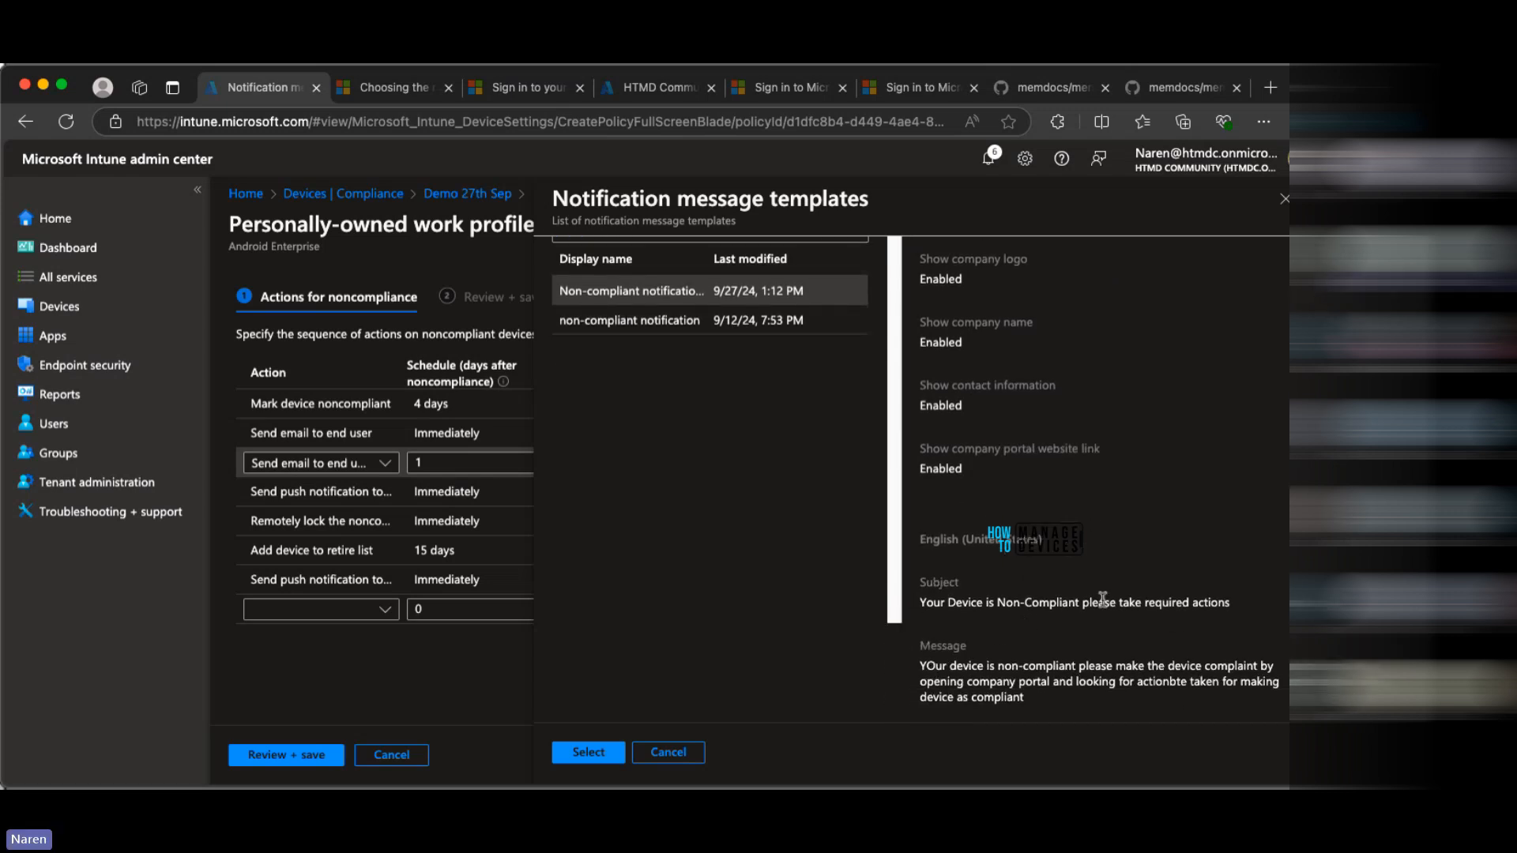
pyautogui.moveTo(915, 604); pyautogui.dragTo(1230, 605)
pyautogui.moveTo(921, 666); pyautogui.dragTo(1041, 713)
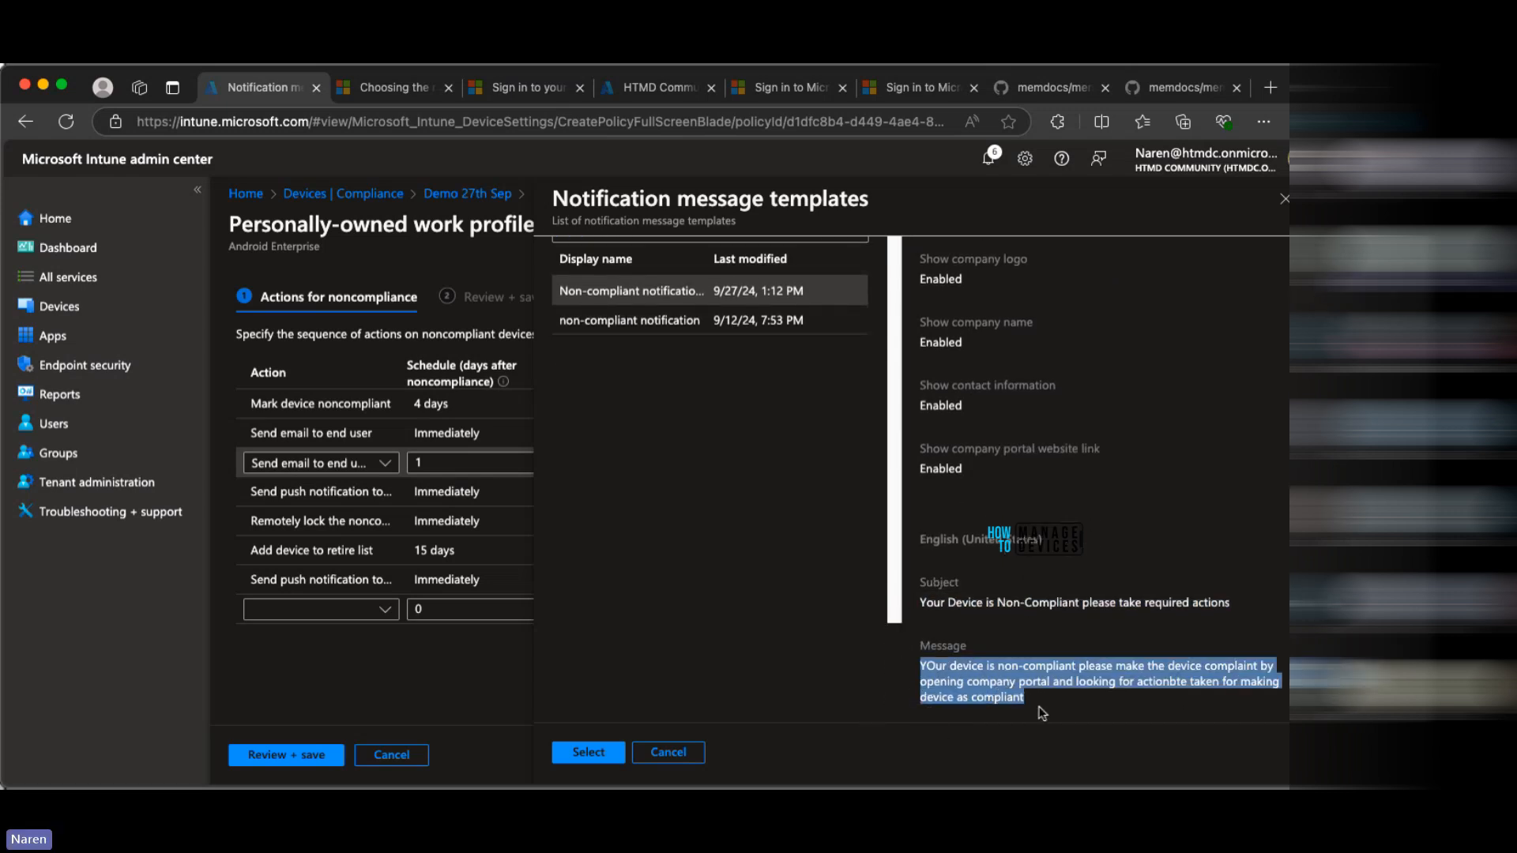
pyautogui.click(980, 673)
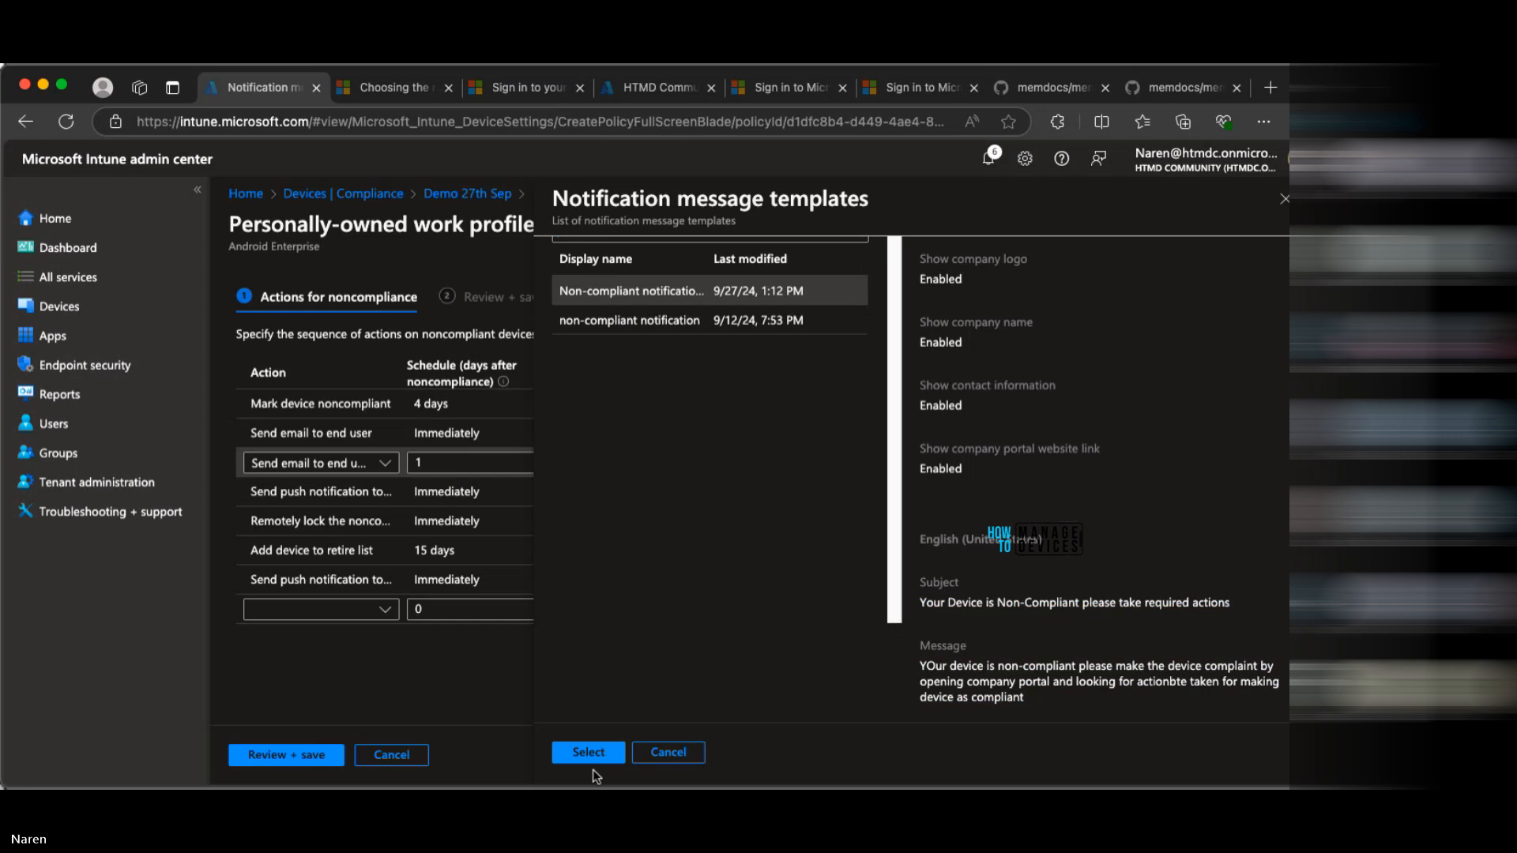
pyautogui.click(262, 757)
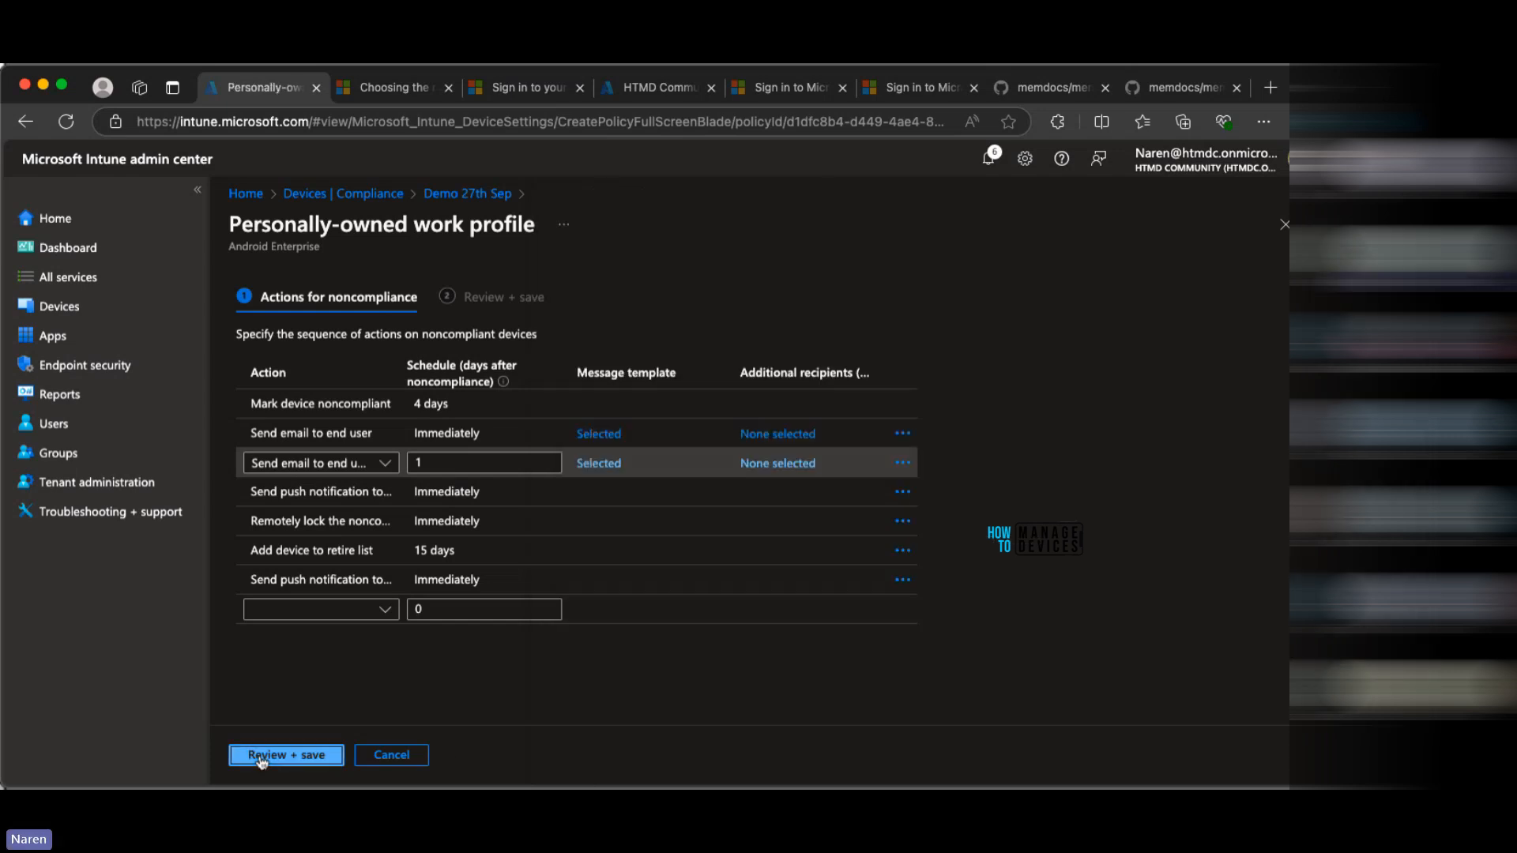
pyautogui.click(262, 756)
pyautogui.click(265, 755)
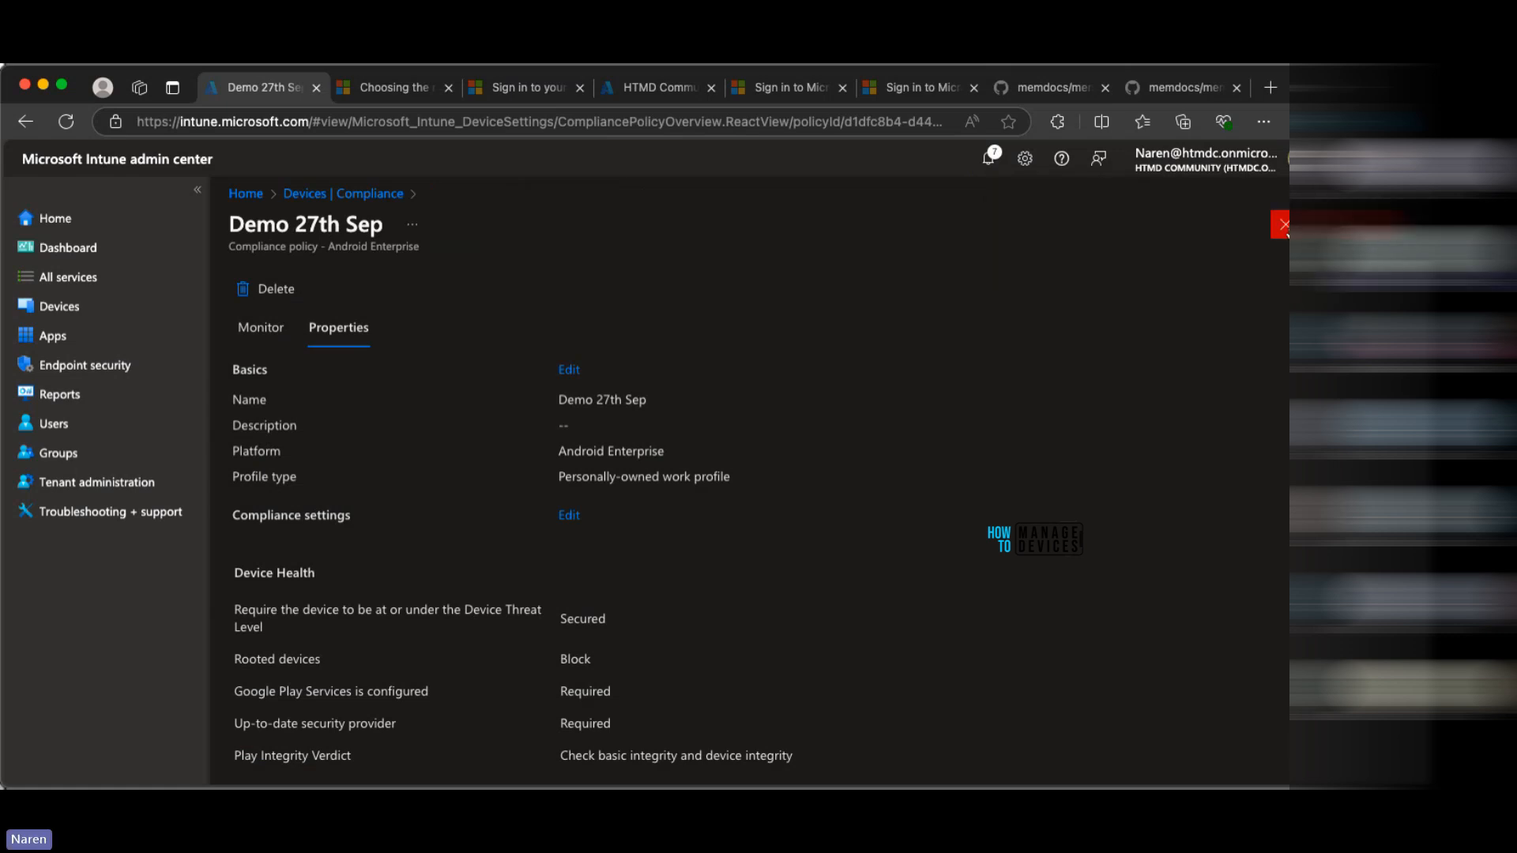
# Step: Close the policy and view the list of noncompliant devices to retire
pyautogui.click(1285, 227)
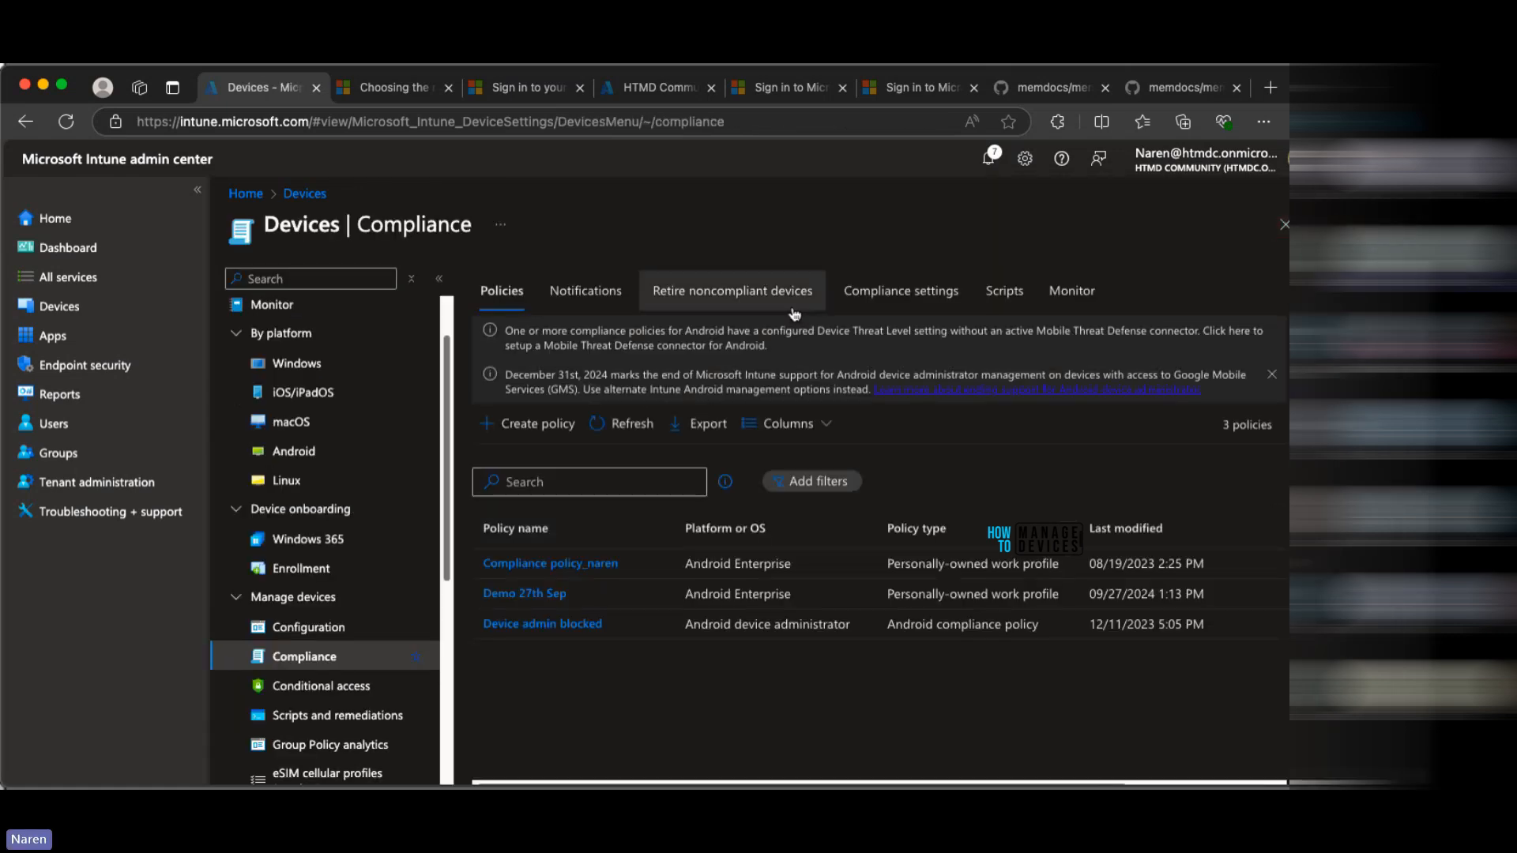
pyautogui.click(690, 292)
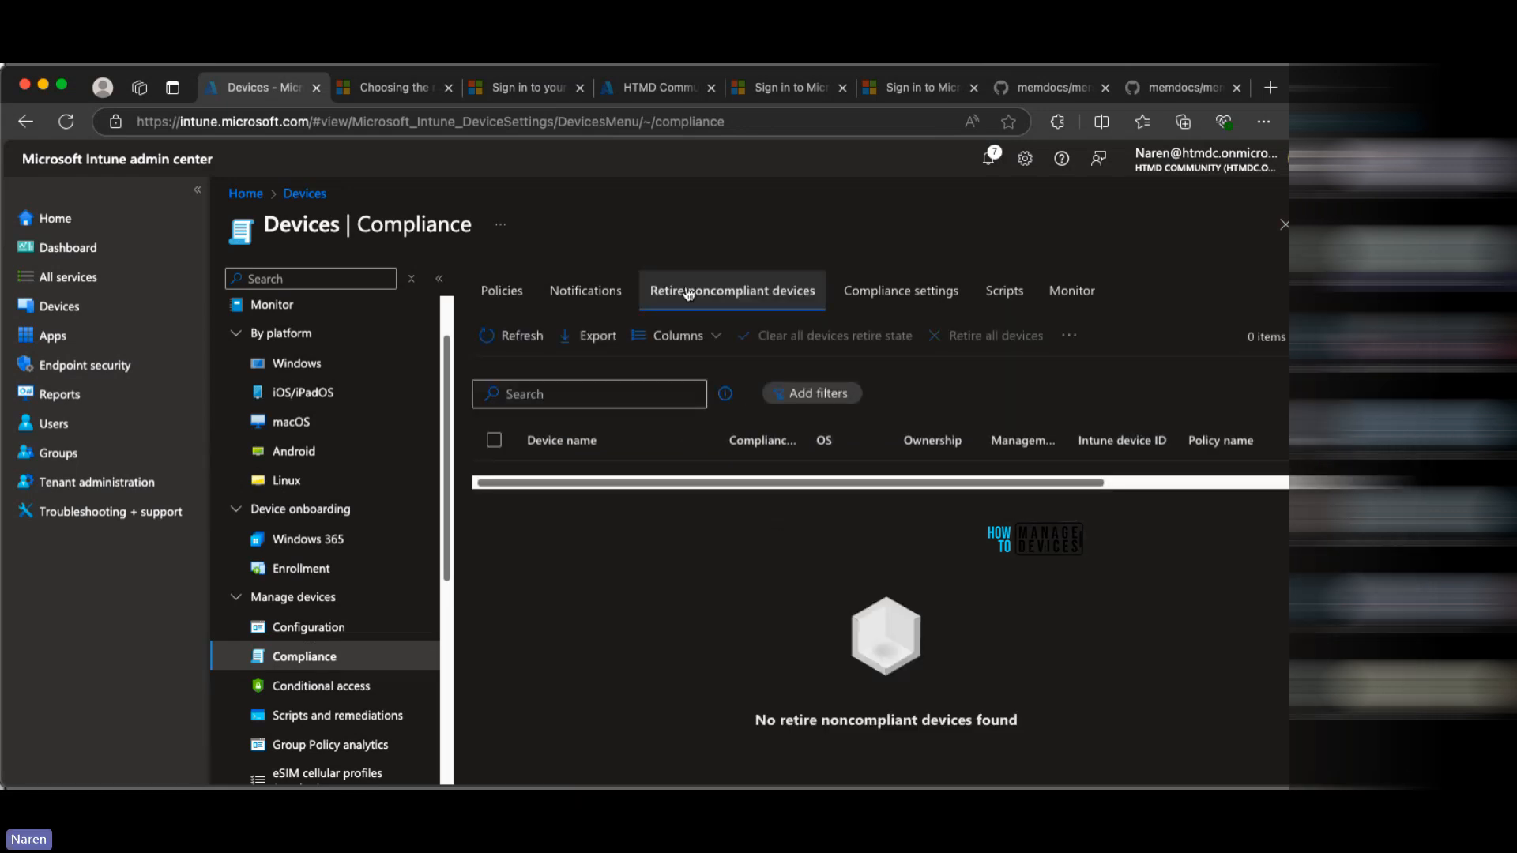